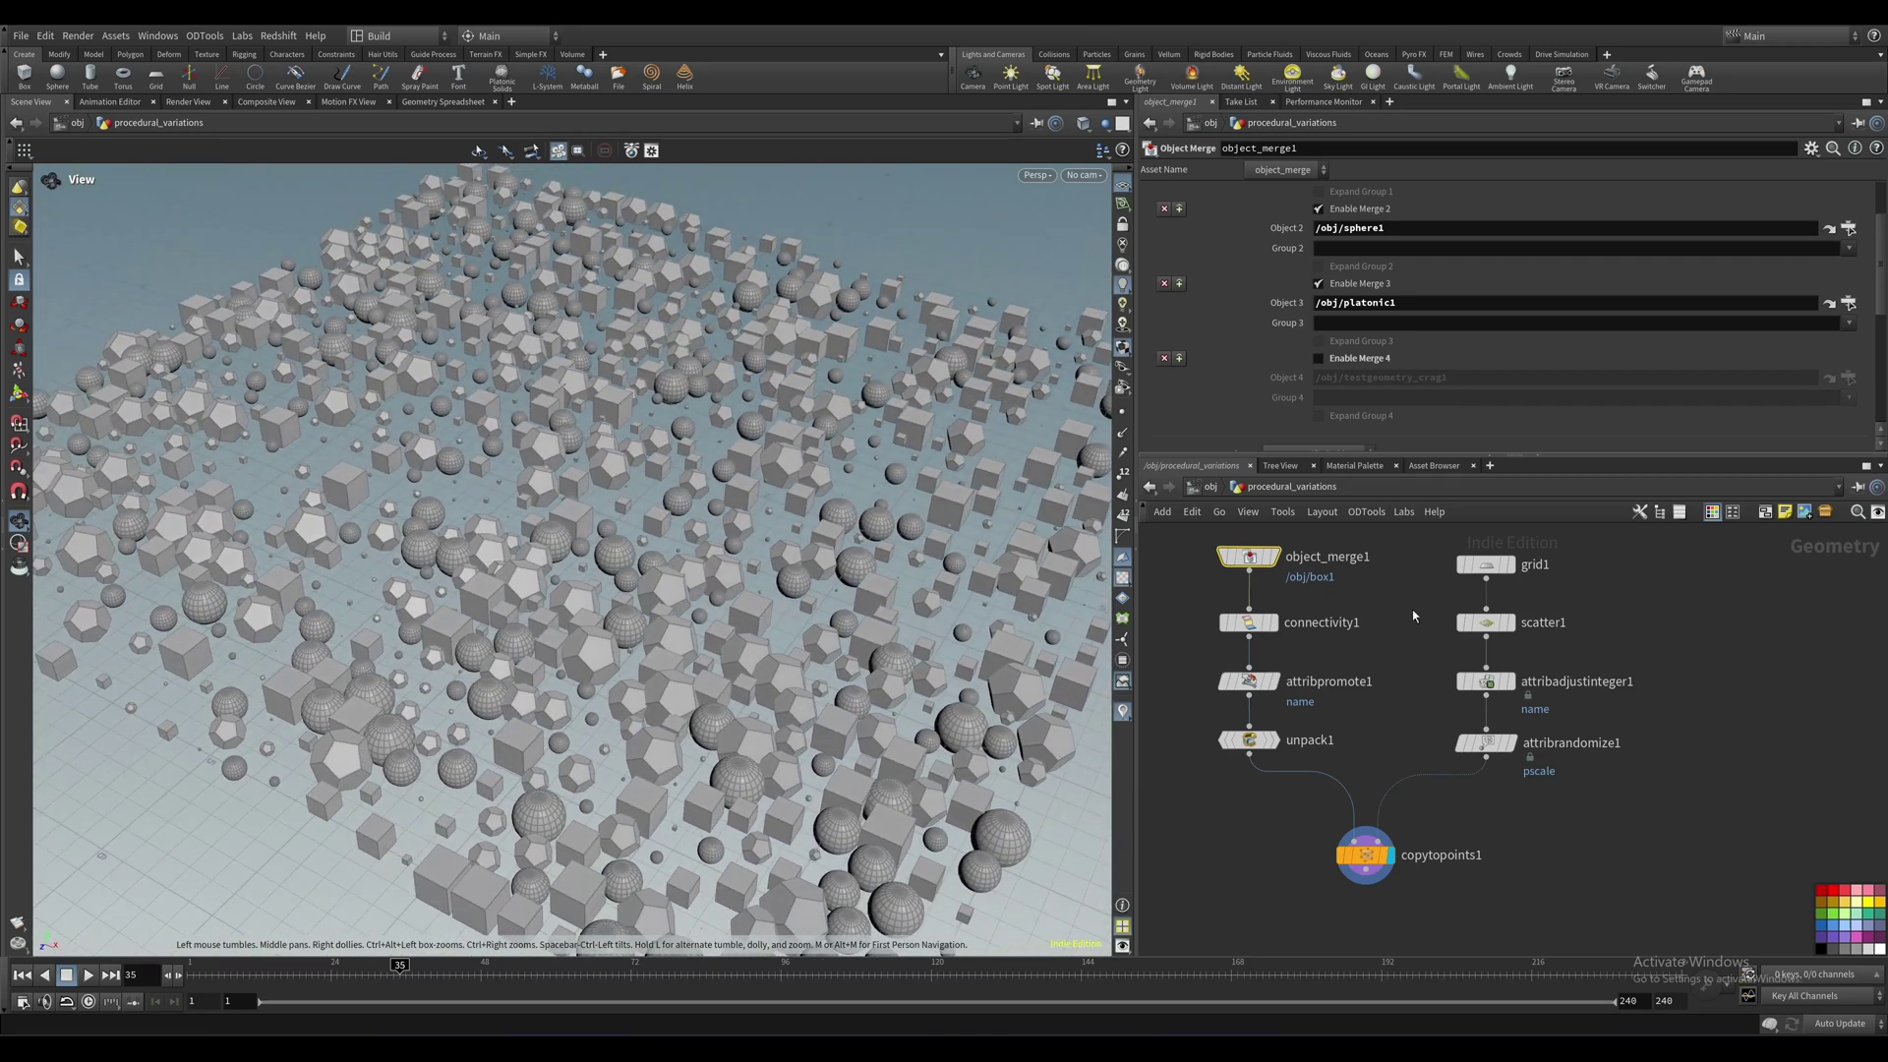
Raise attribrandomize1's Global Scale to 0.437 and change its Global Seed.
click(1487, 743)
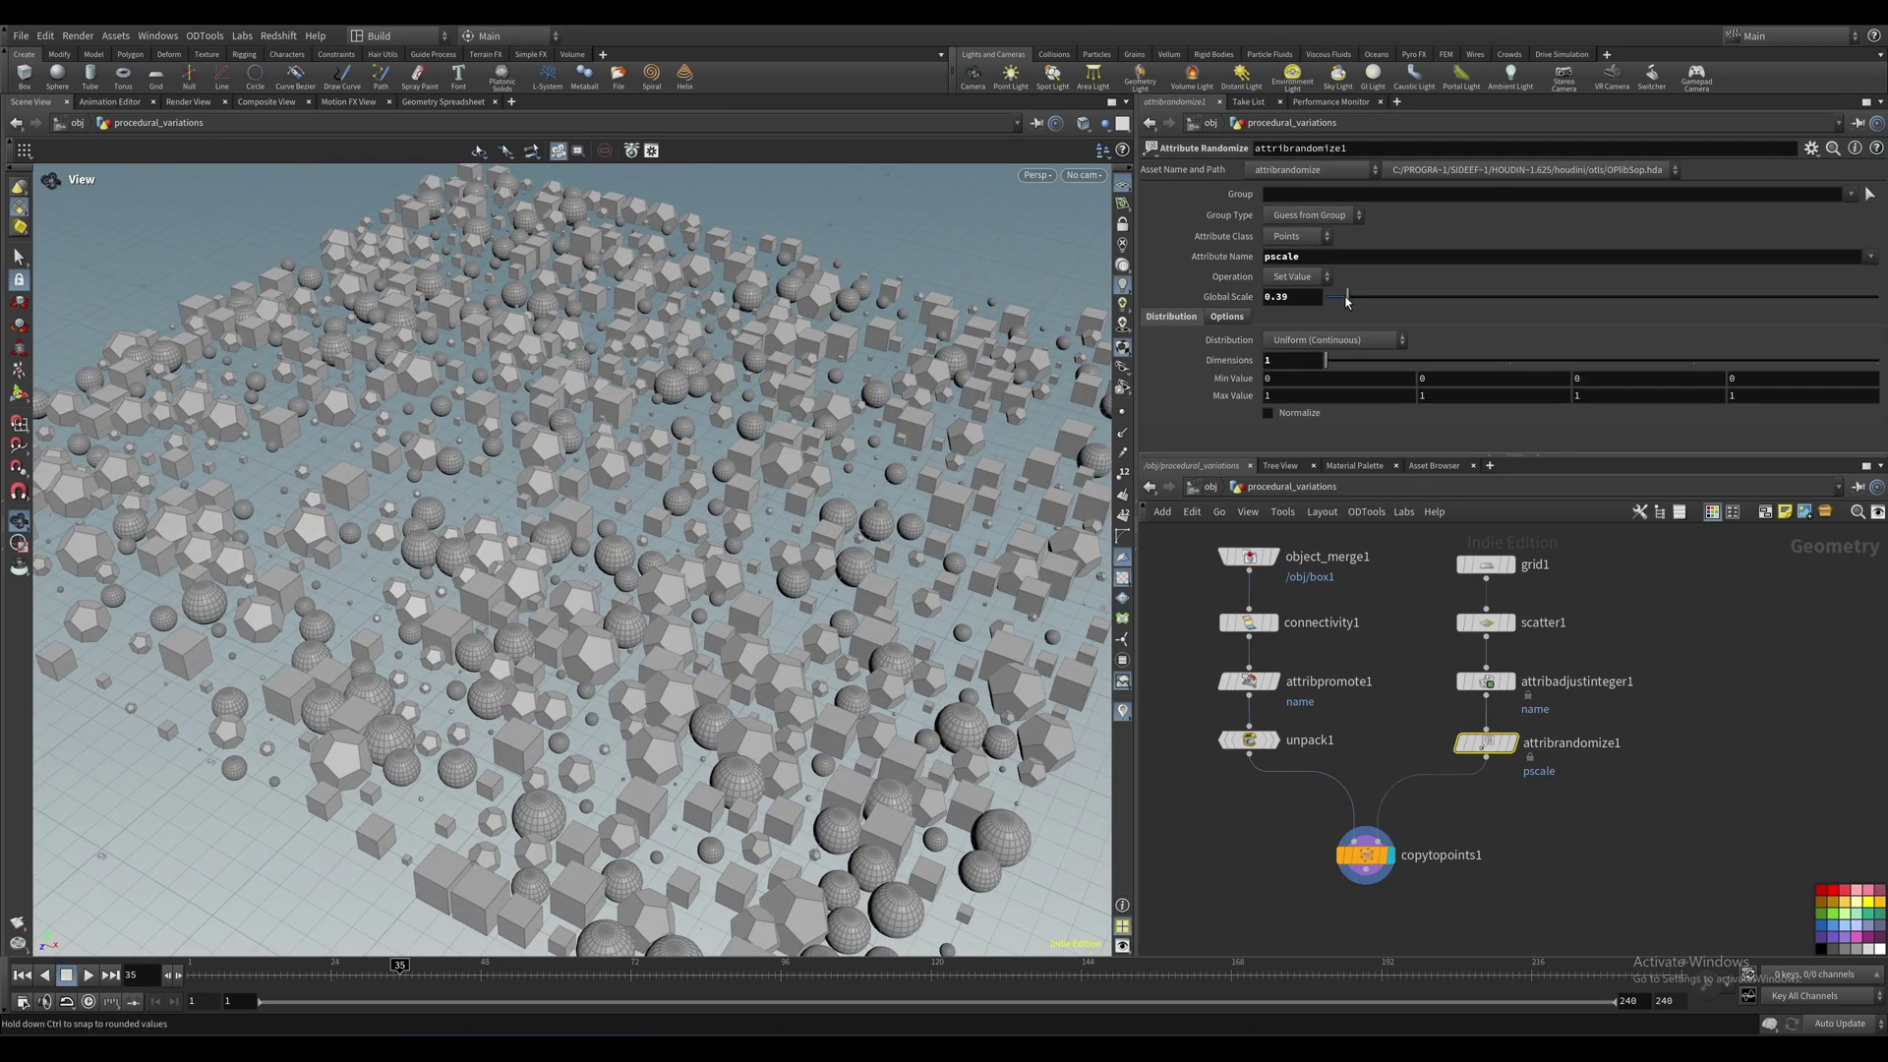
drag(1347, 297, 1353, 305)
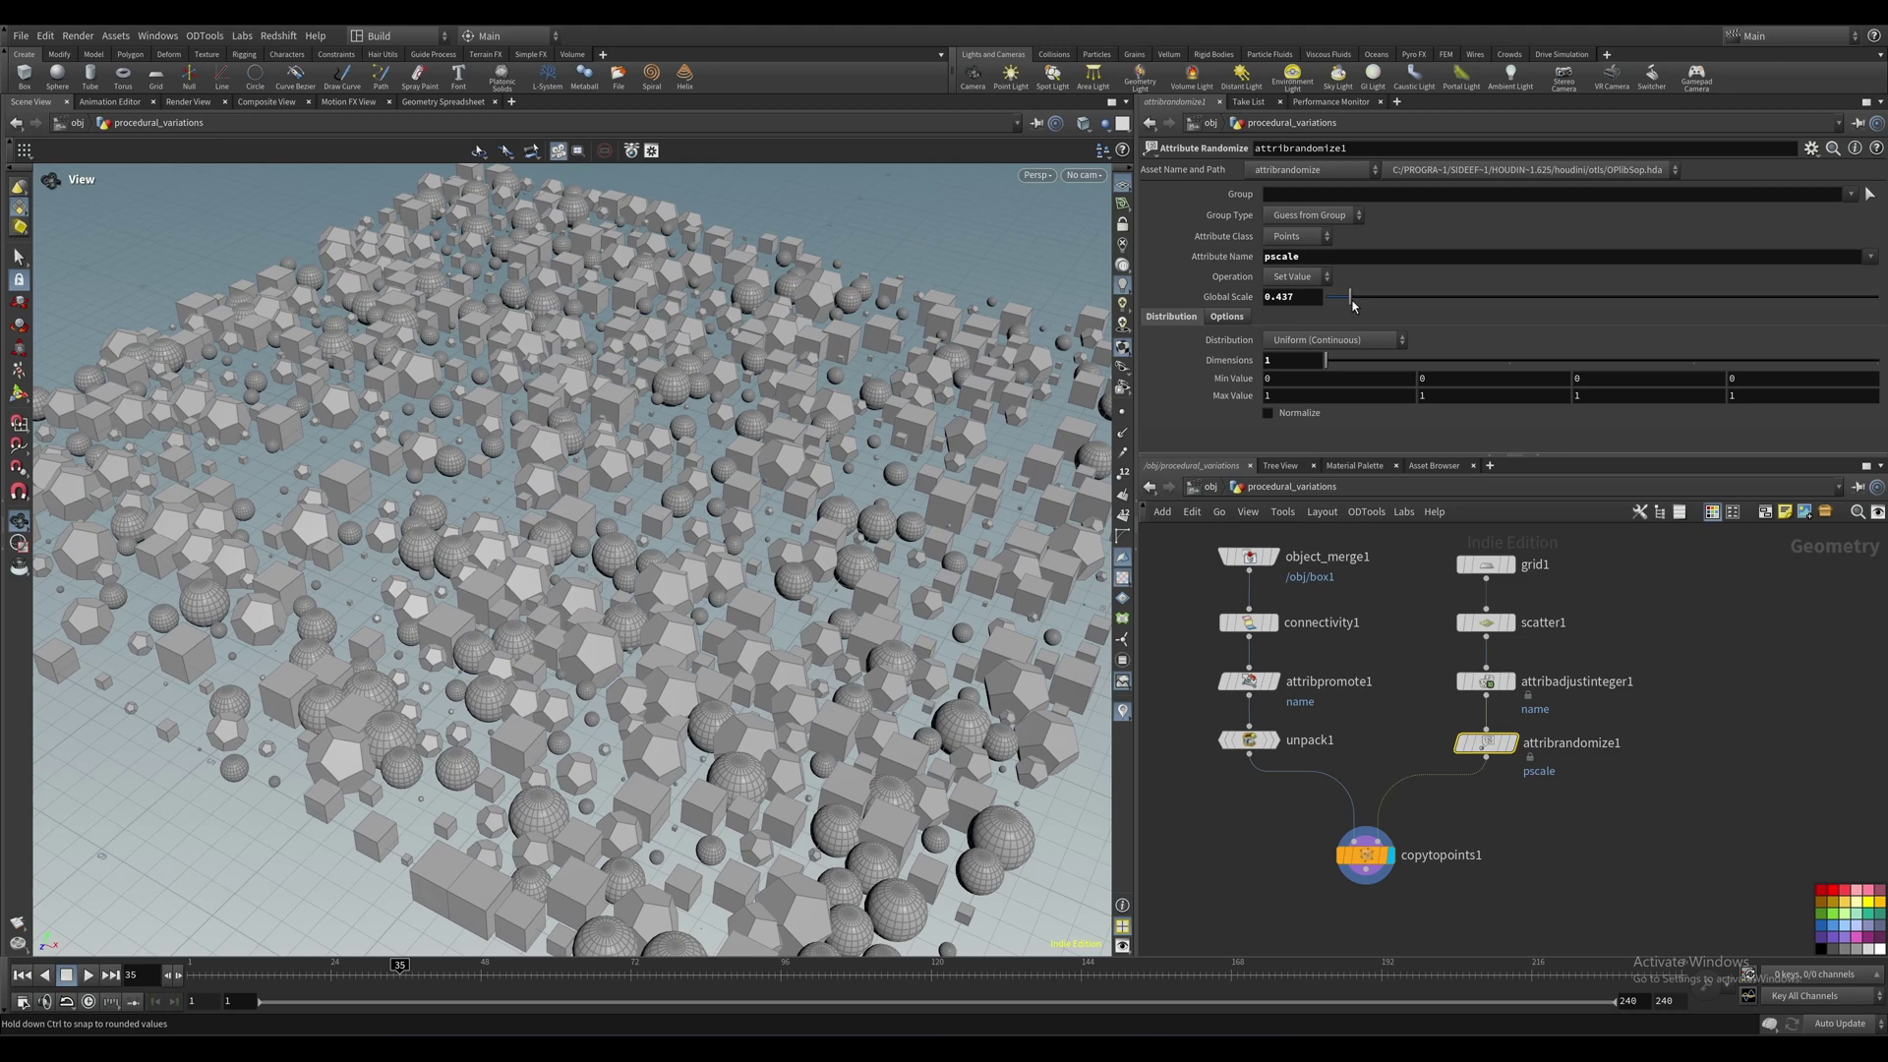
click(1226, 316)
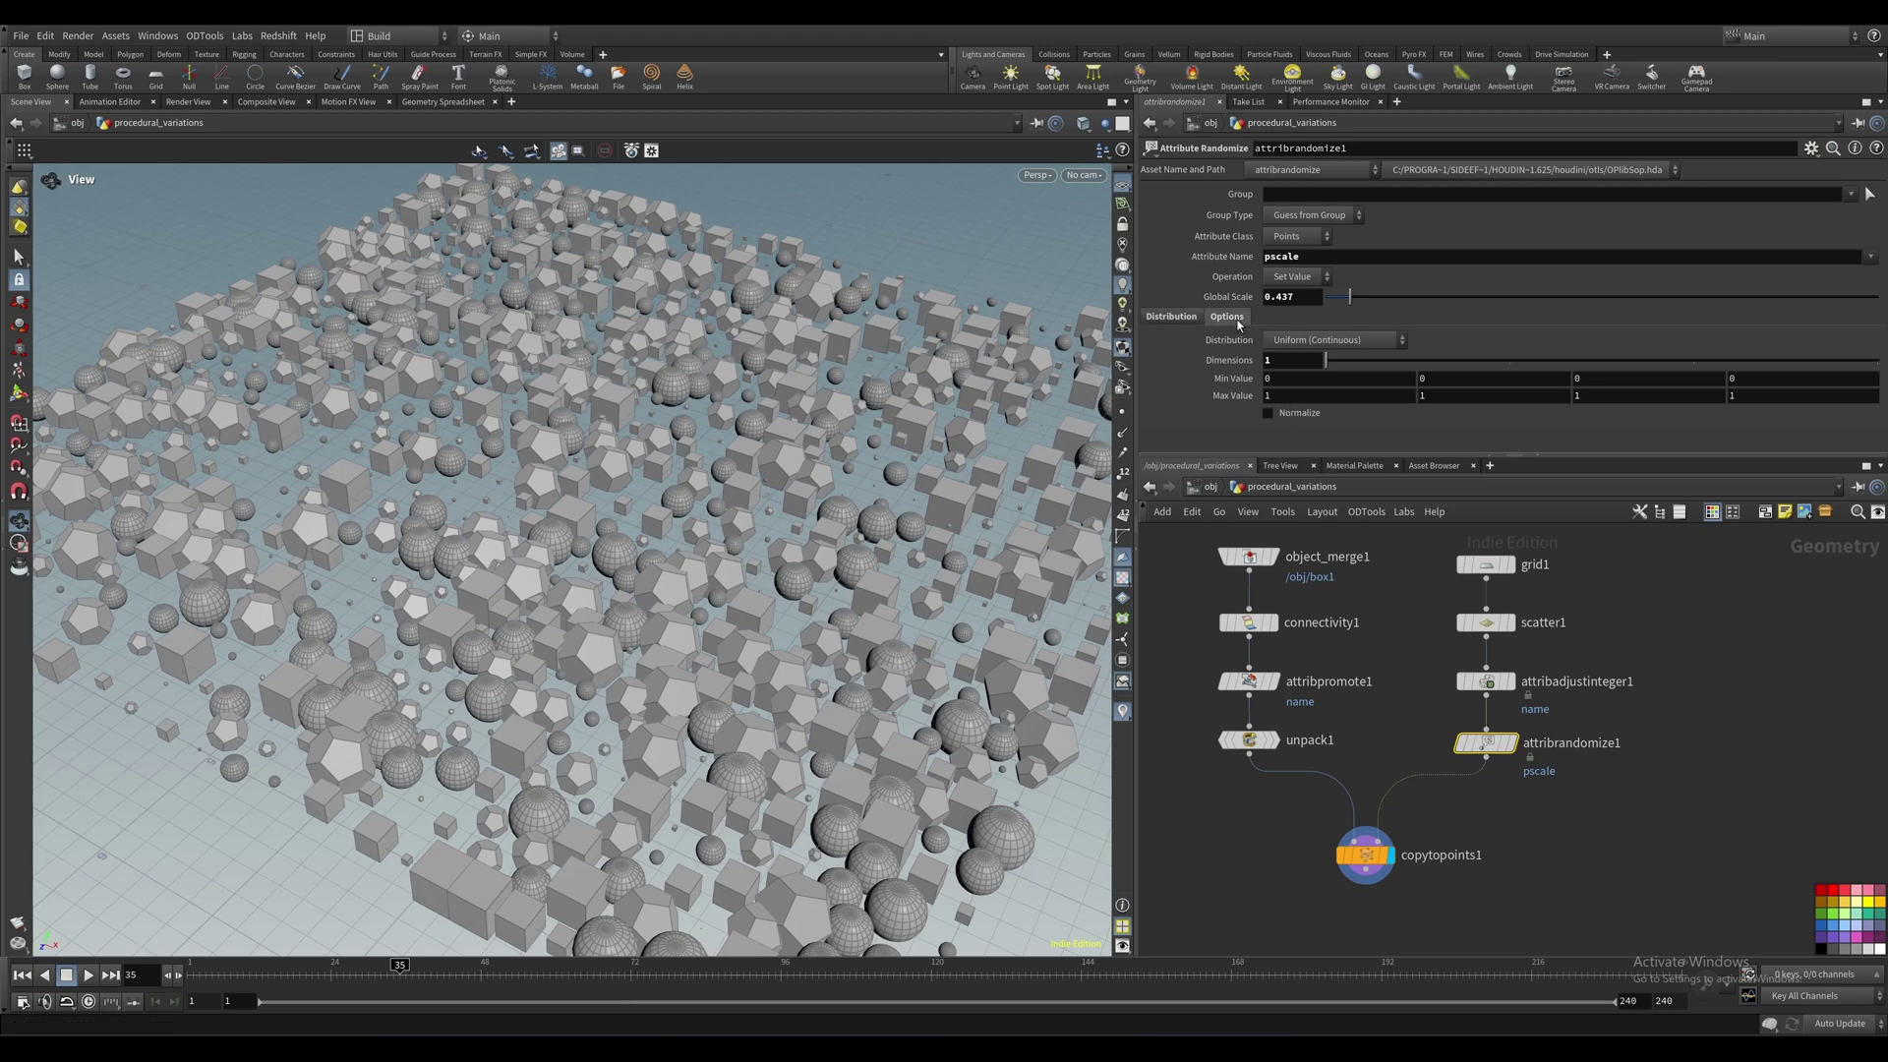
mouse_move(1284, 376)
middle_down()
mouse_move(1374, 367)
mouse_move(1465, 639)
middle_up()
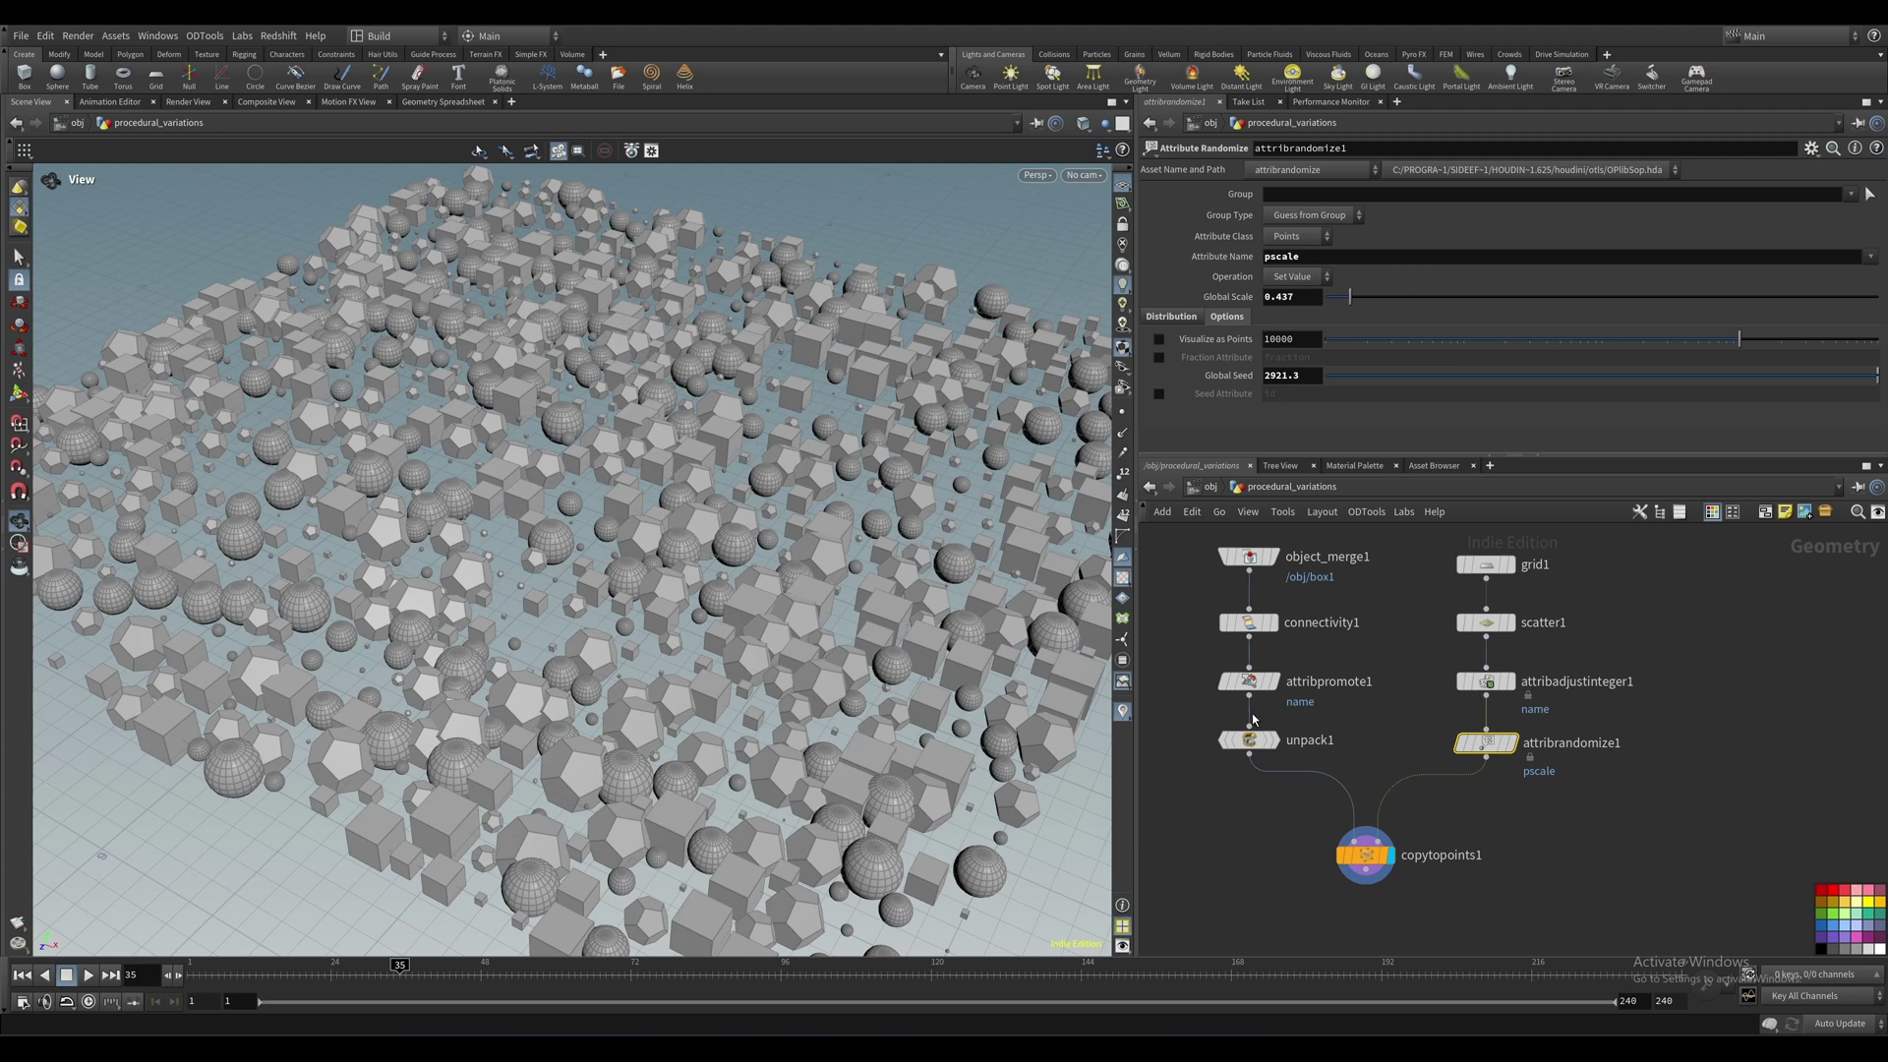
Set attribadjustinteger1's Seed to 17 to reshuffle which shape goes where.
middle_drag(1279, 824, 1319, 845)
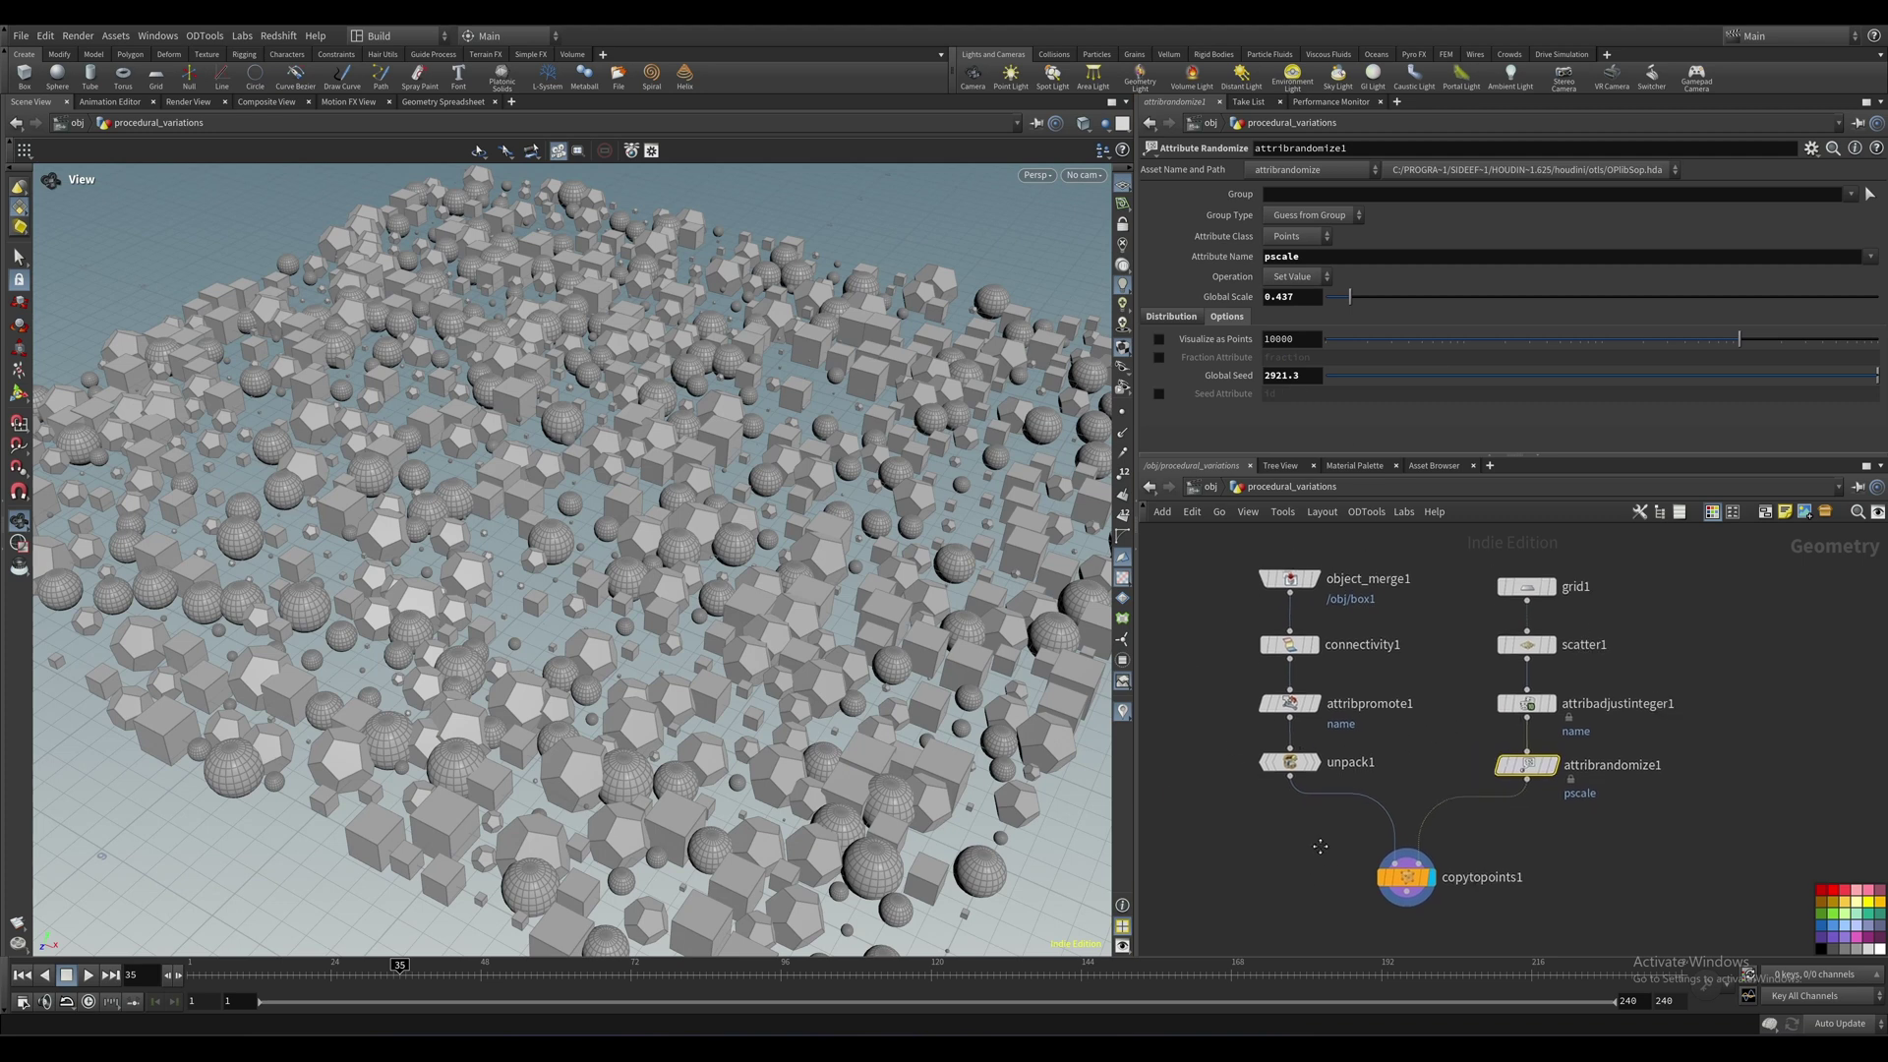
click(1519, 700)
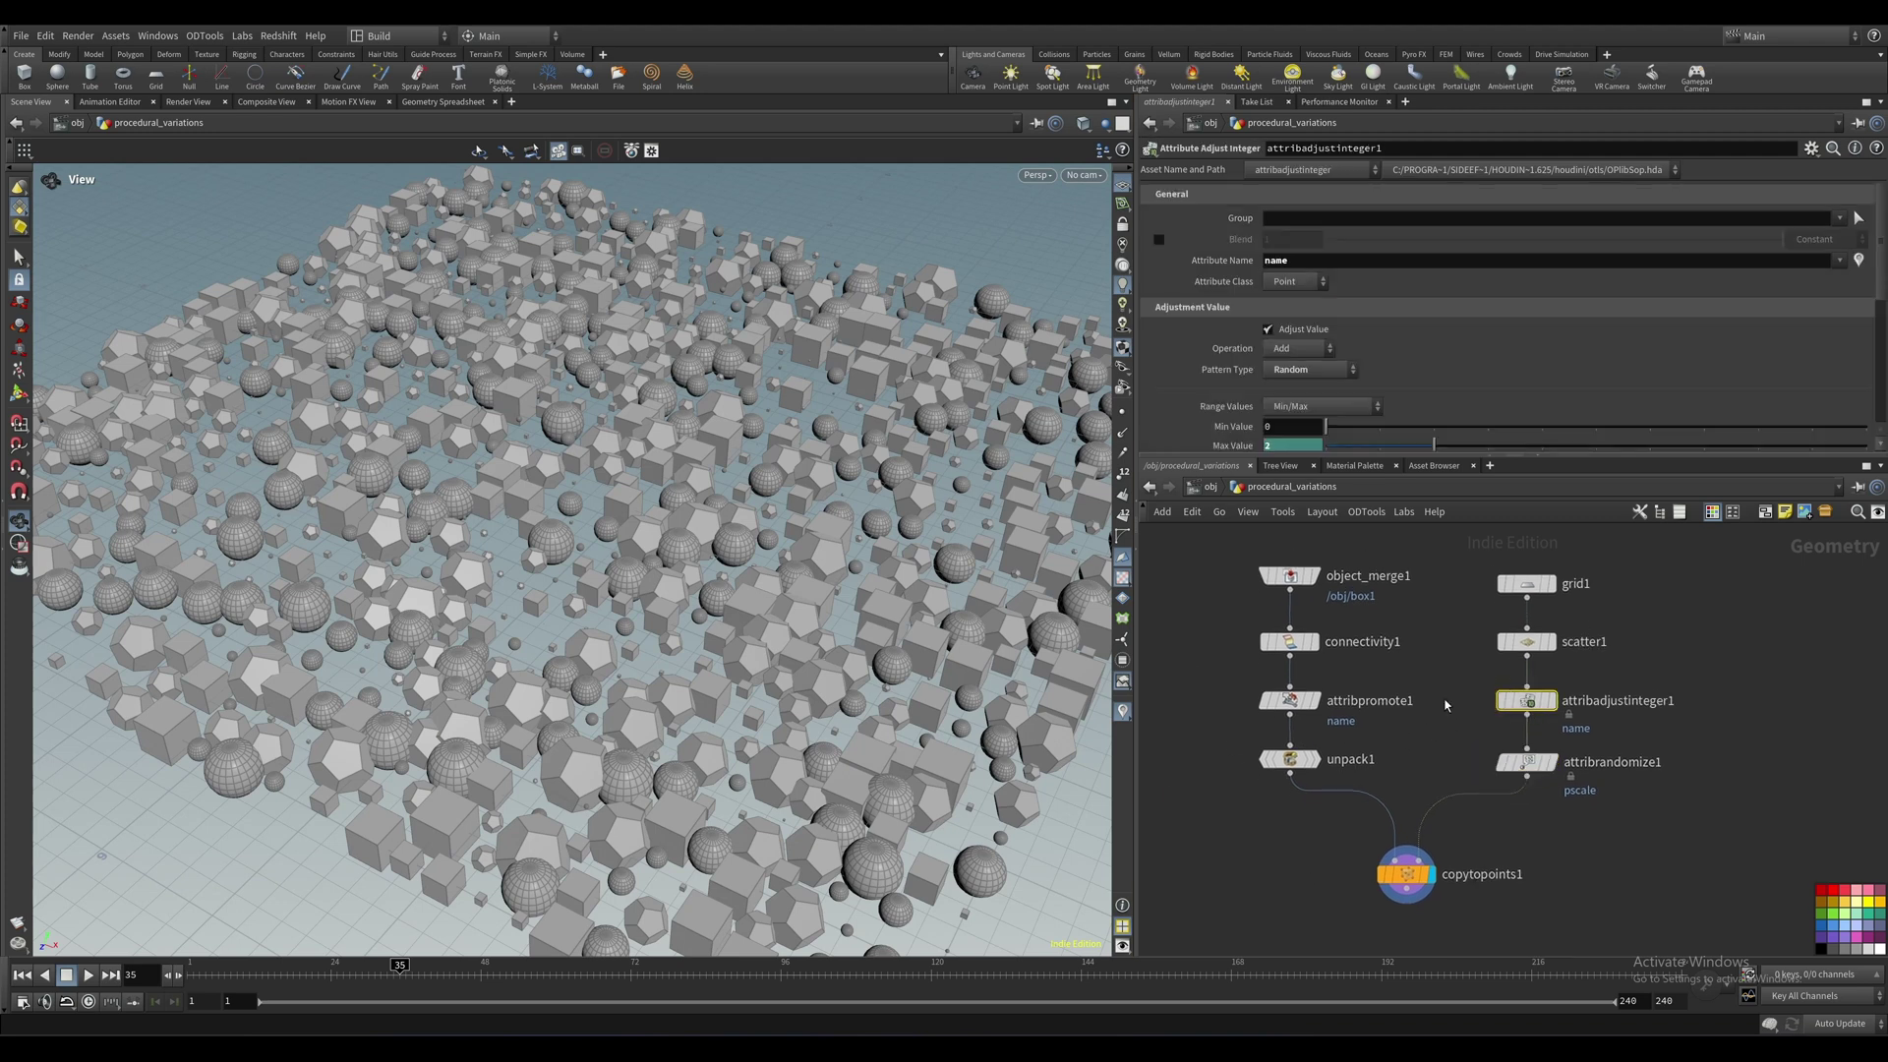
scroll(1563, 363, down, 2)
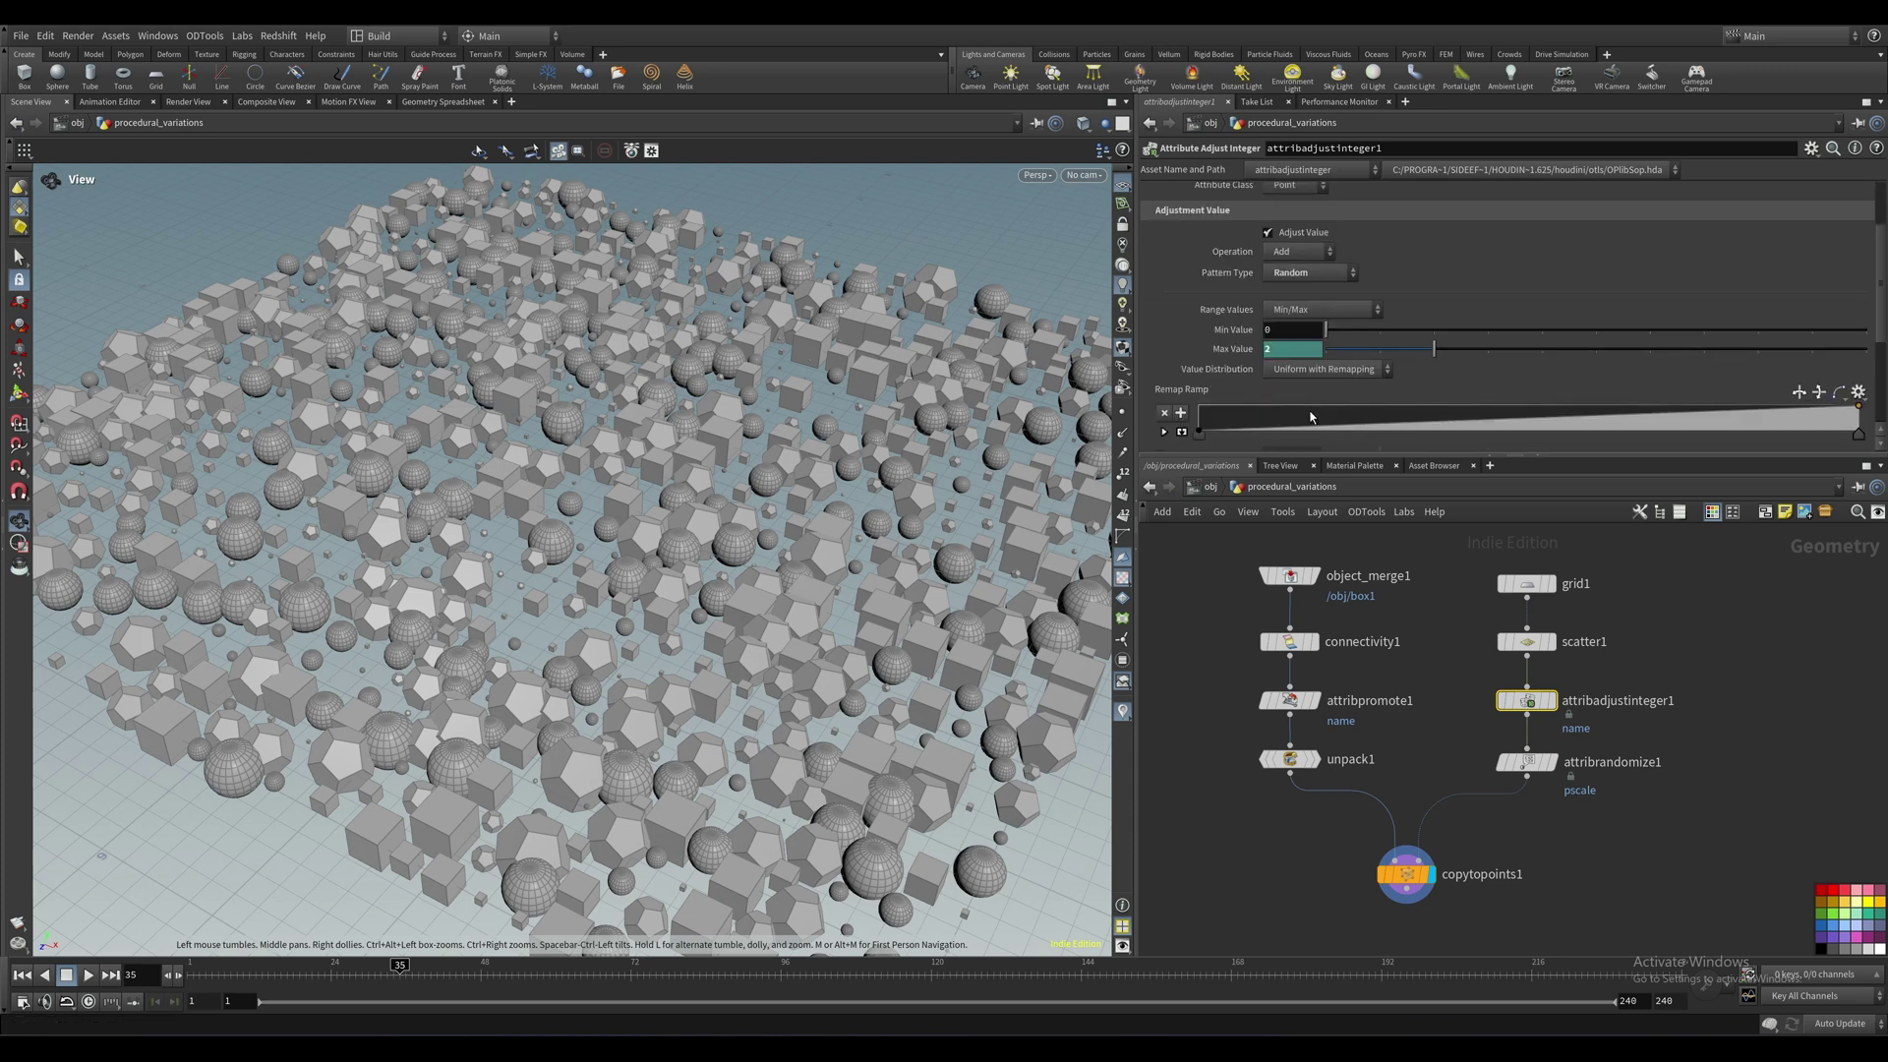
scroll(1308, 413, down, 3)
drag(1362, 390, 1403, 391)
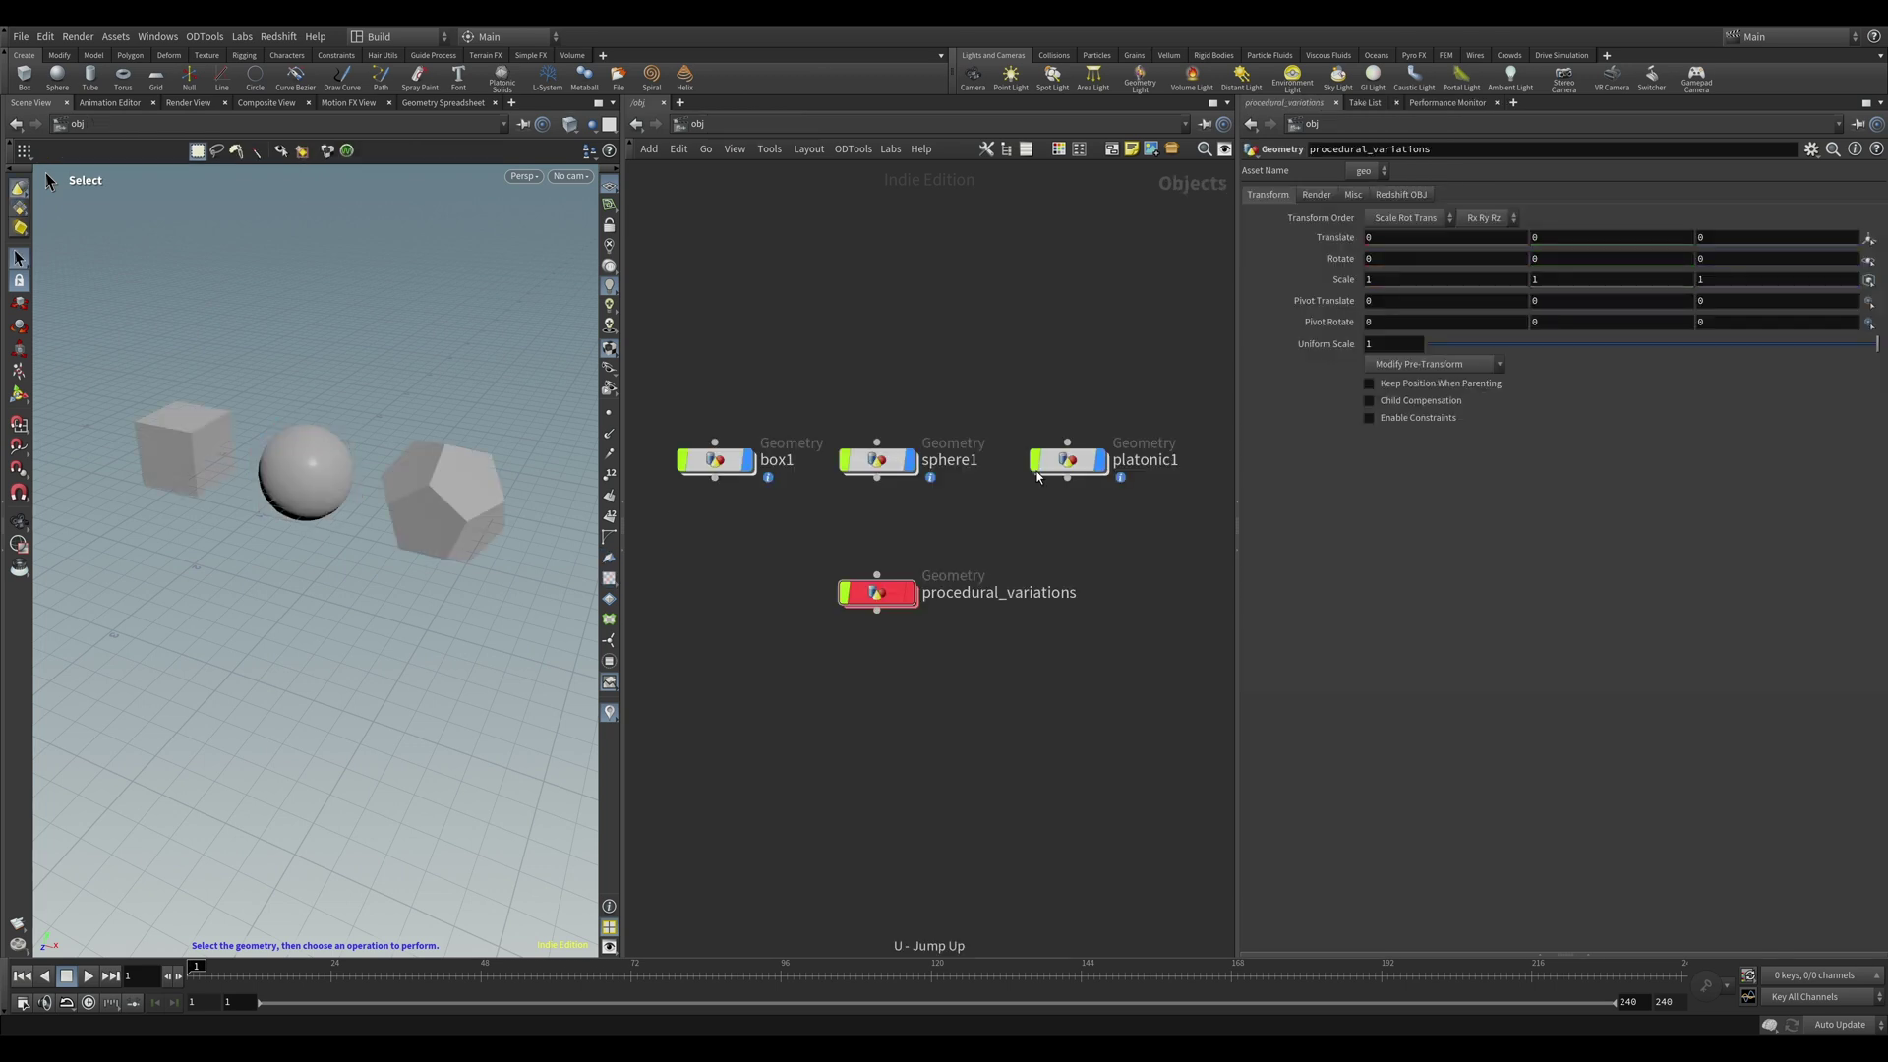
Select the box1, sphere1 and platonic1 objects and peek inside sphere1 and box1.
drag(699, 419, 776, 510)
drag(880, 390, 953, 516)
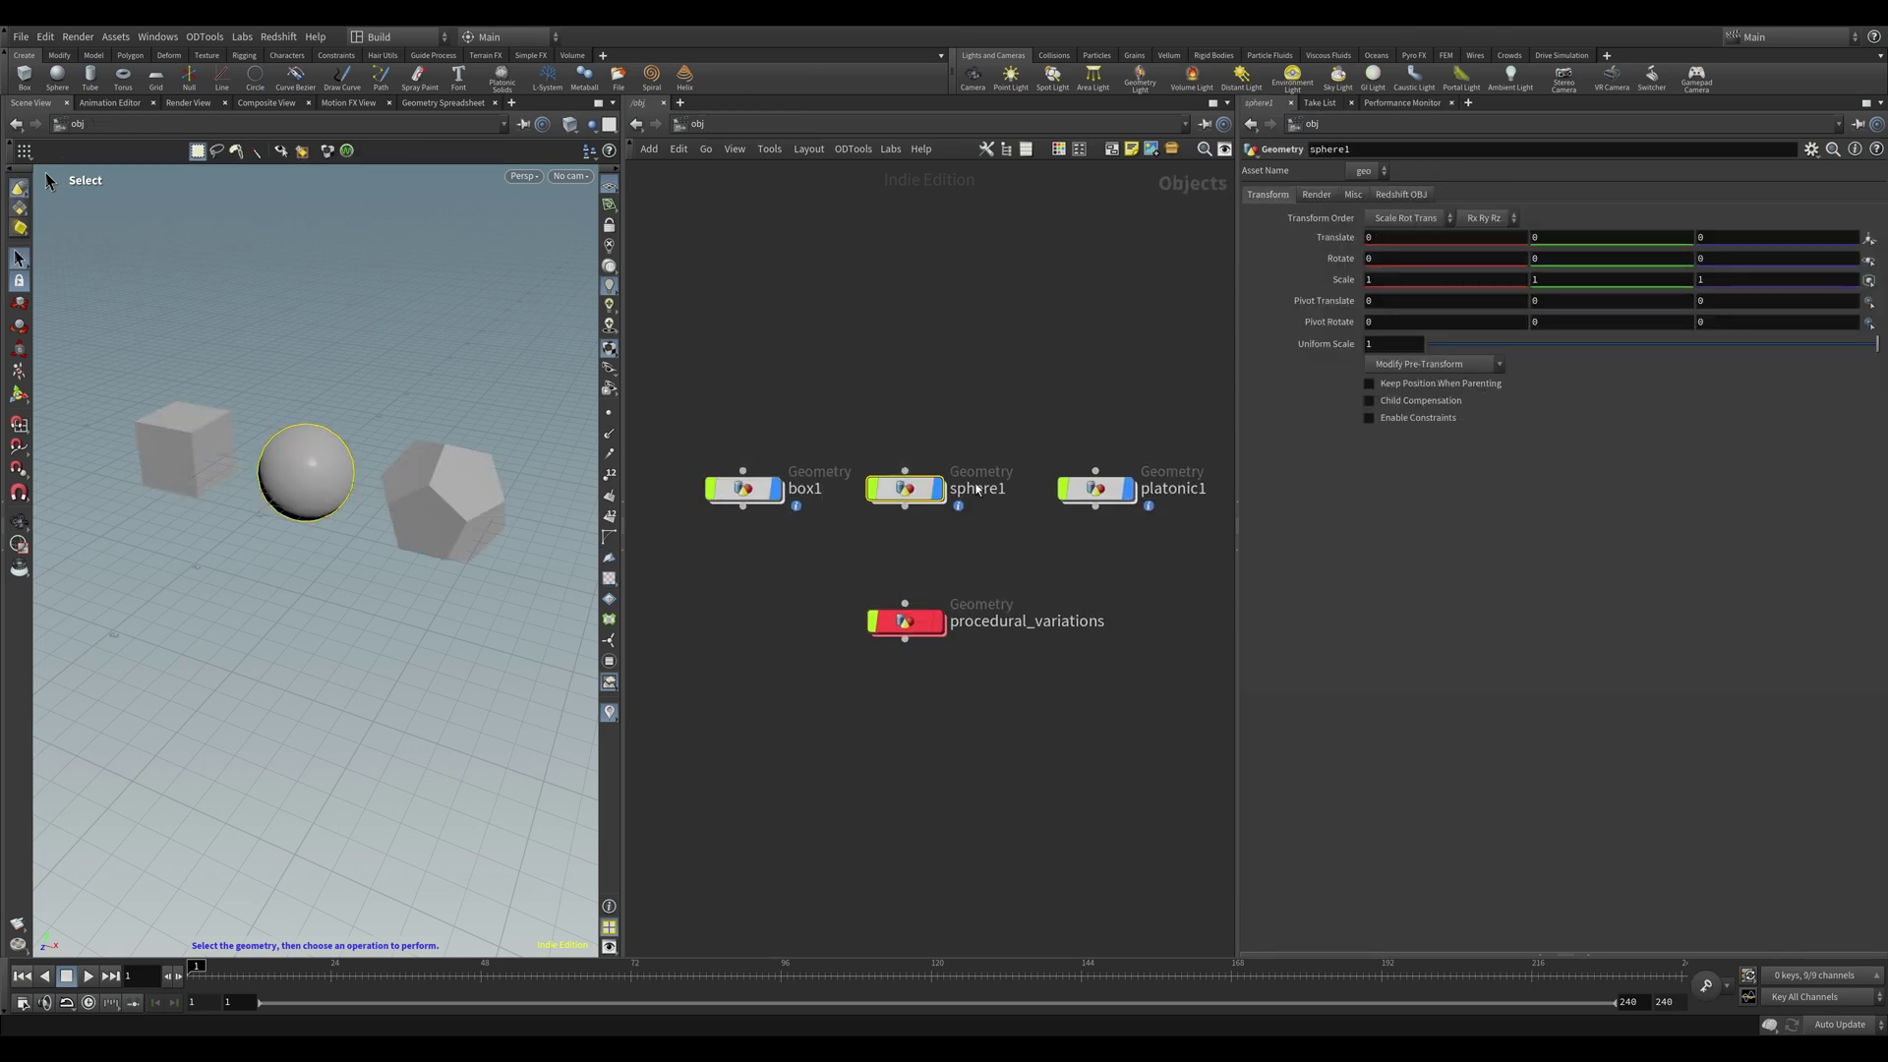
drag(1027, 381, 1172, 575)
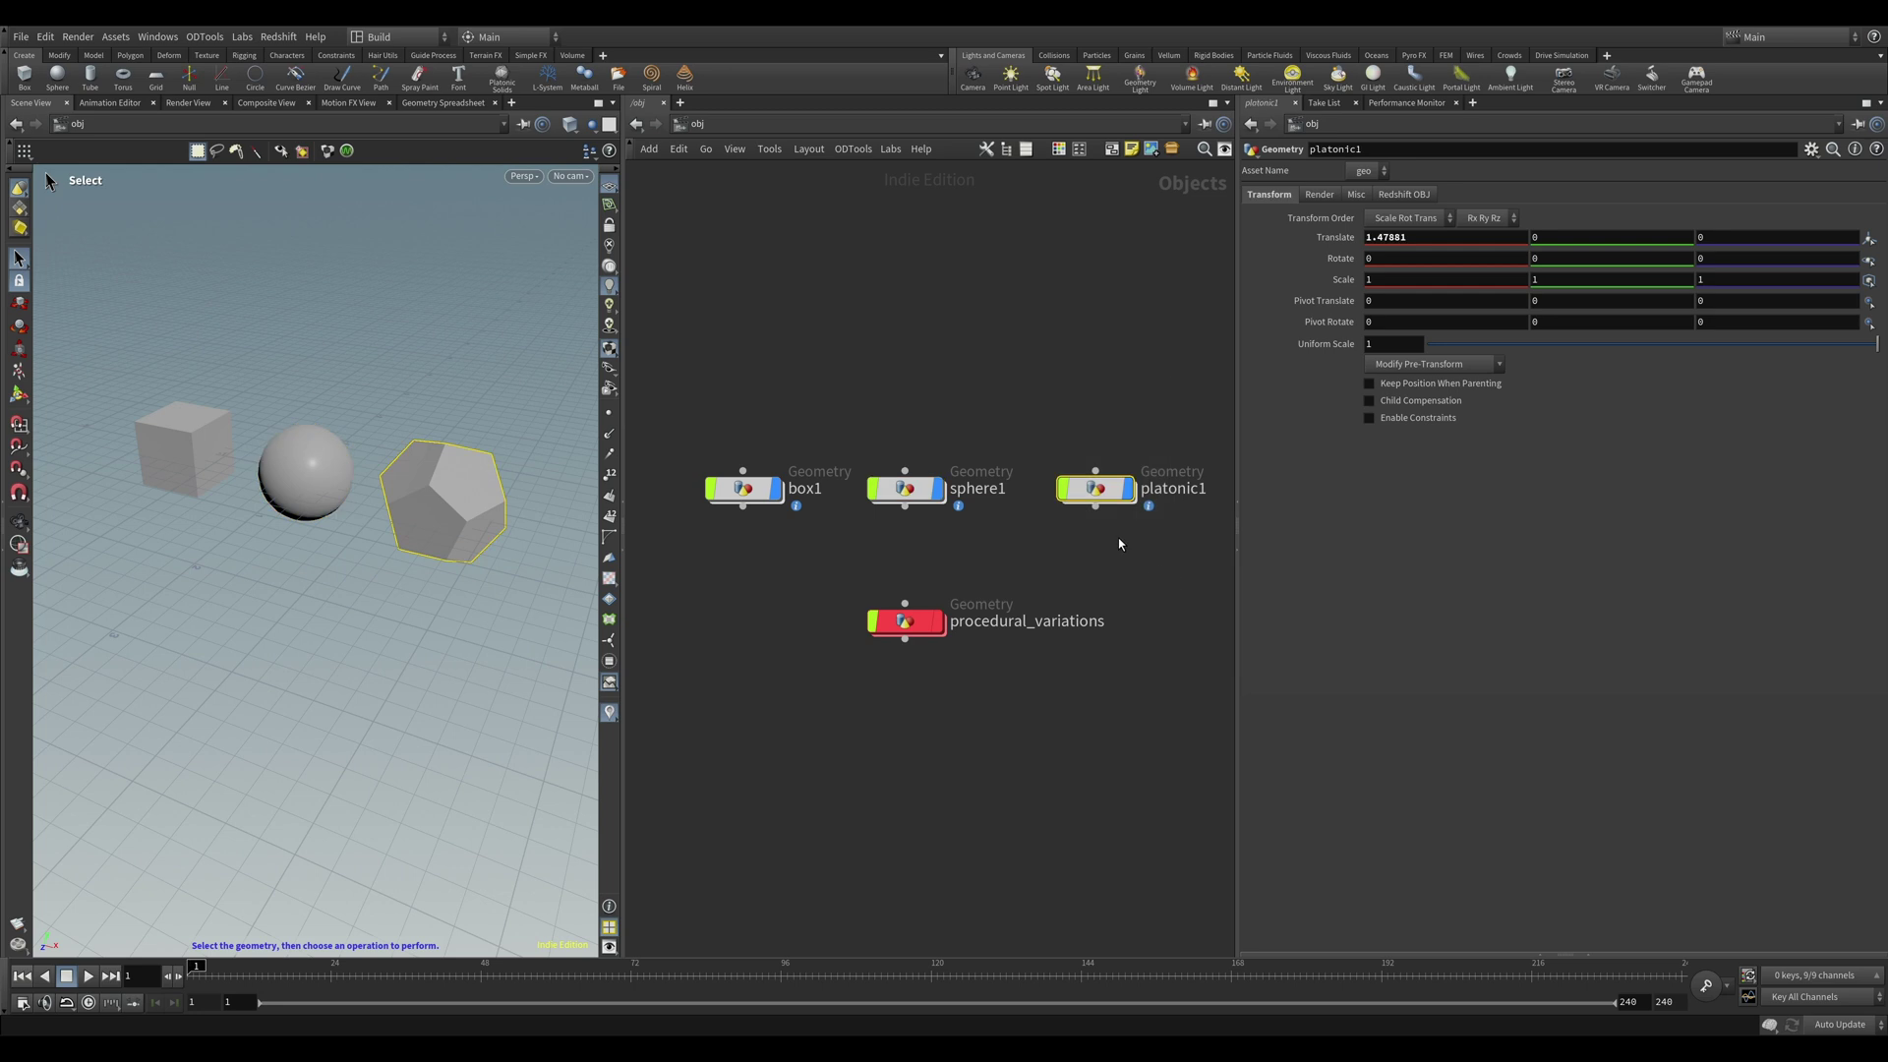
double_click(905, 489)
key(u)
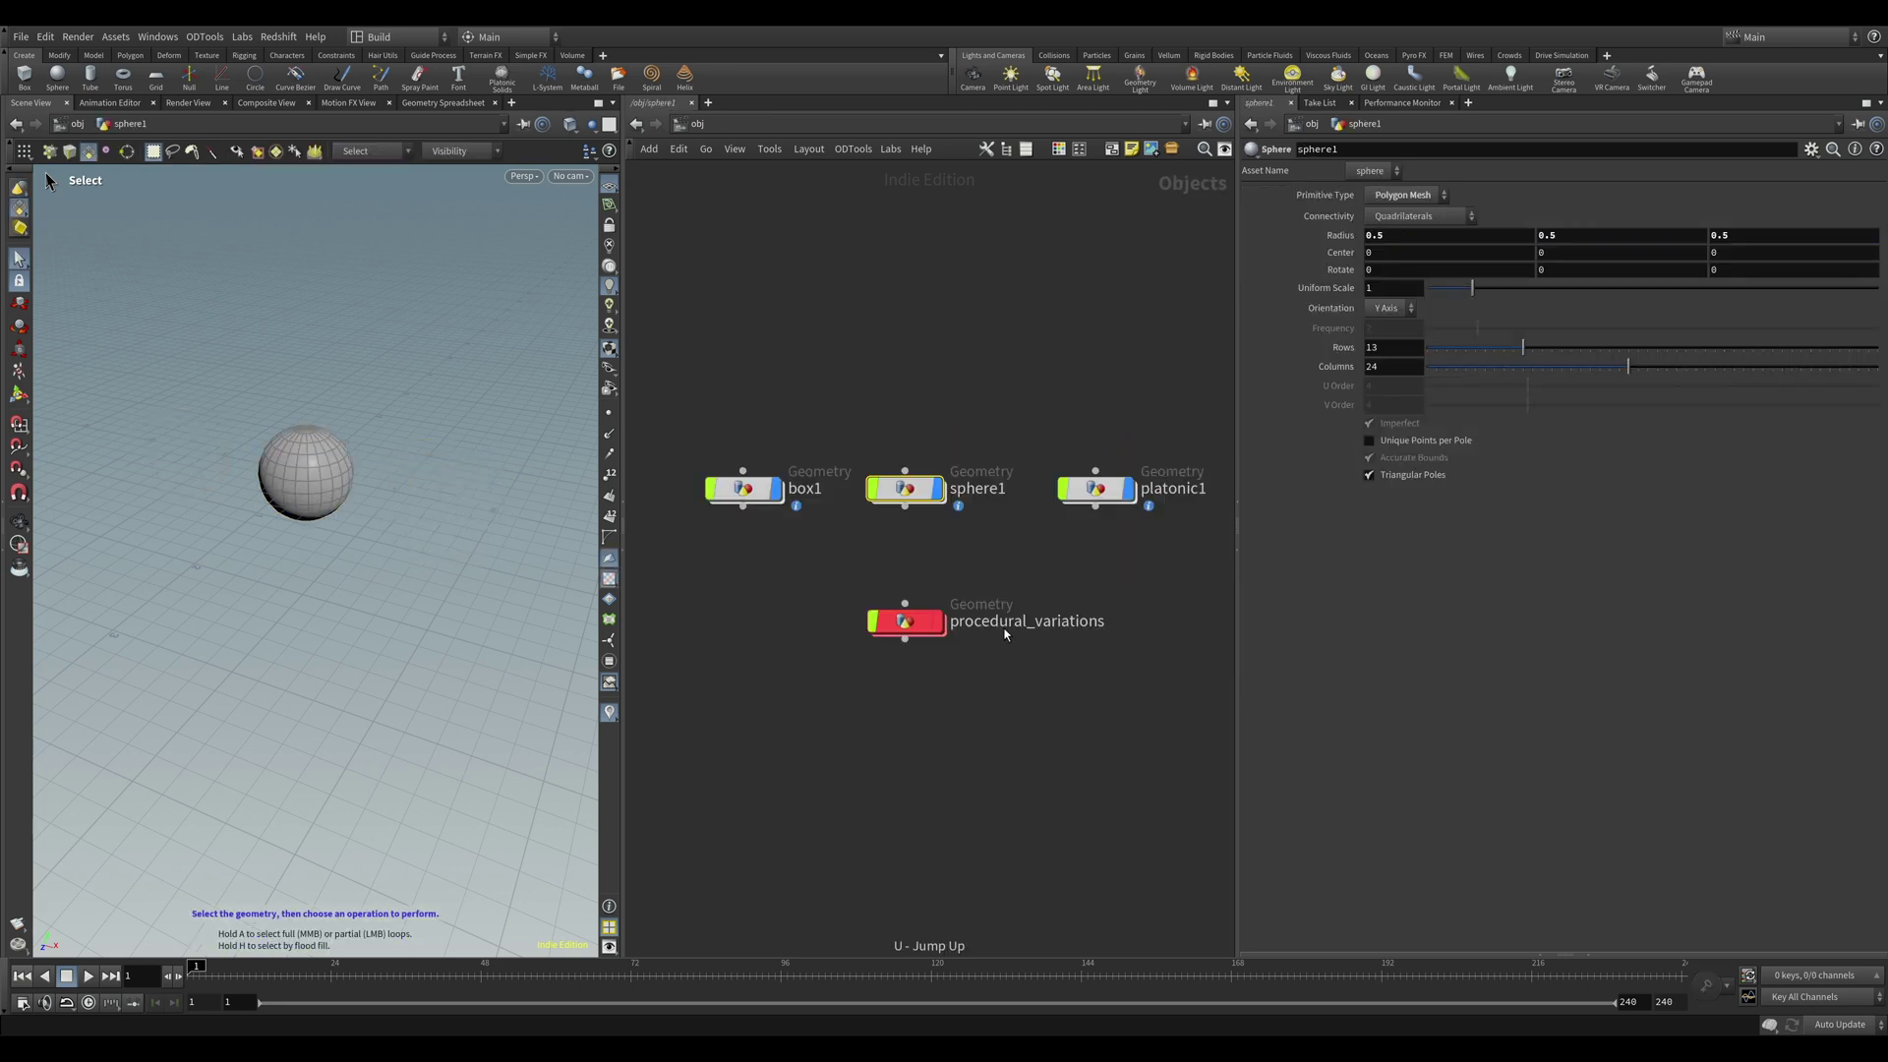
double_click(744, 488)
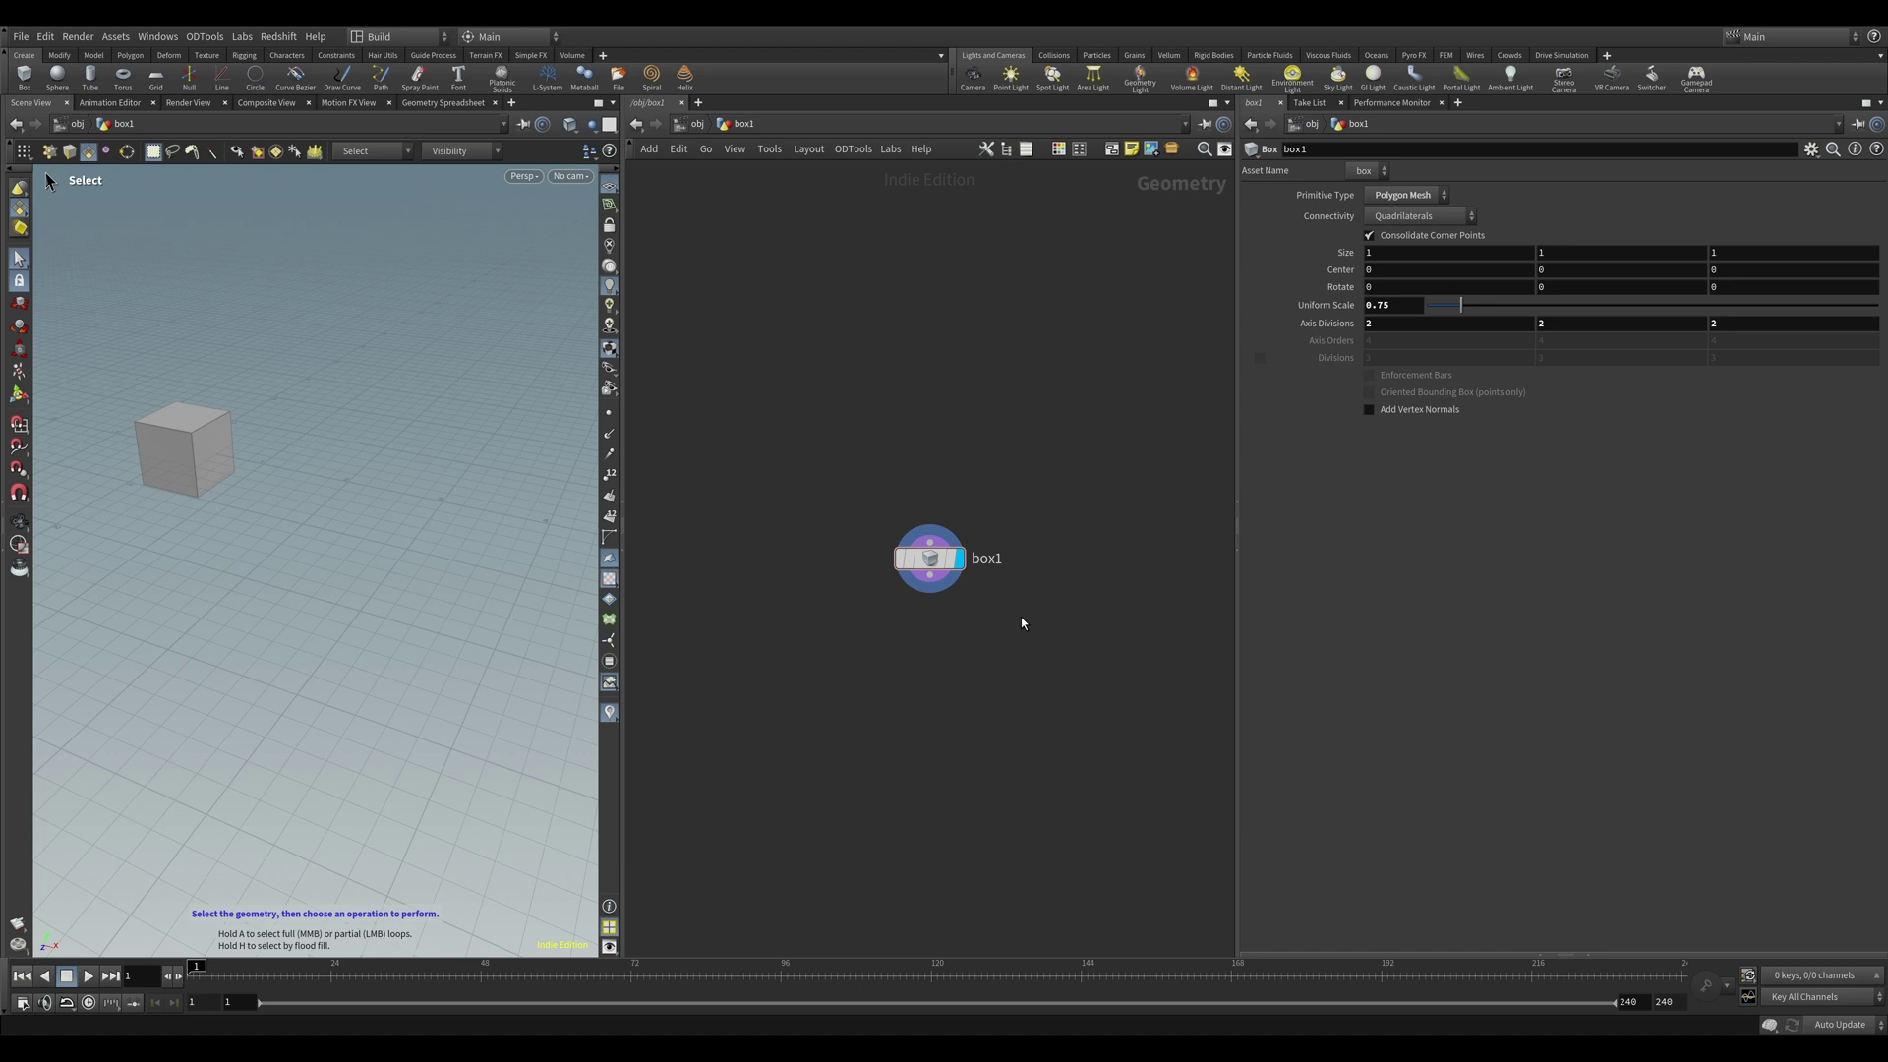
key(u)
Inside platonic1, compare the transform1, polybevel1 and plain platonic solid displays.
double_click(1105, 491)
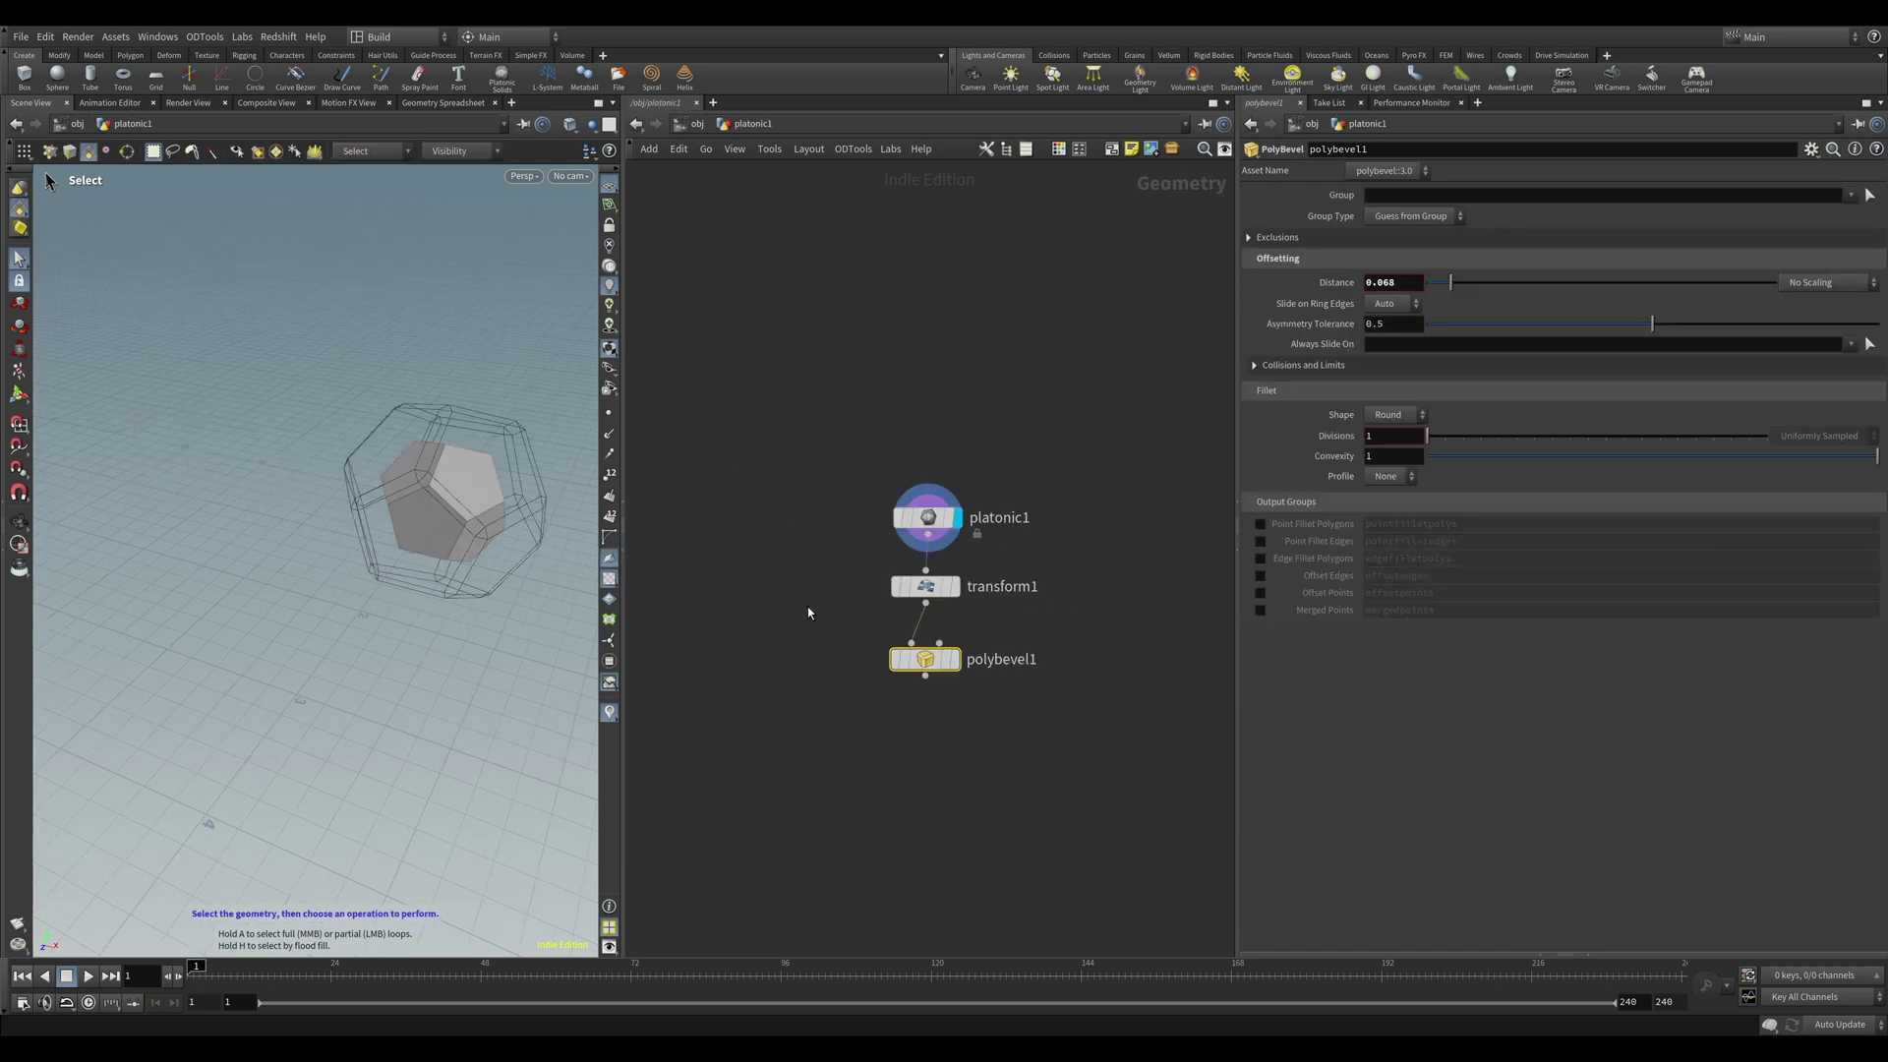
click(920, 586)
click(954, 586)
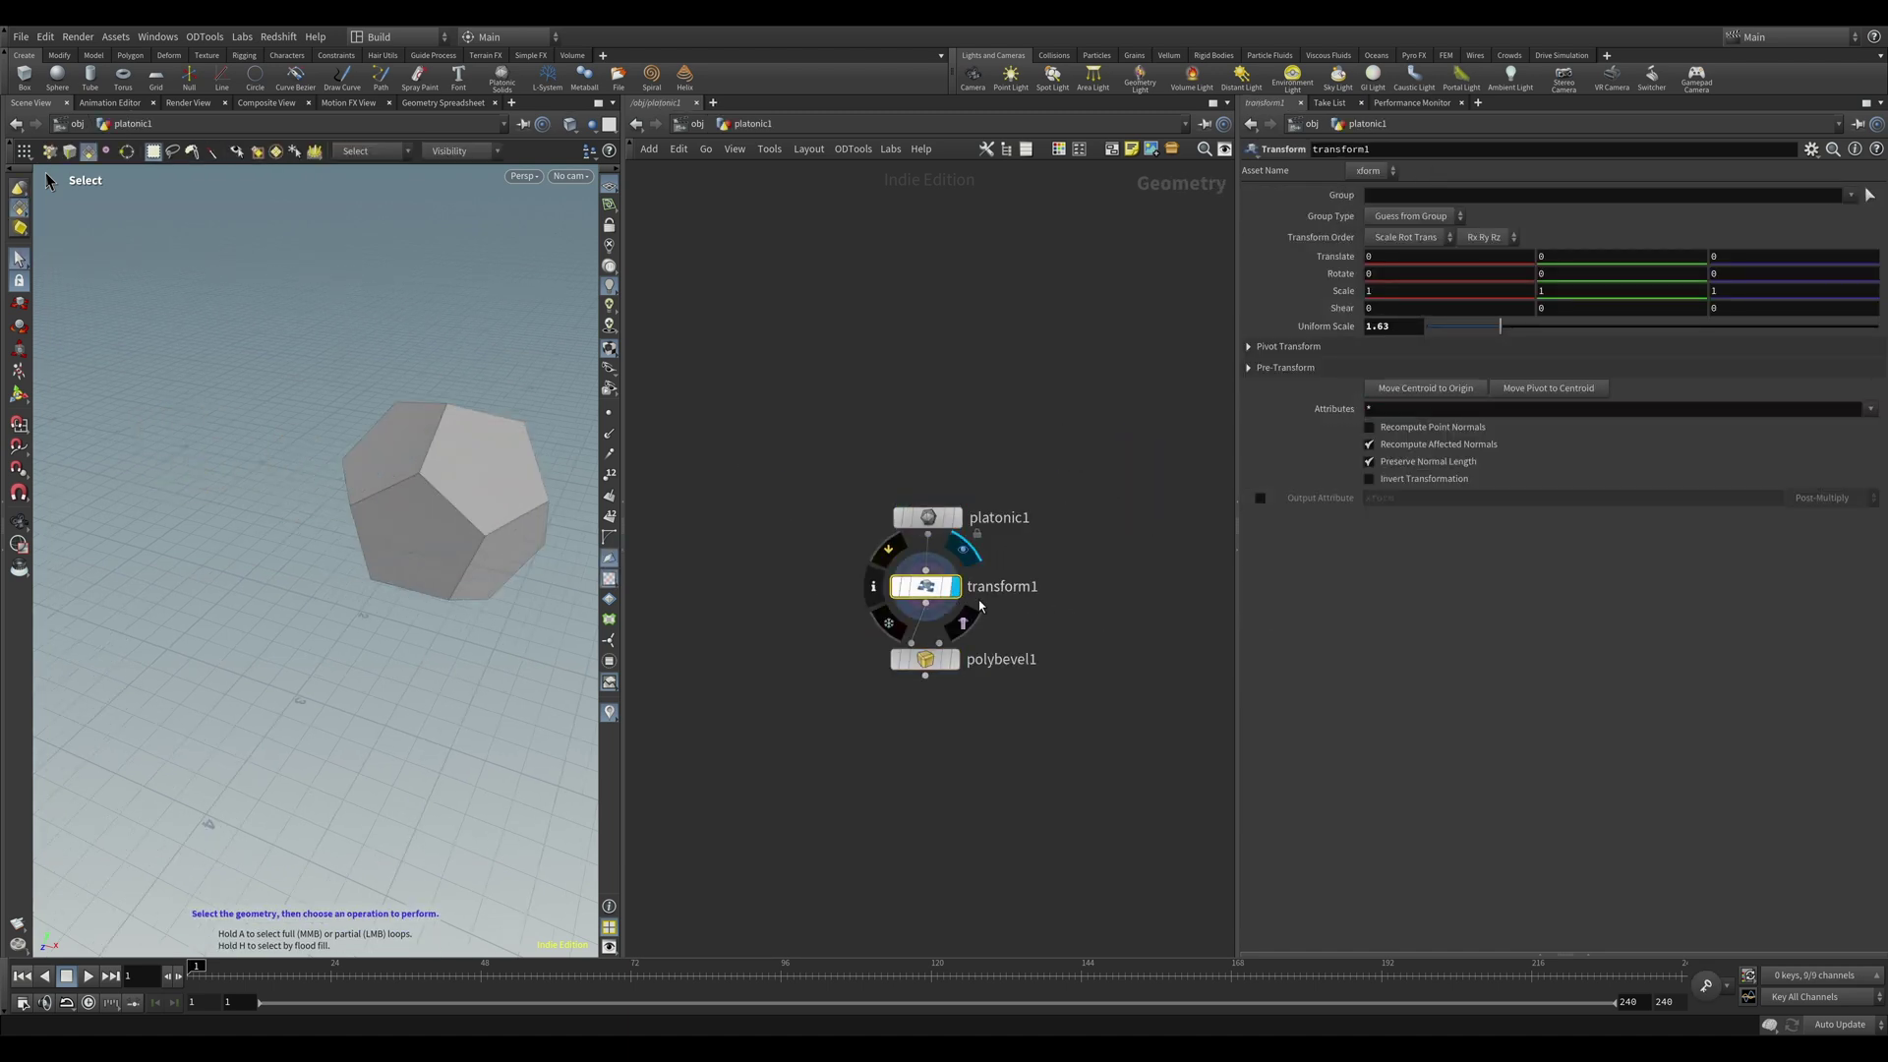
click(955, 659)
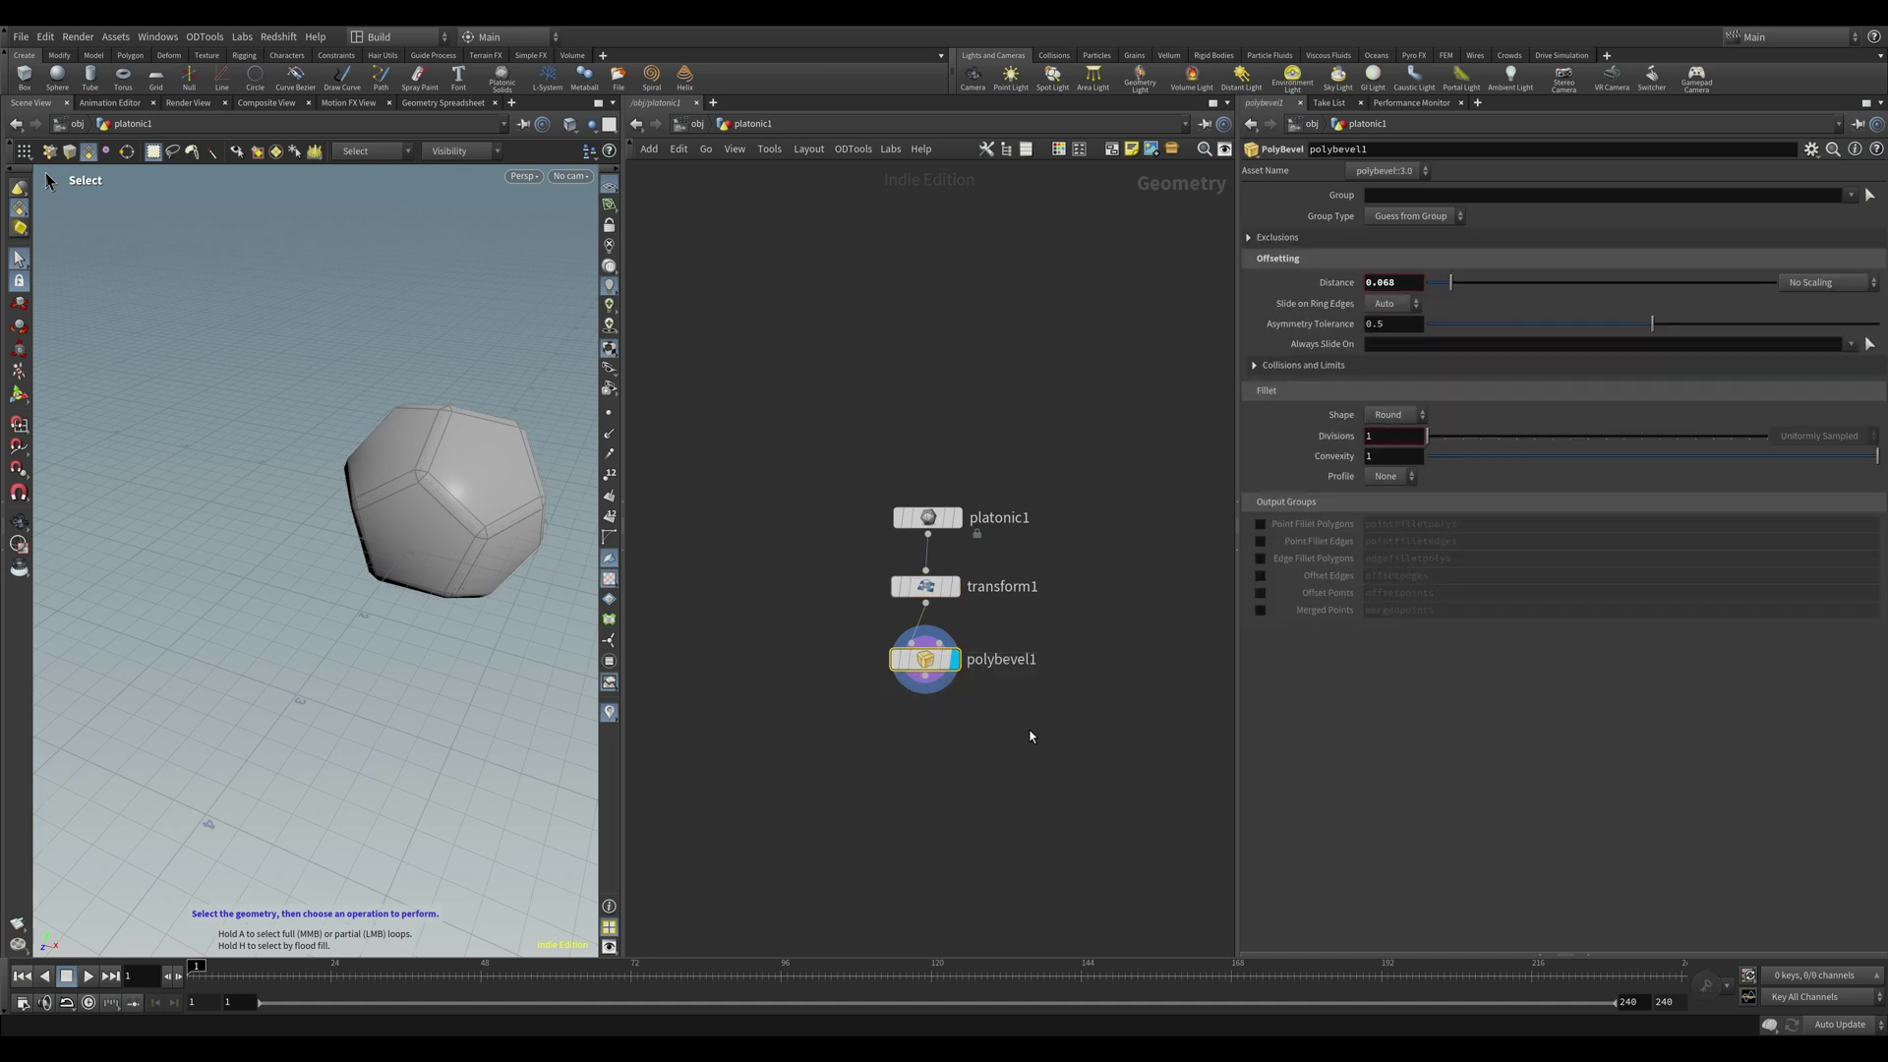
click(954, 517)
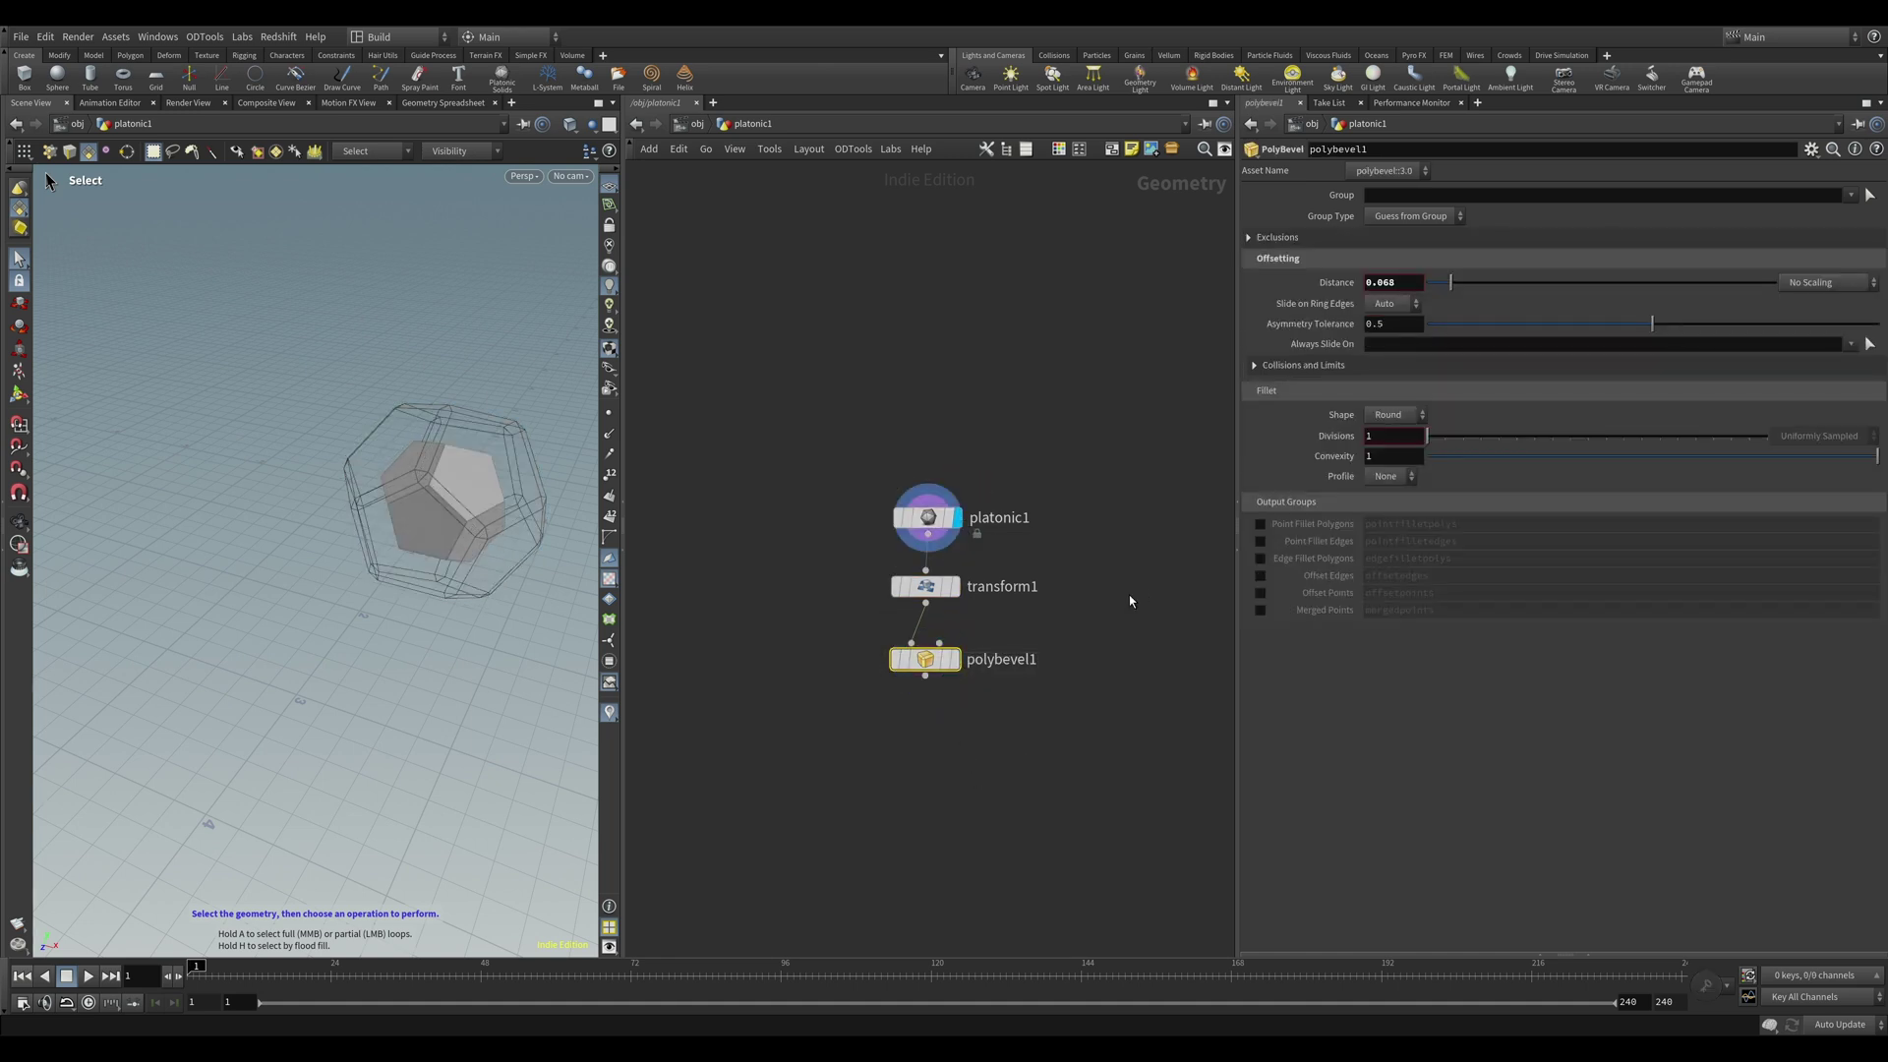
Copy the box1 nodes and paste them into procedural_variations.
key(u)
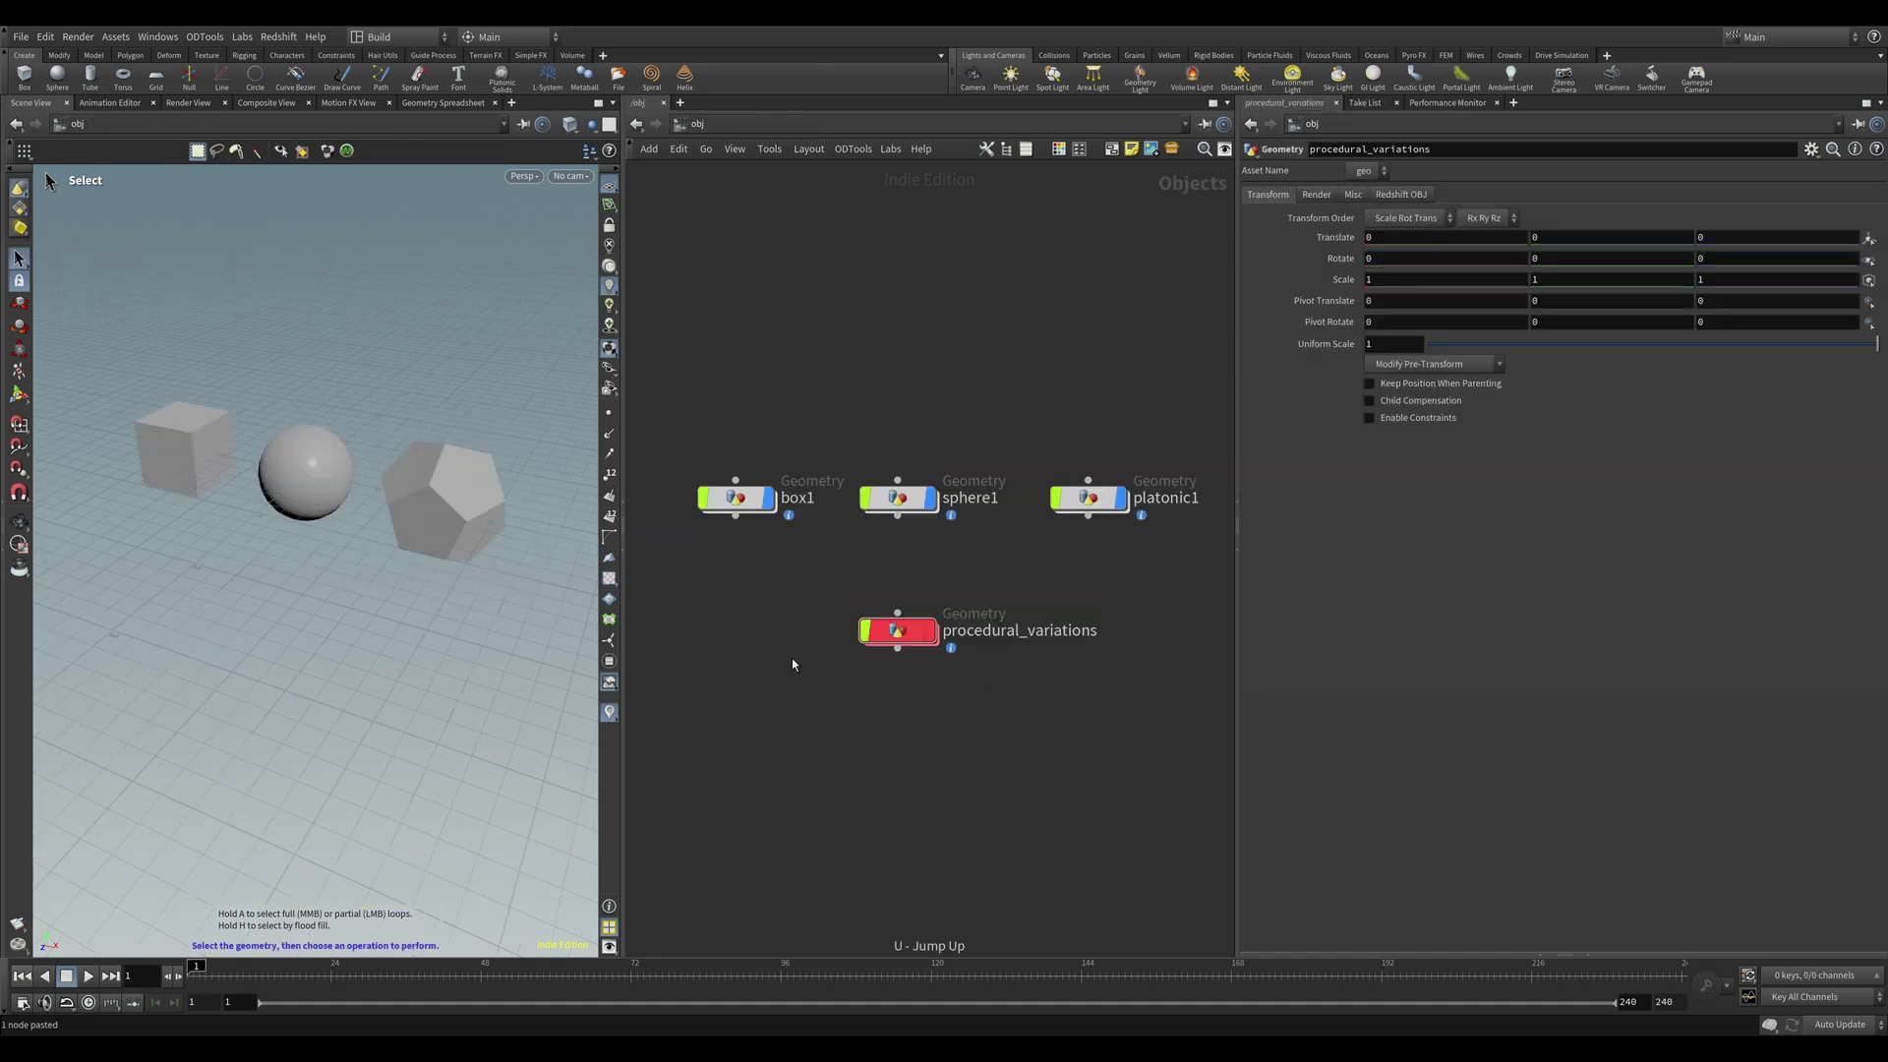
click(782, 549)
key(i)
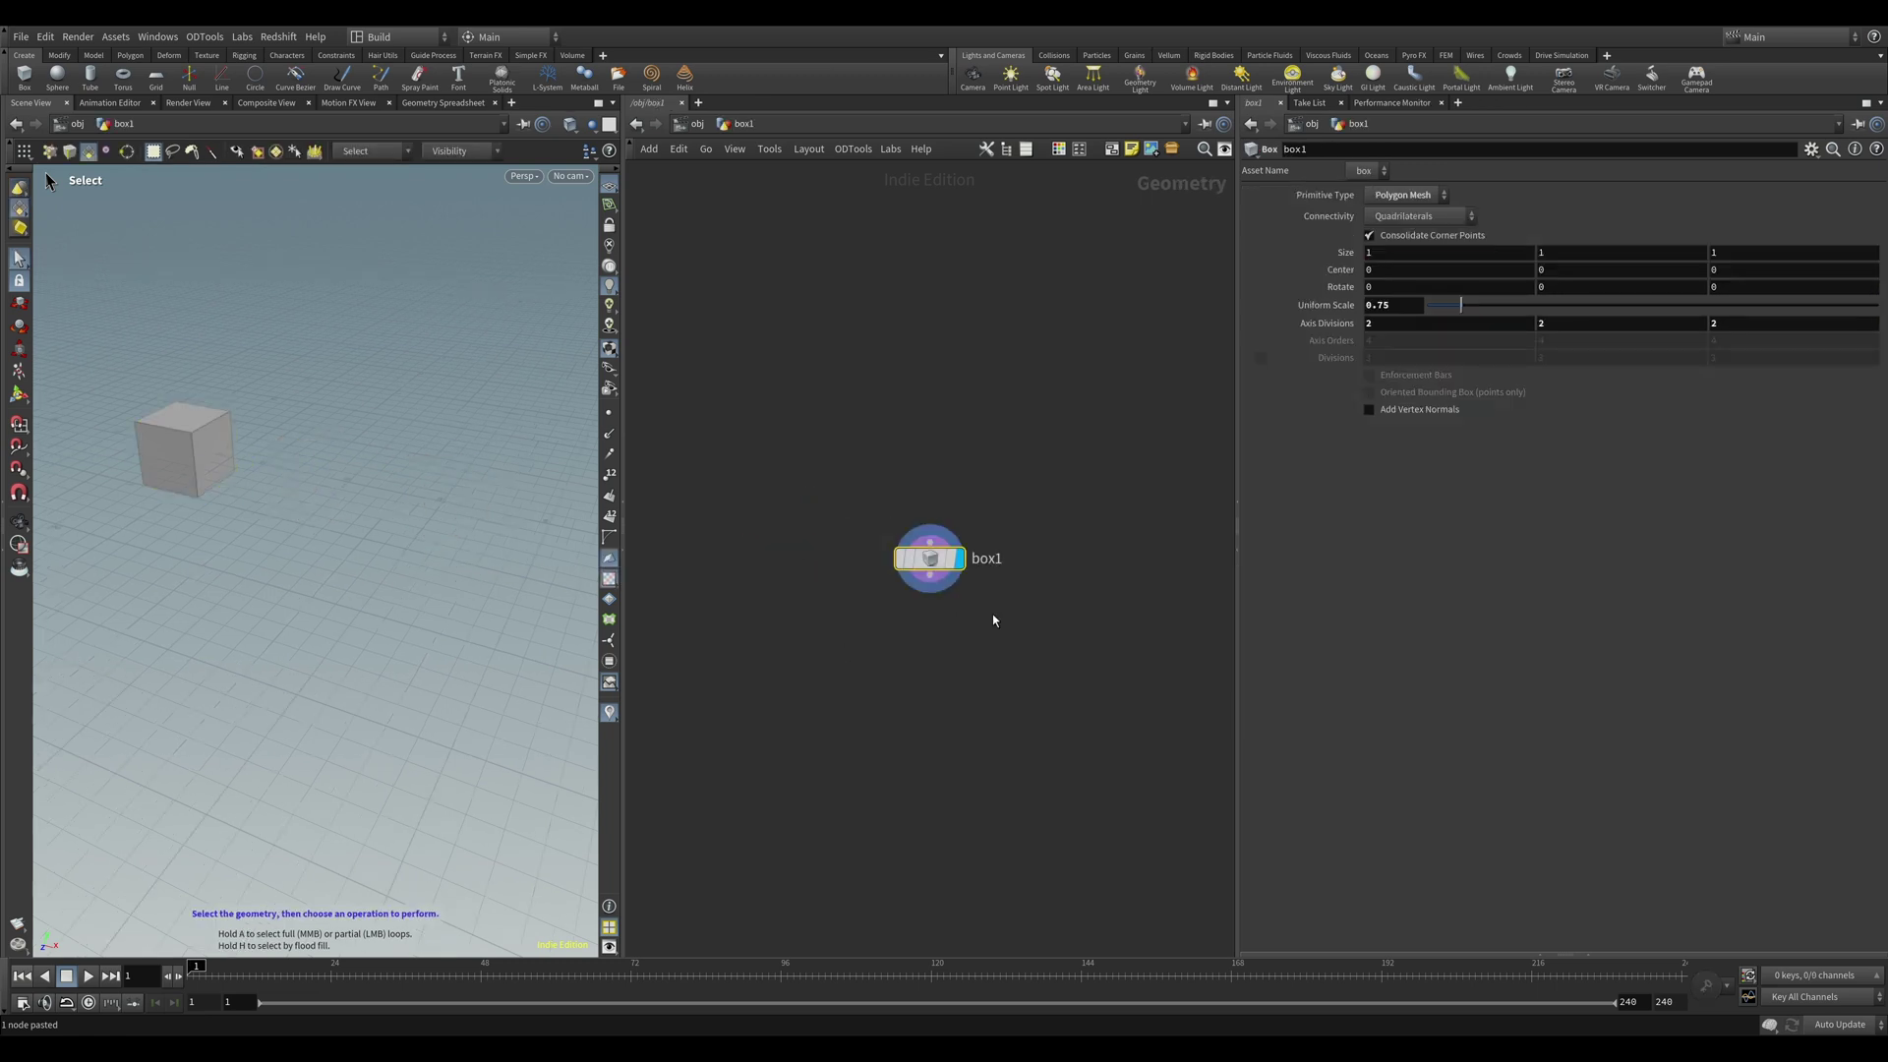
key(ctrl+c)
key(u)
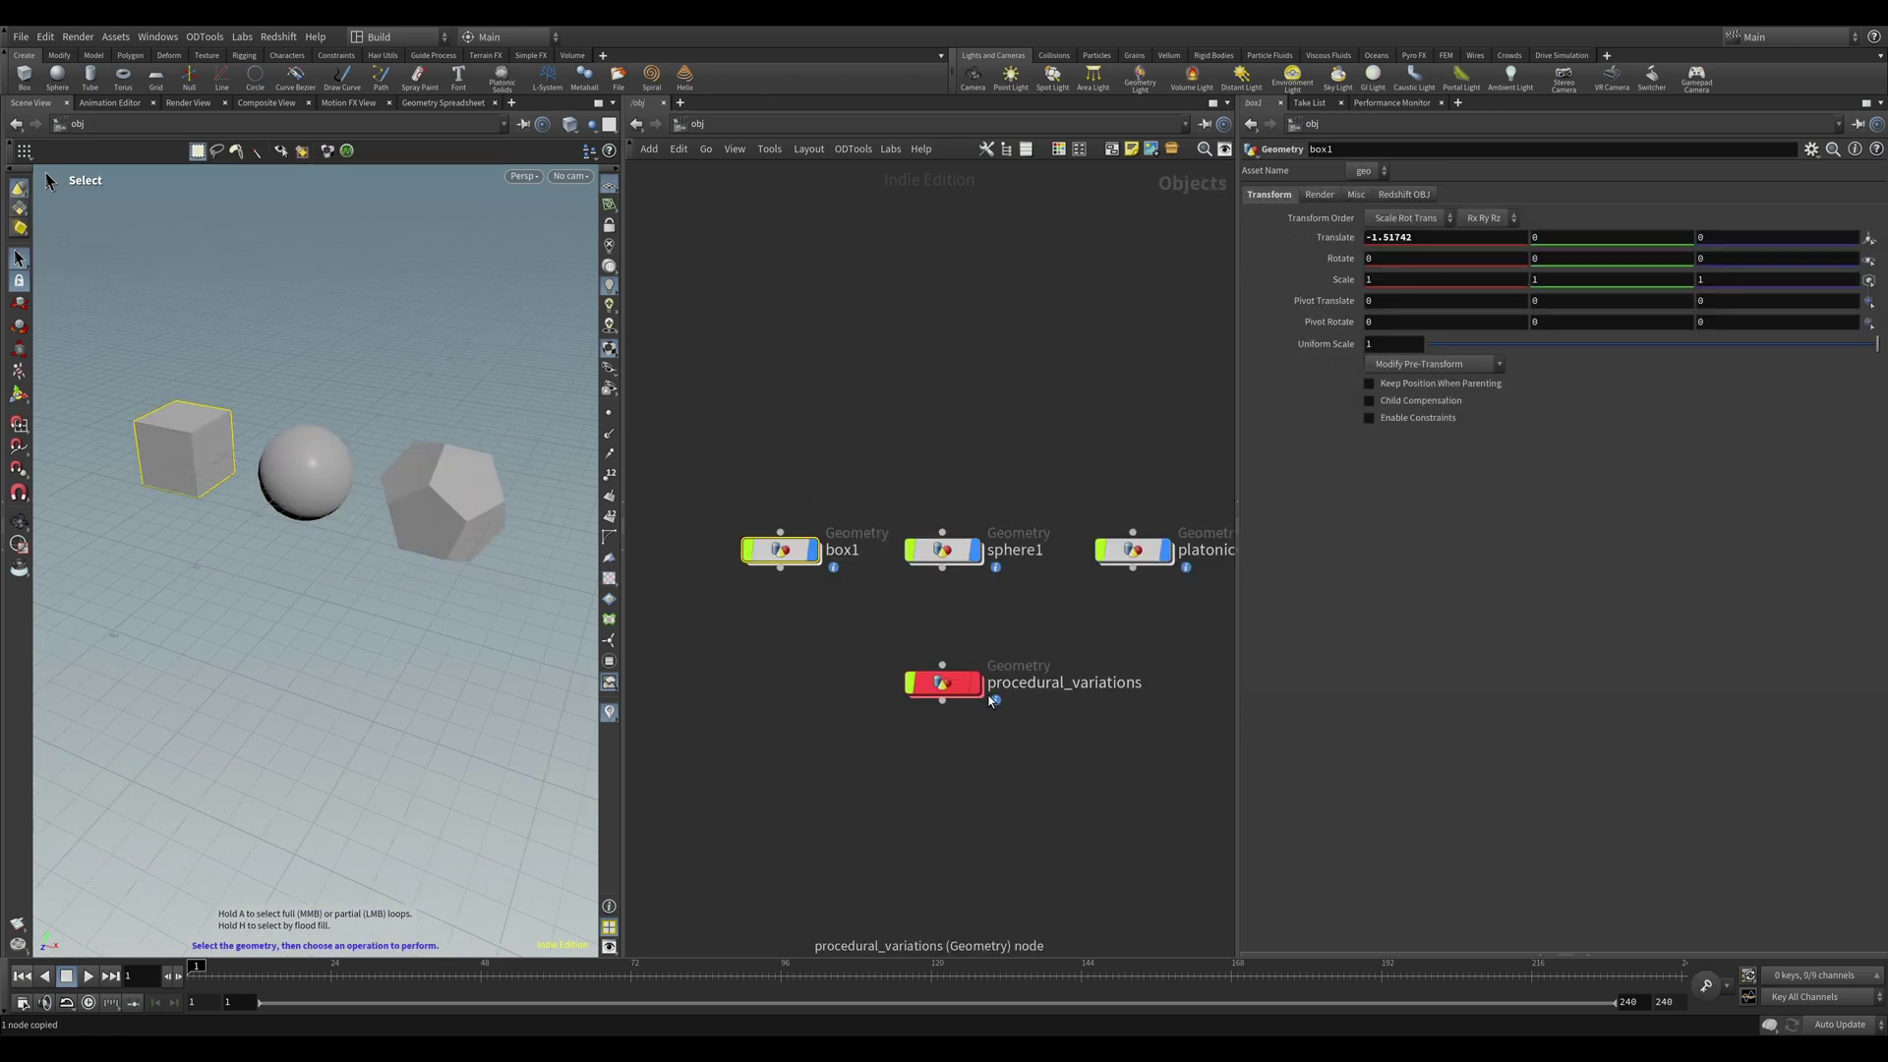
click(942, 683)
key(i)
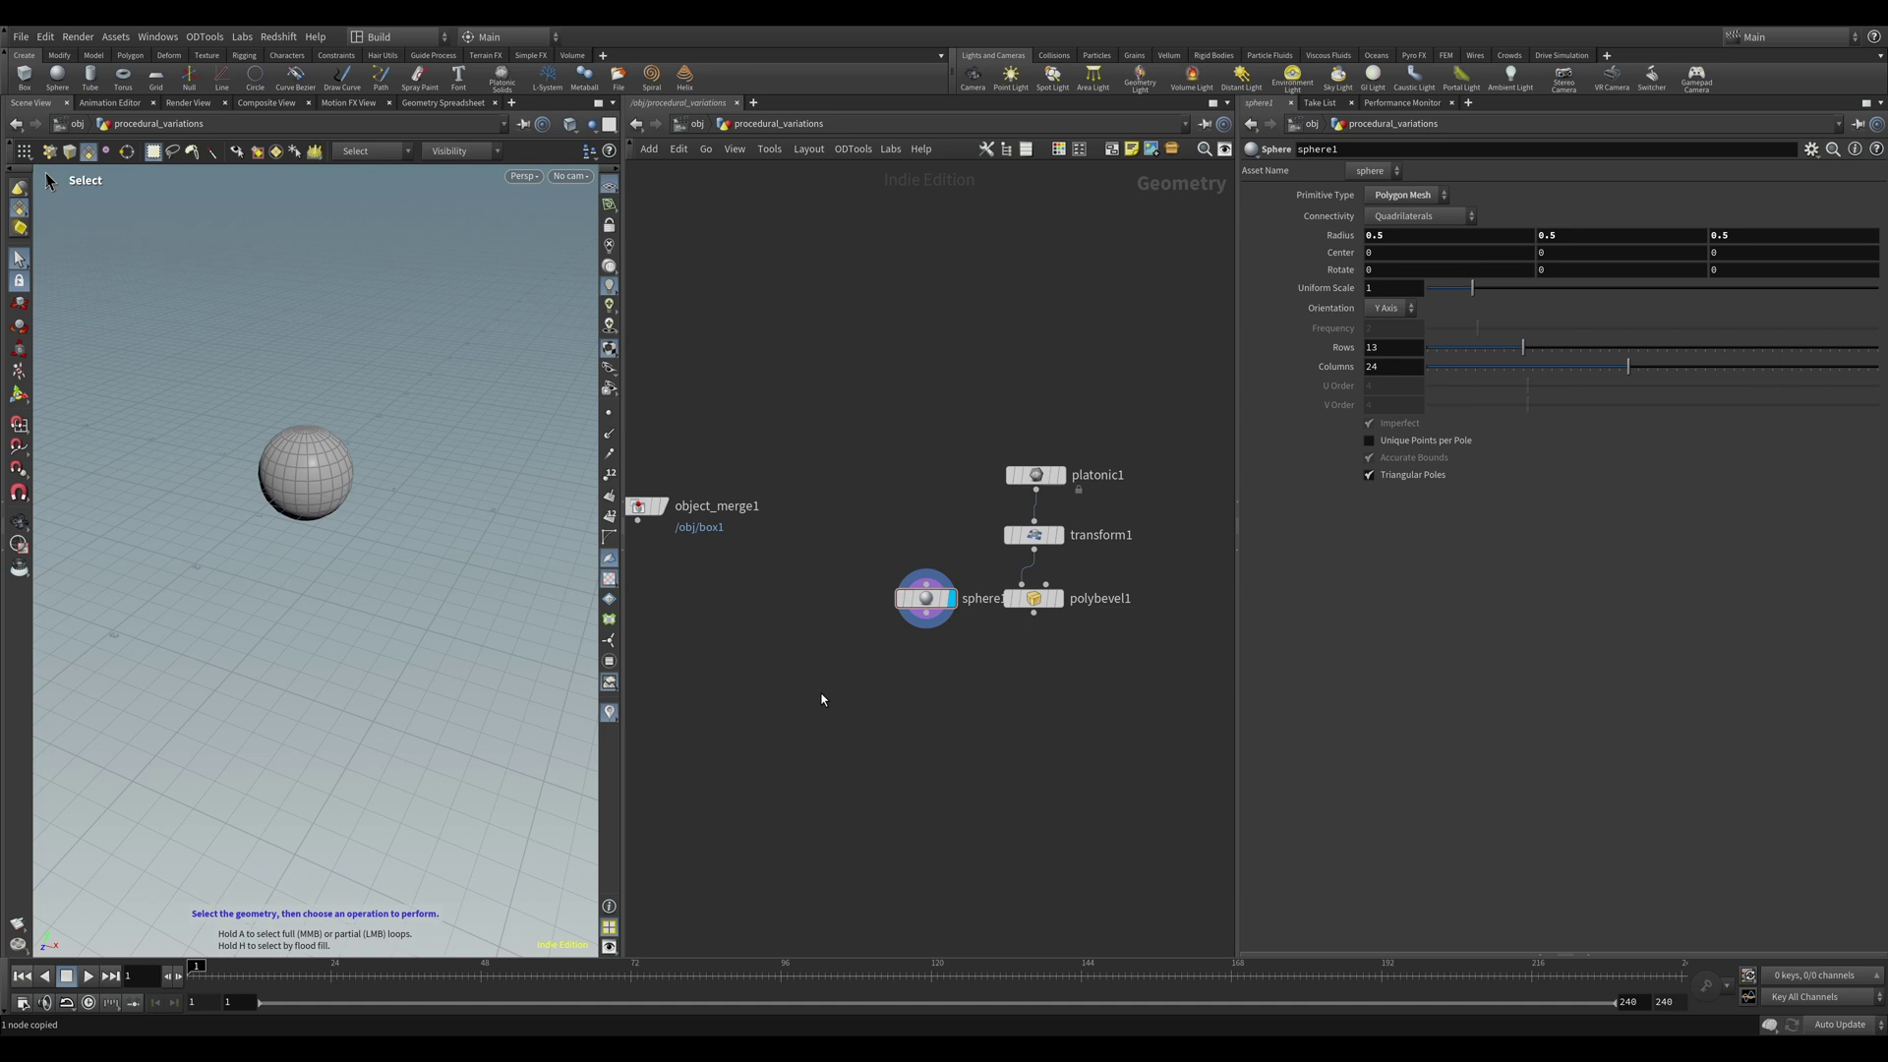
key(ctrl+v)
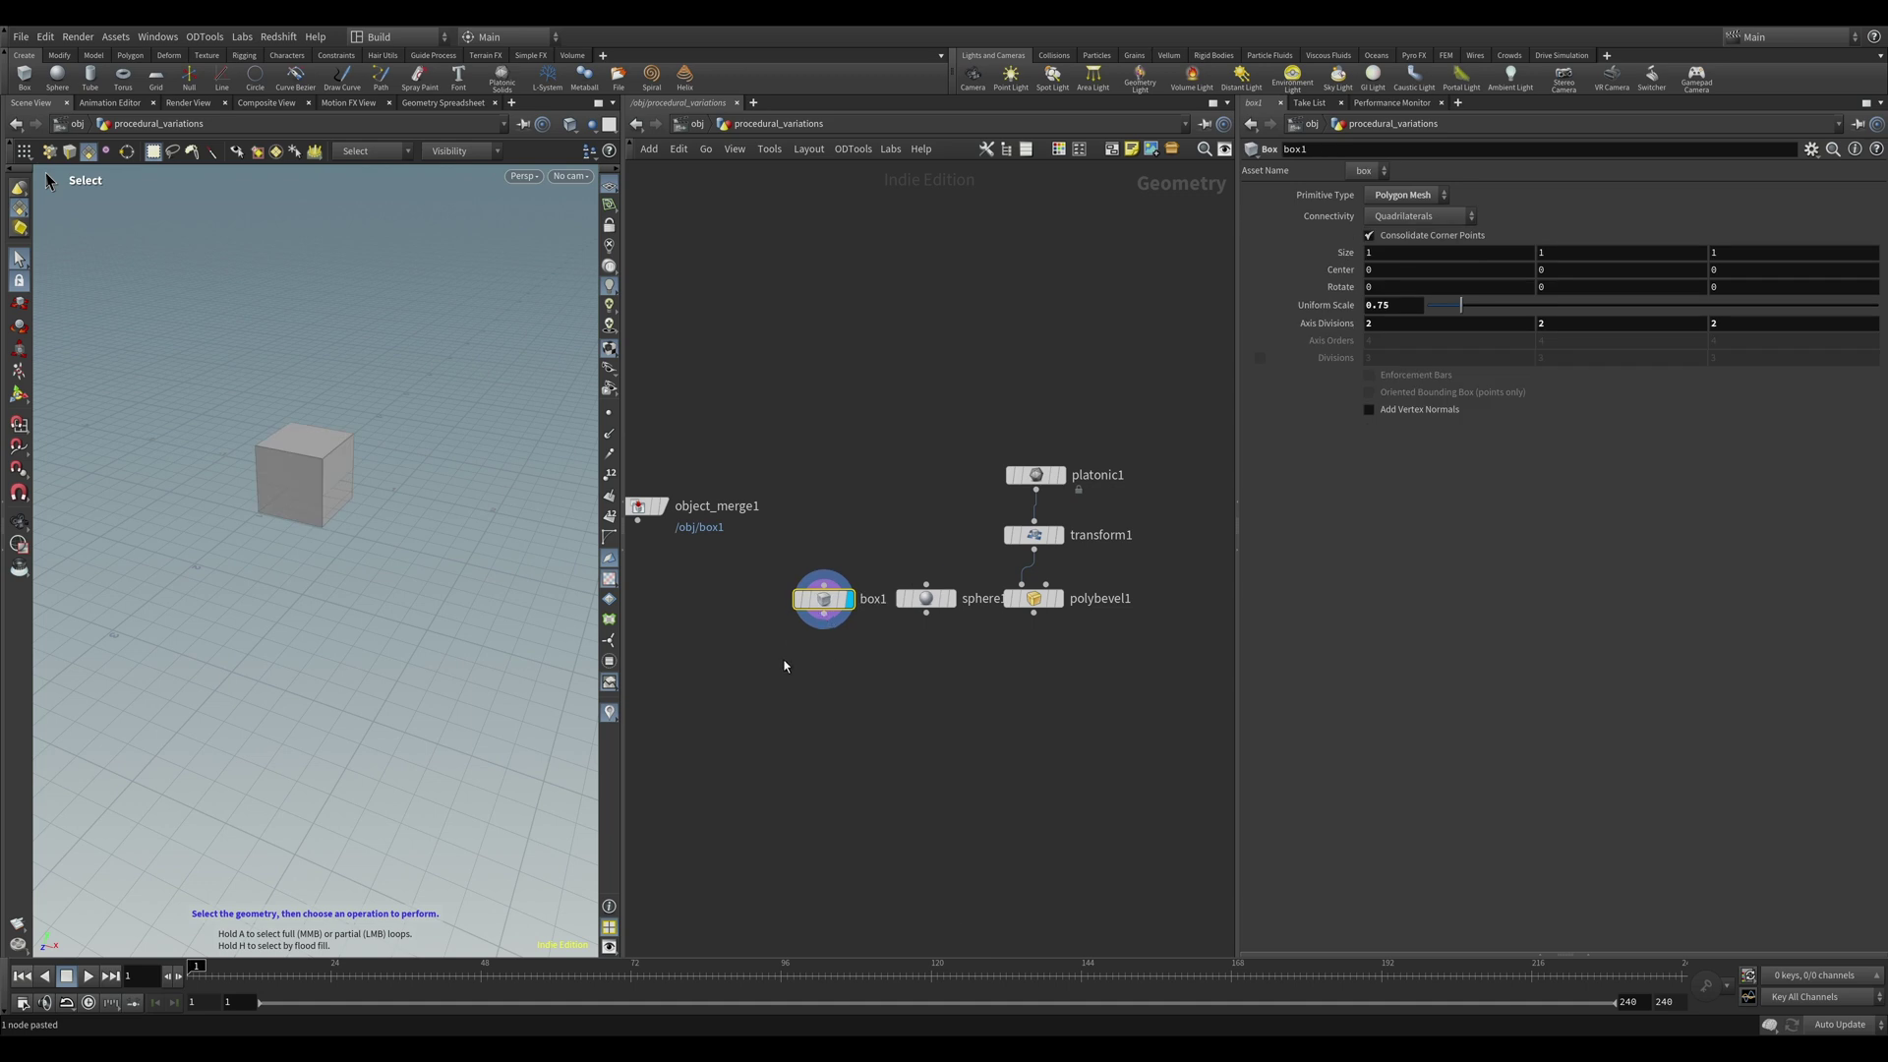
Merge box1, sphere and polybevel1 into a new merge1 node.
drag(749, 580, 1056, 679)
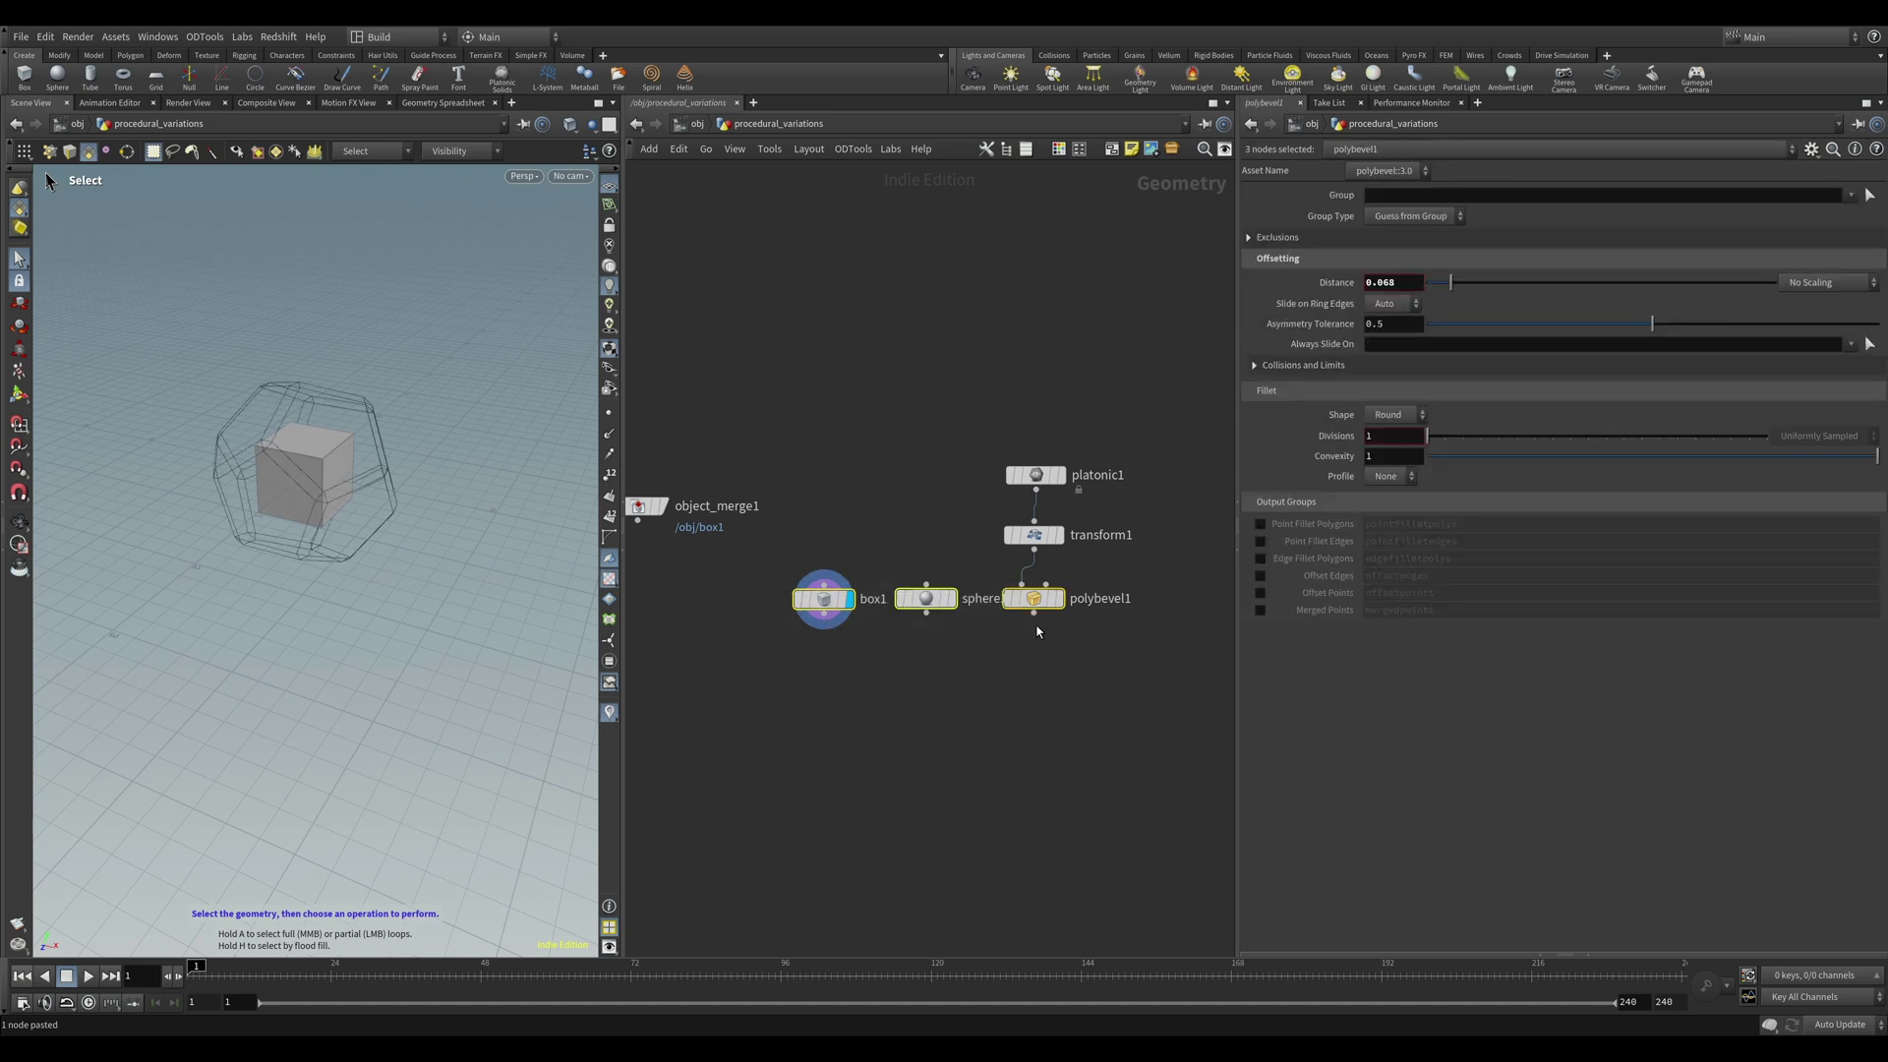
drag(1033, 613, 932, 752)
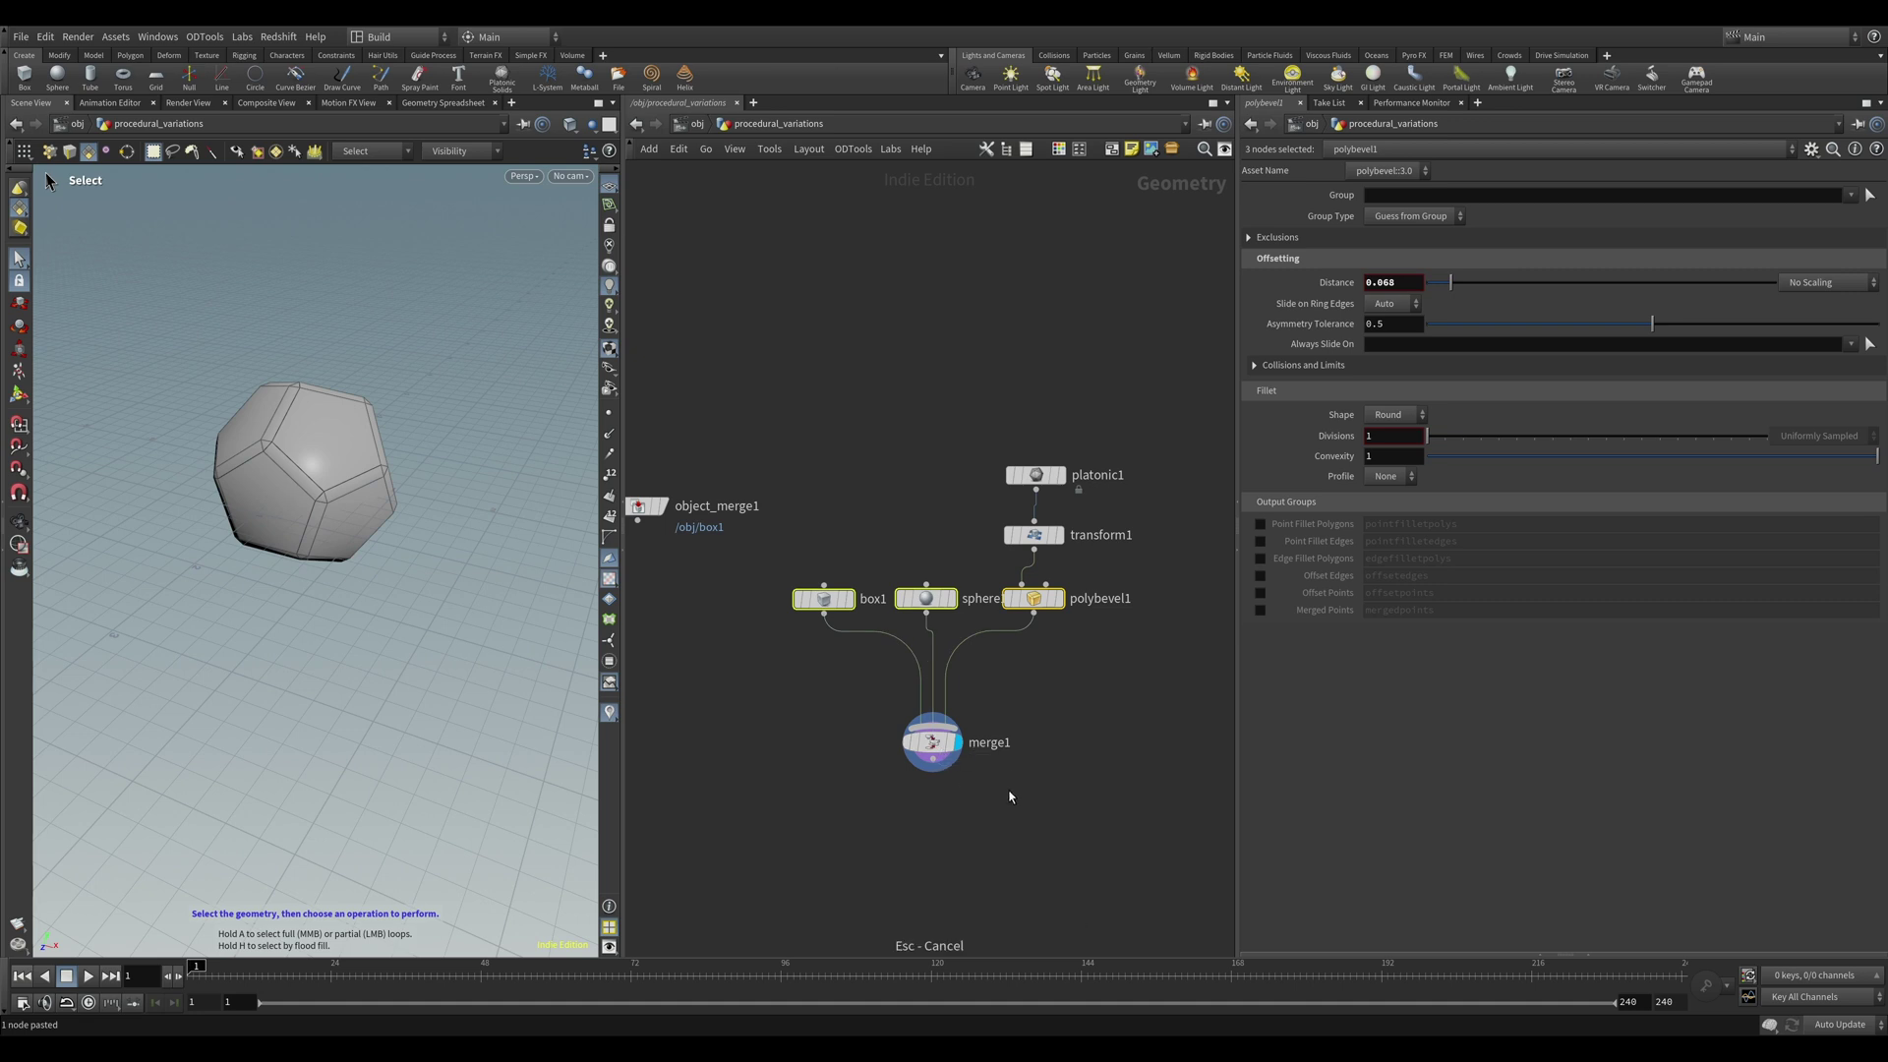
click(1066, 728)
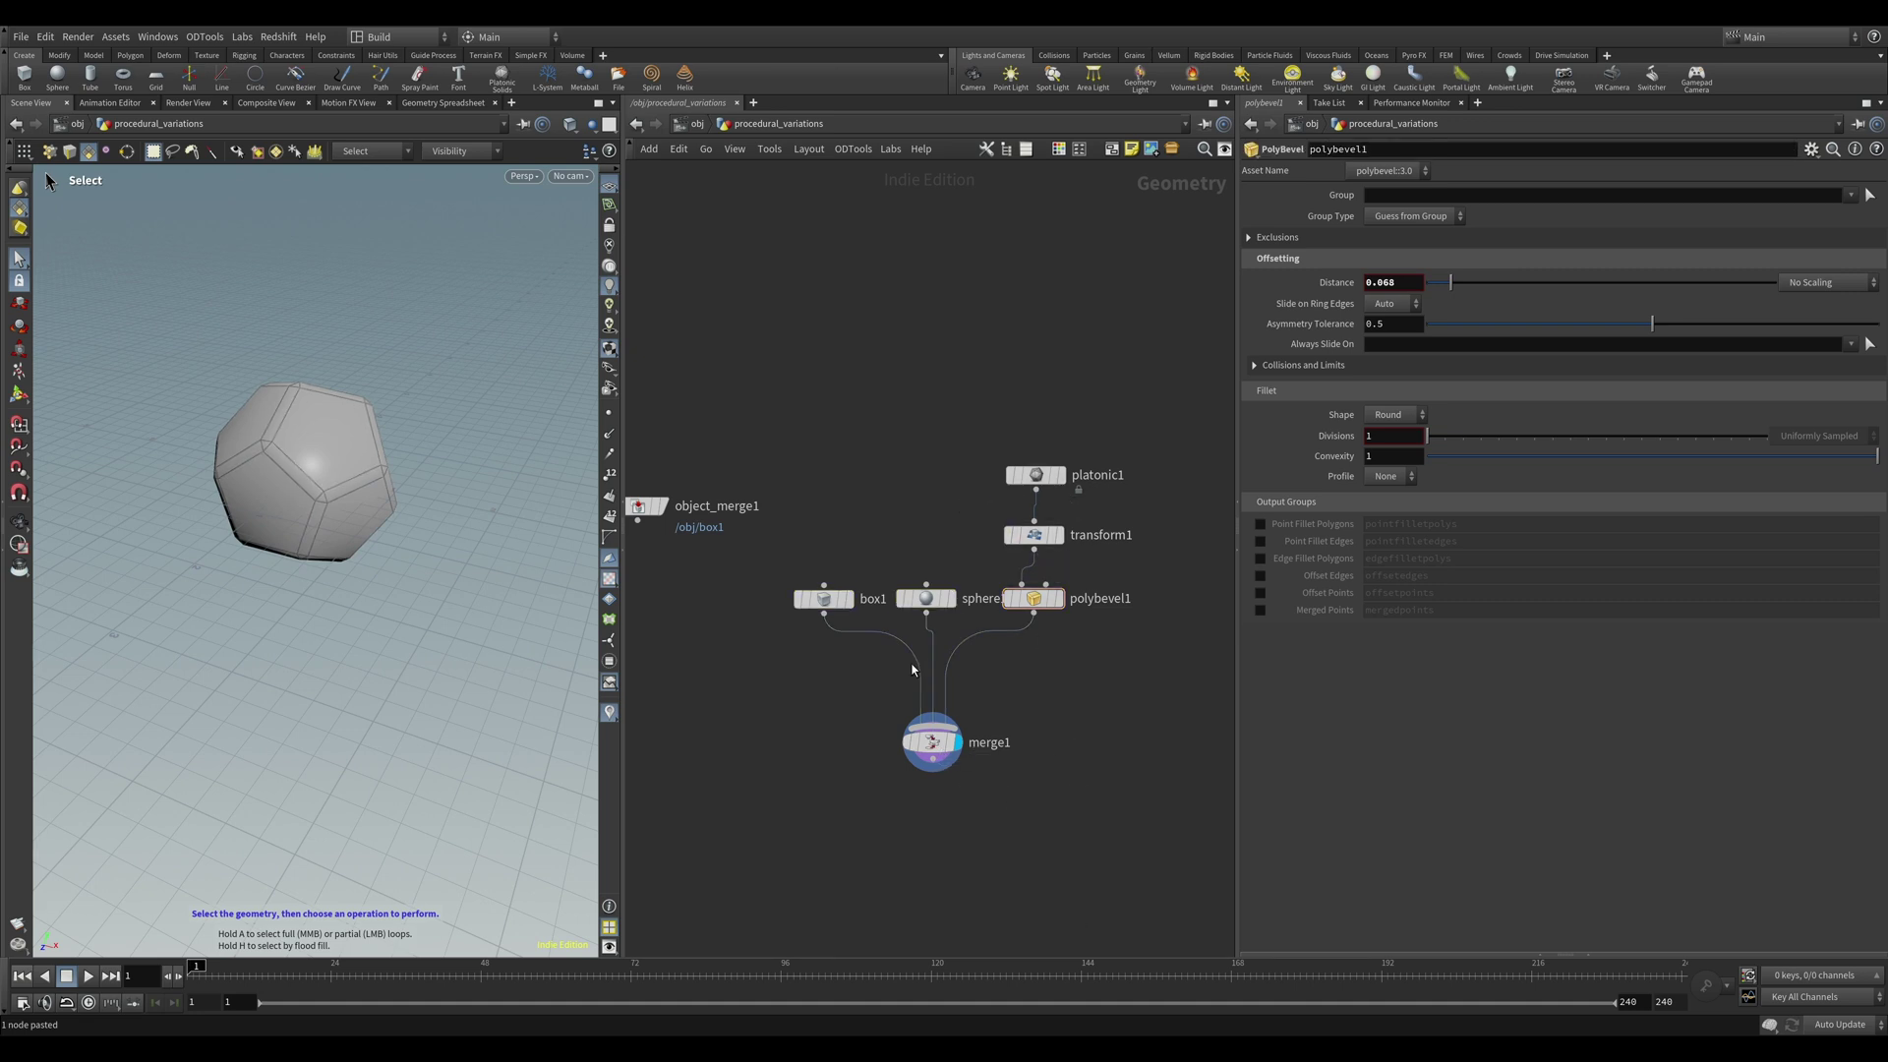
drag(825, 728, 1050, 799)
Bypass transform1 and polybevel1, then select all six shape nodes.
middle_drag(1042, 722, 1053, 742)
drag(1101, 649, 1017, 557)
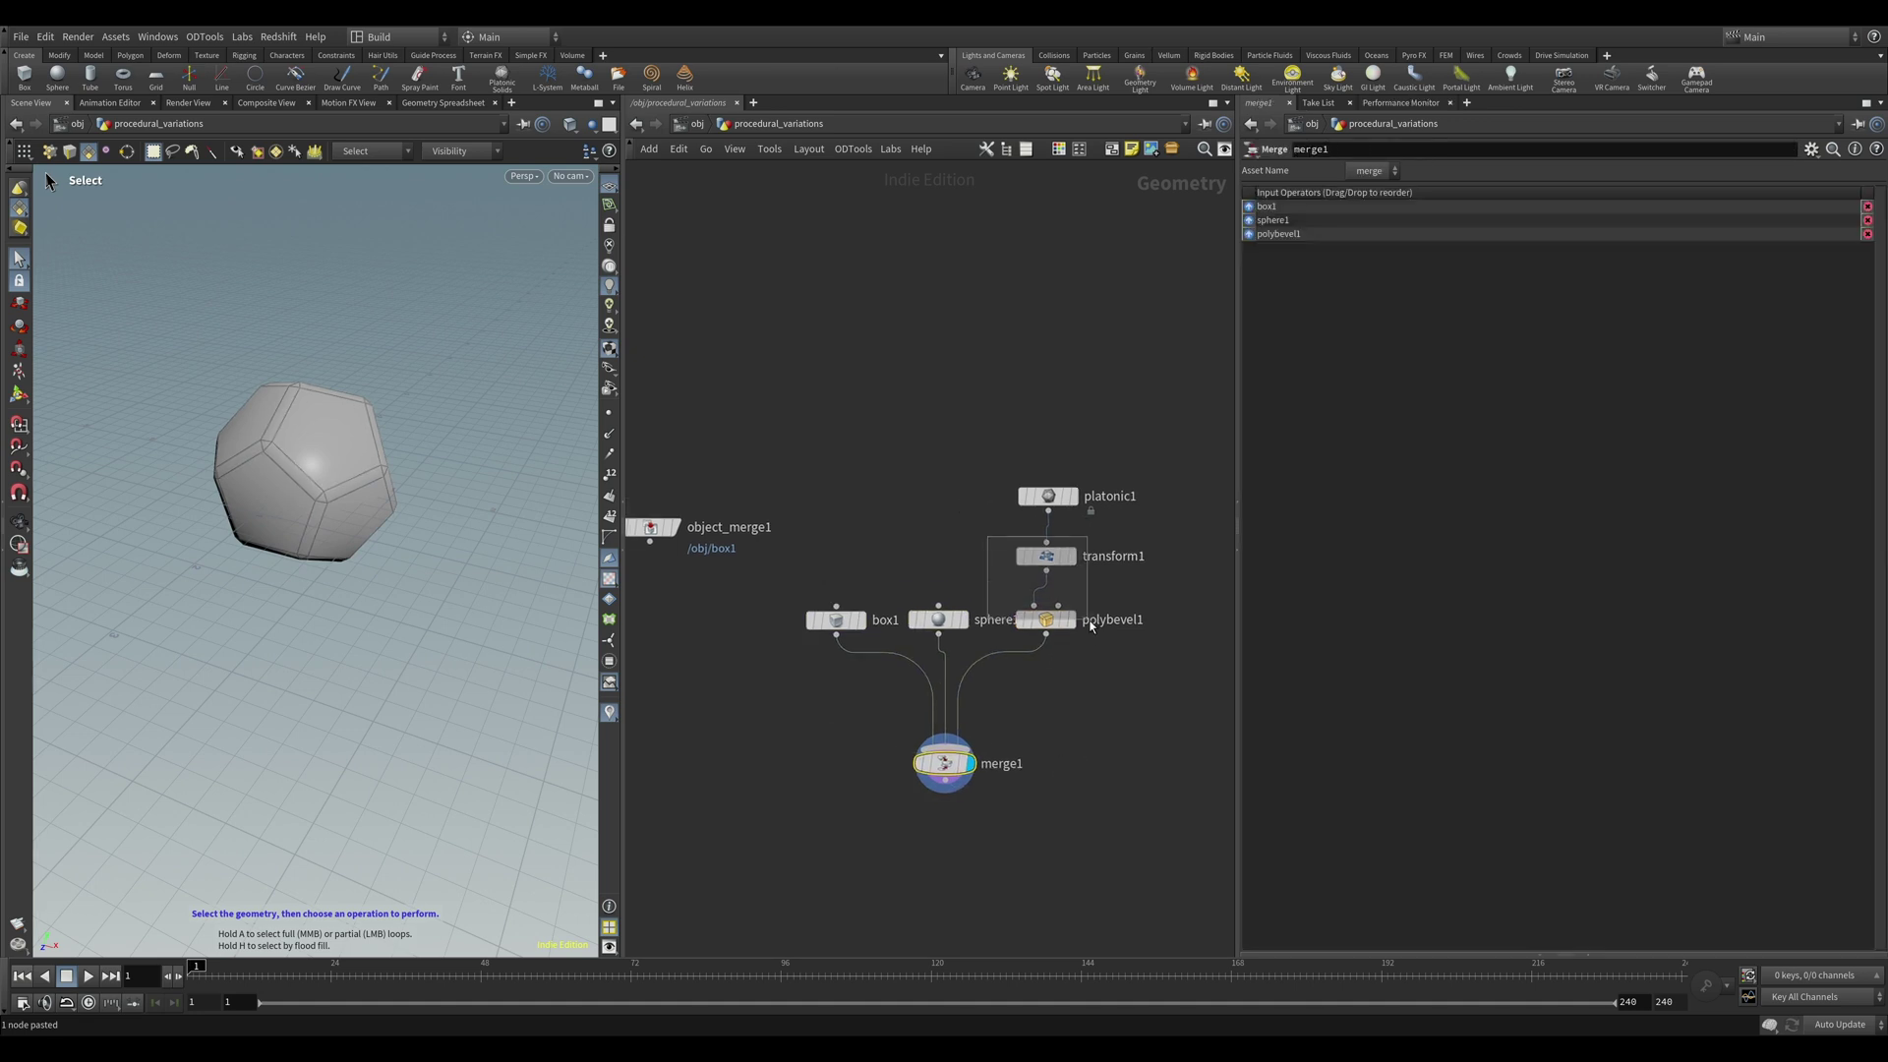
click(1018, 558)
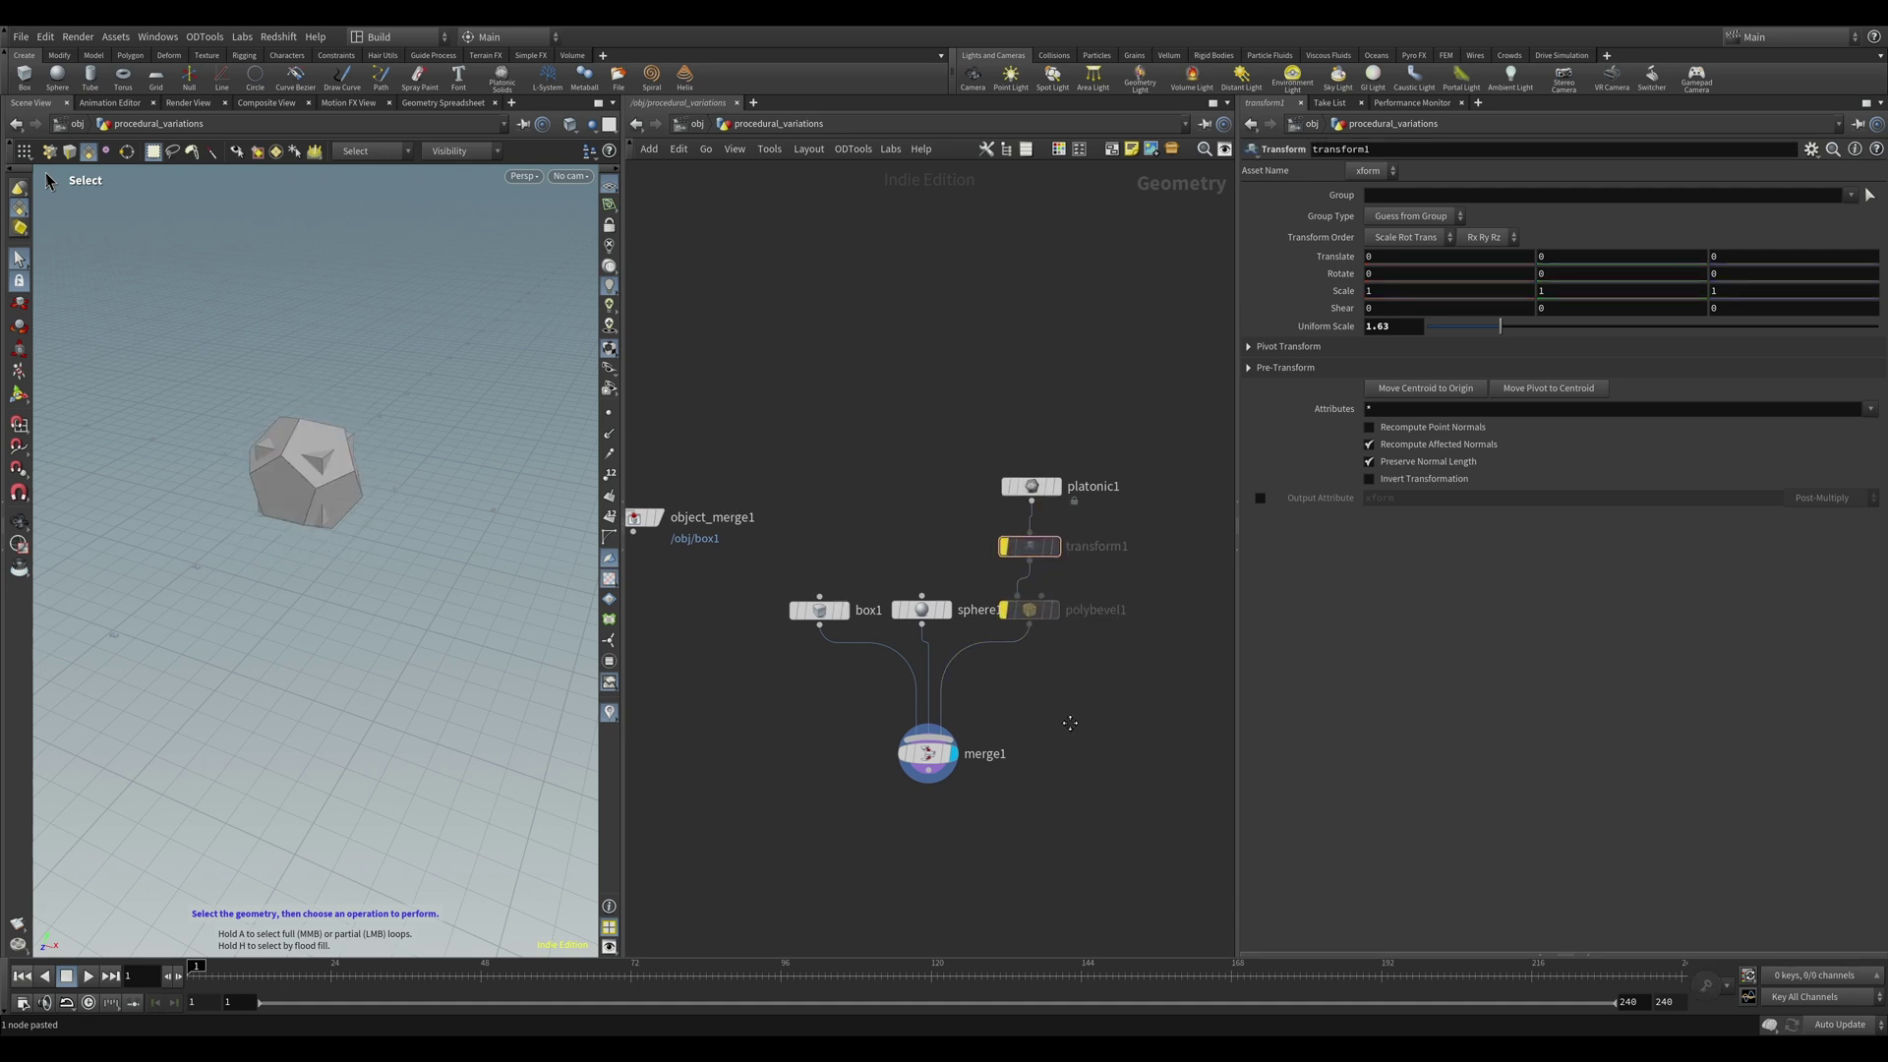
middle_drag(1088, 721, 1064, 698)
drag(796, 401, 1190, 855)
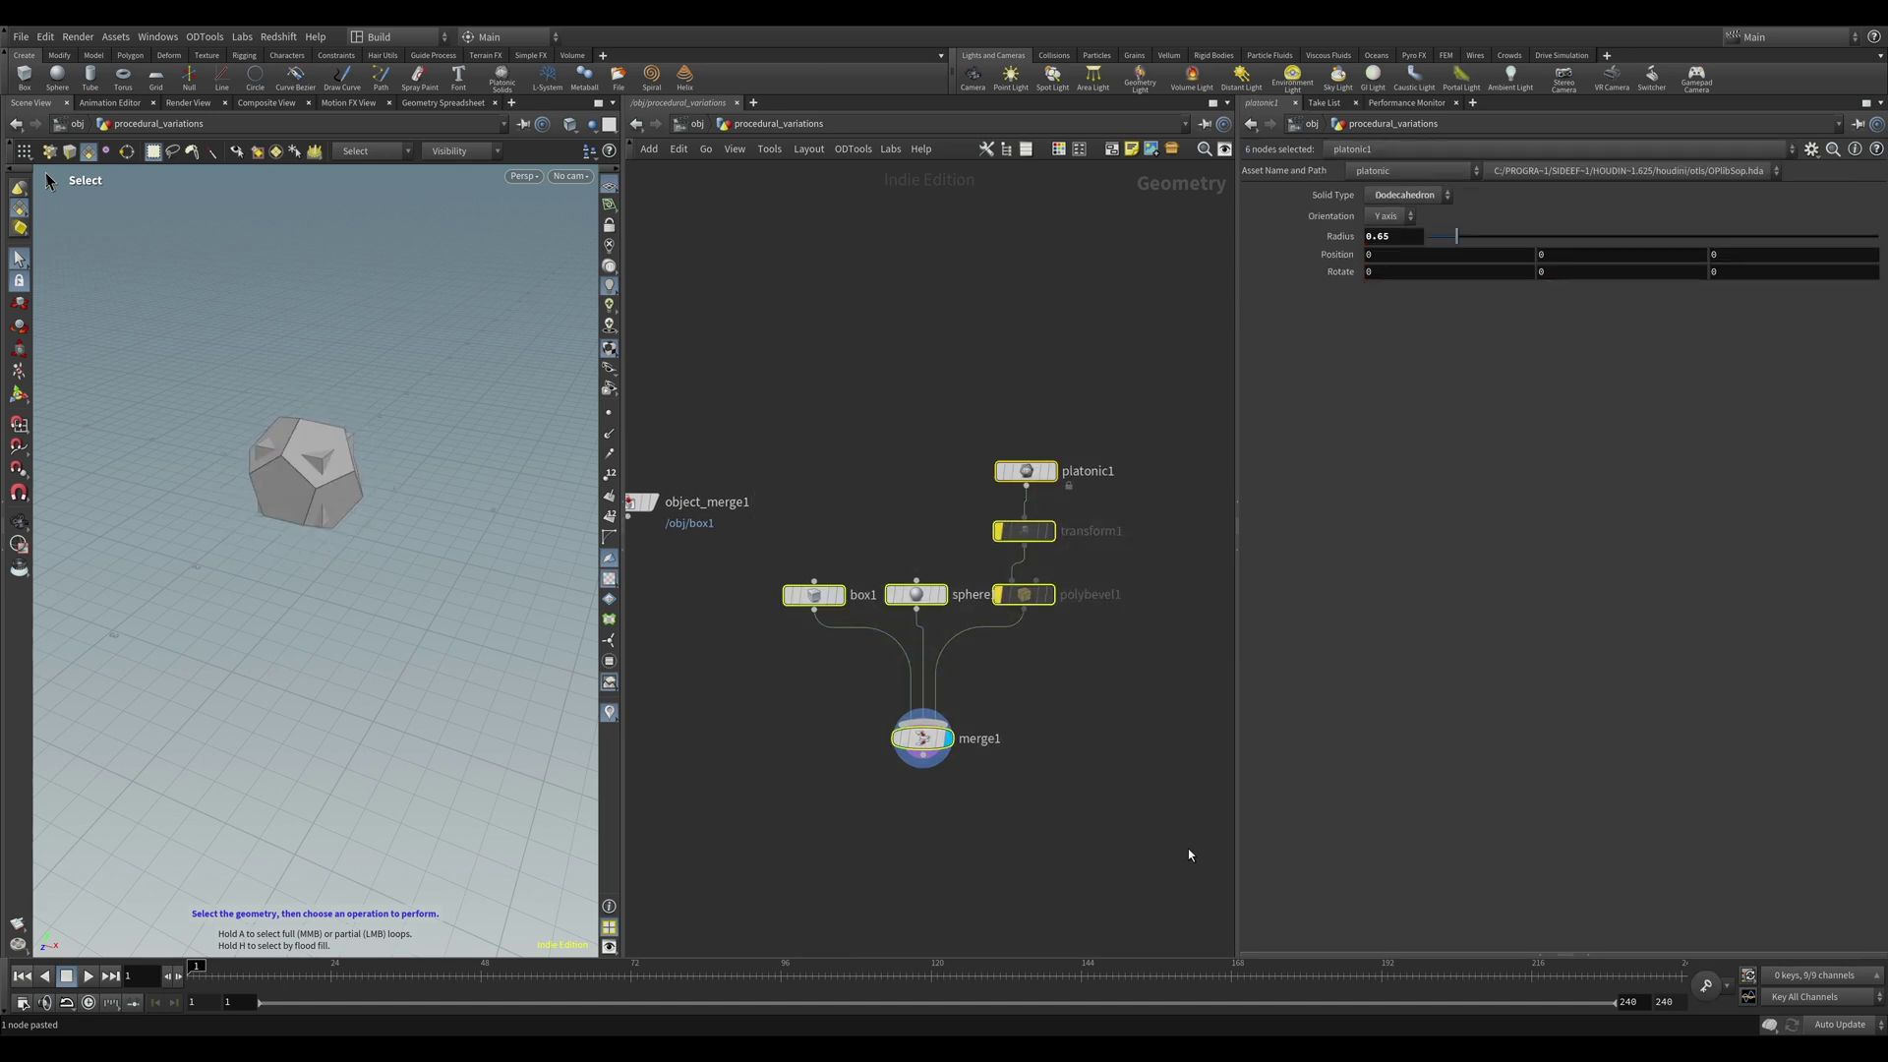
Delete the extra nodes, keeping only object_merge1, and orbit the merged shapes.
key(Delete)
key(h)
key(Escape)
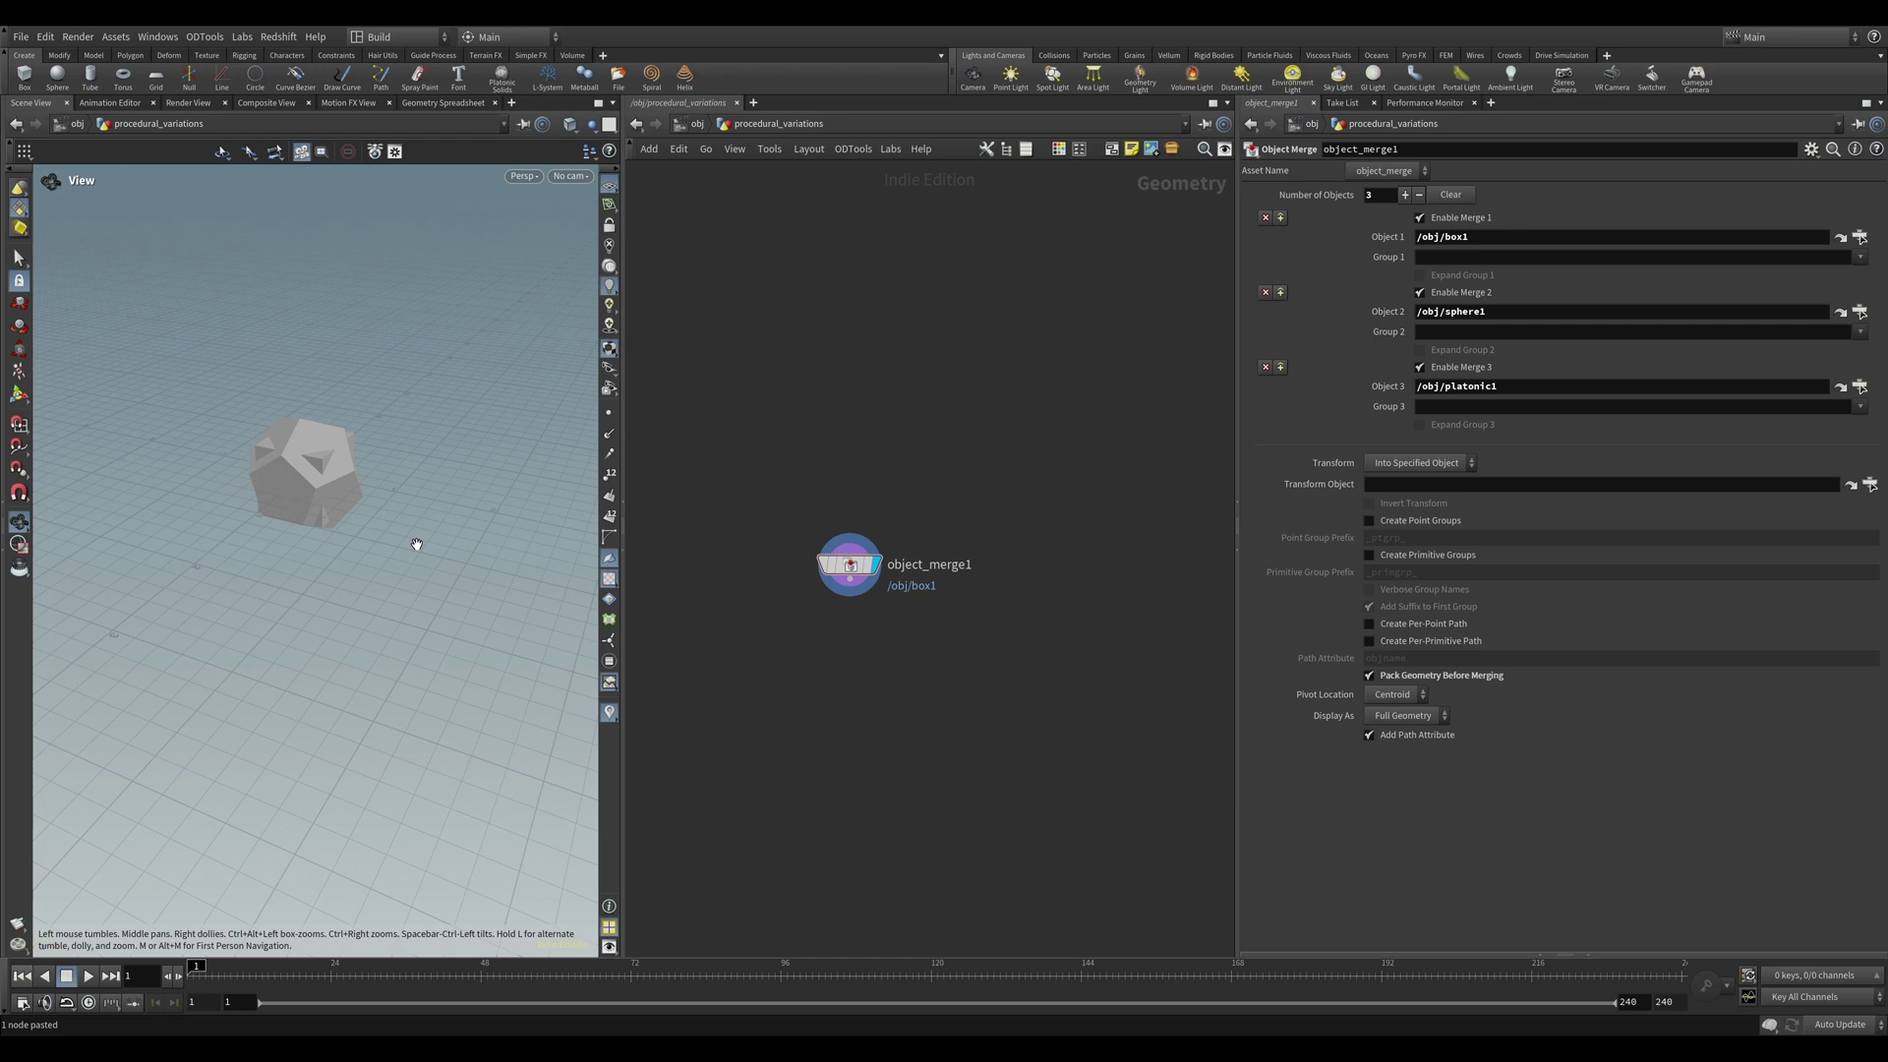
key(h)
mouse_move(529, 395)
mouse_down()
mouse_move(482, 503)
mouse_move(405, 553)
mouse_move(407, 484)
mouse_up()
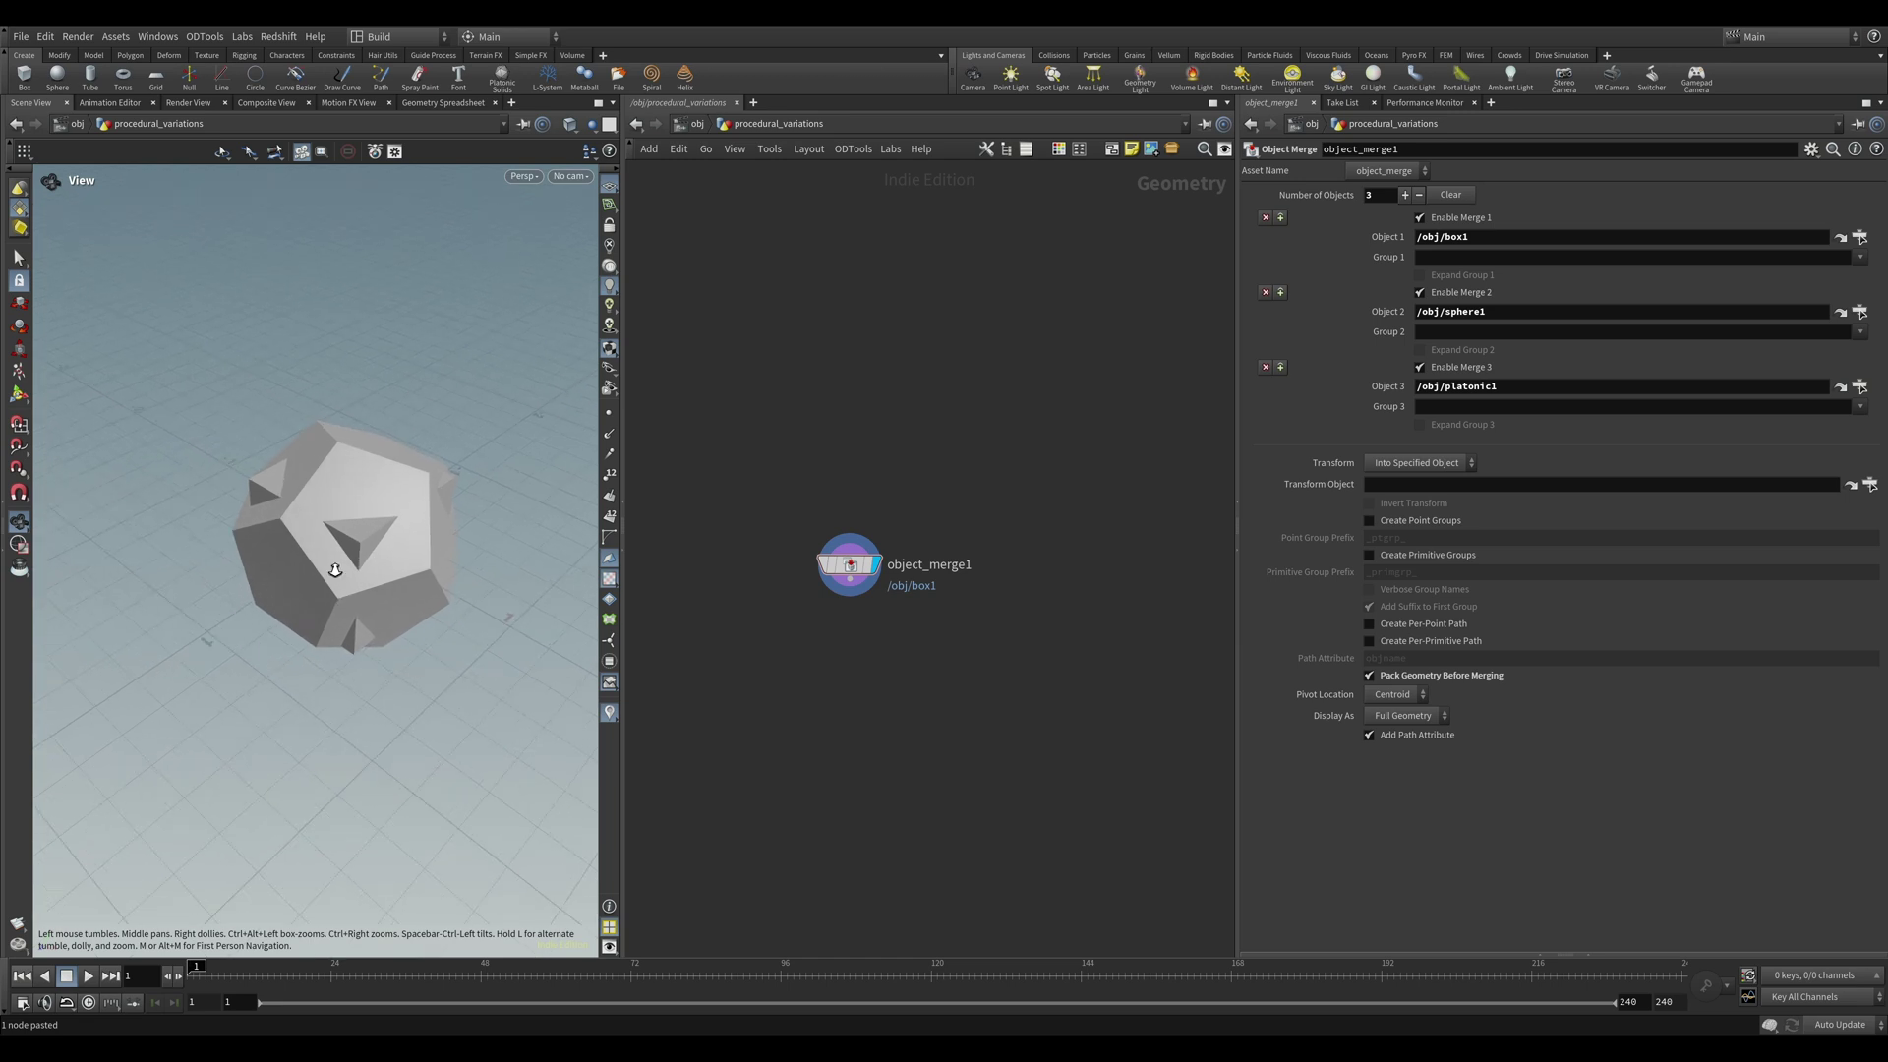
key(s)
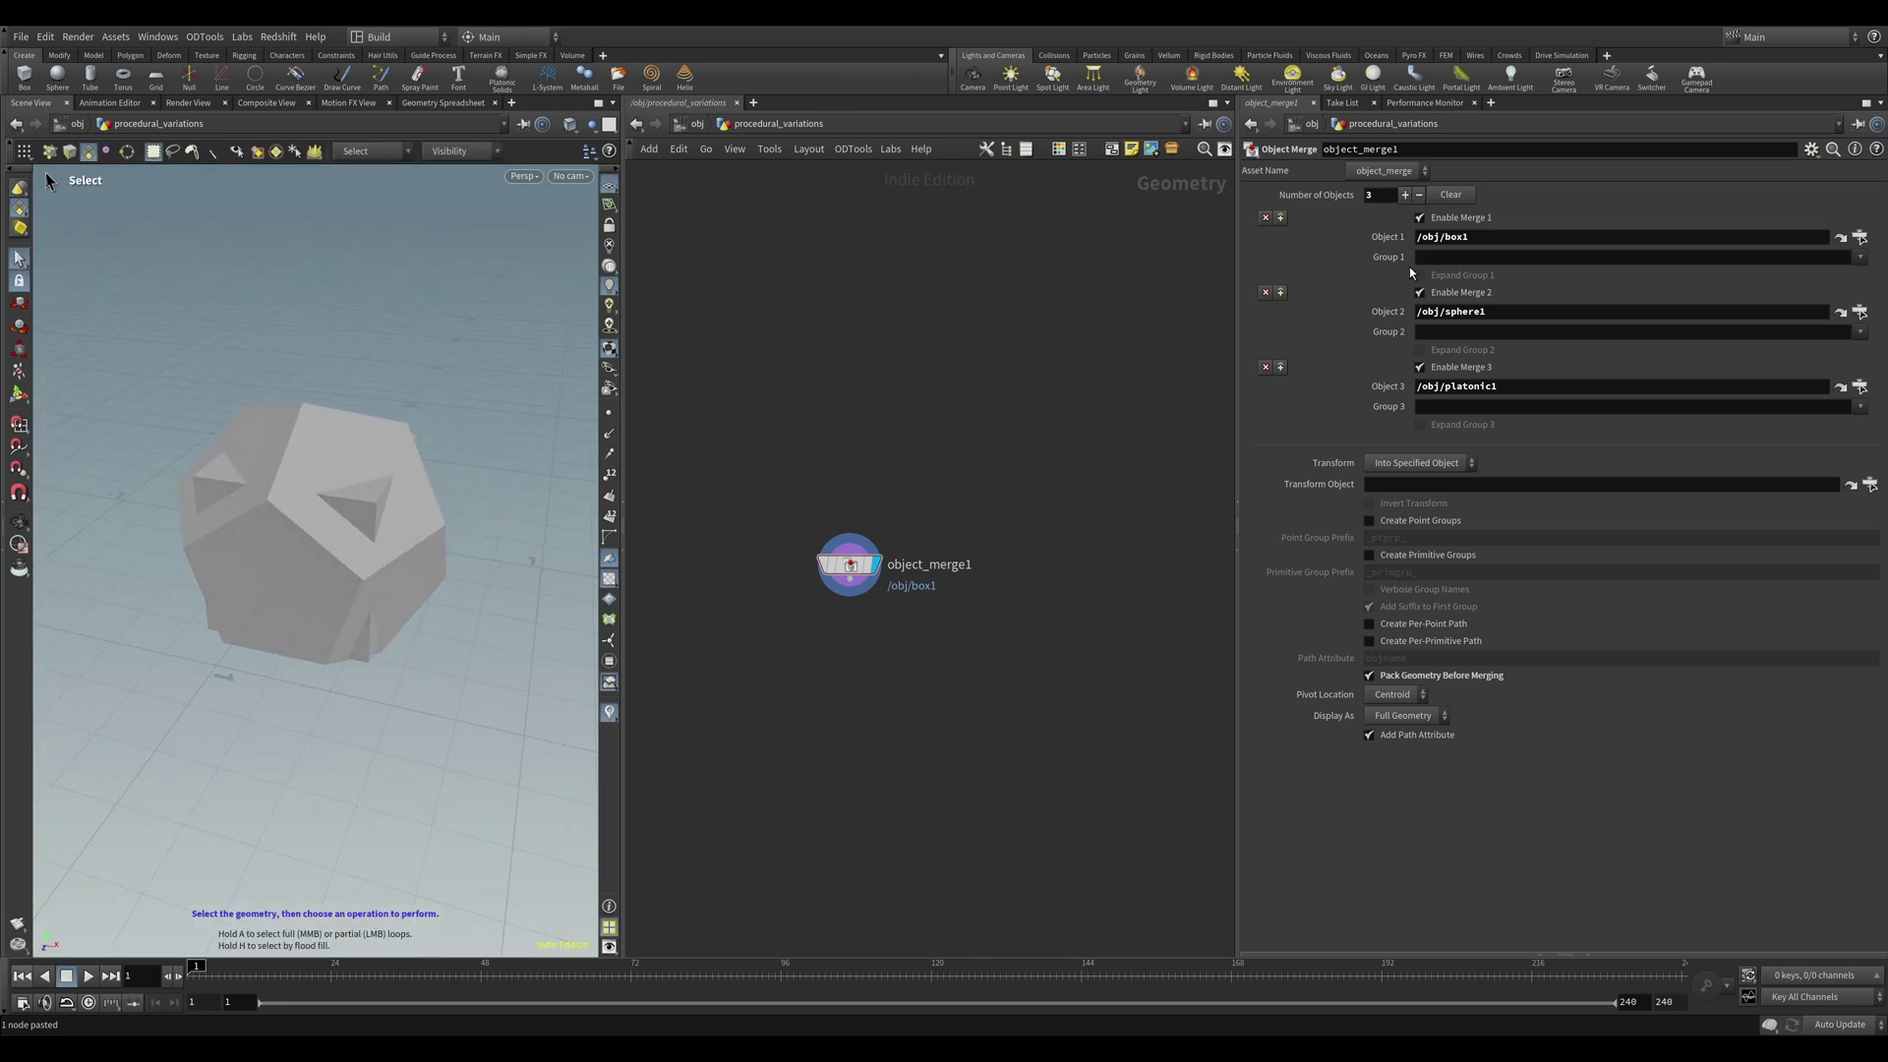
Toggle the sphere and platonic merges off and back on to verify object_merge1's inputs.
click(1418, 293)
click(1419, 368)
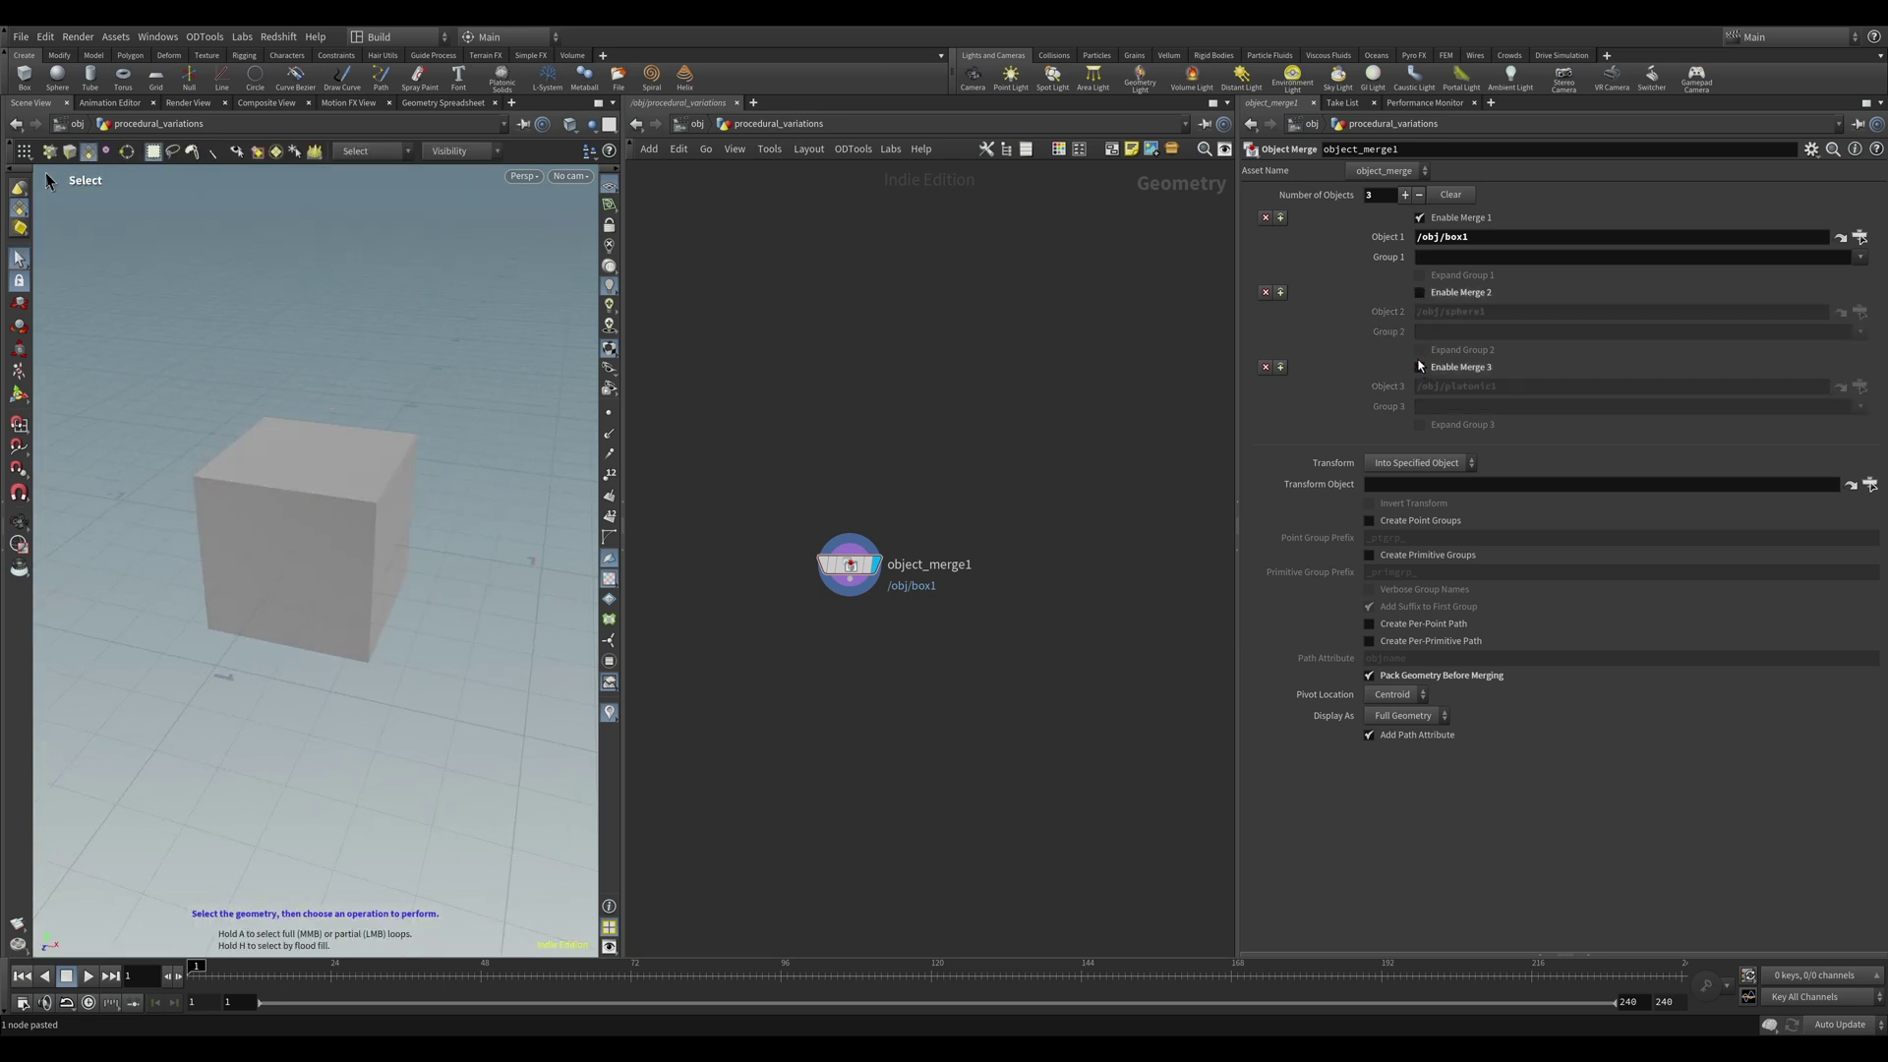
click(1420, 293)
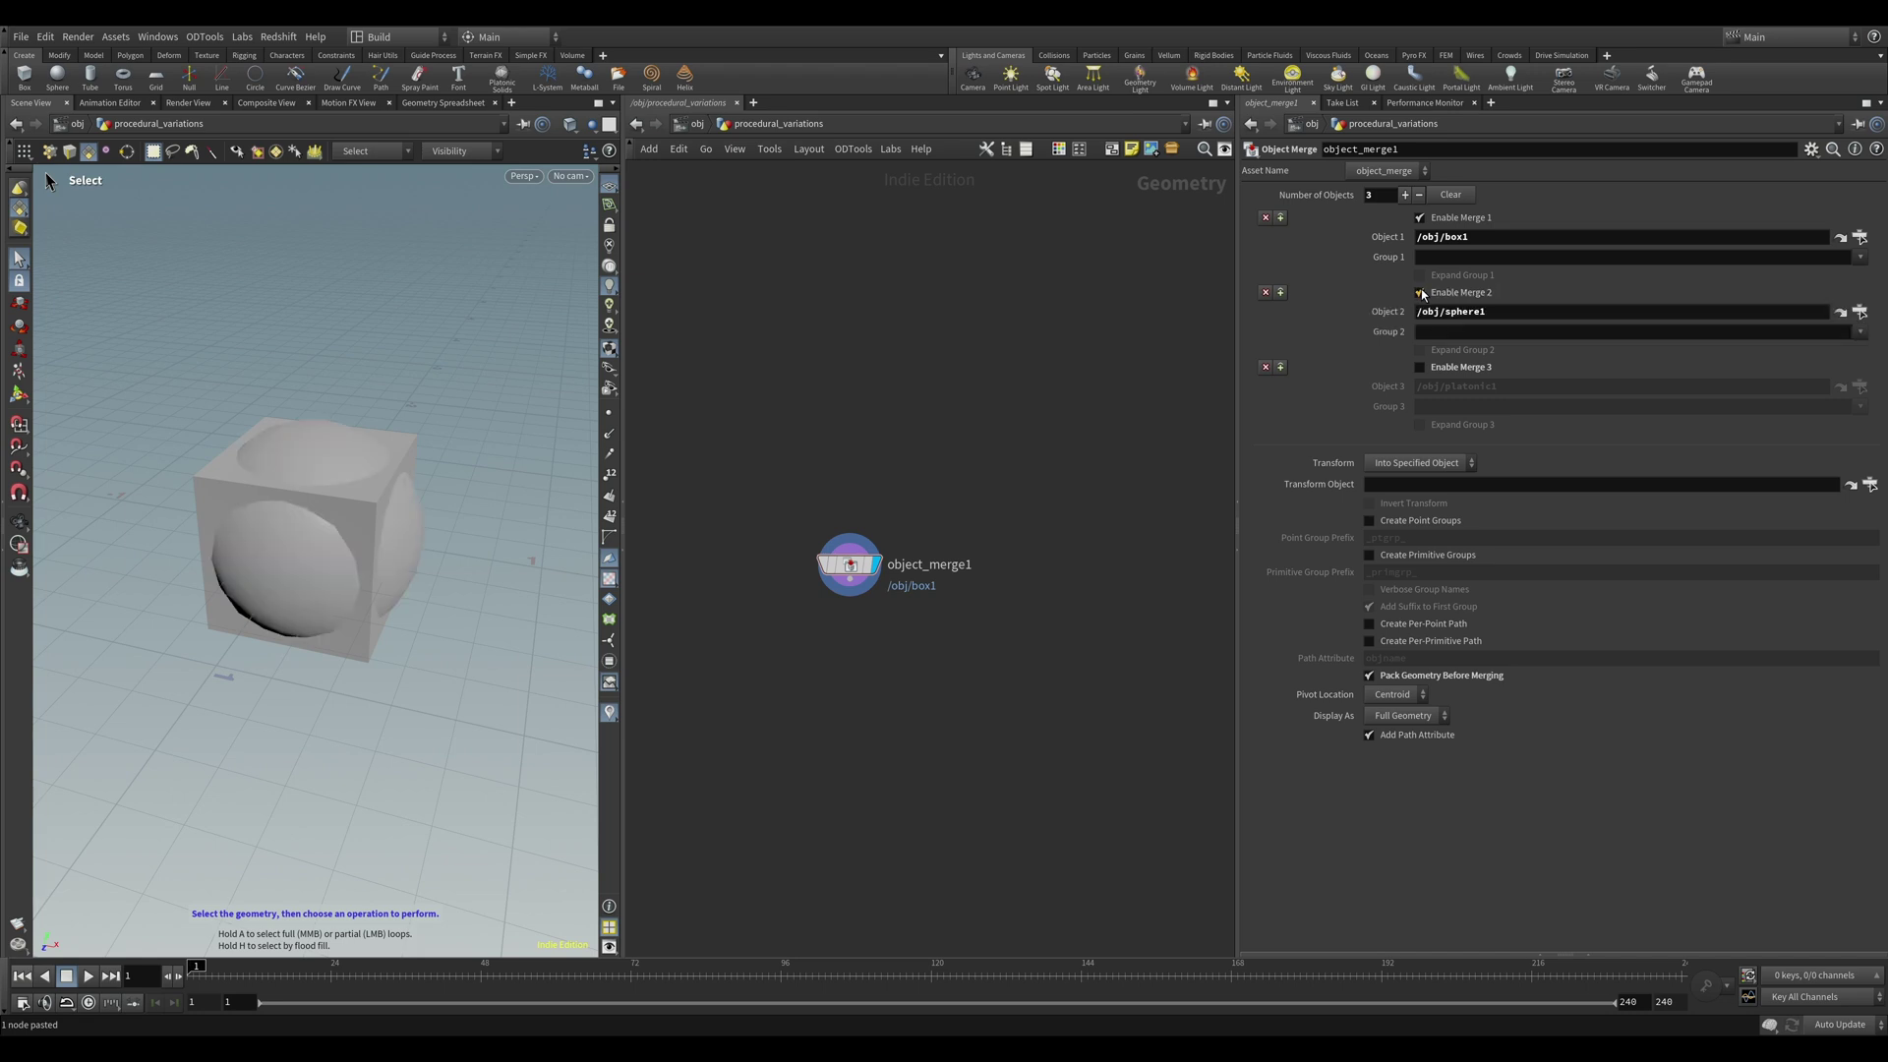
click(1418, 368)
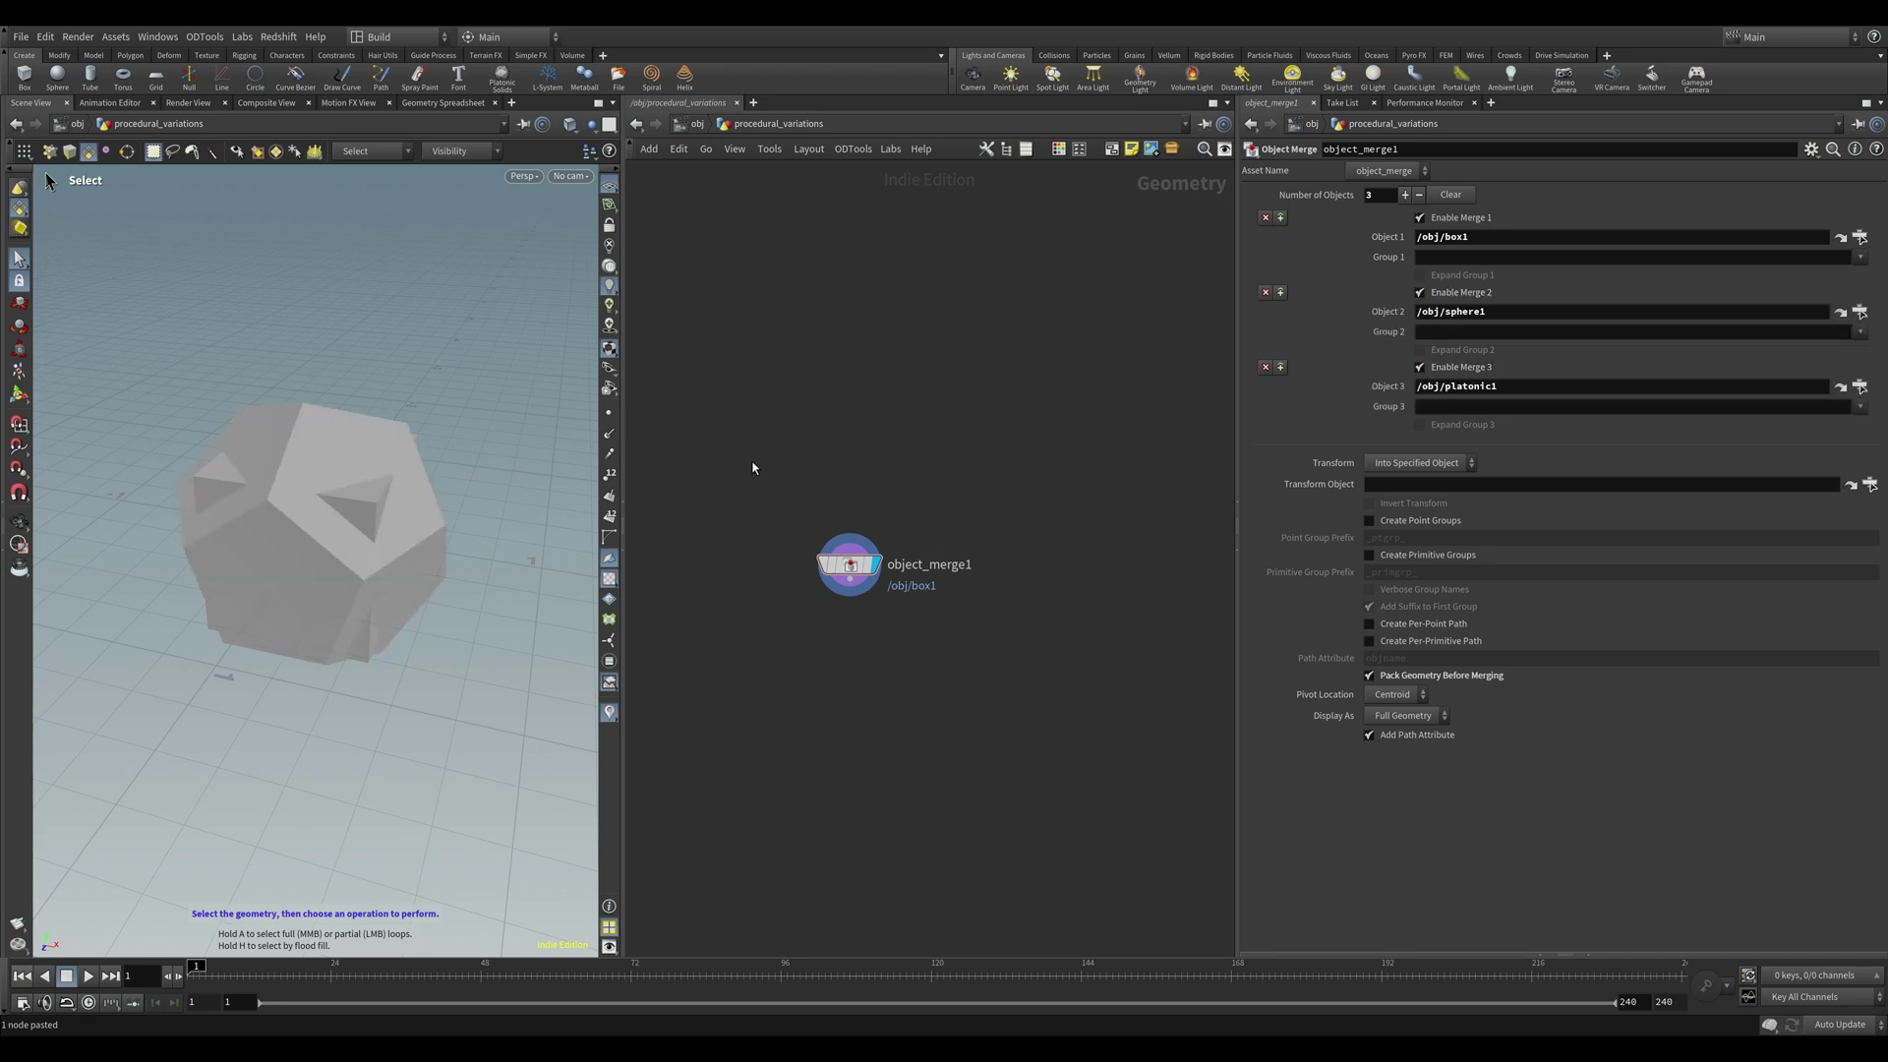
key(h)
alt+drag(262, 493, 331, 556)
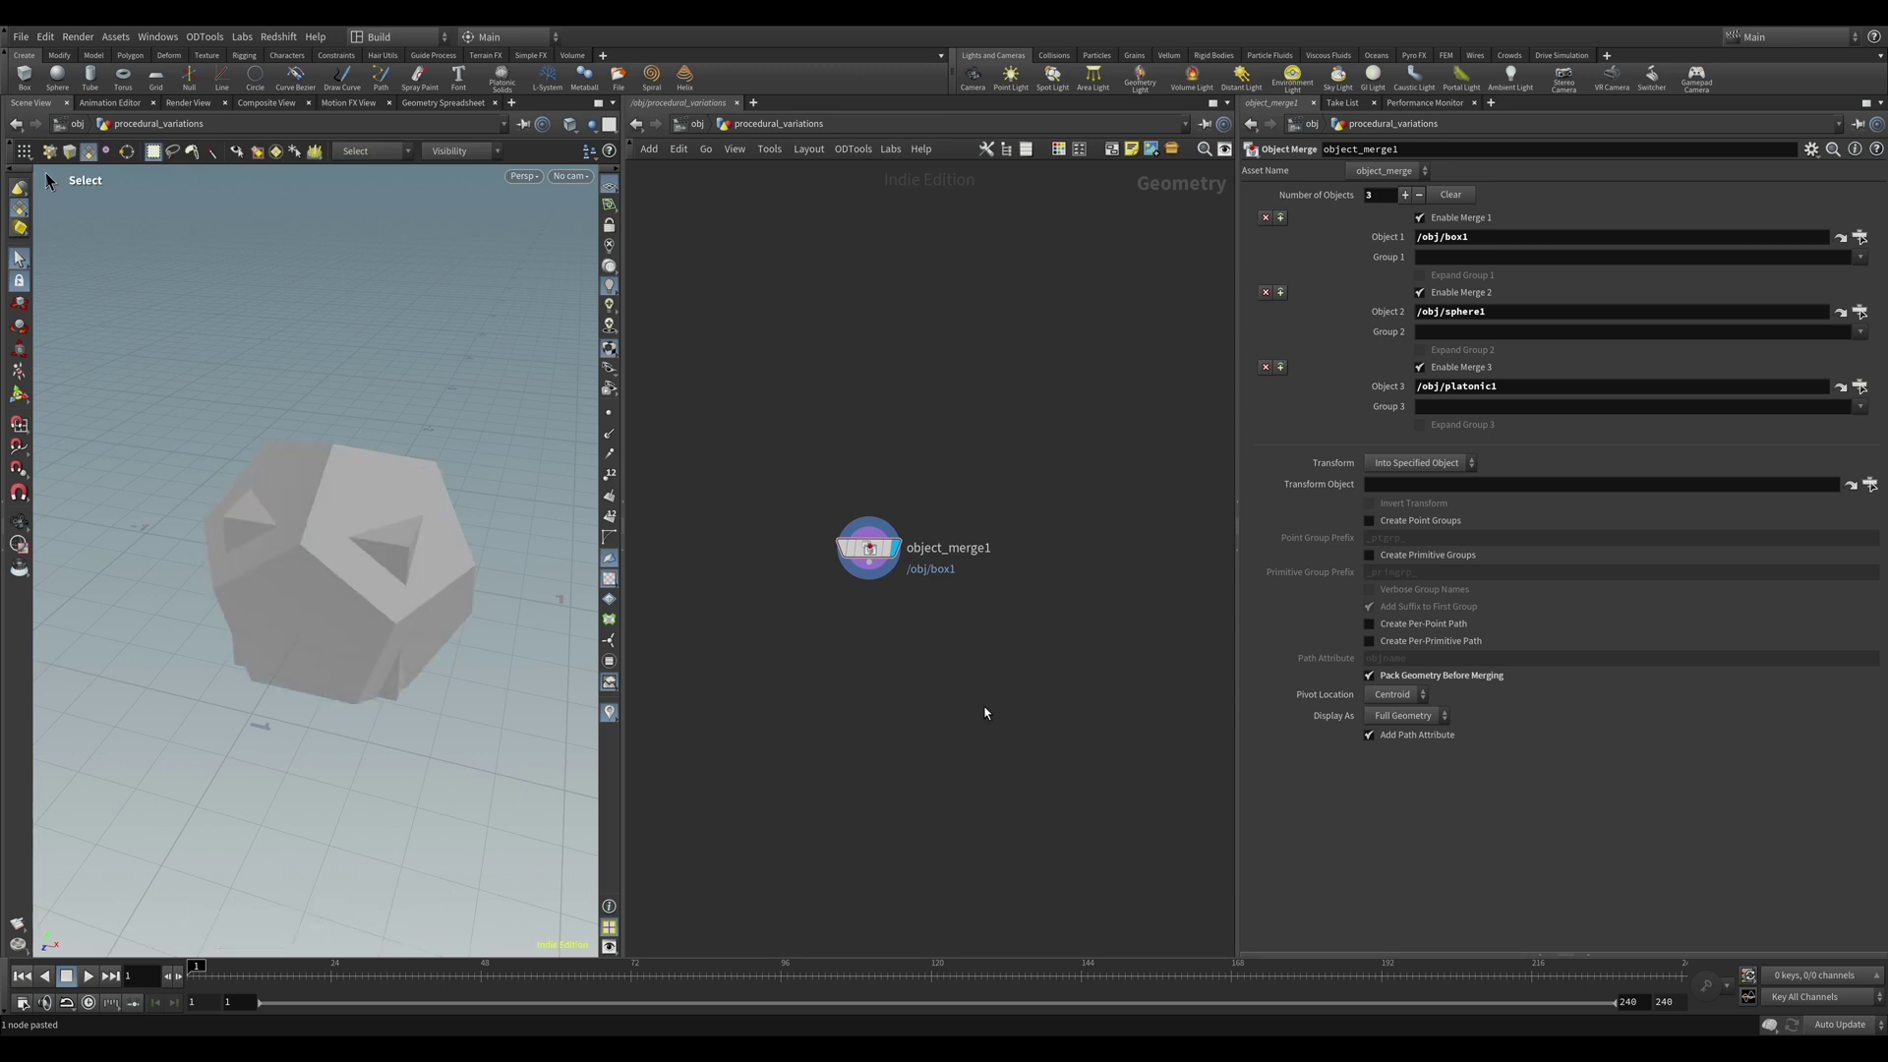
View box, sphere and platonic together at /obj, then return into procedural_variations.
key(u)
drag(674, 472, 820, 597)
middle_drag(945, 448, 1031, 427)
alt+drag(271, 529, 417, 413)
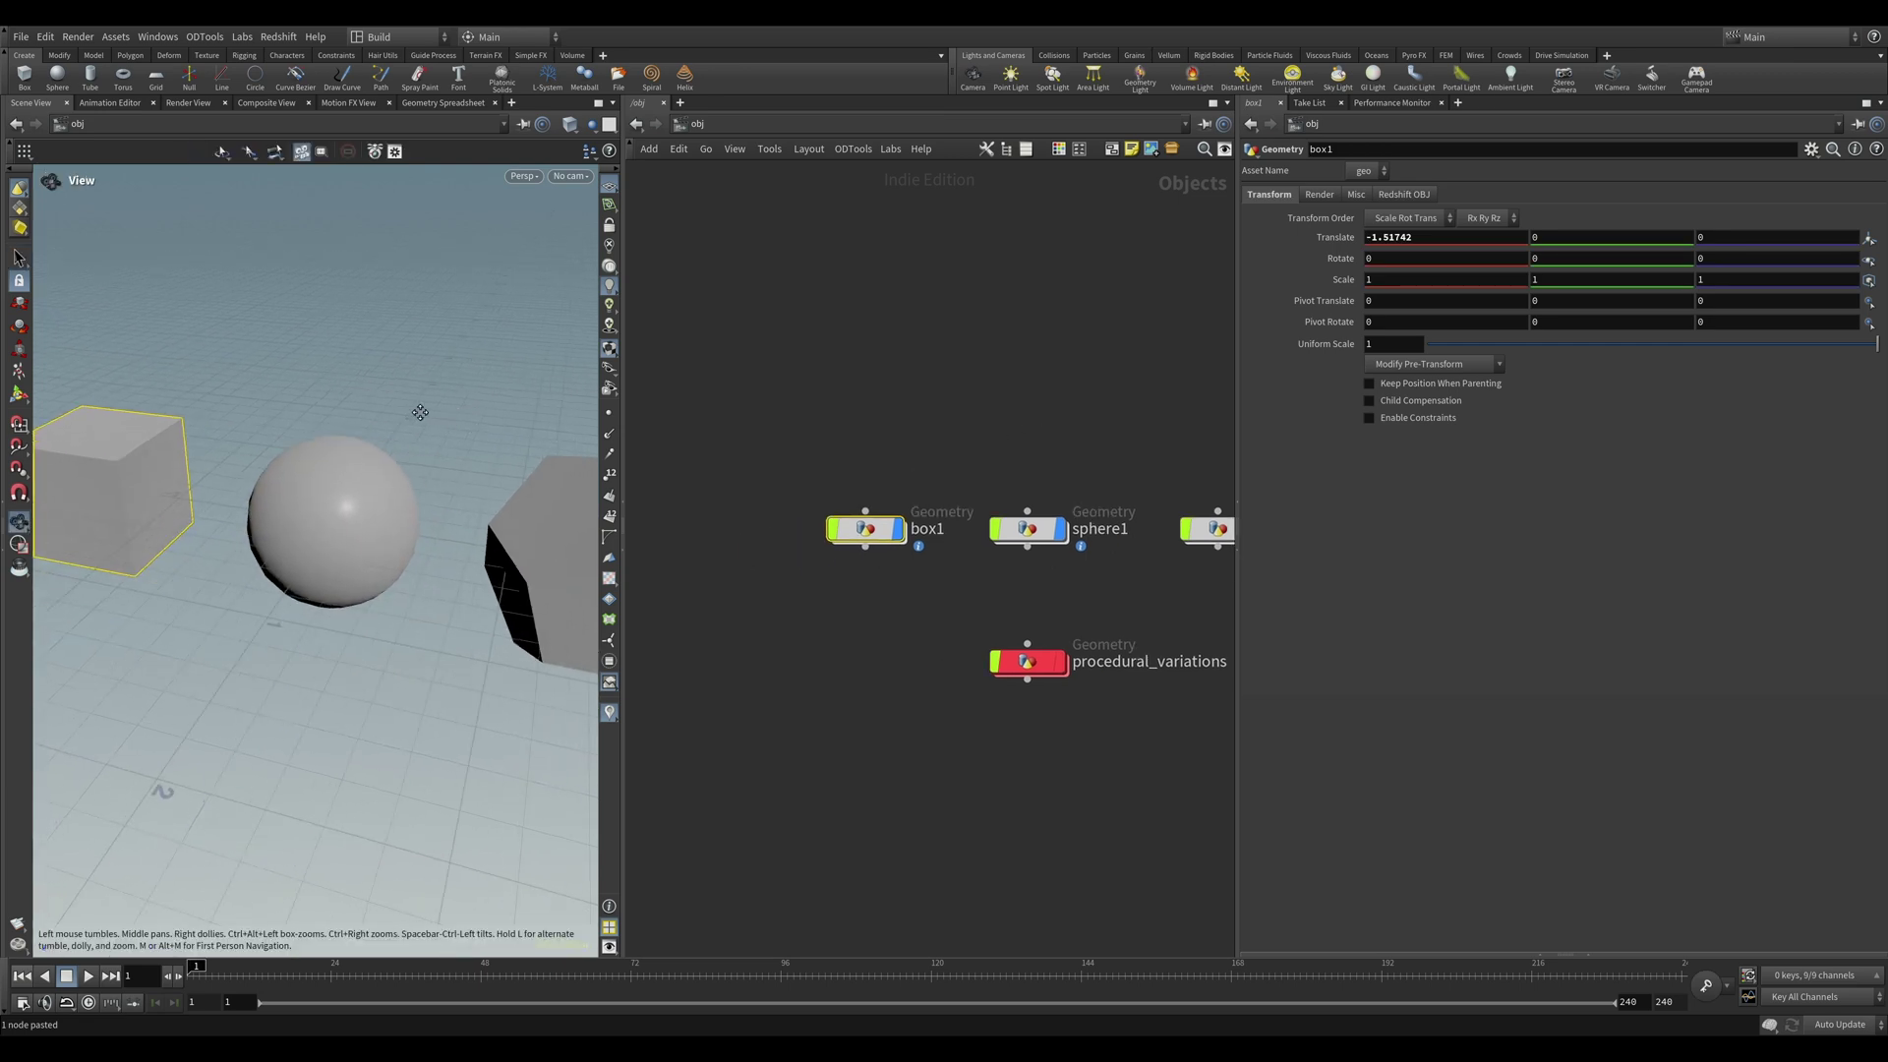
double_click(1027, 661)
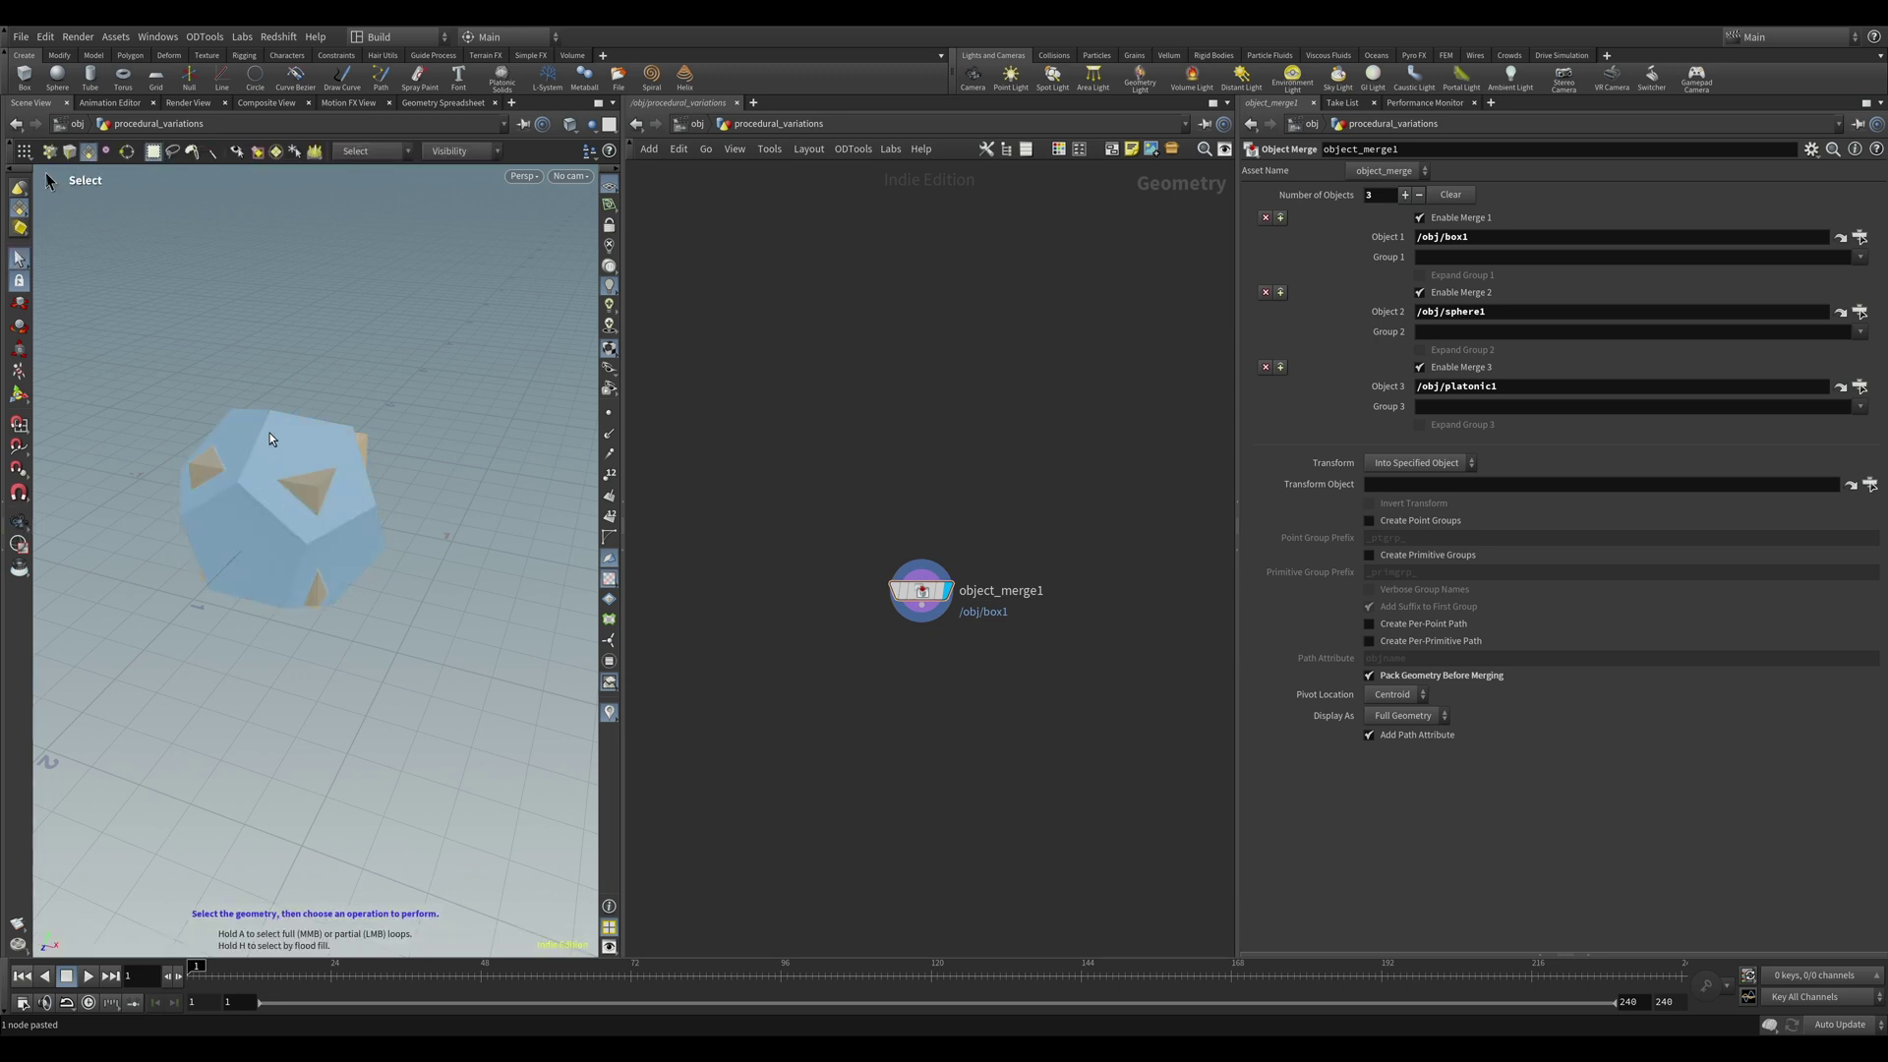
key(Escape)
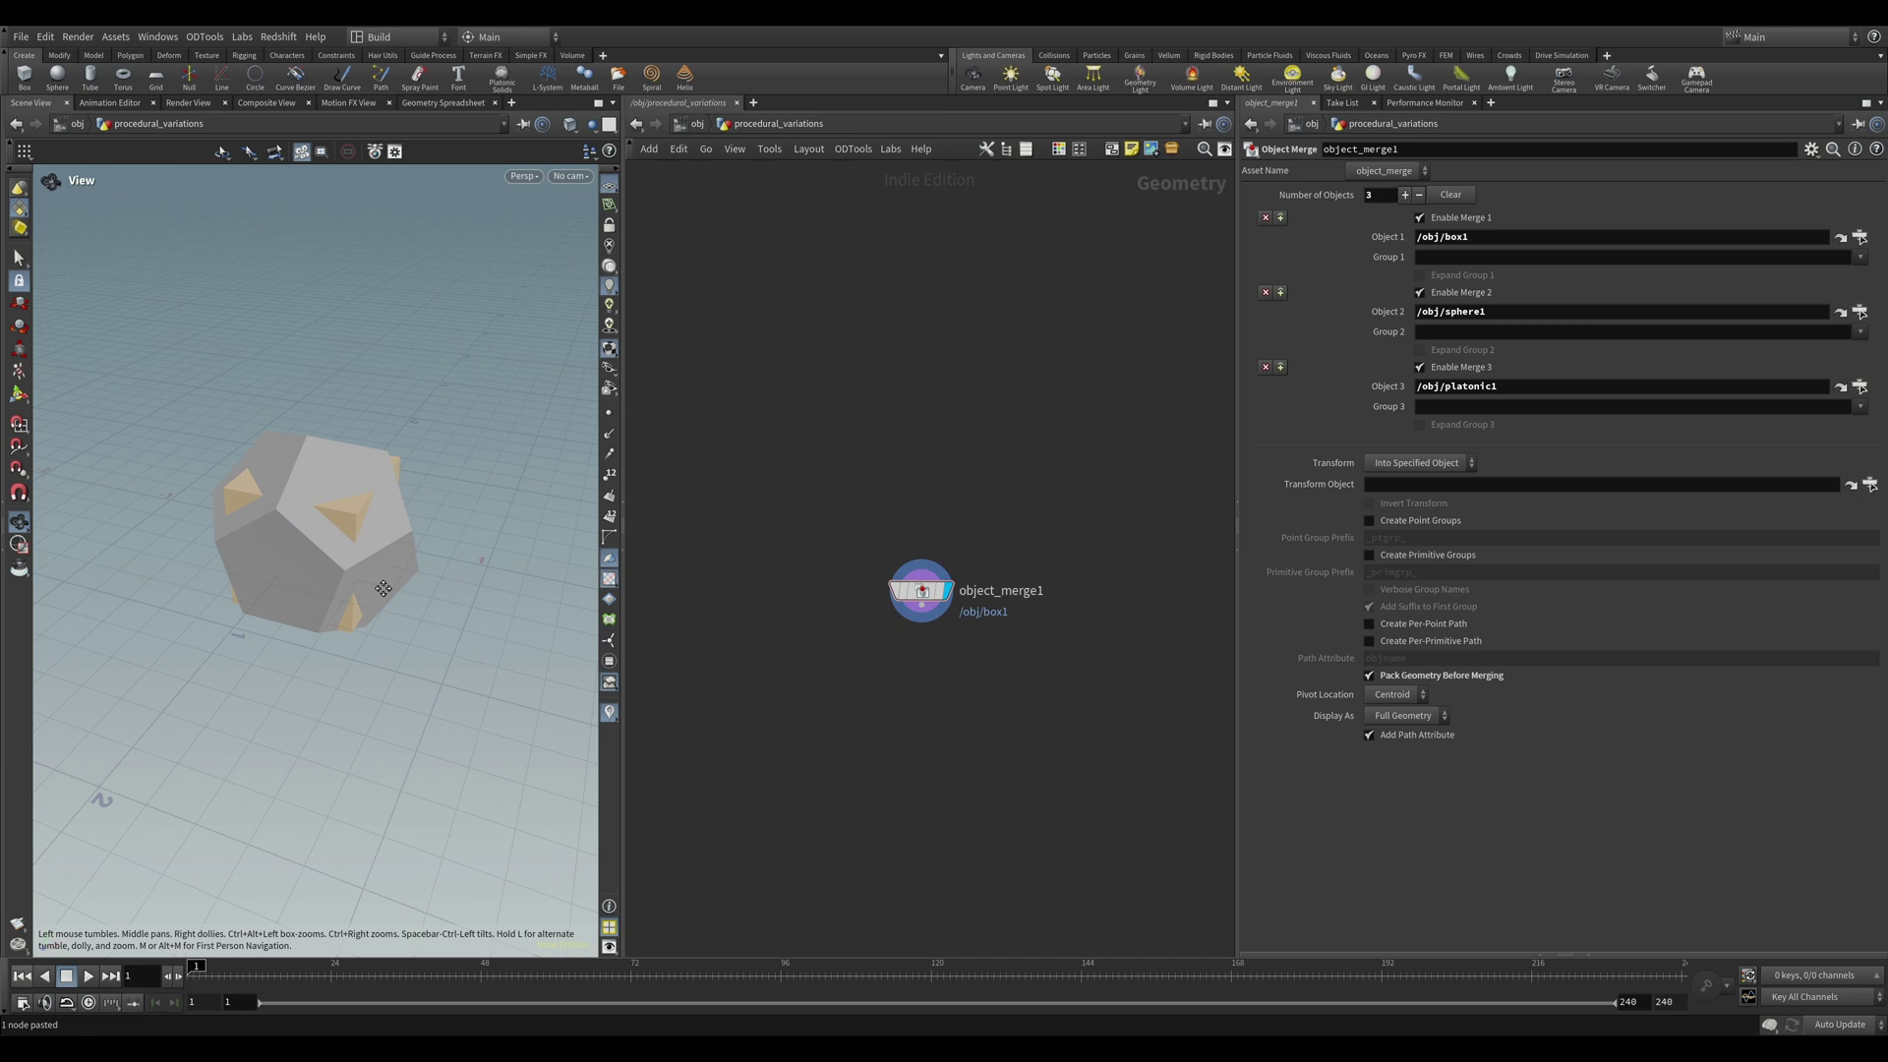
drag(356, 616, 423, 590)
key(s)
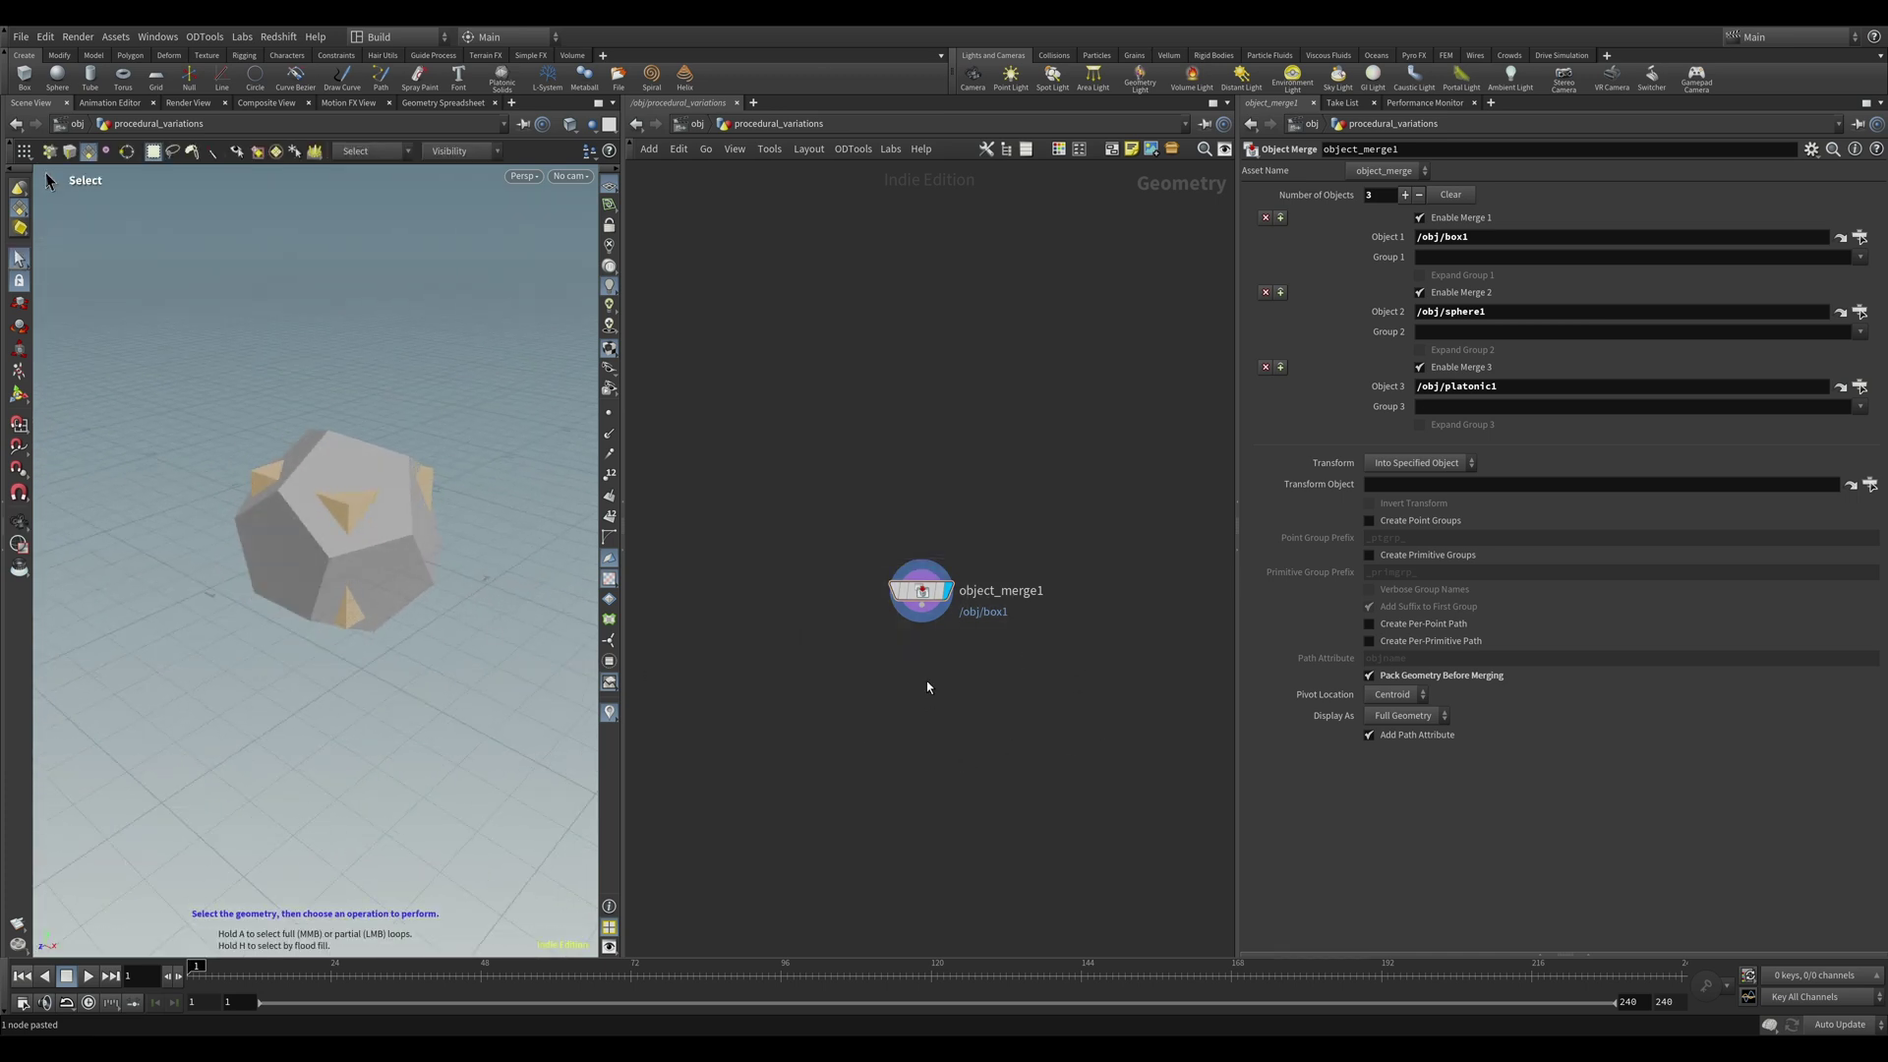
click(922, 624)
Add a Connectivity node below object_merge1 and display its result.
key(Tab)
text(connectivity)
key(Return)
click(921, 669)
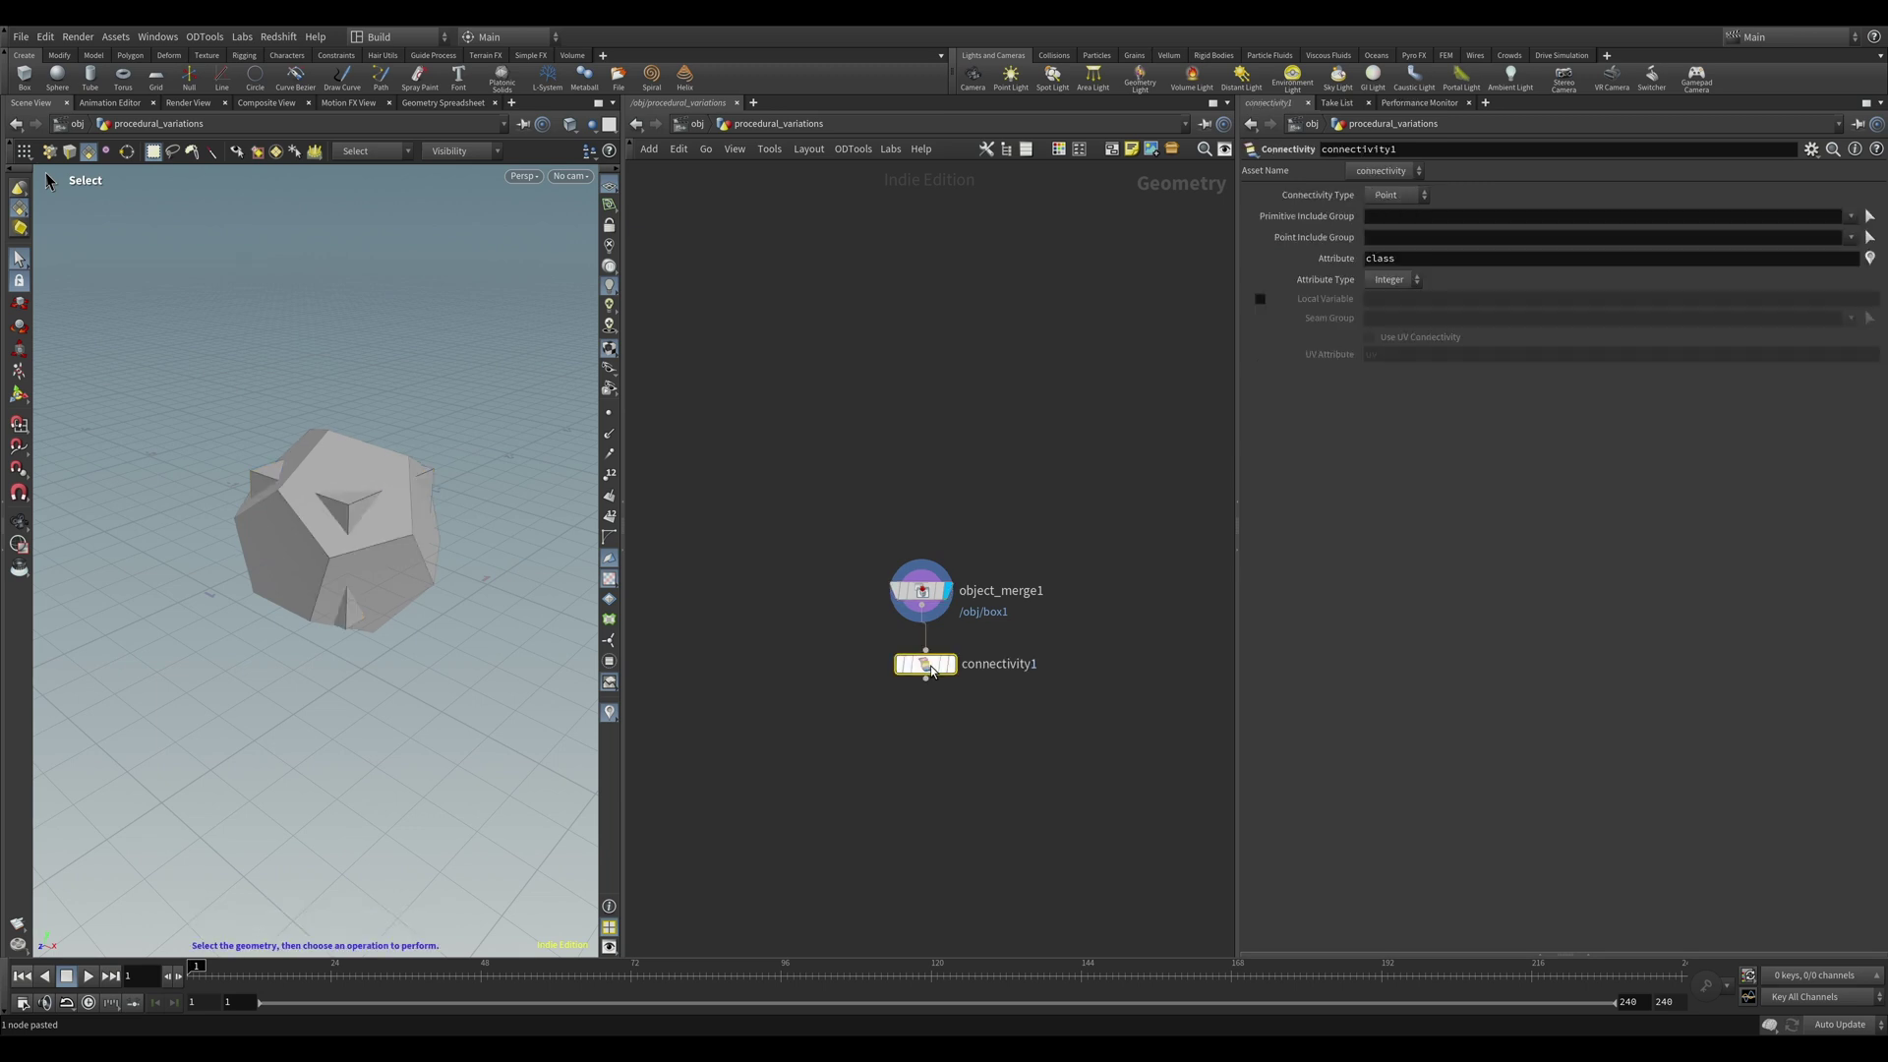
key(r)
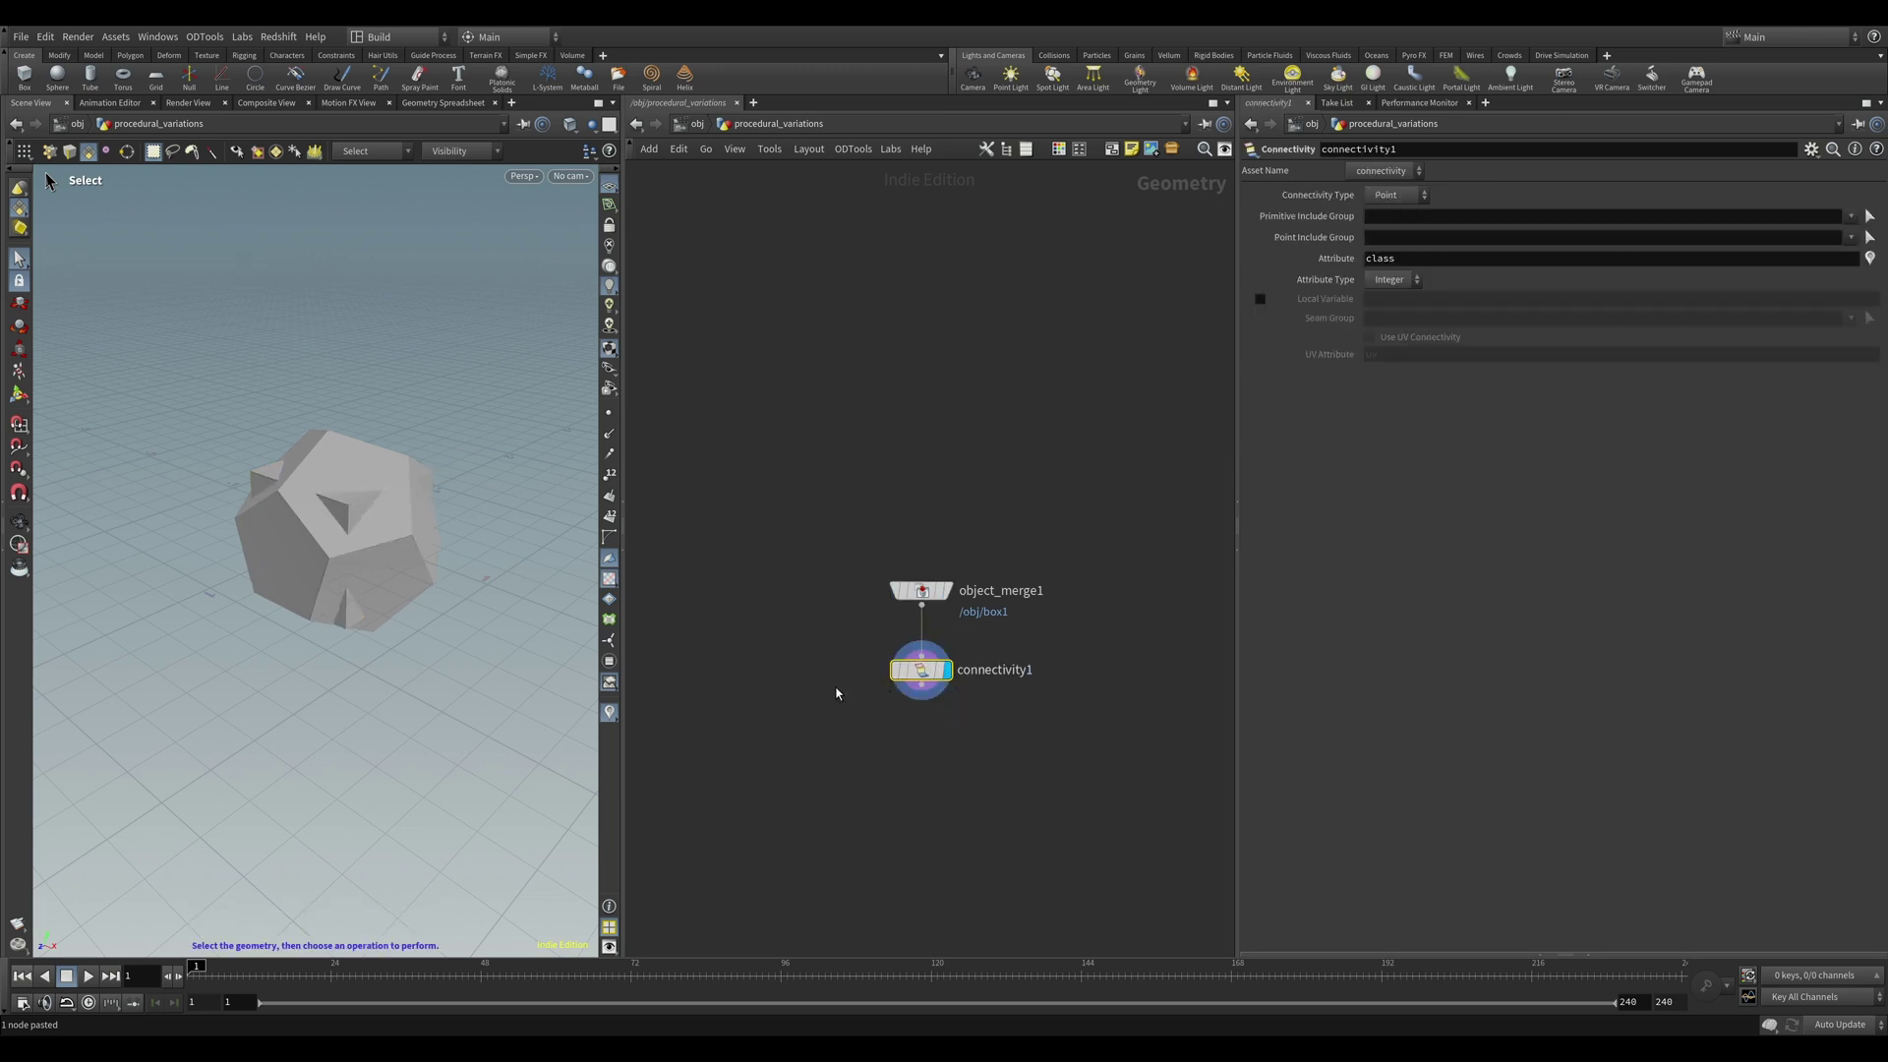
drag(785, 628, 1049, 748)
key(l)
text(name)
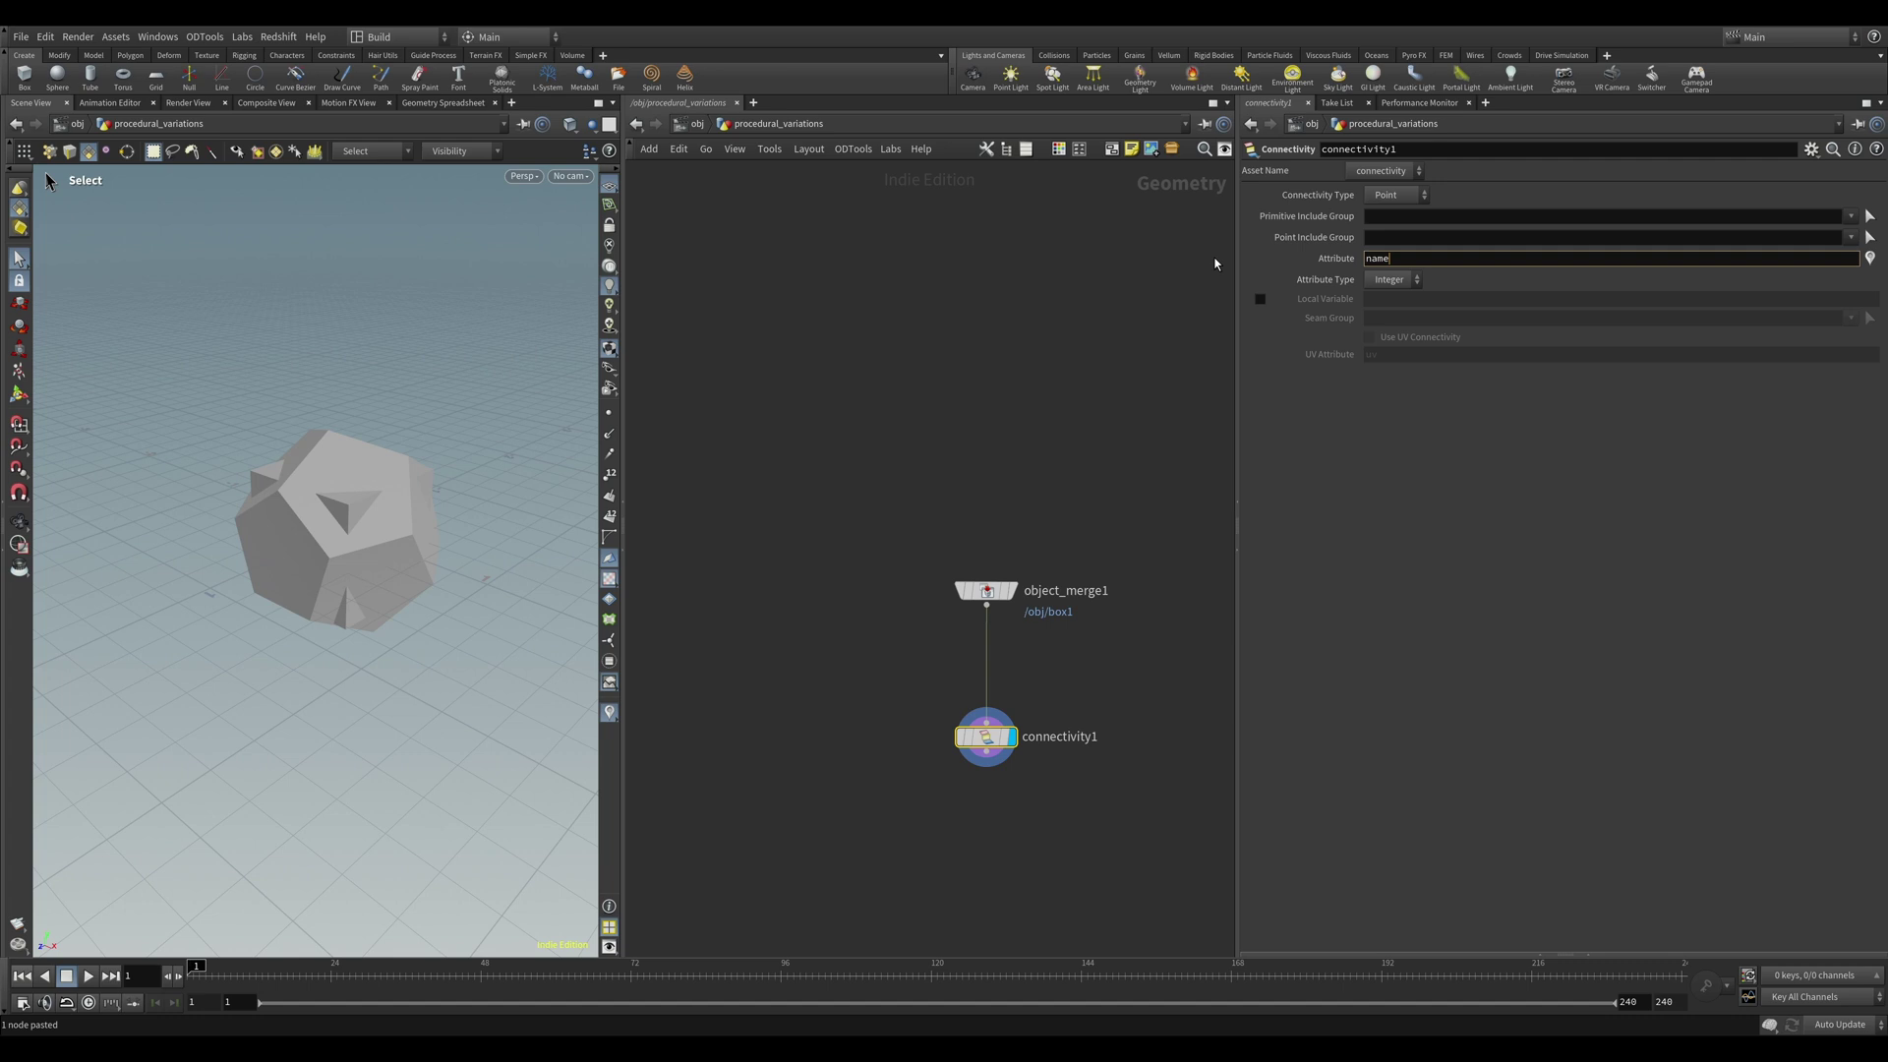
Set connectivity1's Attribute to name and Connectivity Type to Primitive.
key(Return)
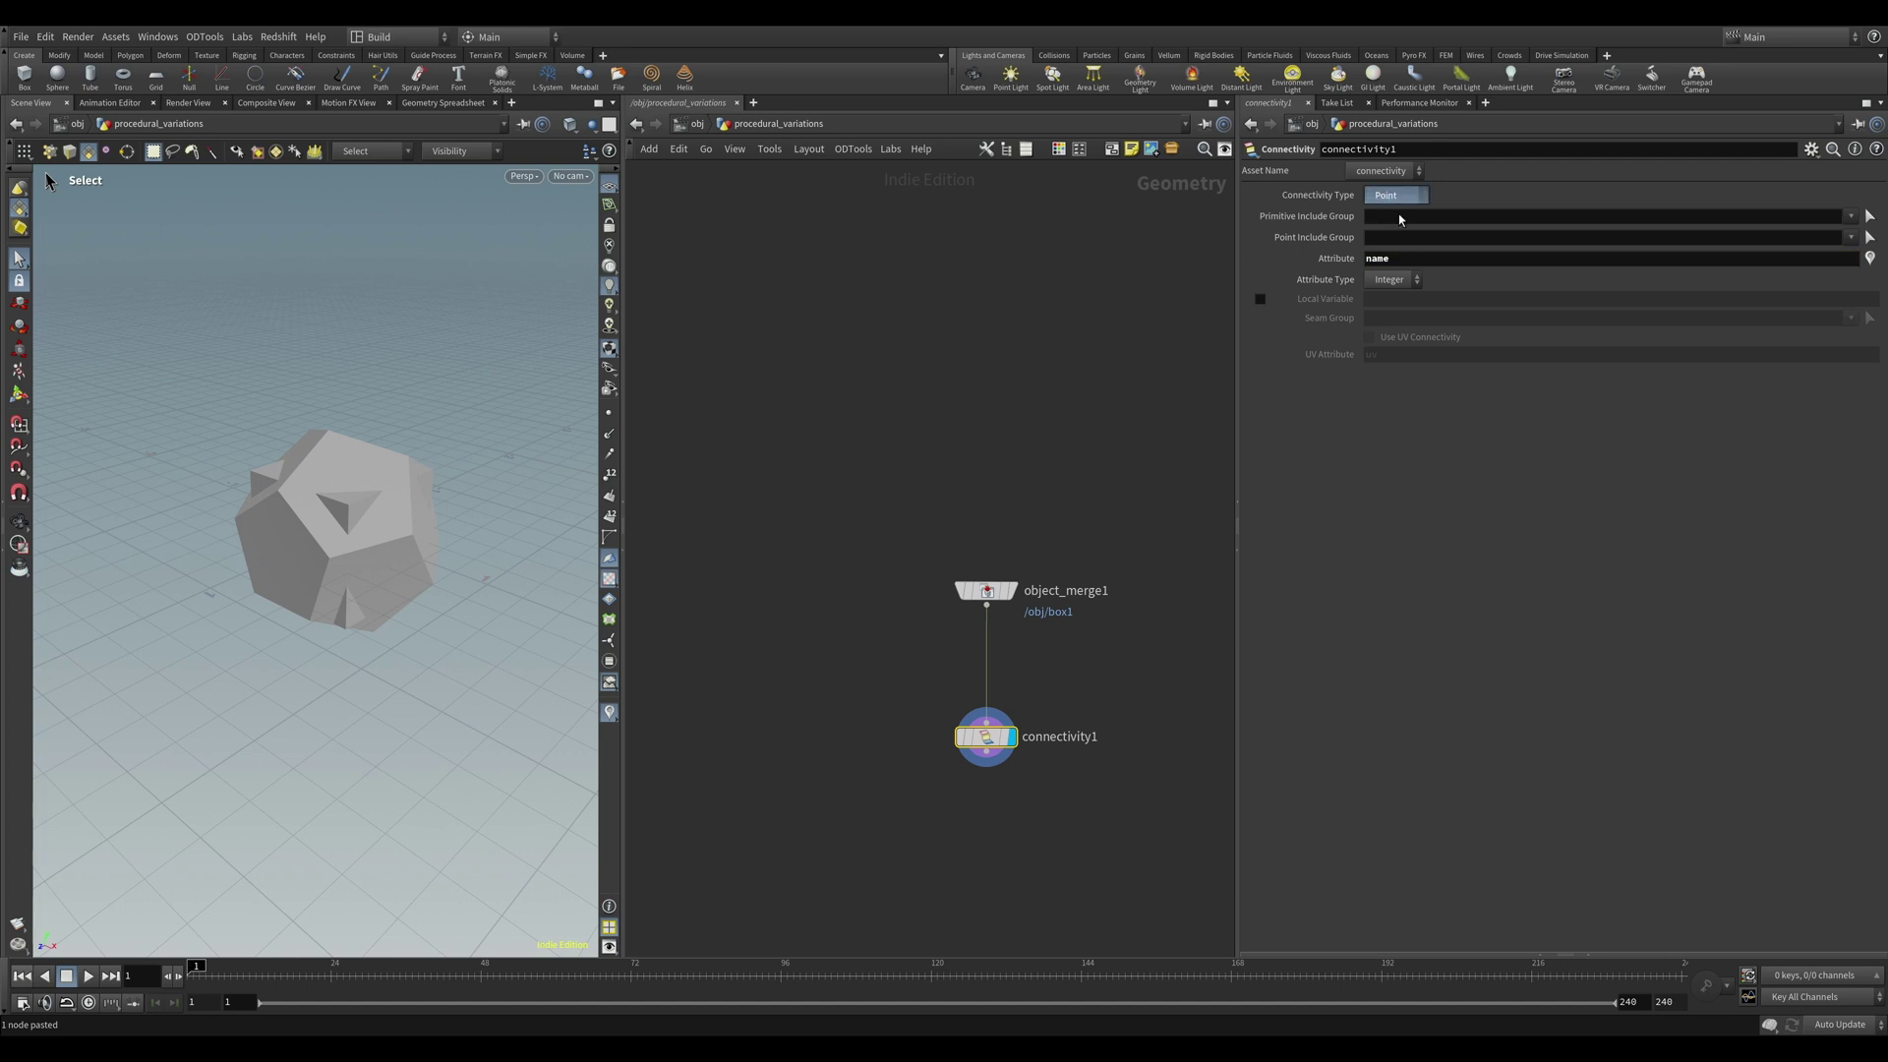
click(1393, 234)
middle_drag(1033, 451, 978, 428)
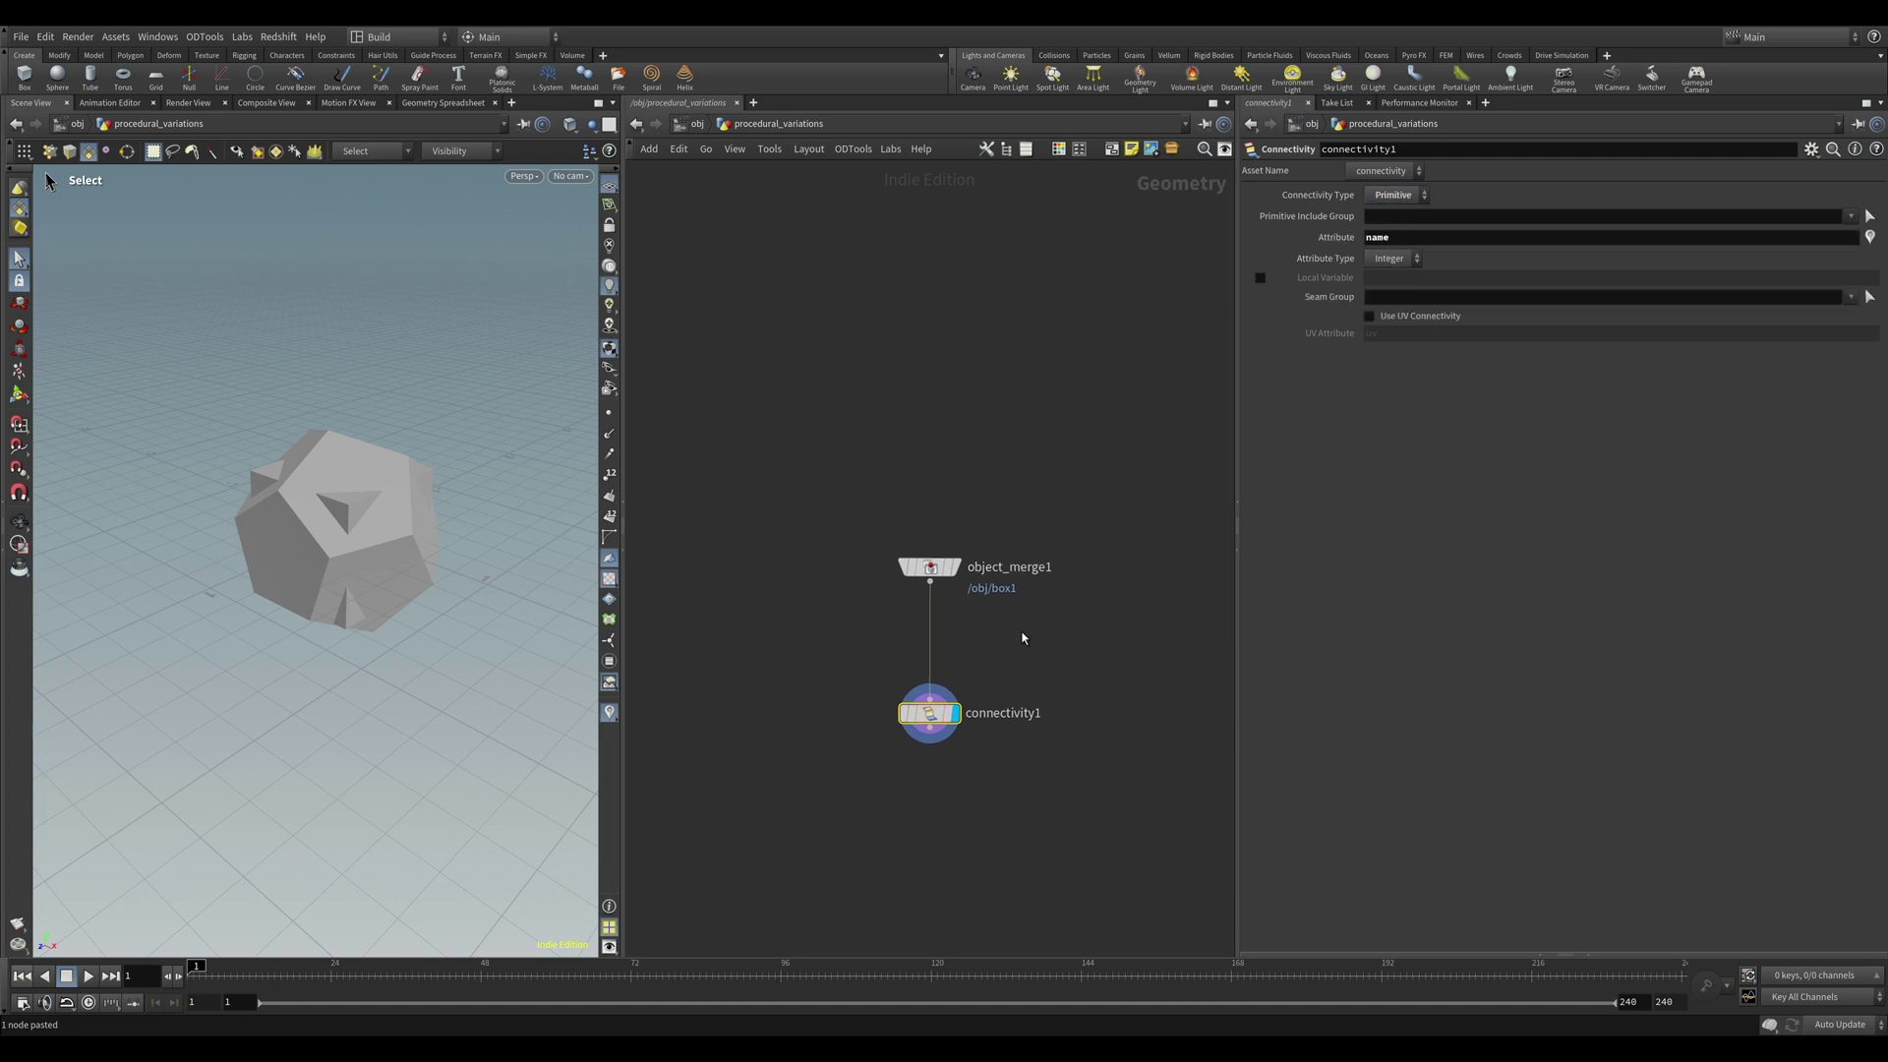
drag(934, 725, 934, 668)
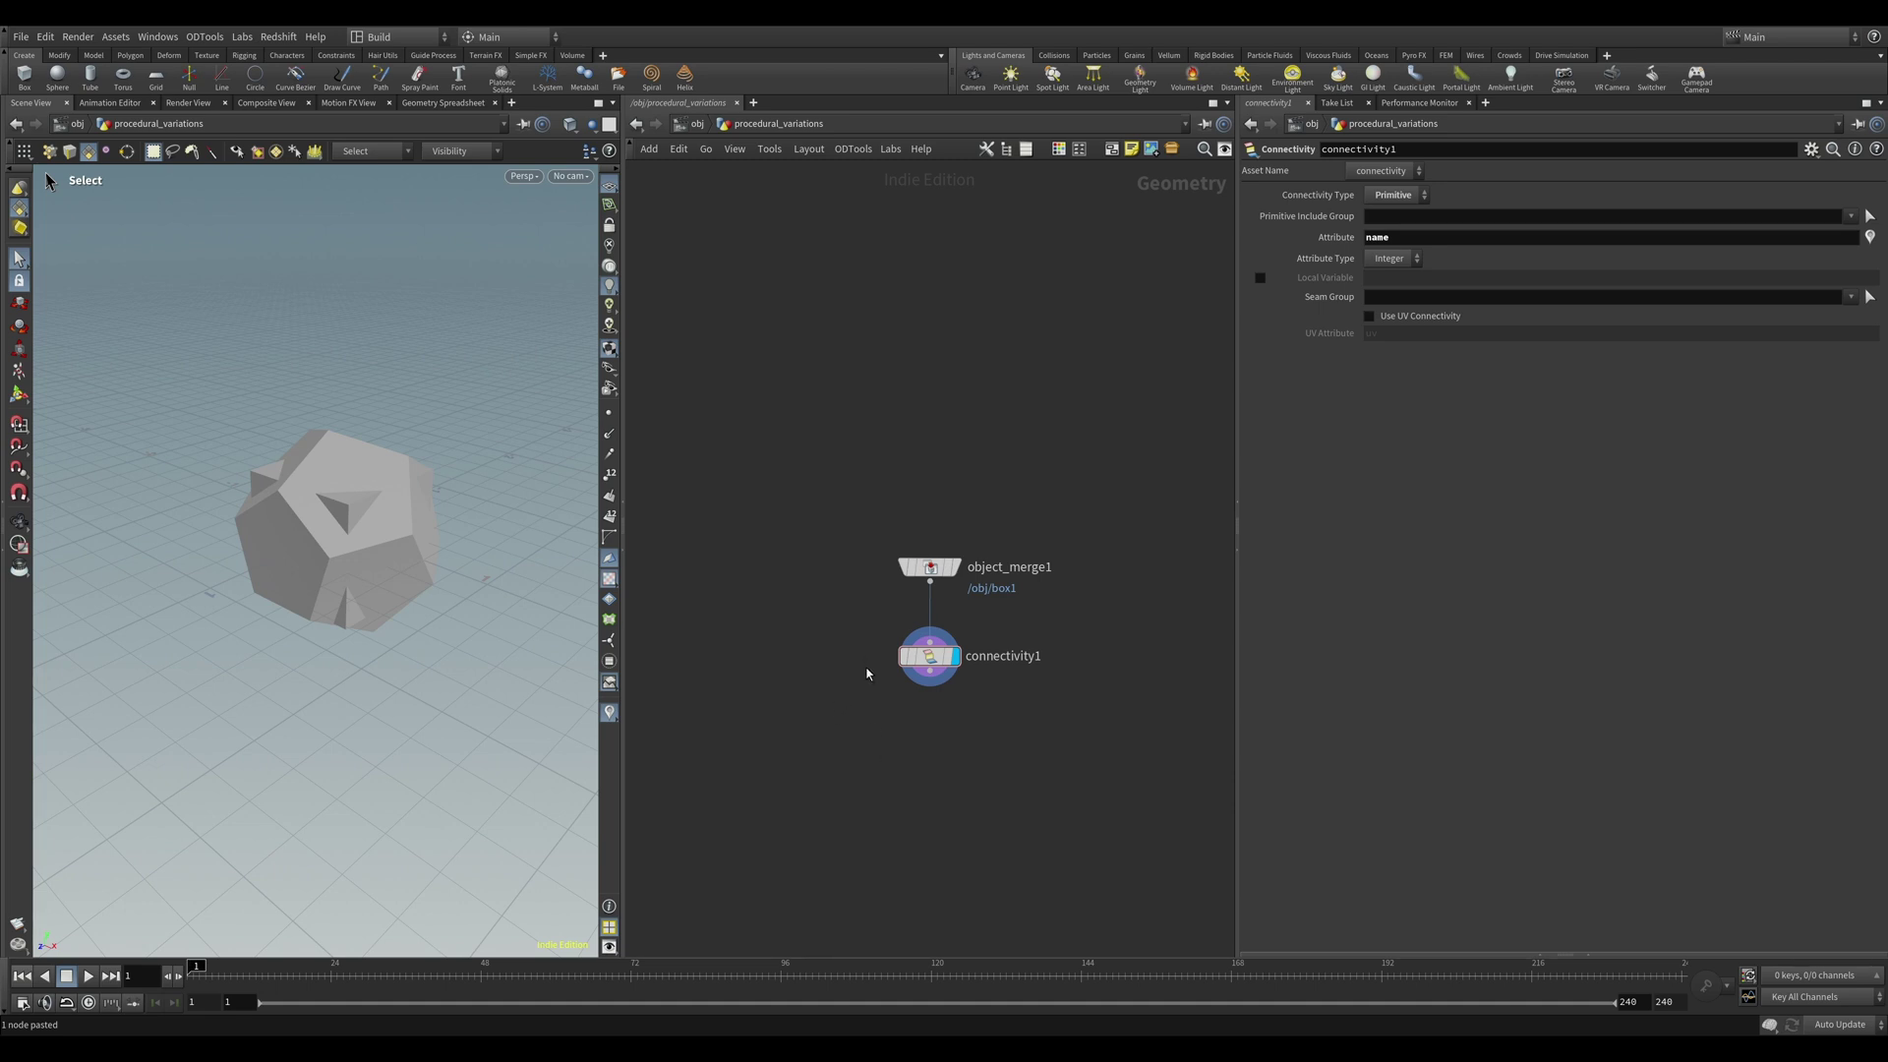
Paste copytopoints1 below connectivity1 and wire connectivity1 into its first input.
click(974, 745)
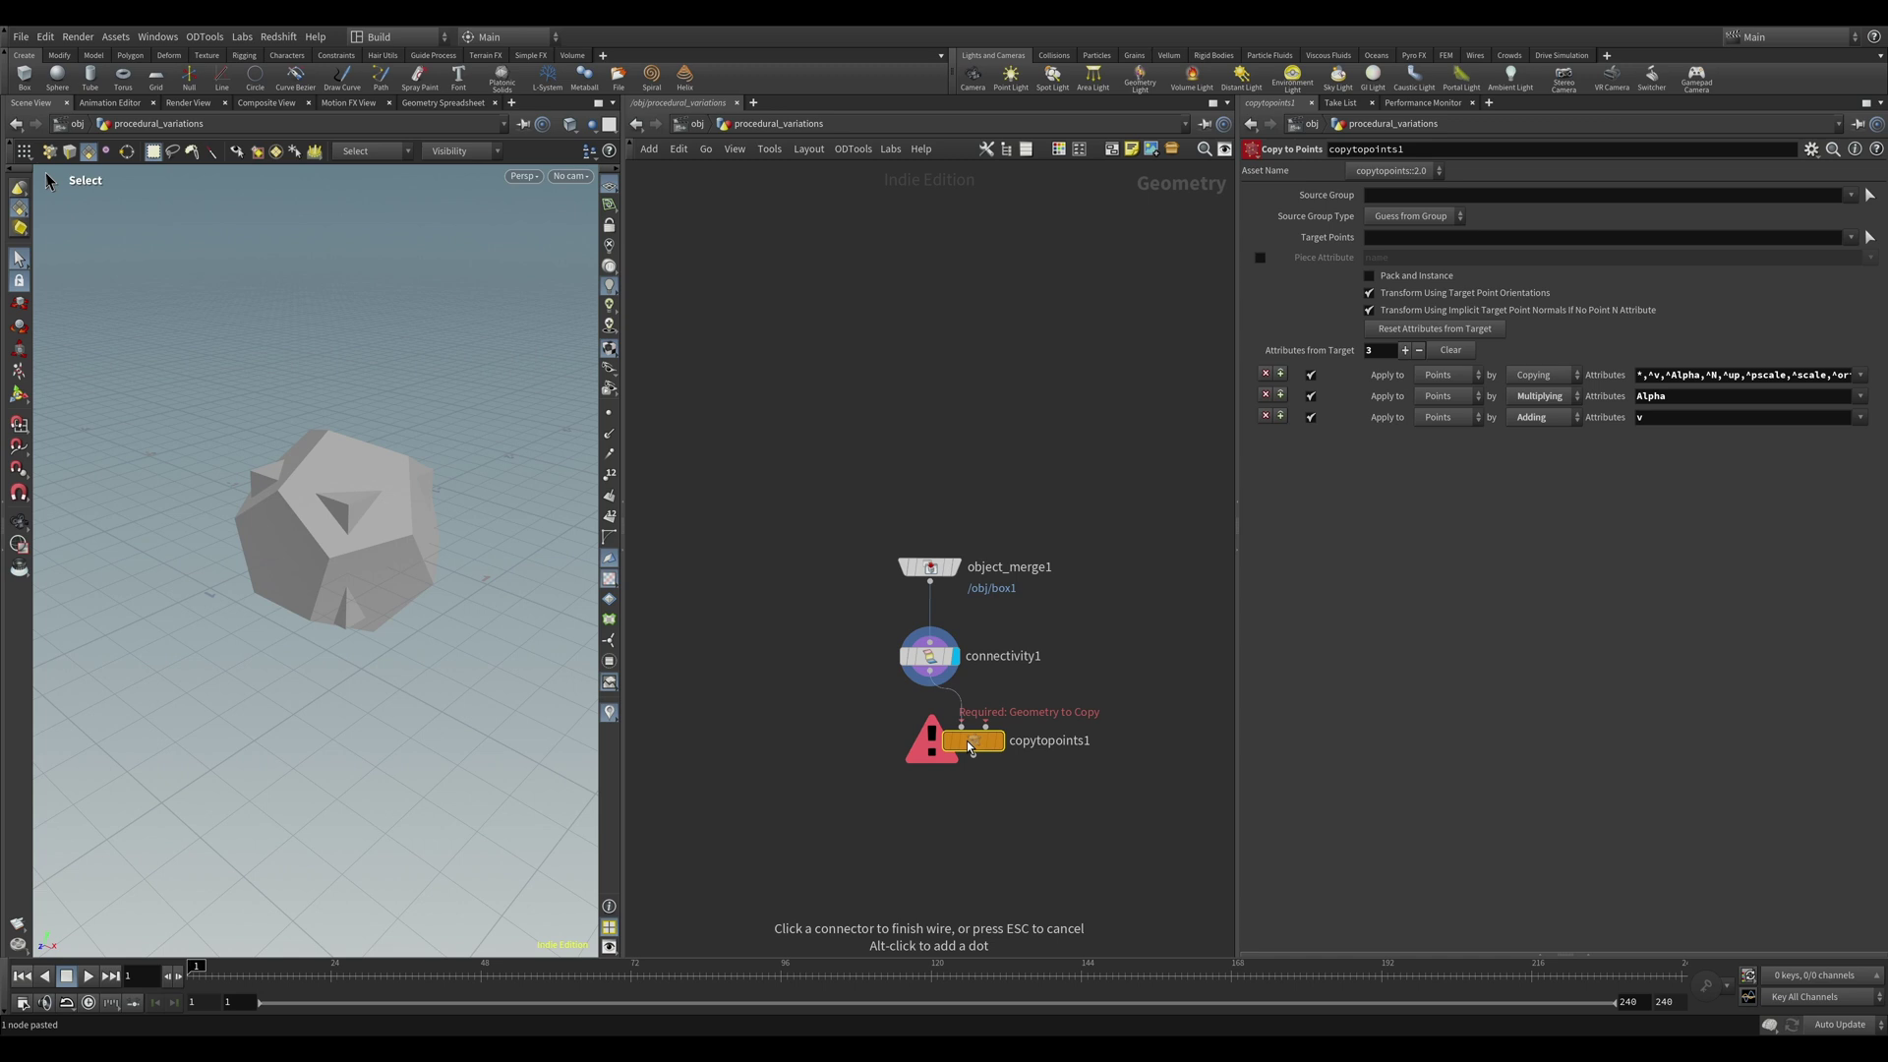
click(969, 745)
drag(969, 745, 978, 776)
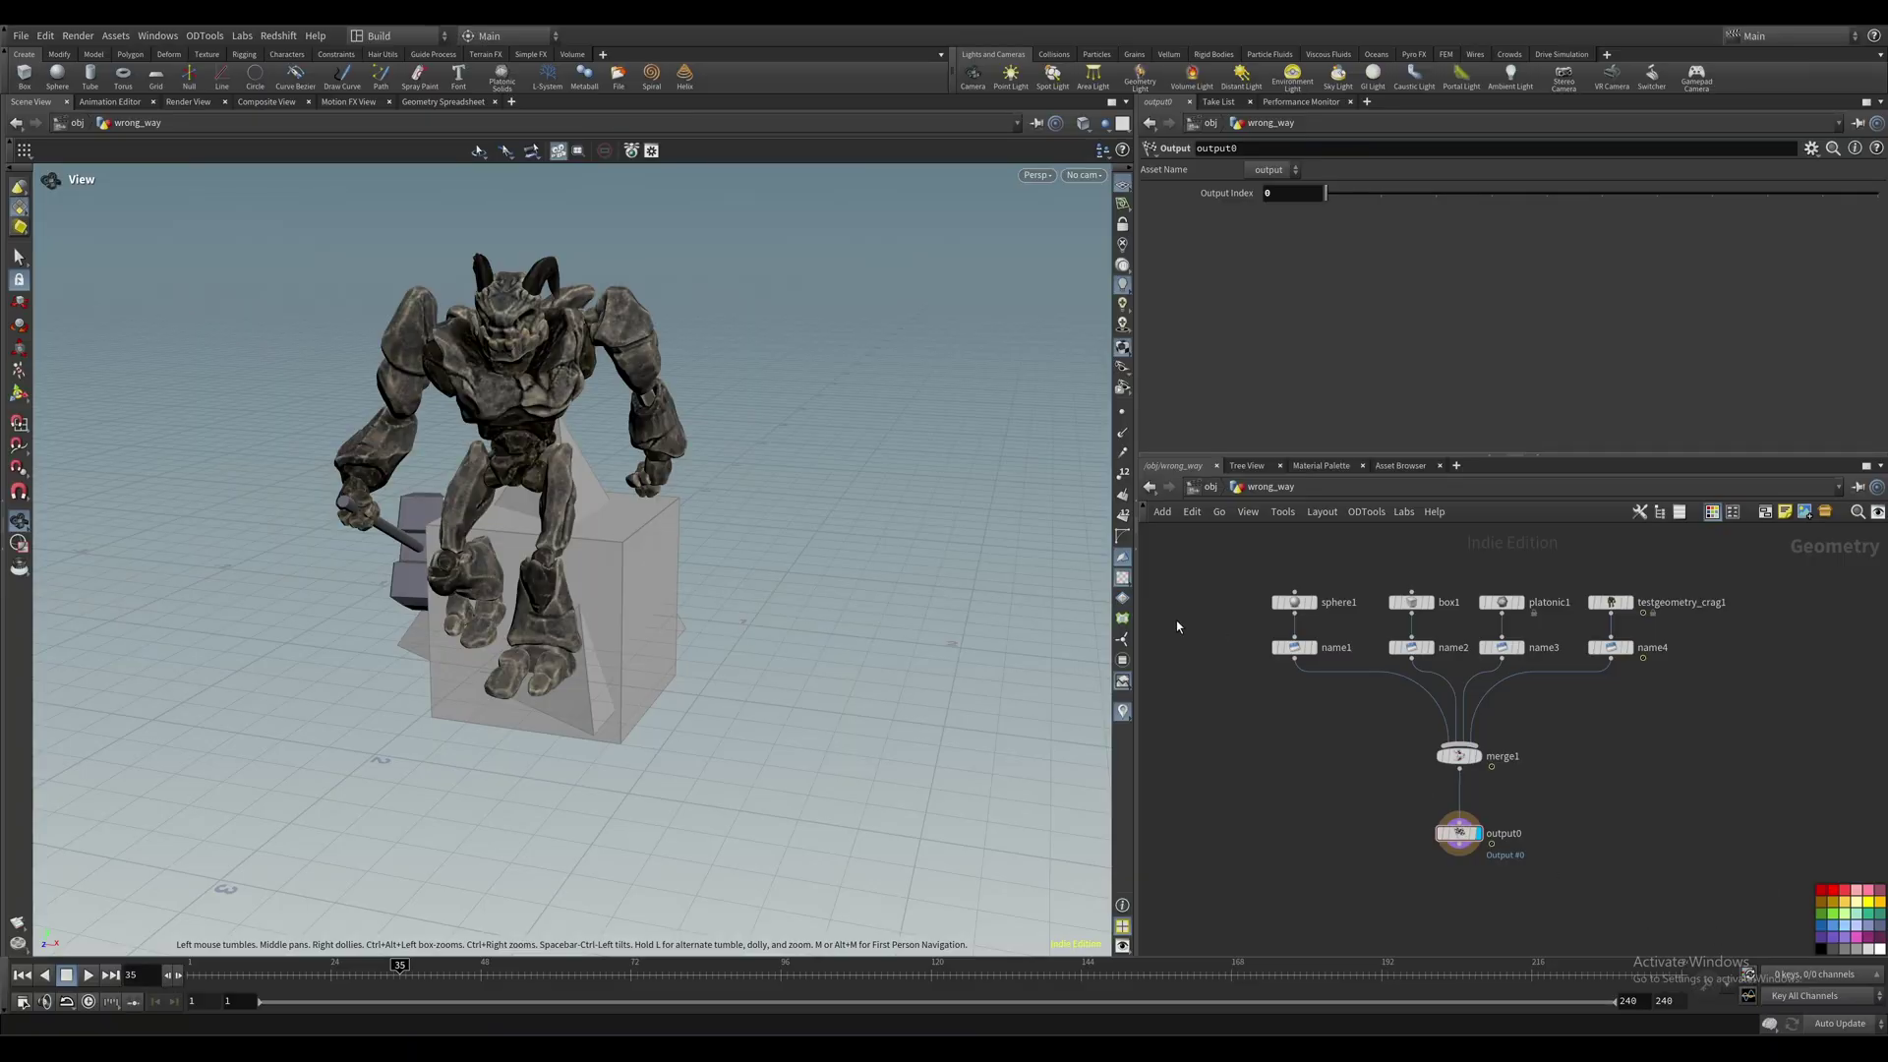
In wrong_way, inspect the sphere1, box1, platonic1 and Crag source nodes.
middle_drag(1190, 641, 1194, 657)
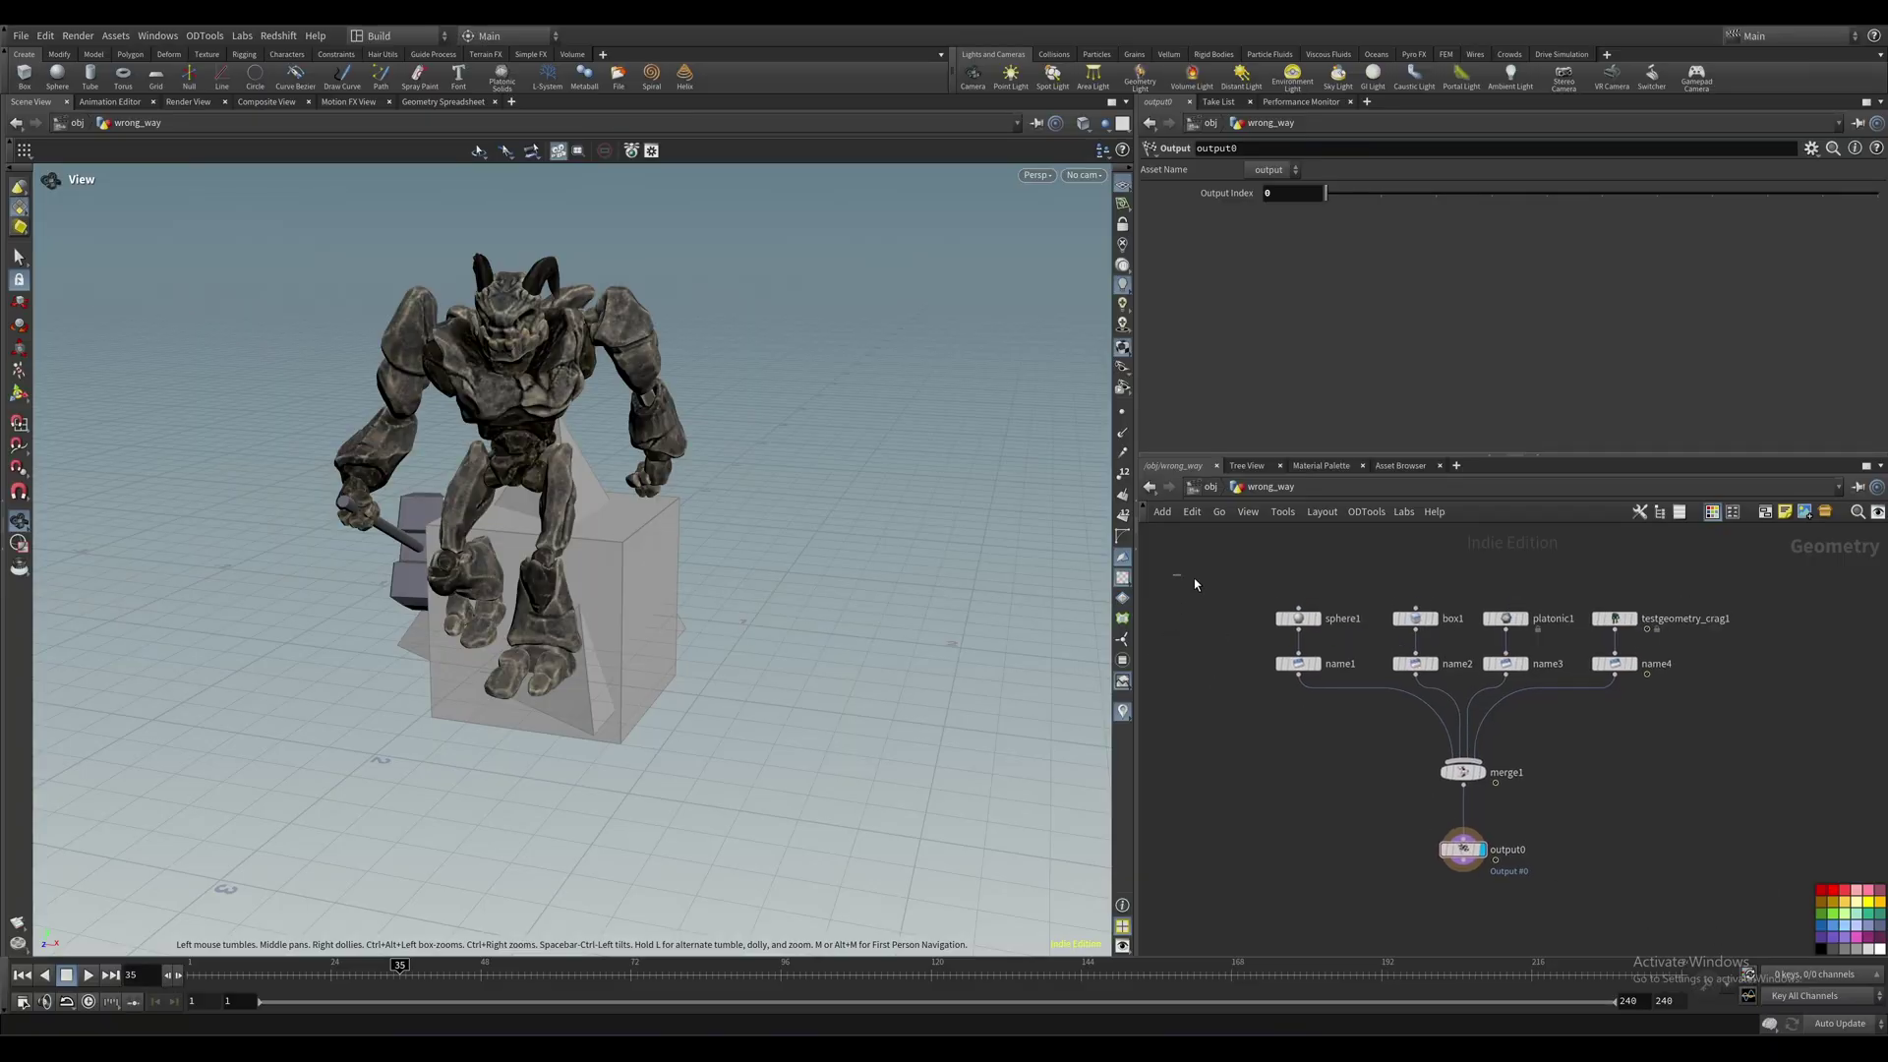
drag(1194, 584, 1735, 948)
drag(1180, 534, 1728, 943)
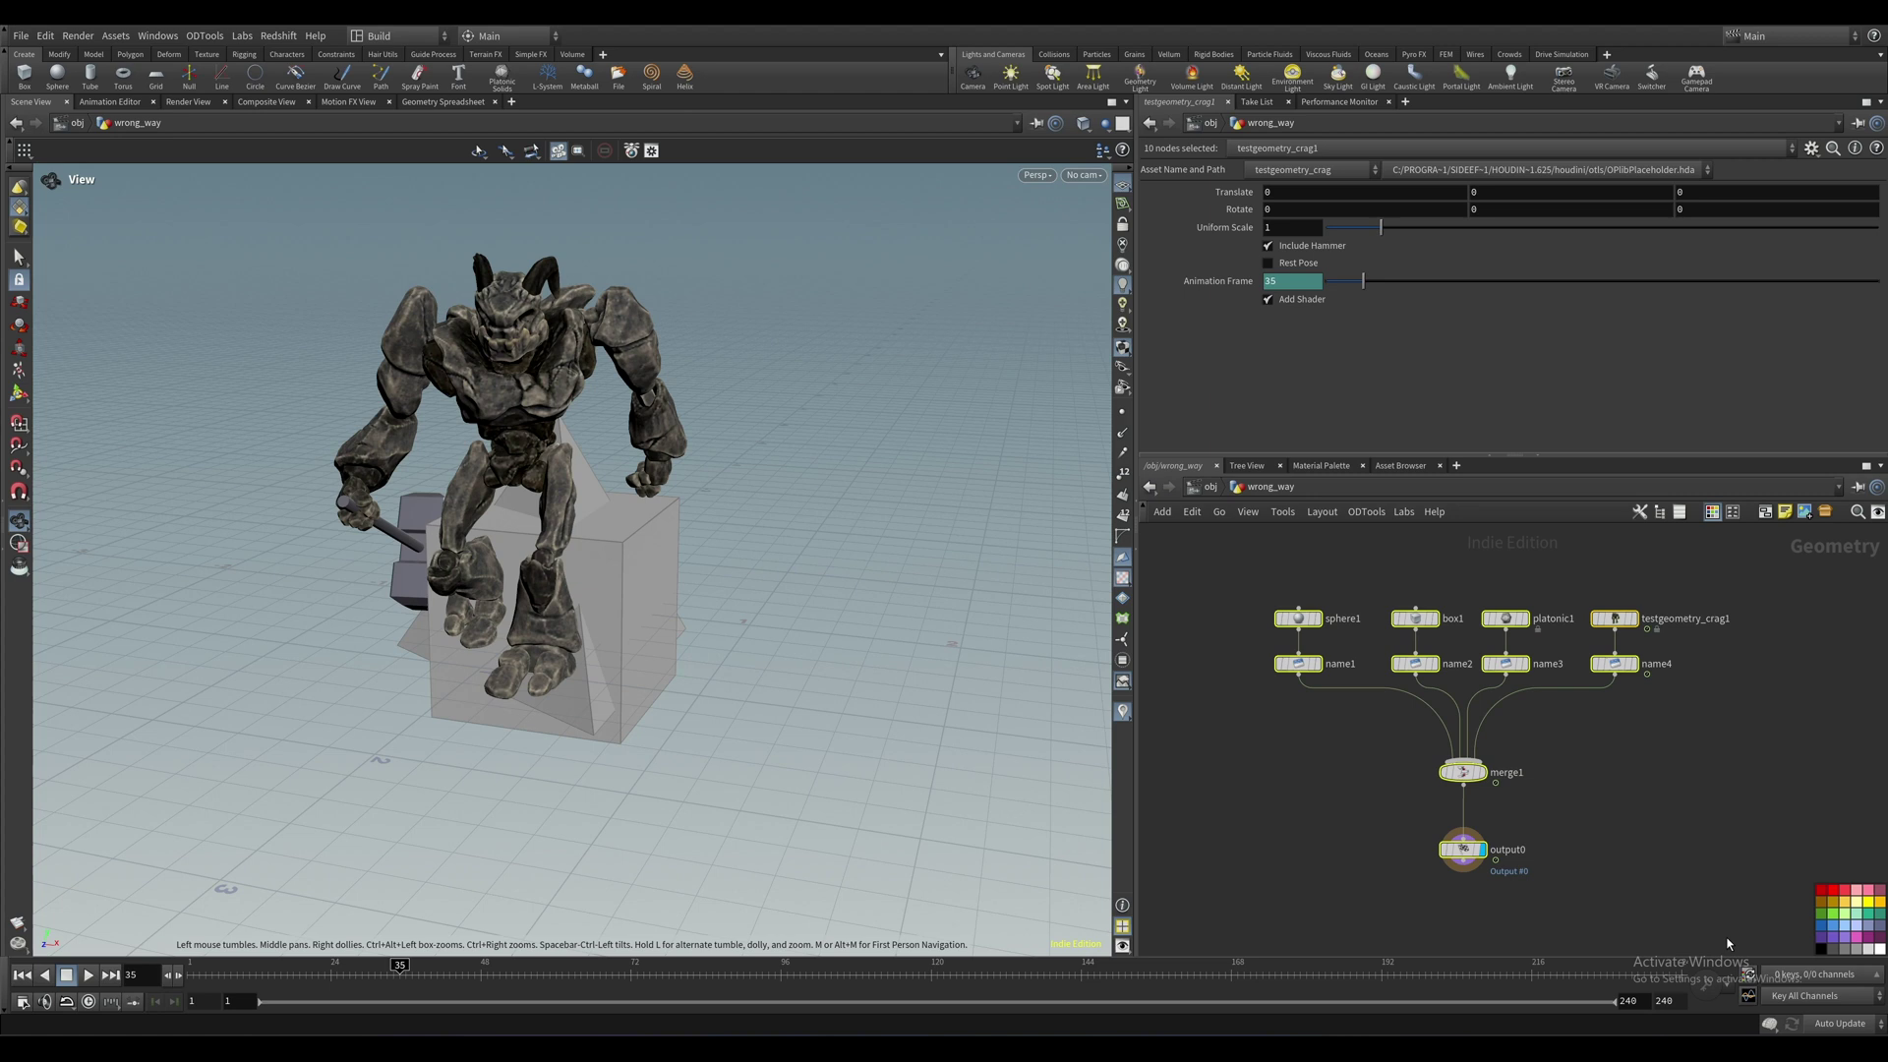
drag(1227, 546, 1215, 593)
click(1298, 617)
click(1415, 617)
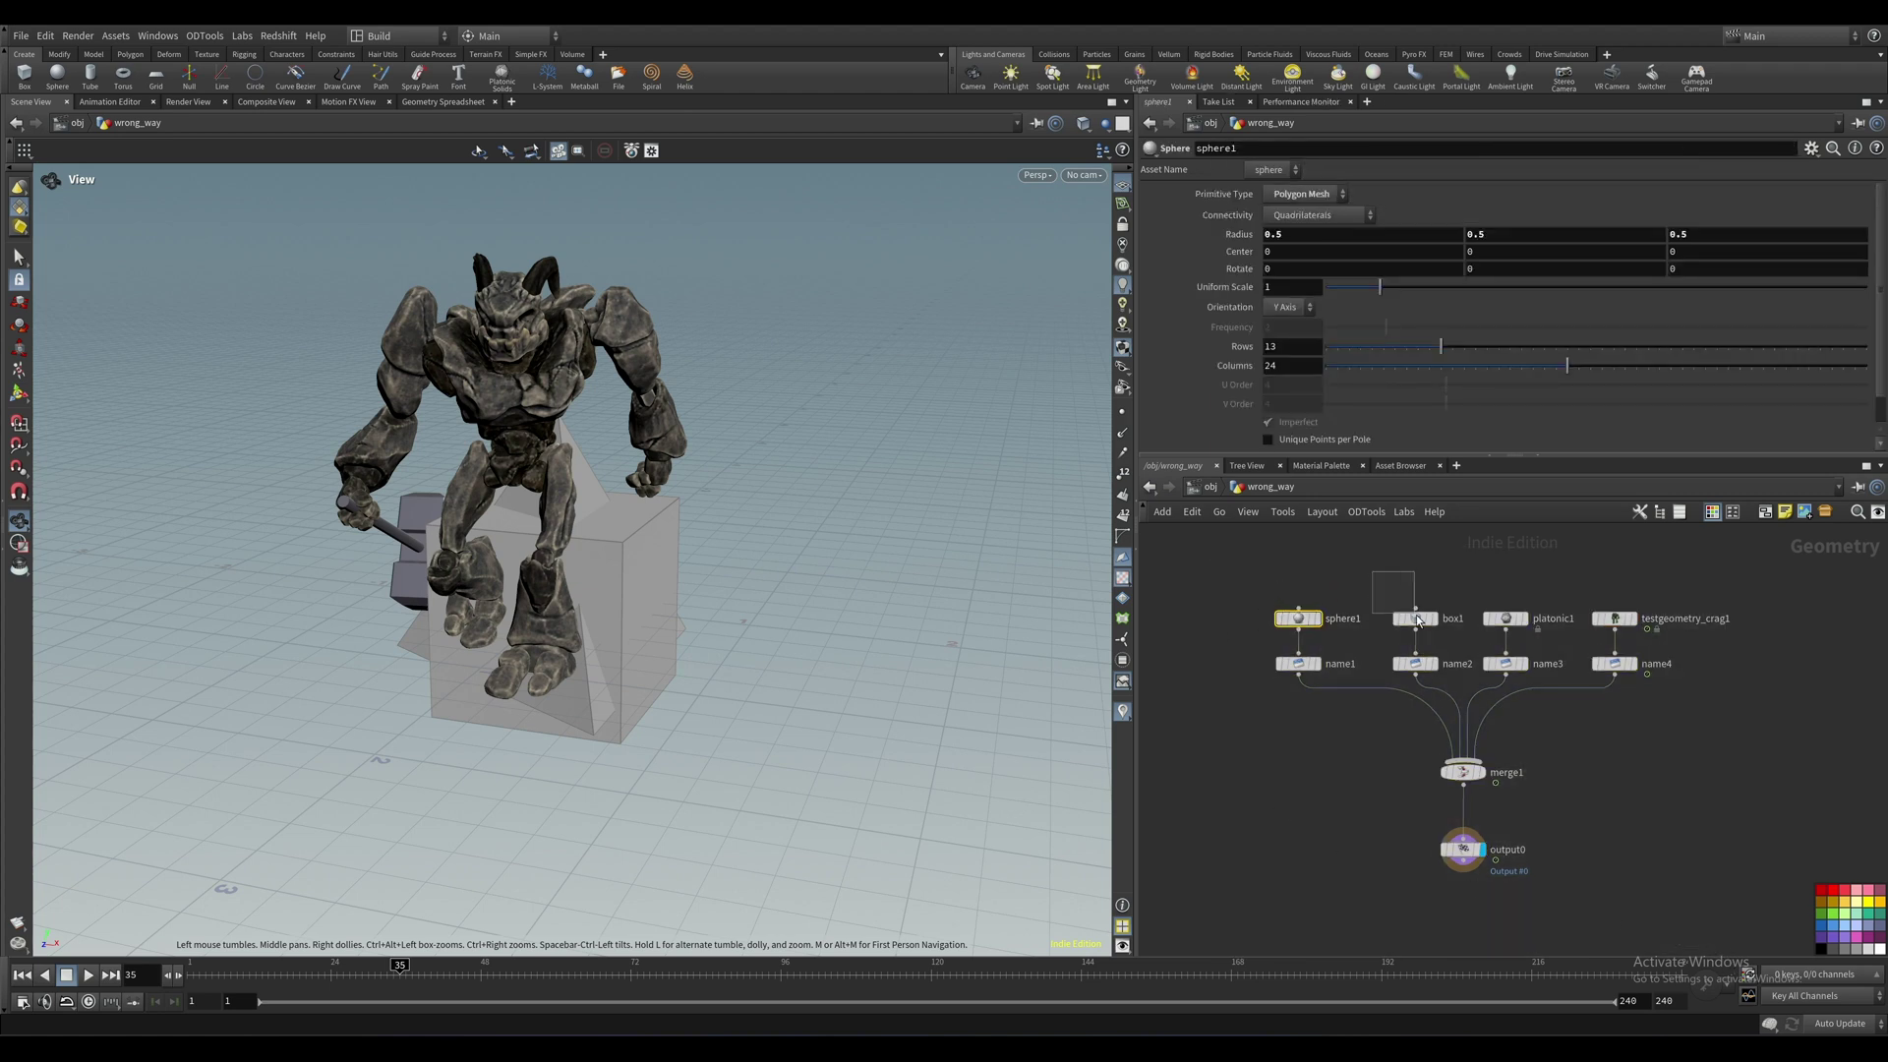
drag(1514, 618, 1515, 619)
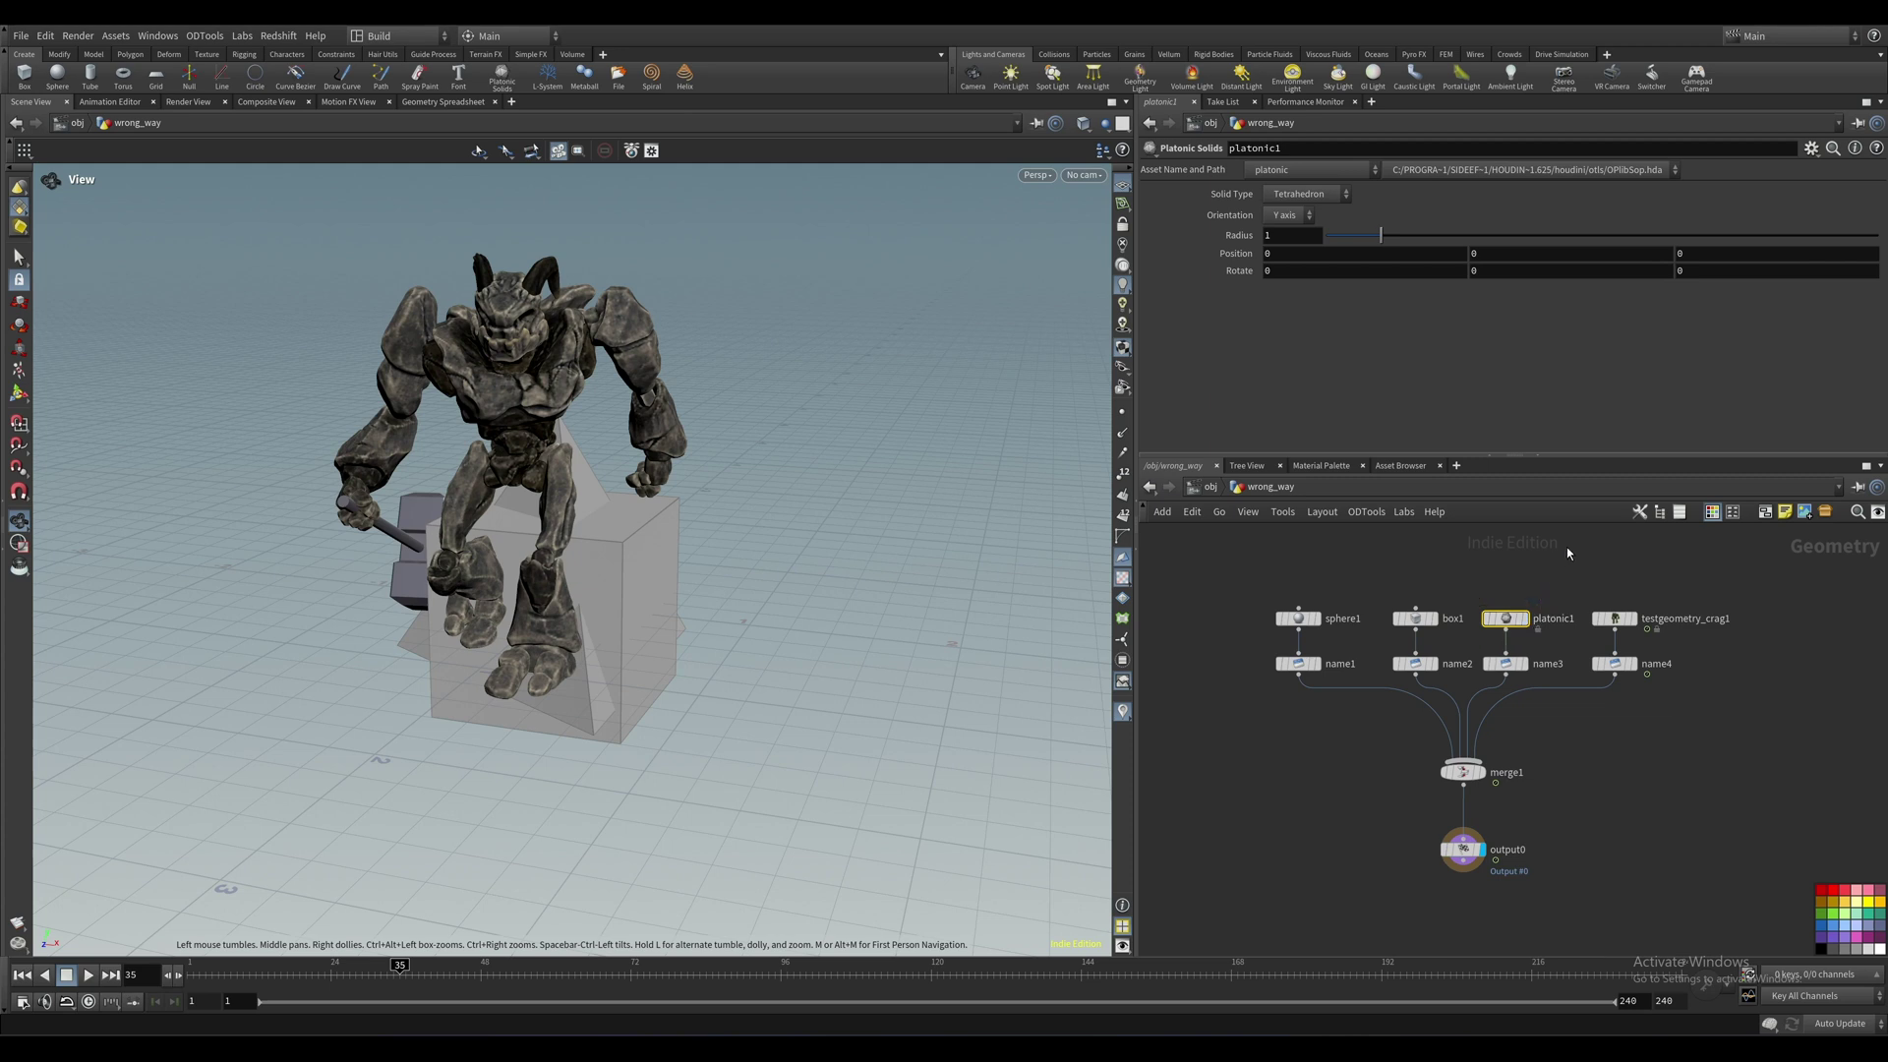
click(1636, 622)
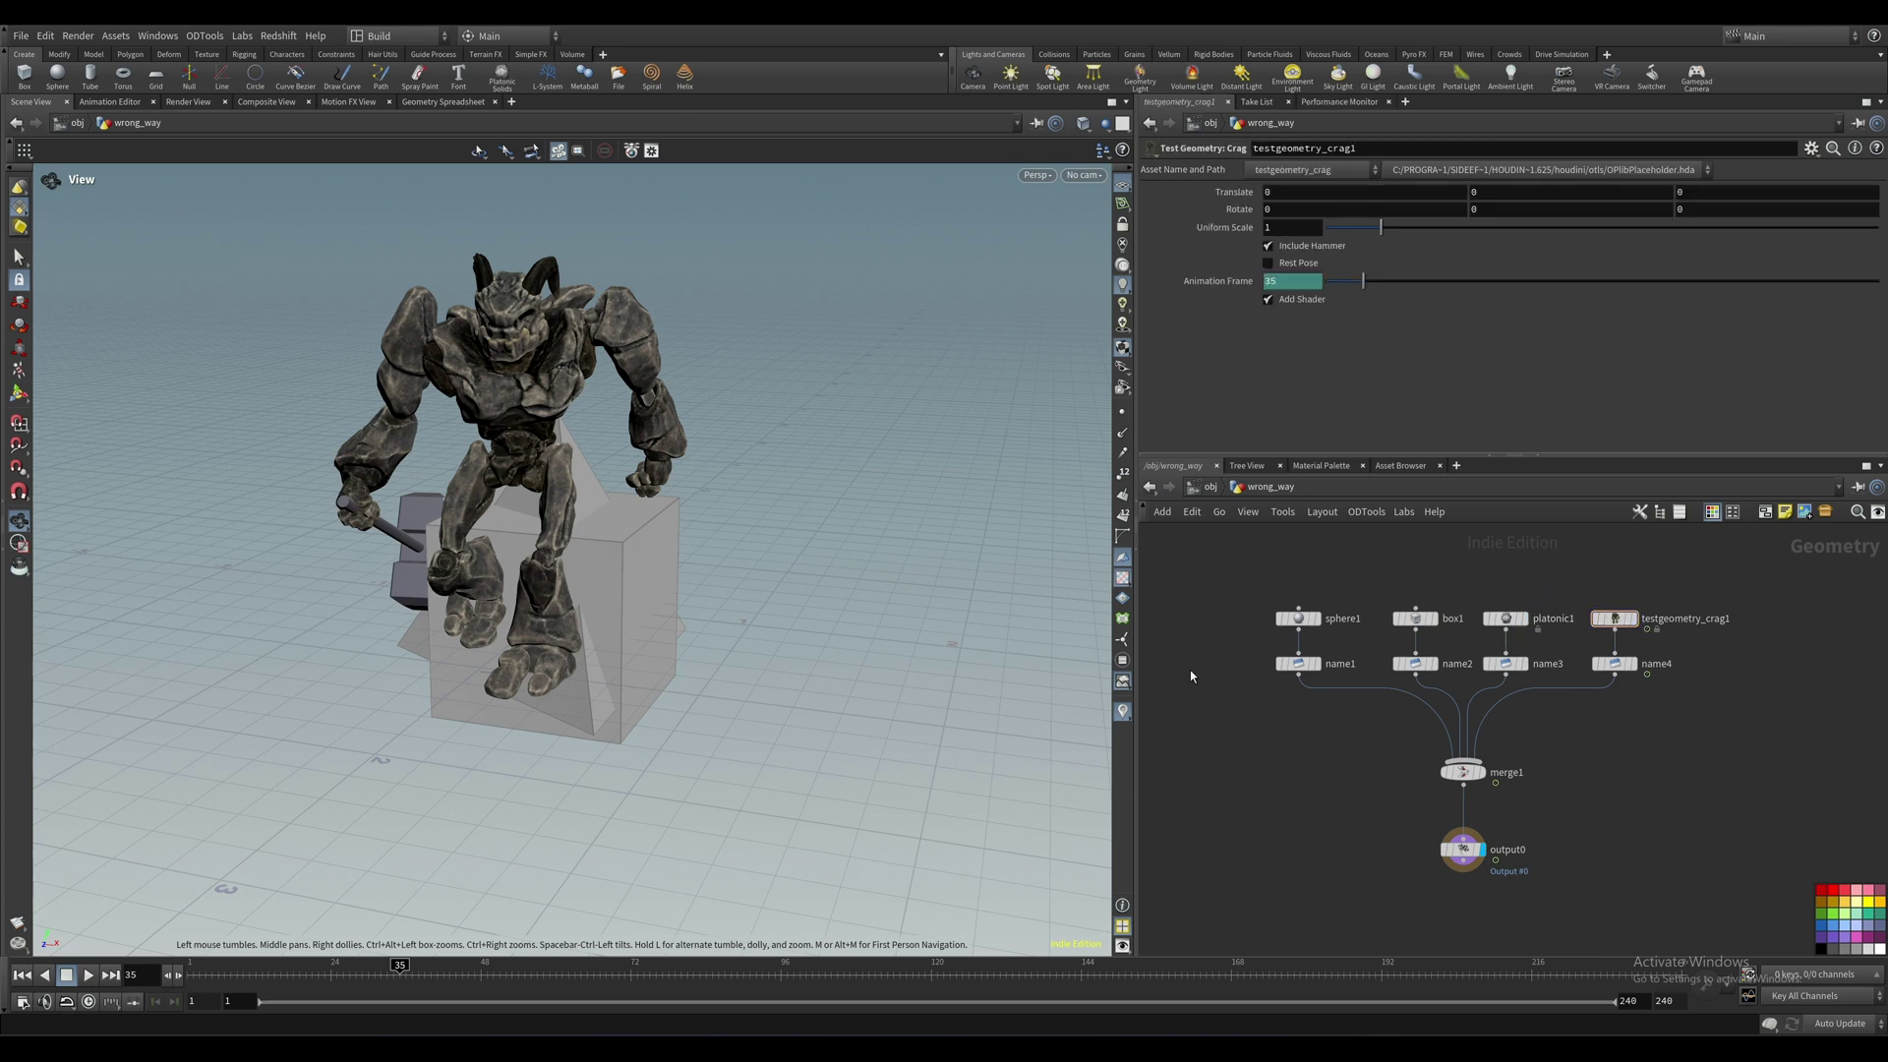
Inspect the naming settings of name1 through name4.
drag(1204, 663, 1325, 704)
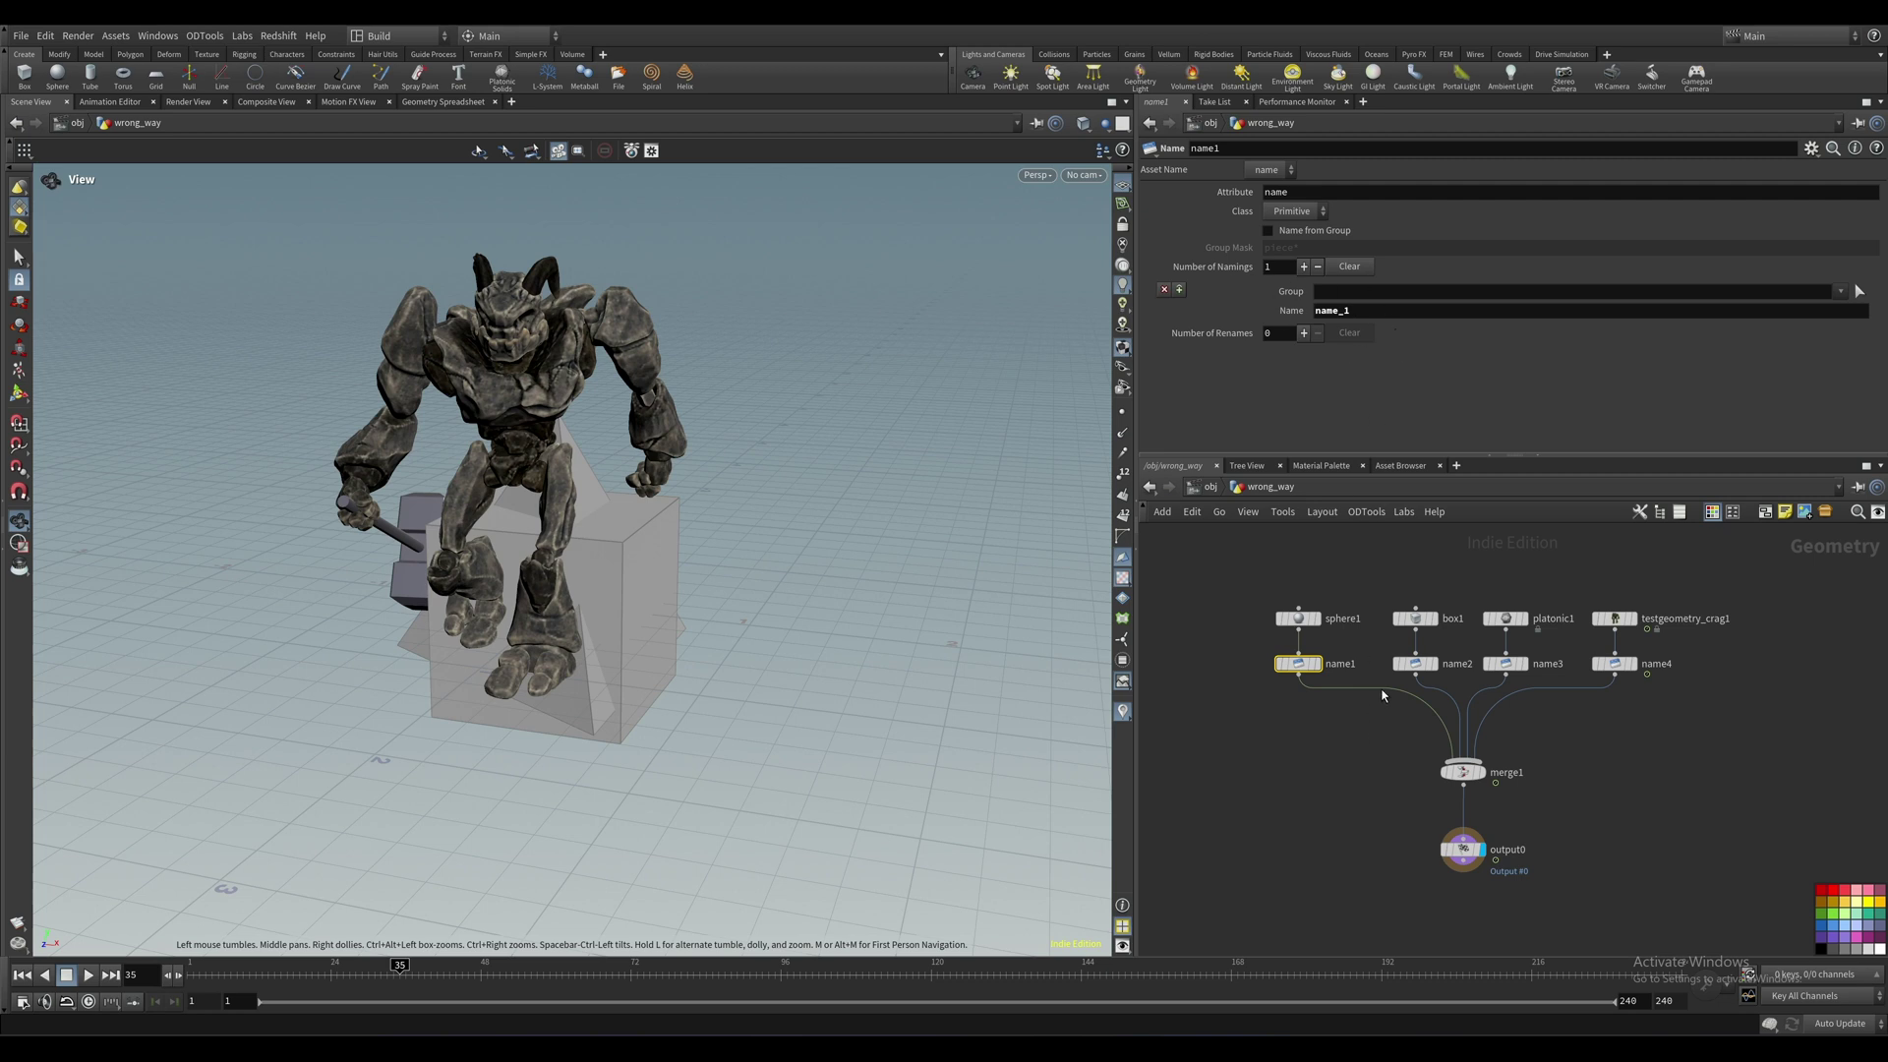
click(1416, 664)
click(1504, 663)
drag(1646, 709, 1646, 708)
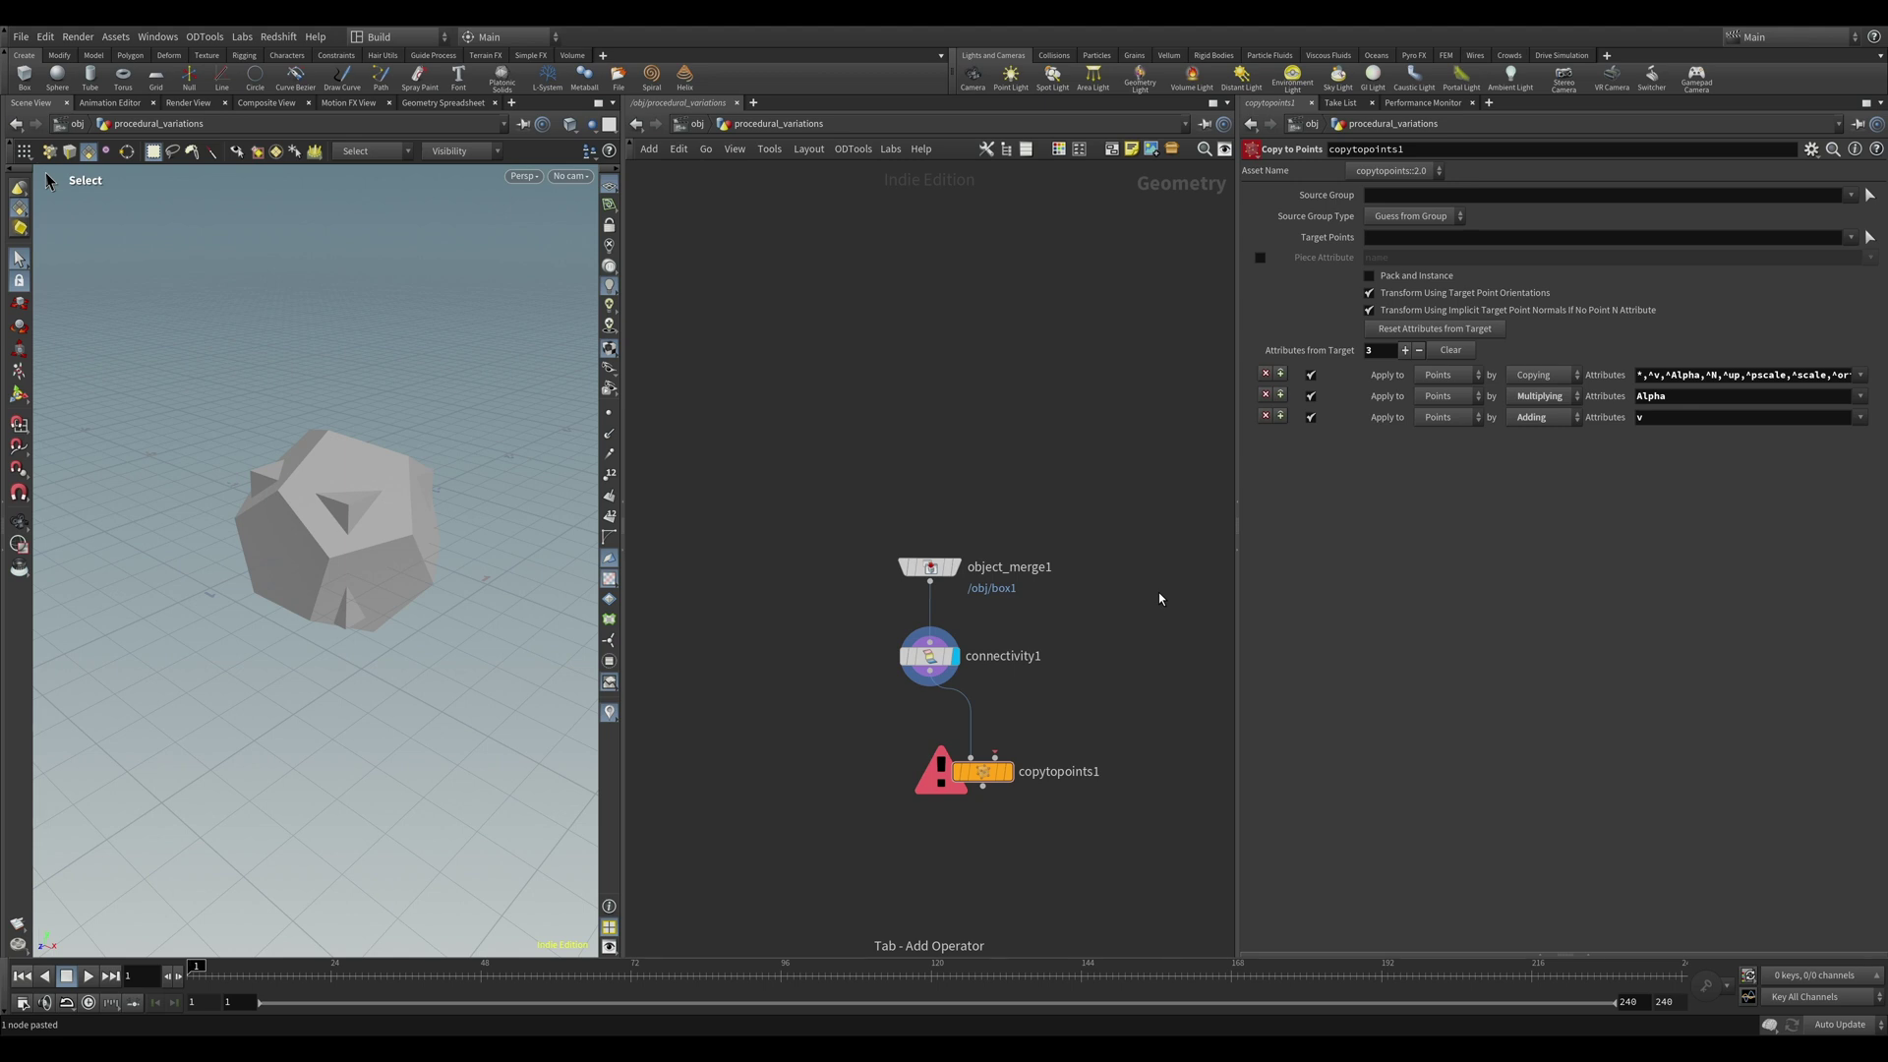
Add a Grid node beside object_merge1.
key(Tab)
text(grid)
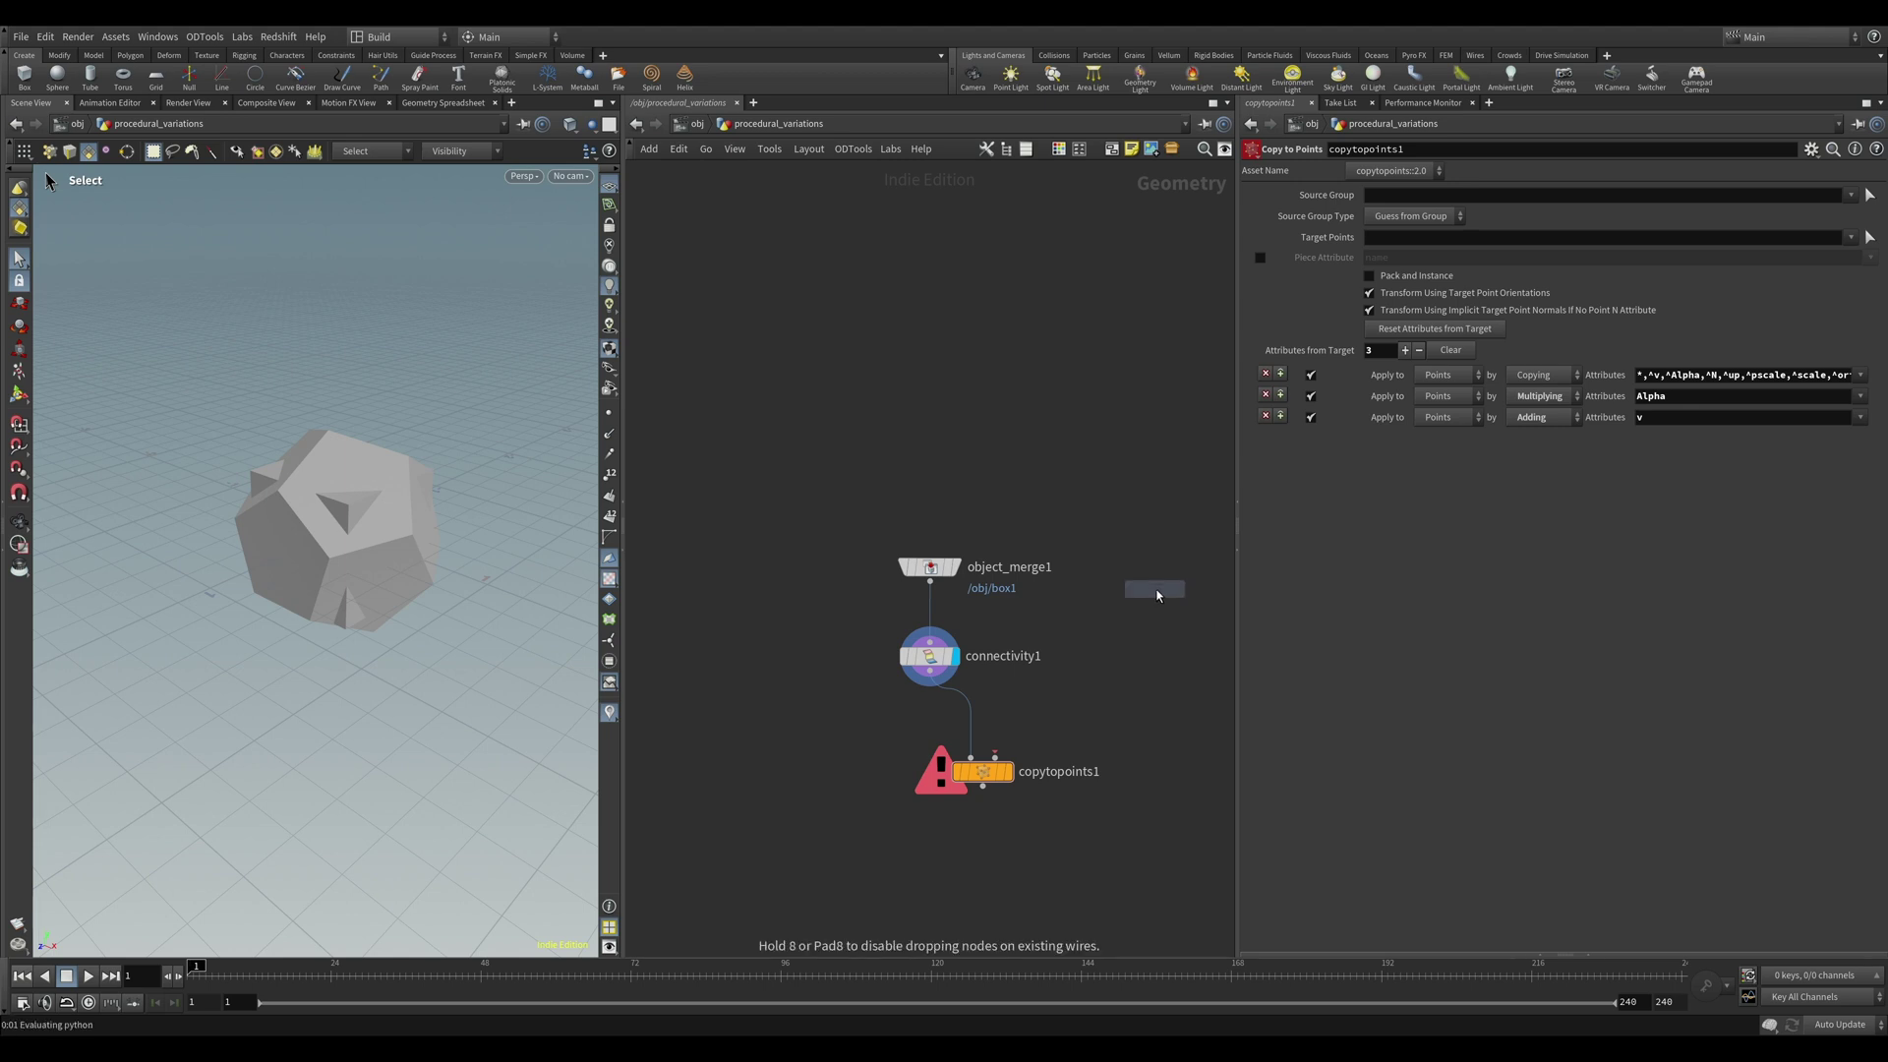
key(Return)
drag(1145, 589, 1134, 636)
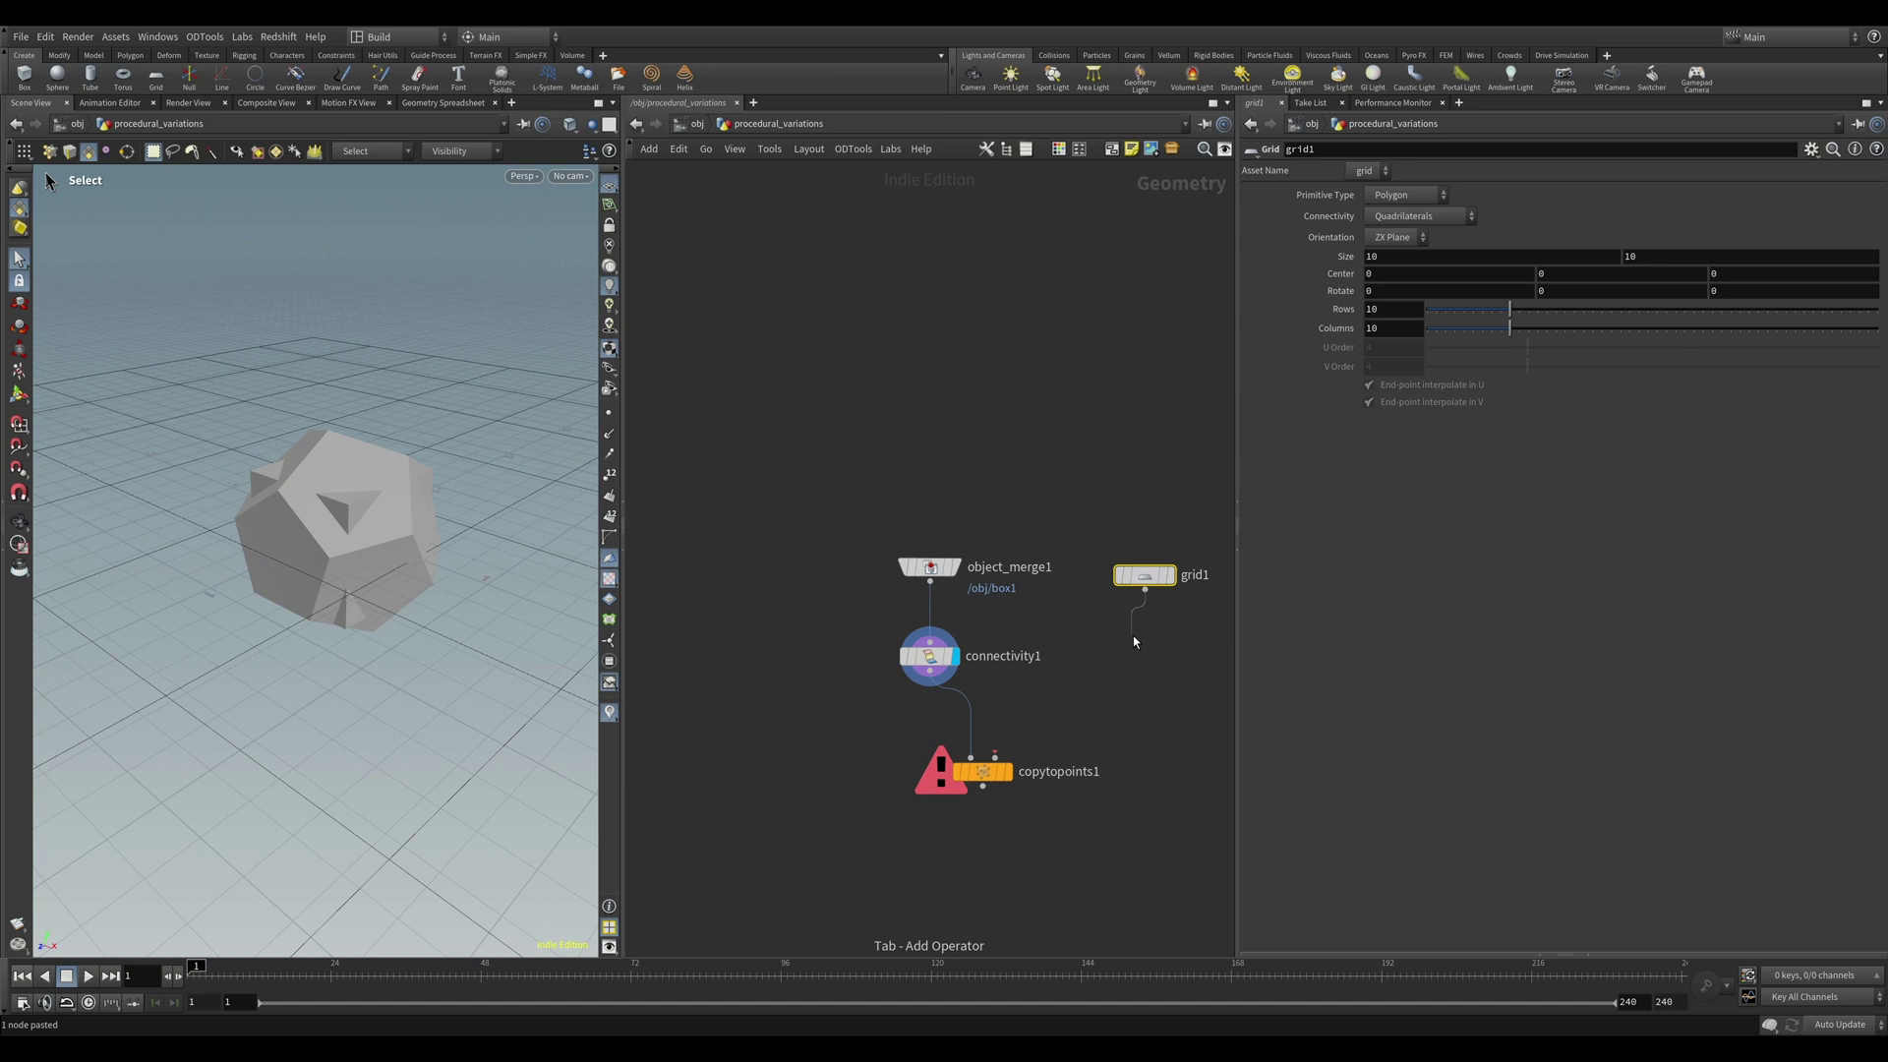
Add a Scatter under grid1, feed it into copytopoints1's second input and display the copies.
key(Tab)
text(scatter)
key(Return)
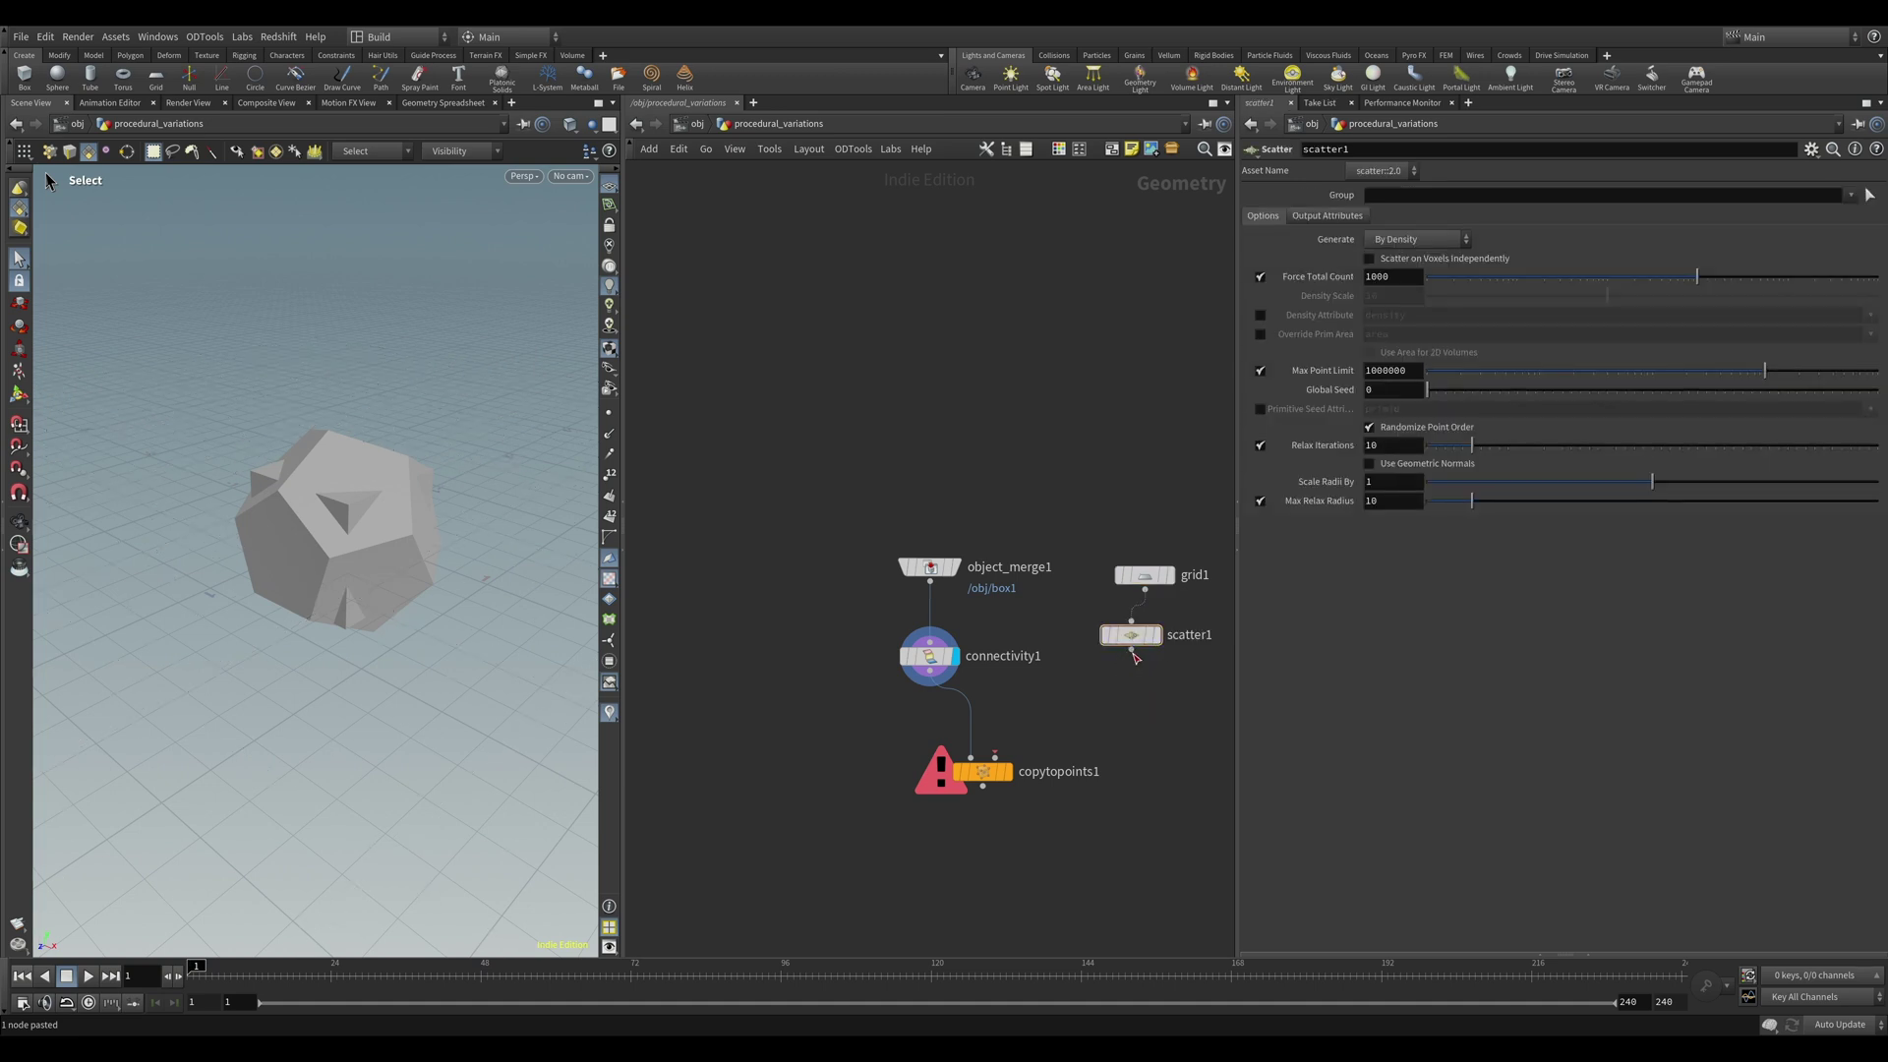
drag(1131, 651, 995, 755)
click(1007, 771)
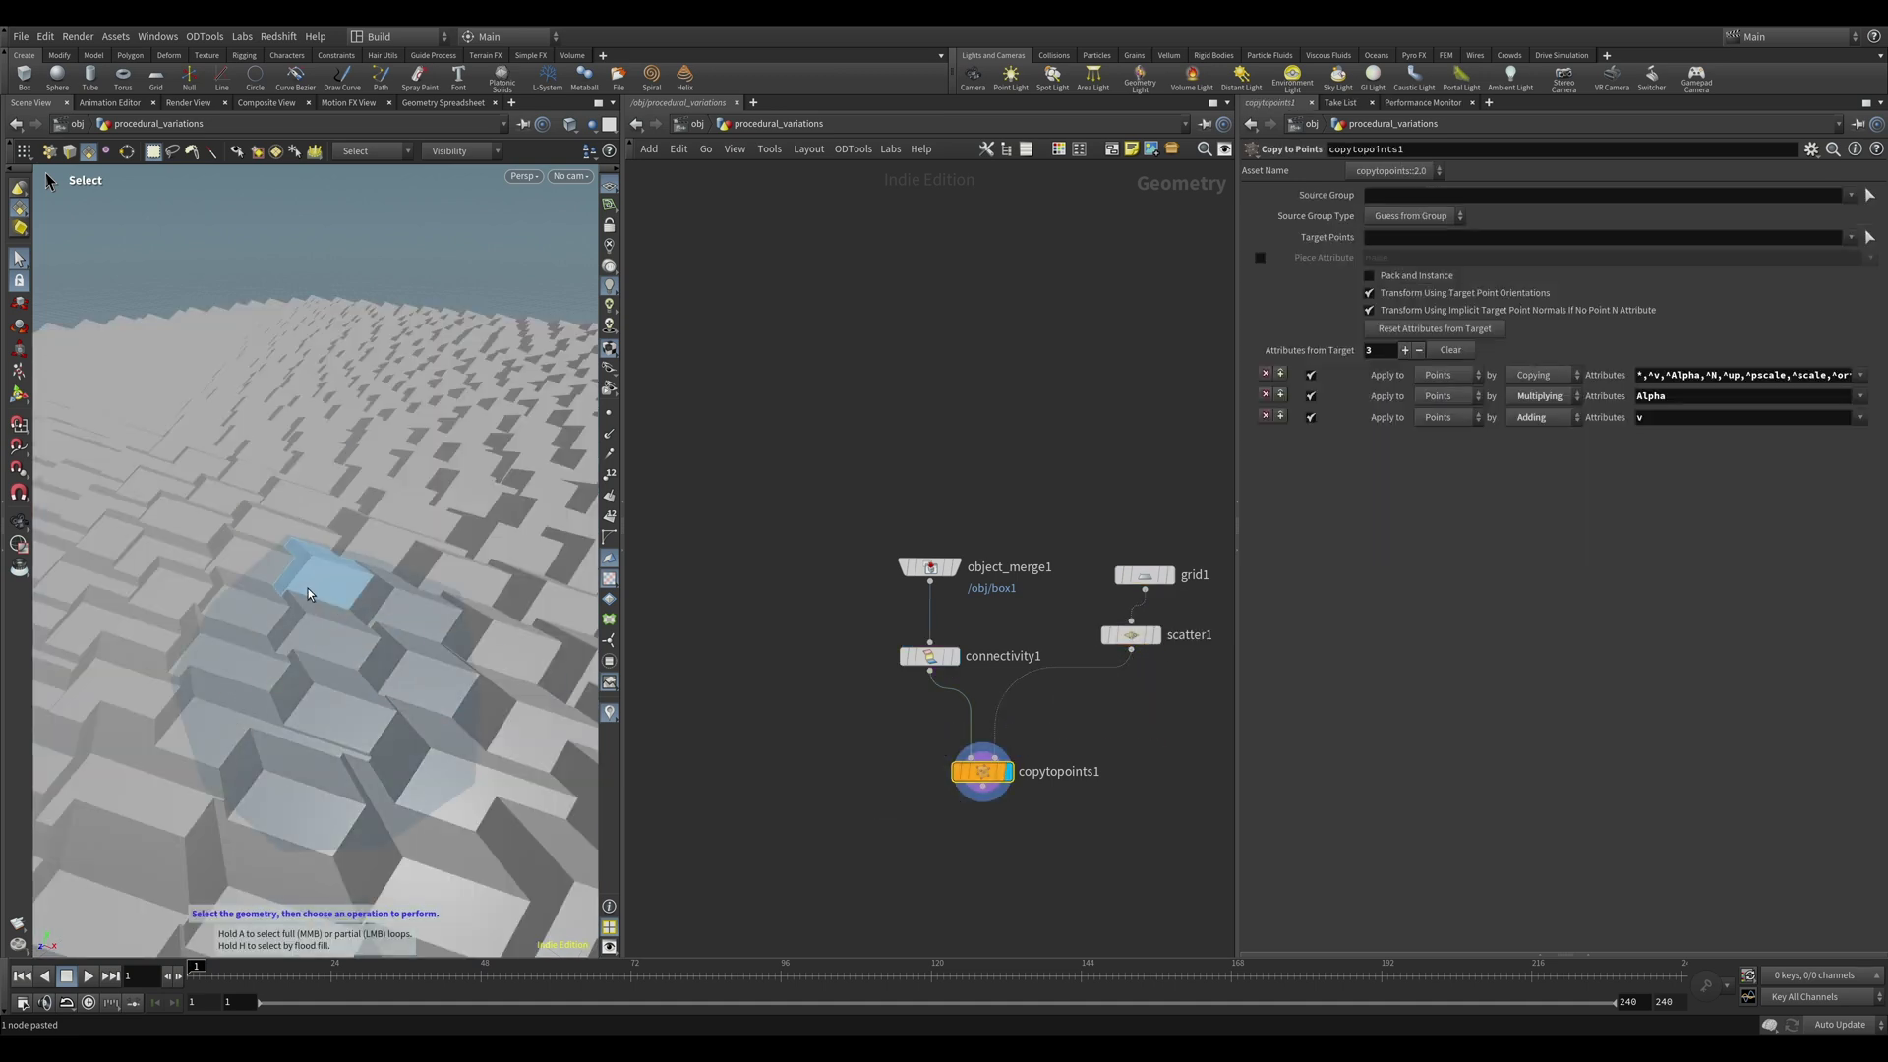
key(Escape)
scroll(308, 594, down, 5)
mouse_move(128, 584)
mouse_down()
mouse_move(273, 588)
mouse_move(350, 535)
mouse_move(288, 585)
mouse_up()
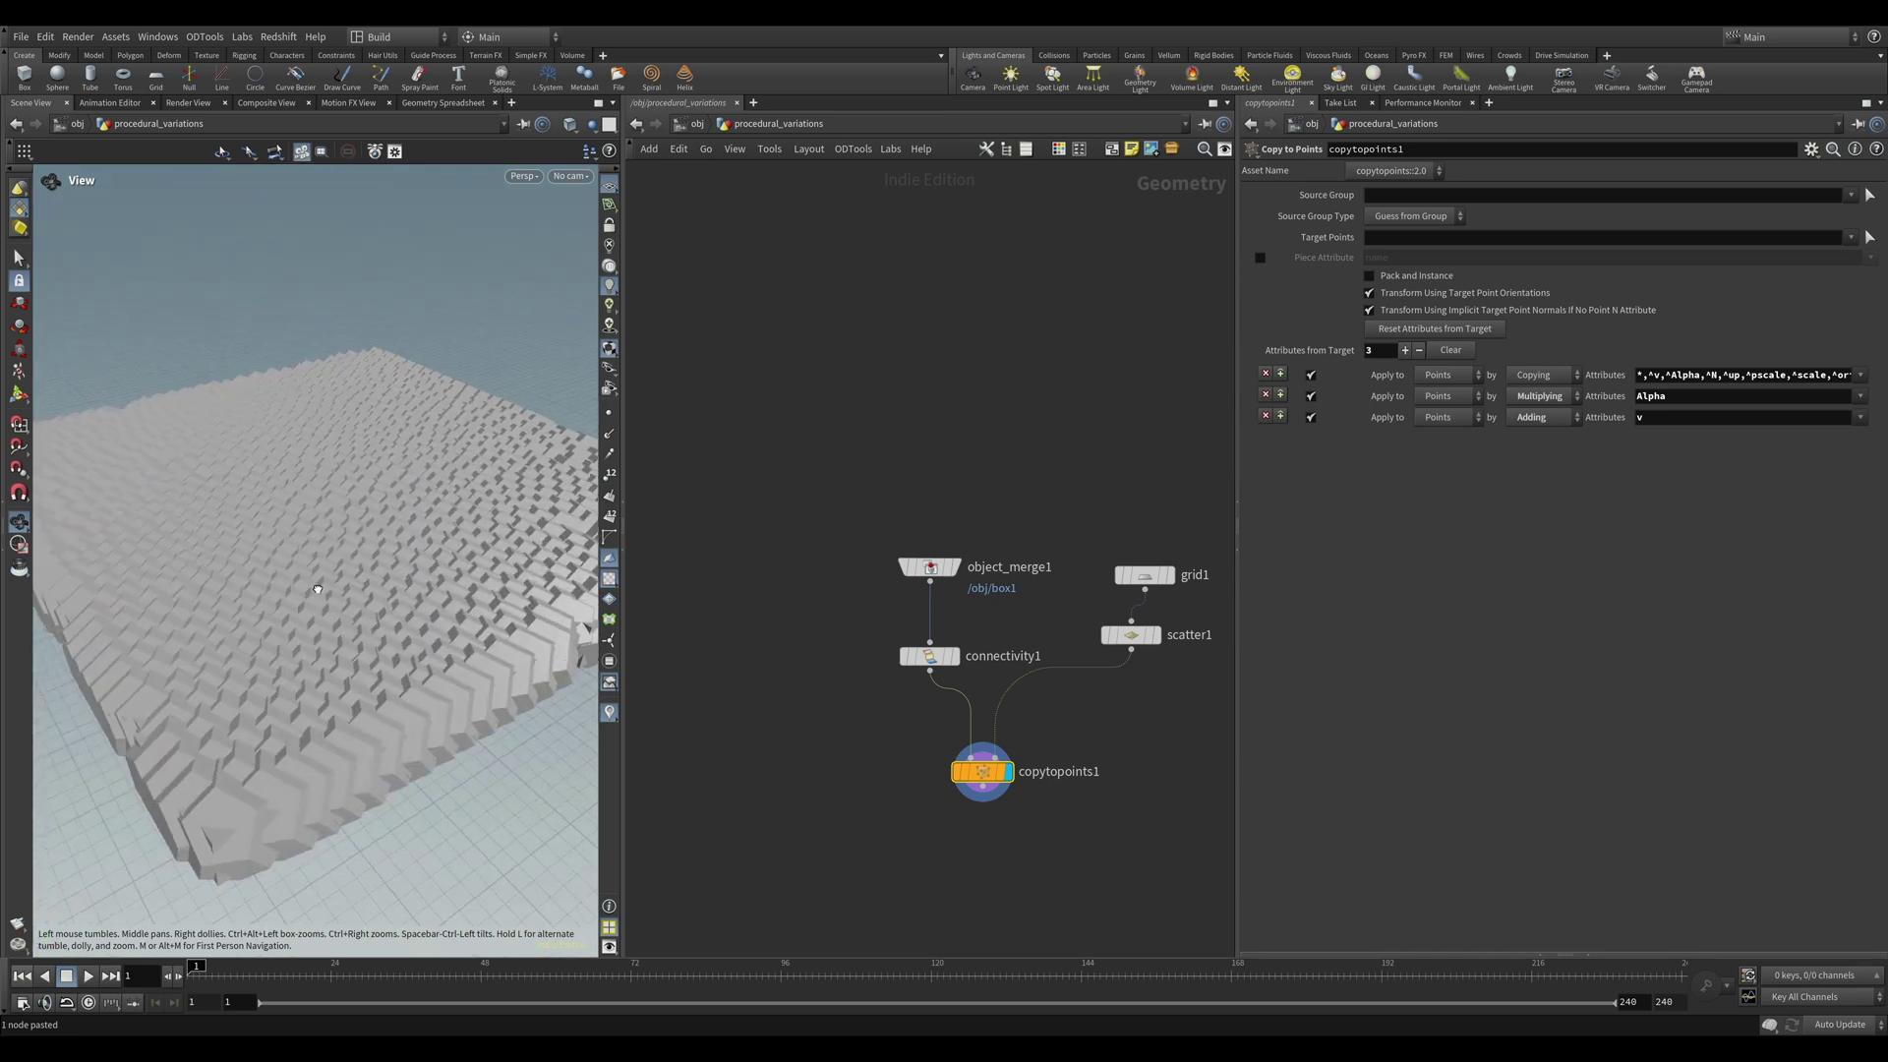
mouse_move(317, 590)
mouse_down()
mouse_move(374, 569)
mouse_move(438, 800)
mouse_move(569, 737)
mouse_move(377, 587)
mouse_move(560, 831)
mouse_move(437, 582)
mouse_move(511, 630)
mouse_up()
Check connectivity1's primitive name attribute in the Geometry Spreadsheet.
drag(982, 770, 997, 799)
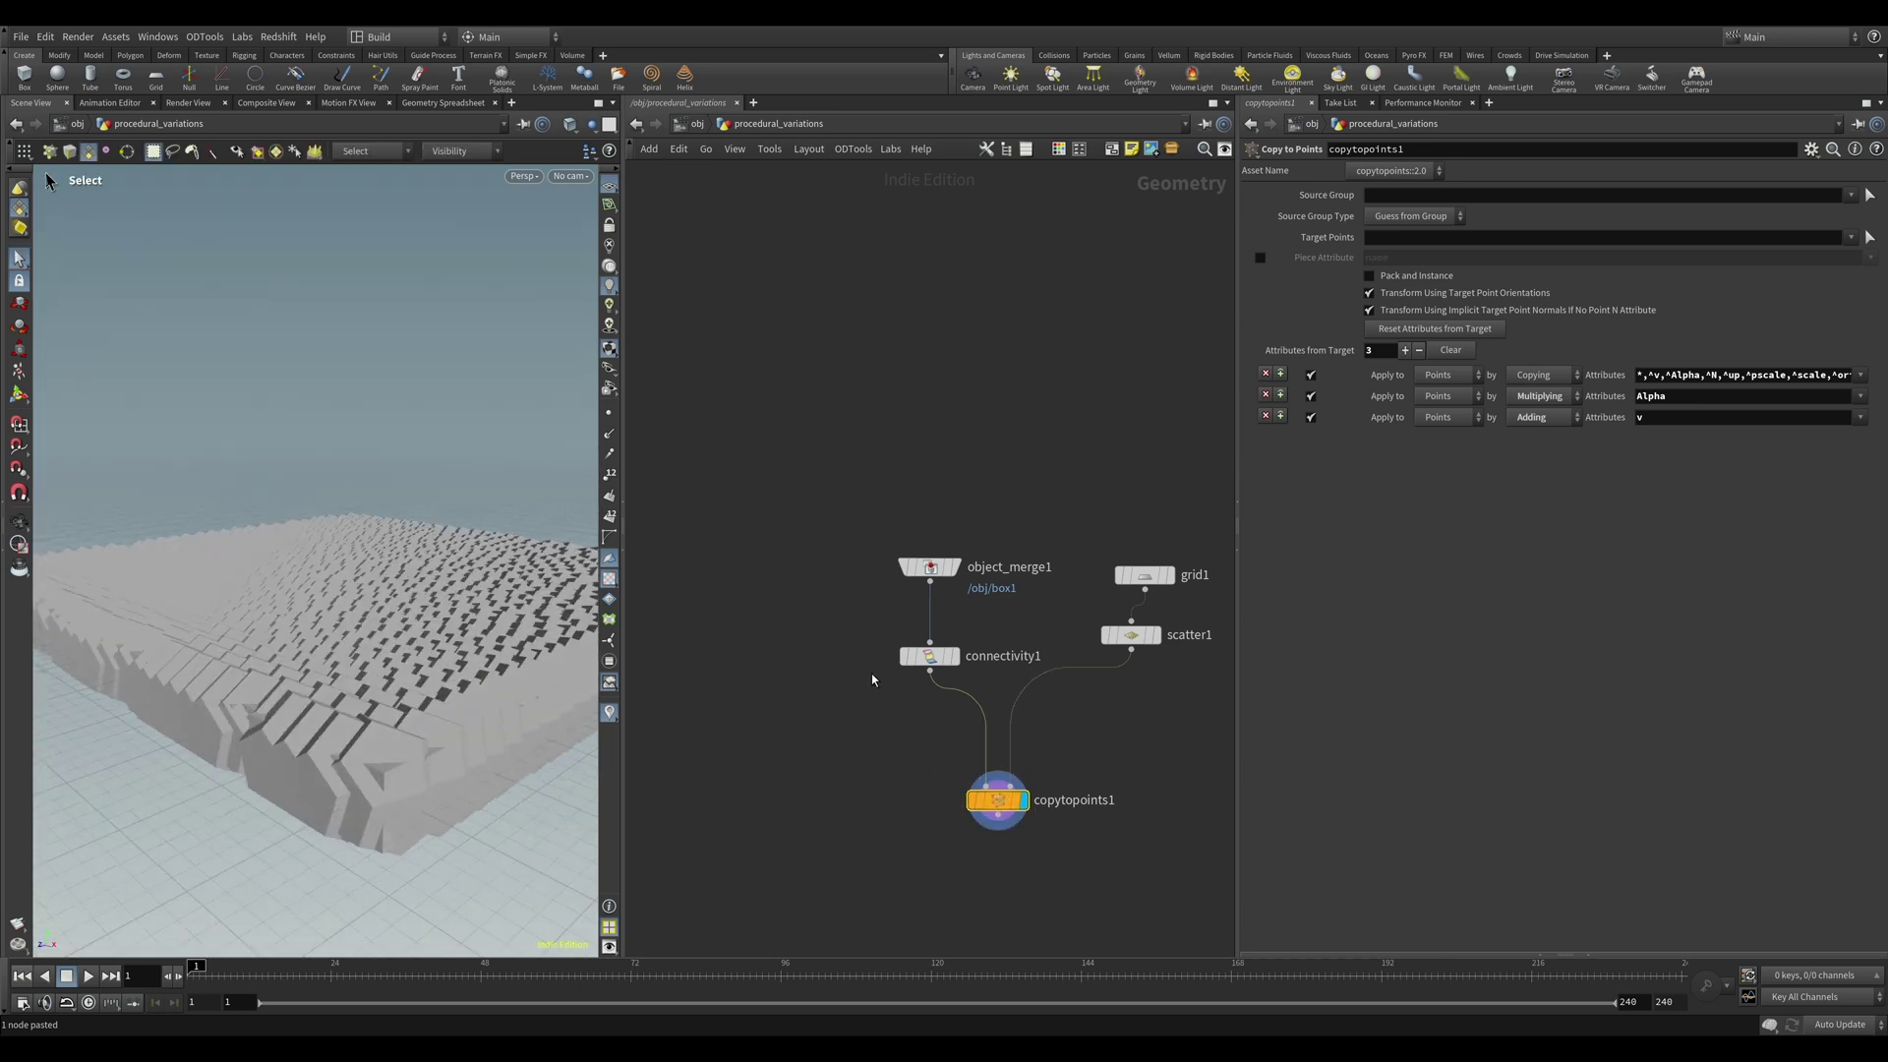
click(919, 656)
click(423, 102)
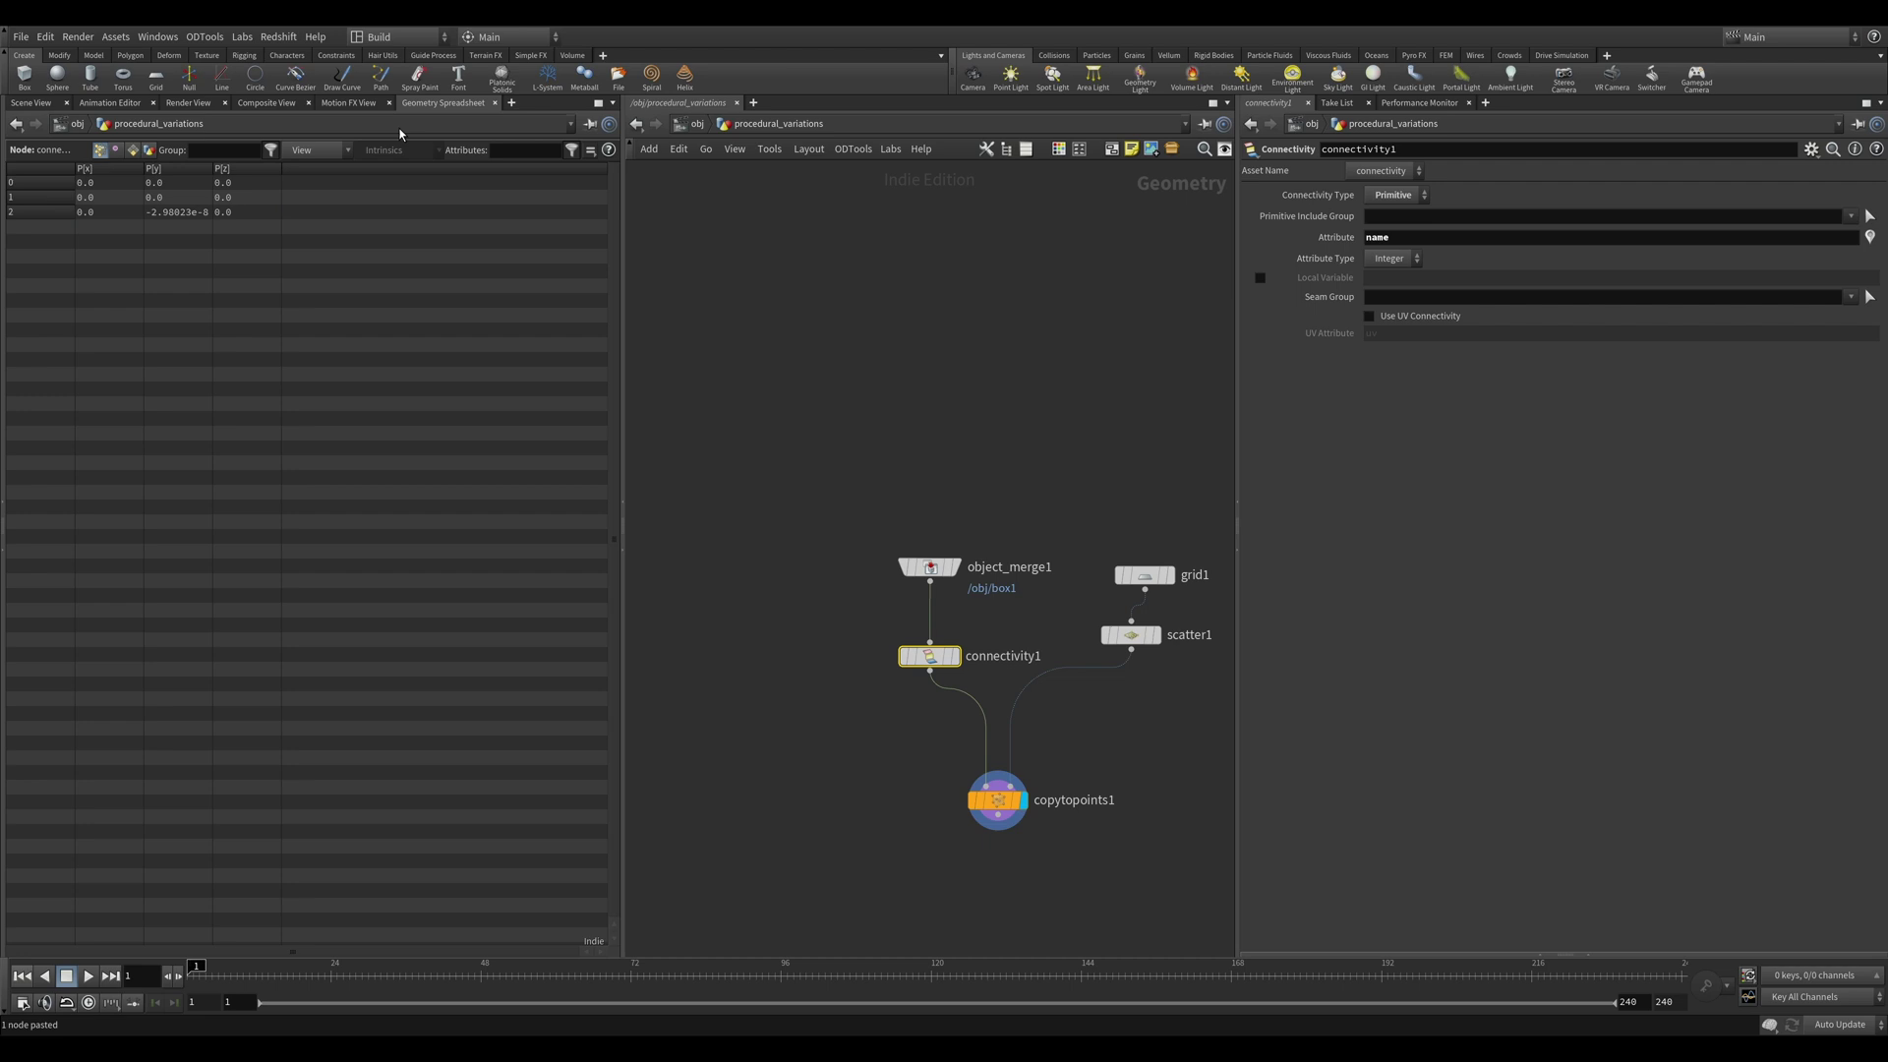
click(133, 150)
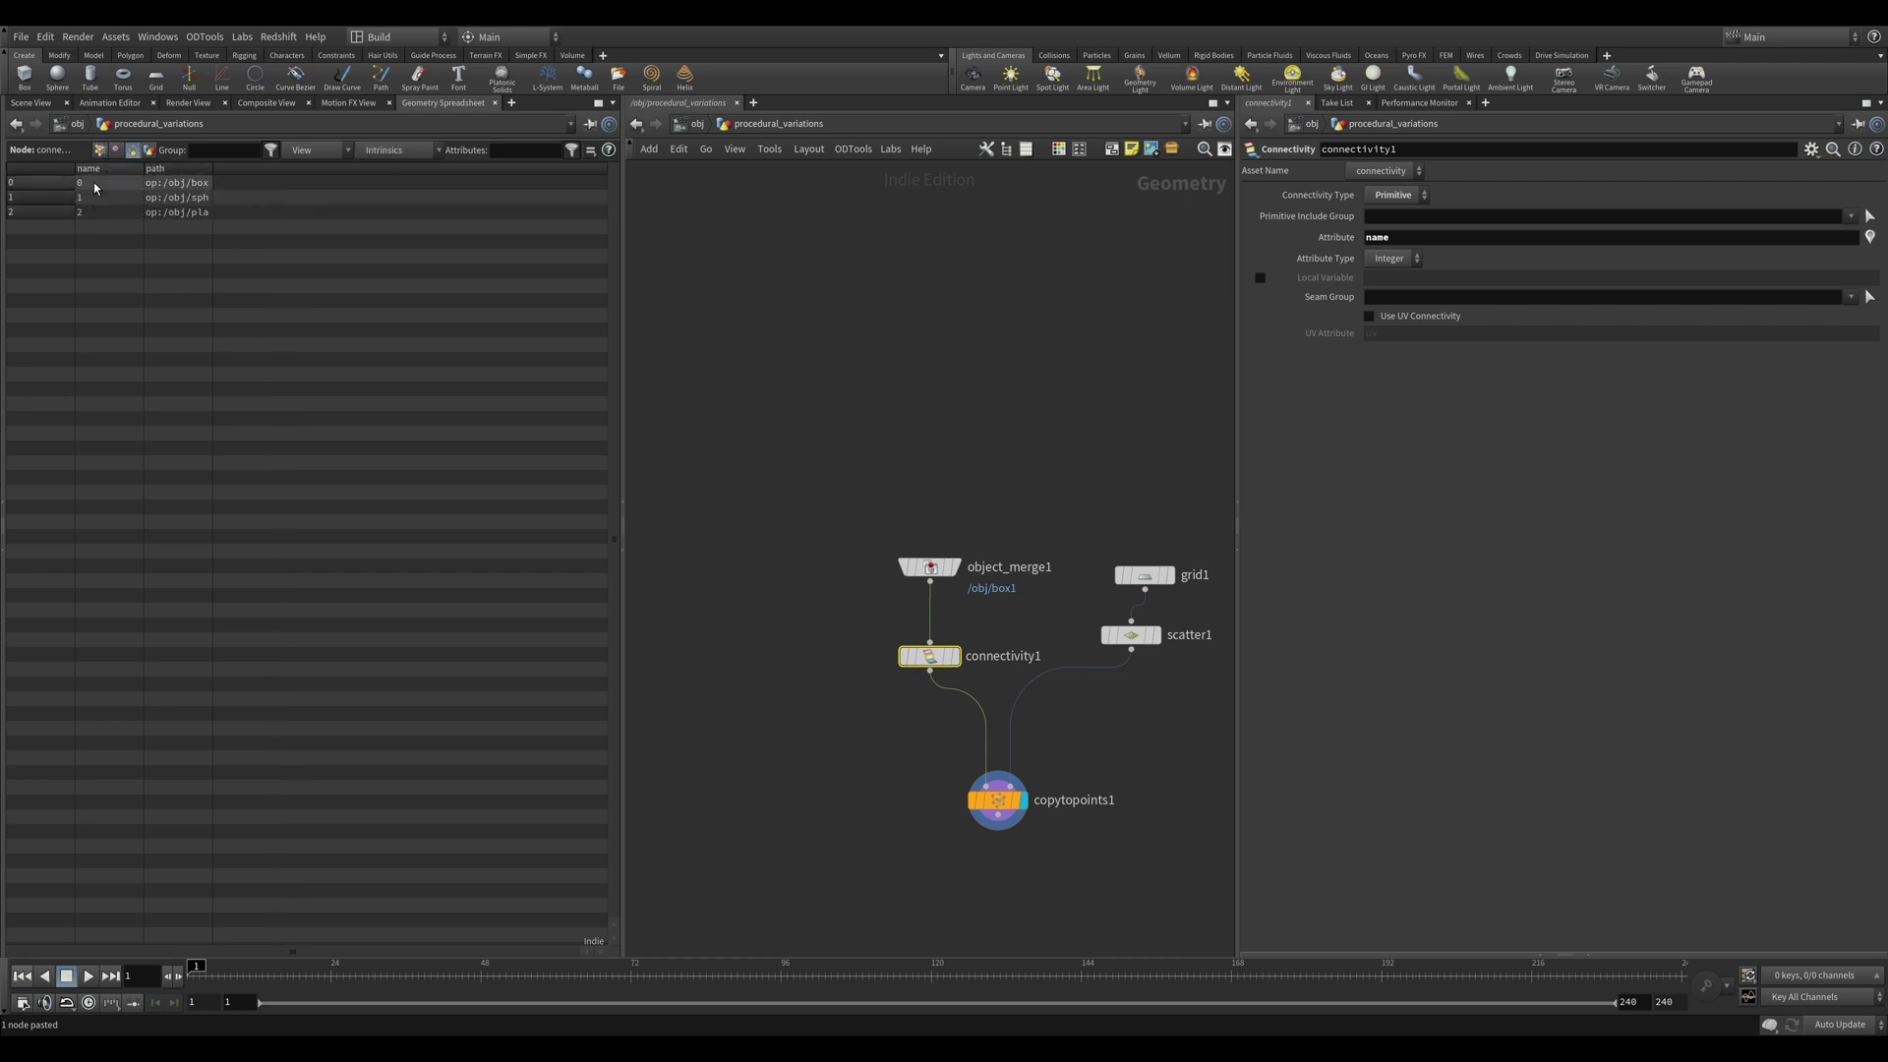
click(31, 104)
middle_drag(1140, 600, 968, 590)
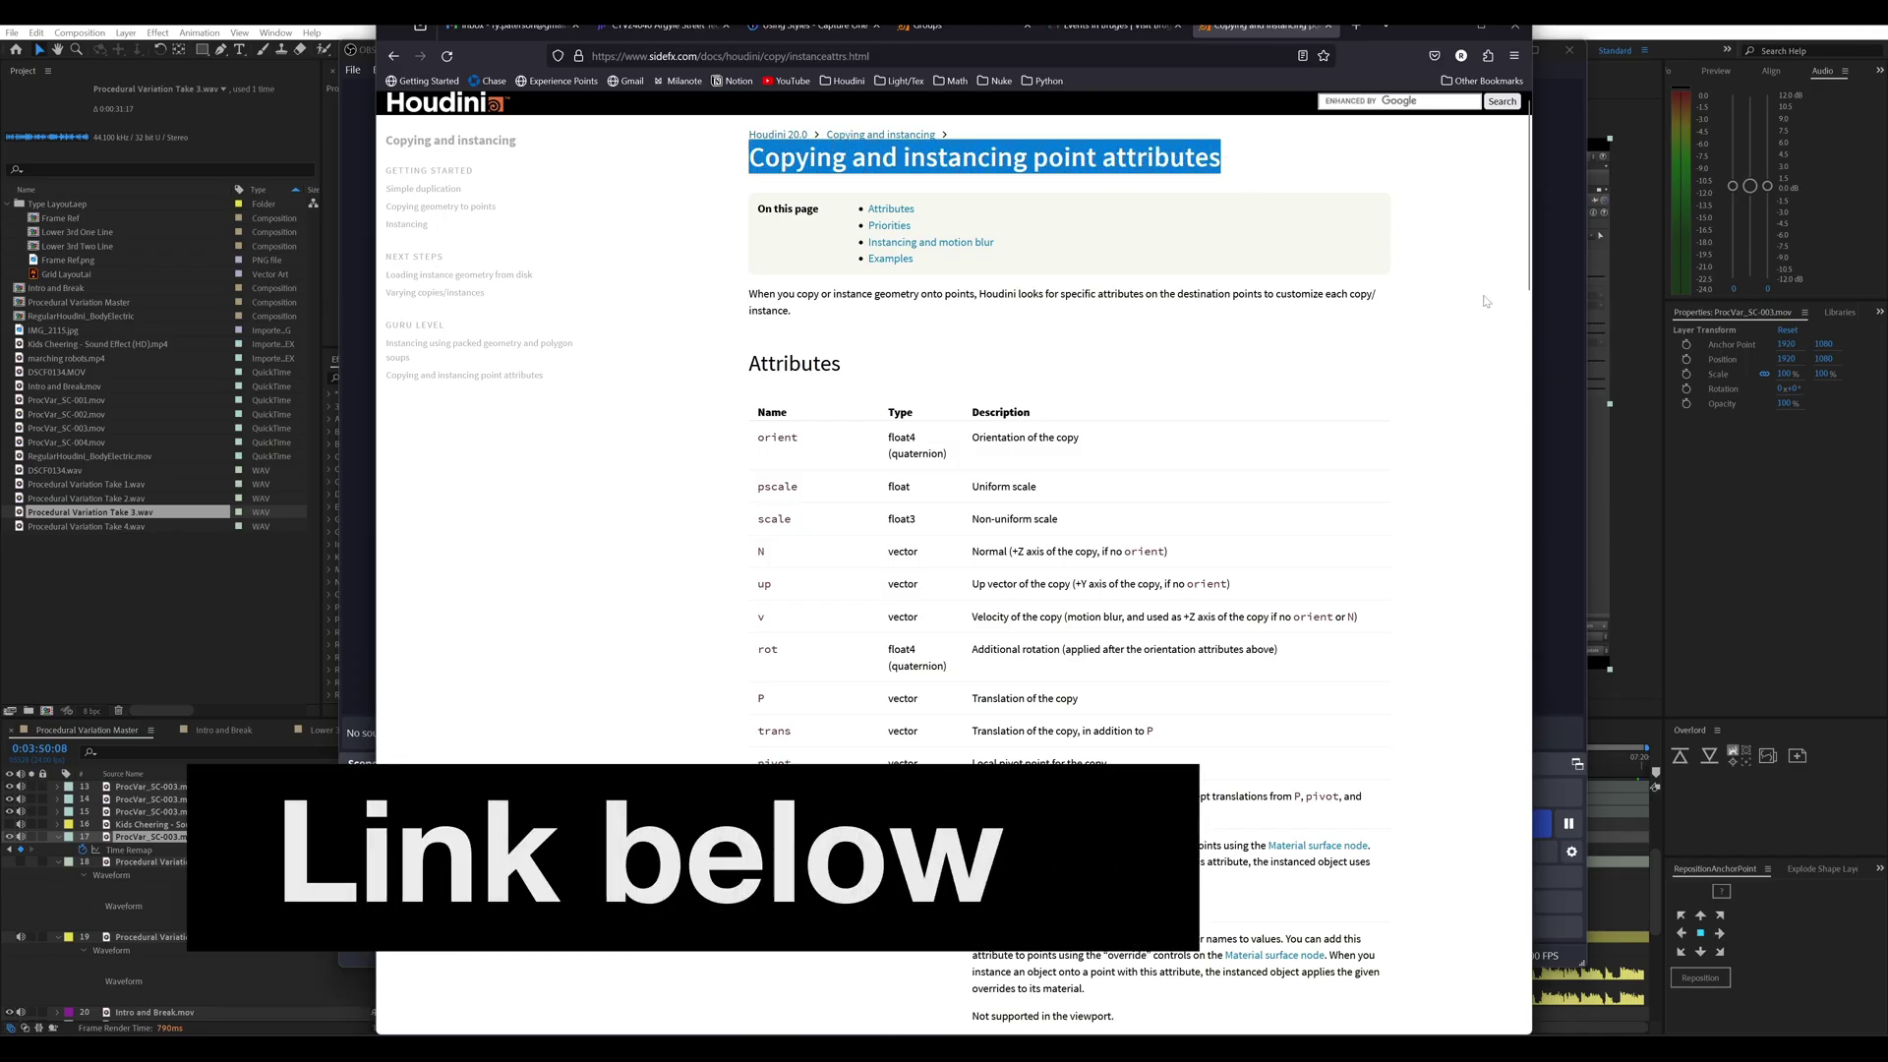
Scroll the docs through the Attributes table, Priorities and motion blur sections.
scroll(1435, 332, down, 3)
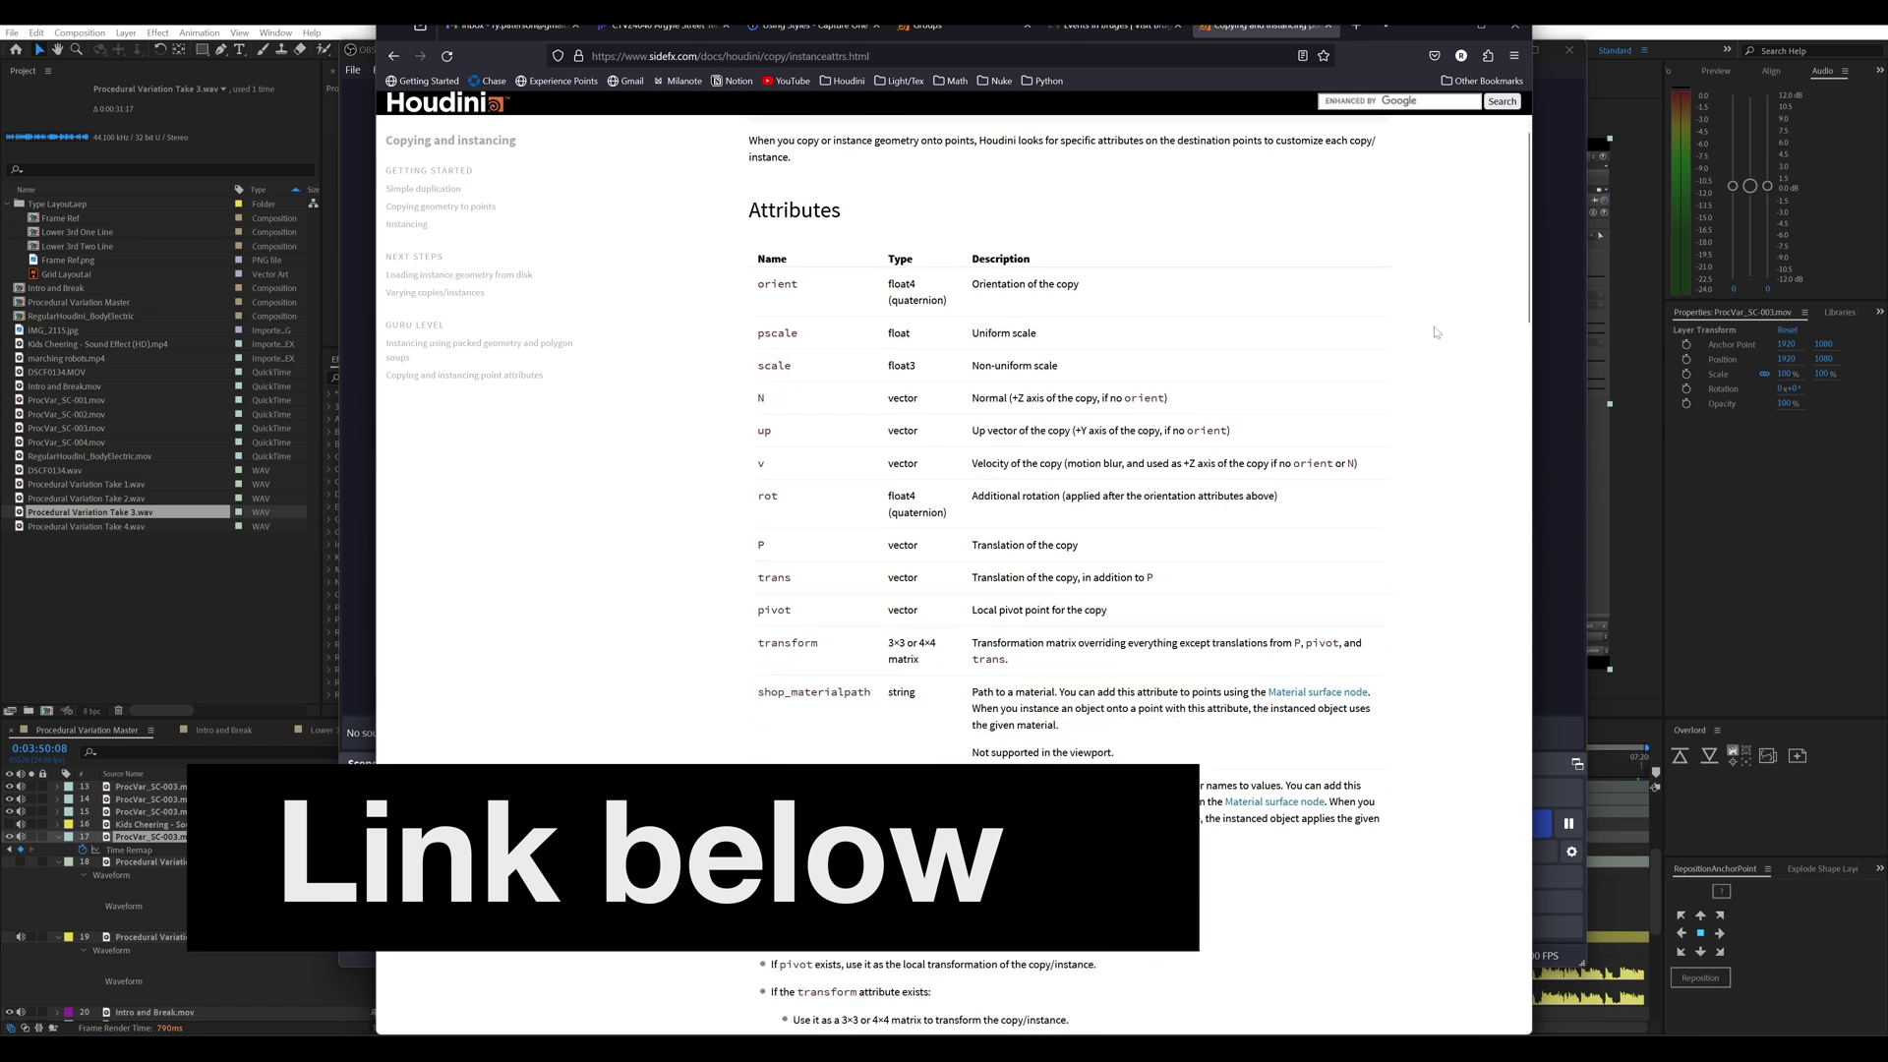
scroll(1434, 333, down, 2)
scroll(1435, 333, down, 1)
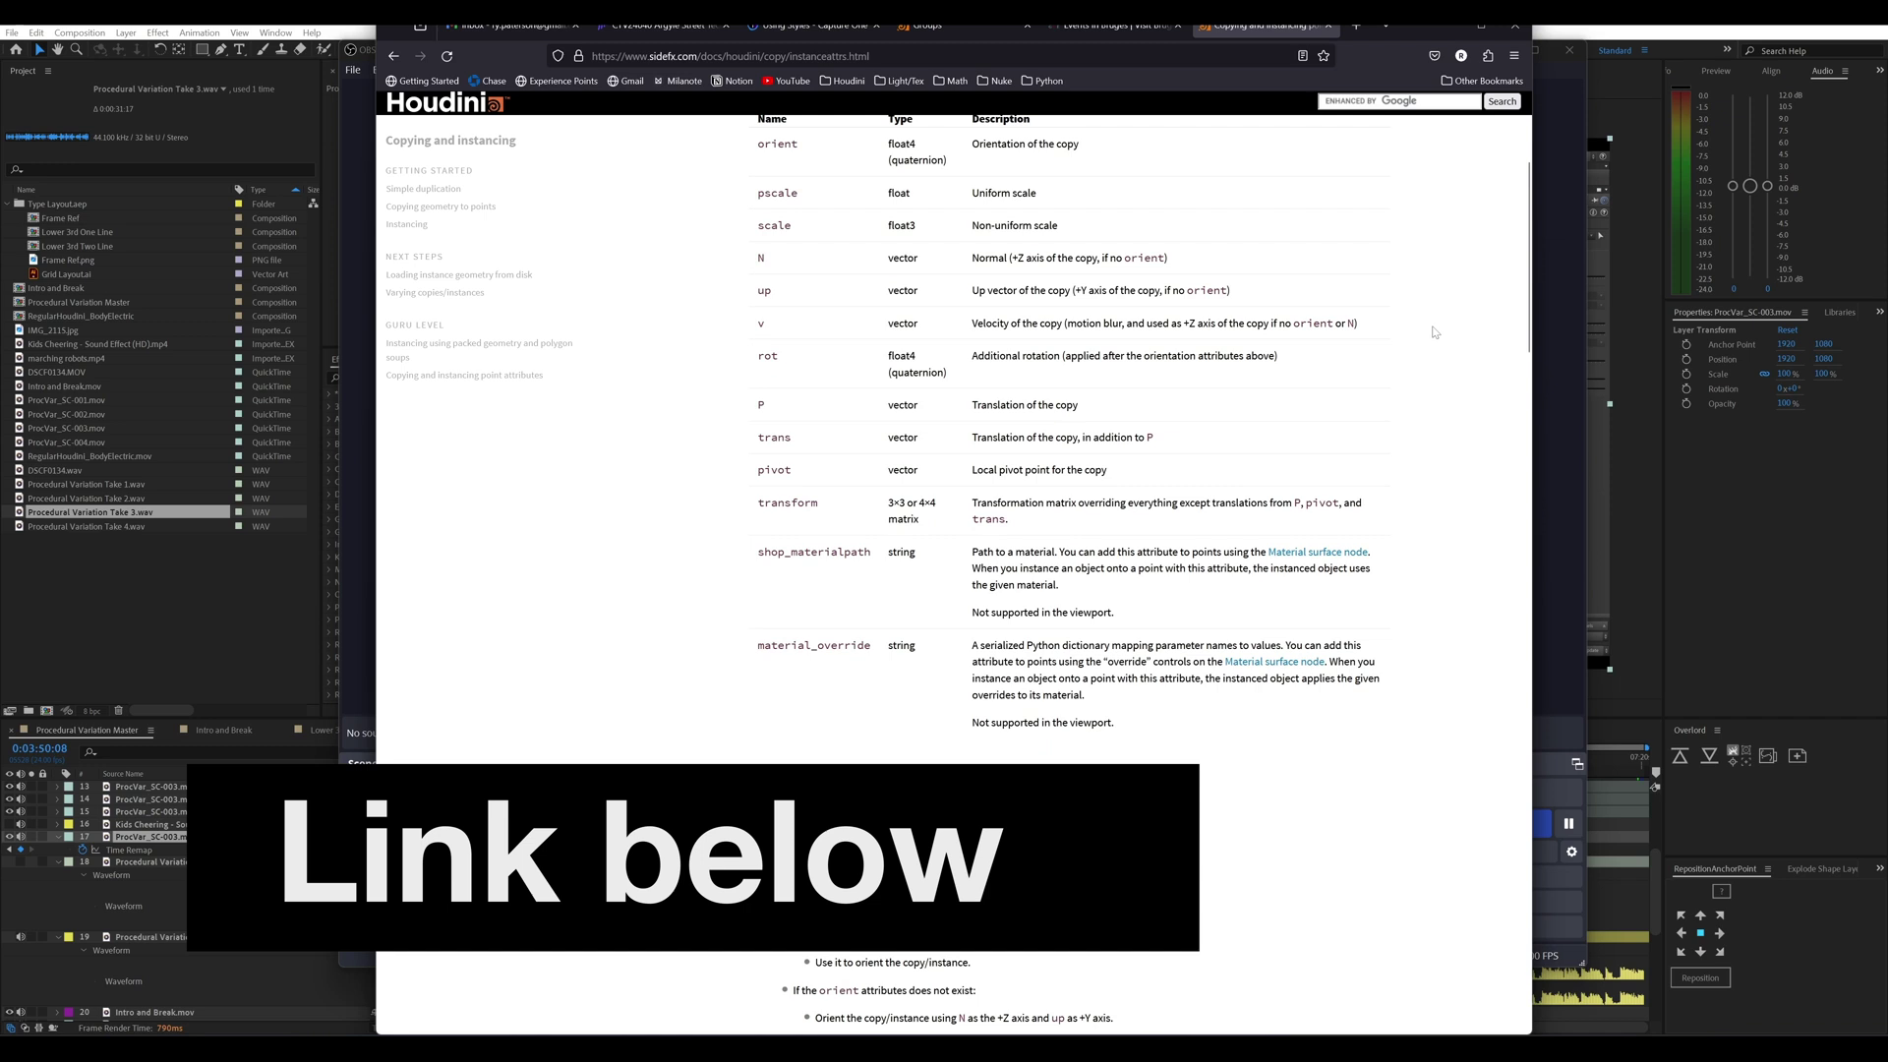
scroll(1434, 332, down, 1)
scroll(1434, 333, down, 2)
scroll(1434, 332, down, 1)
scroll(1434, 333, down, 1)
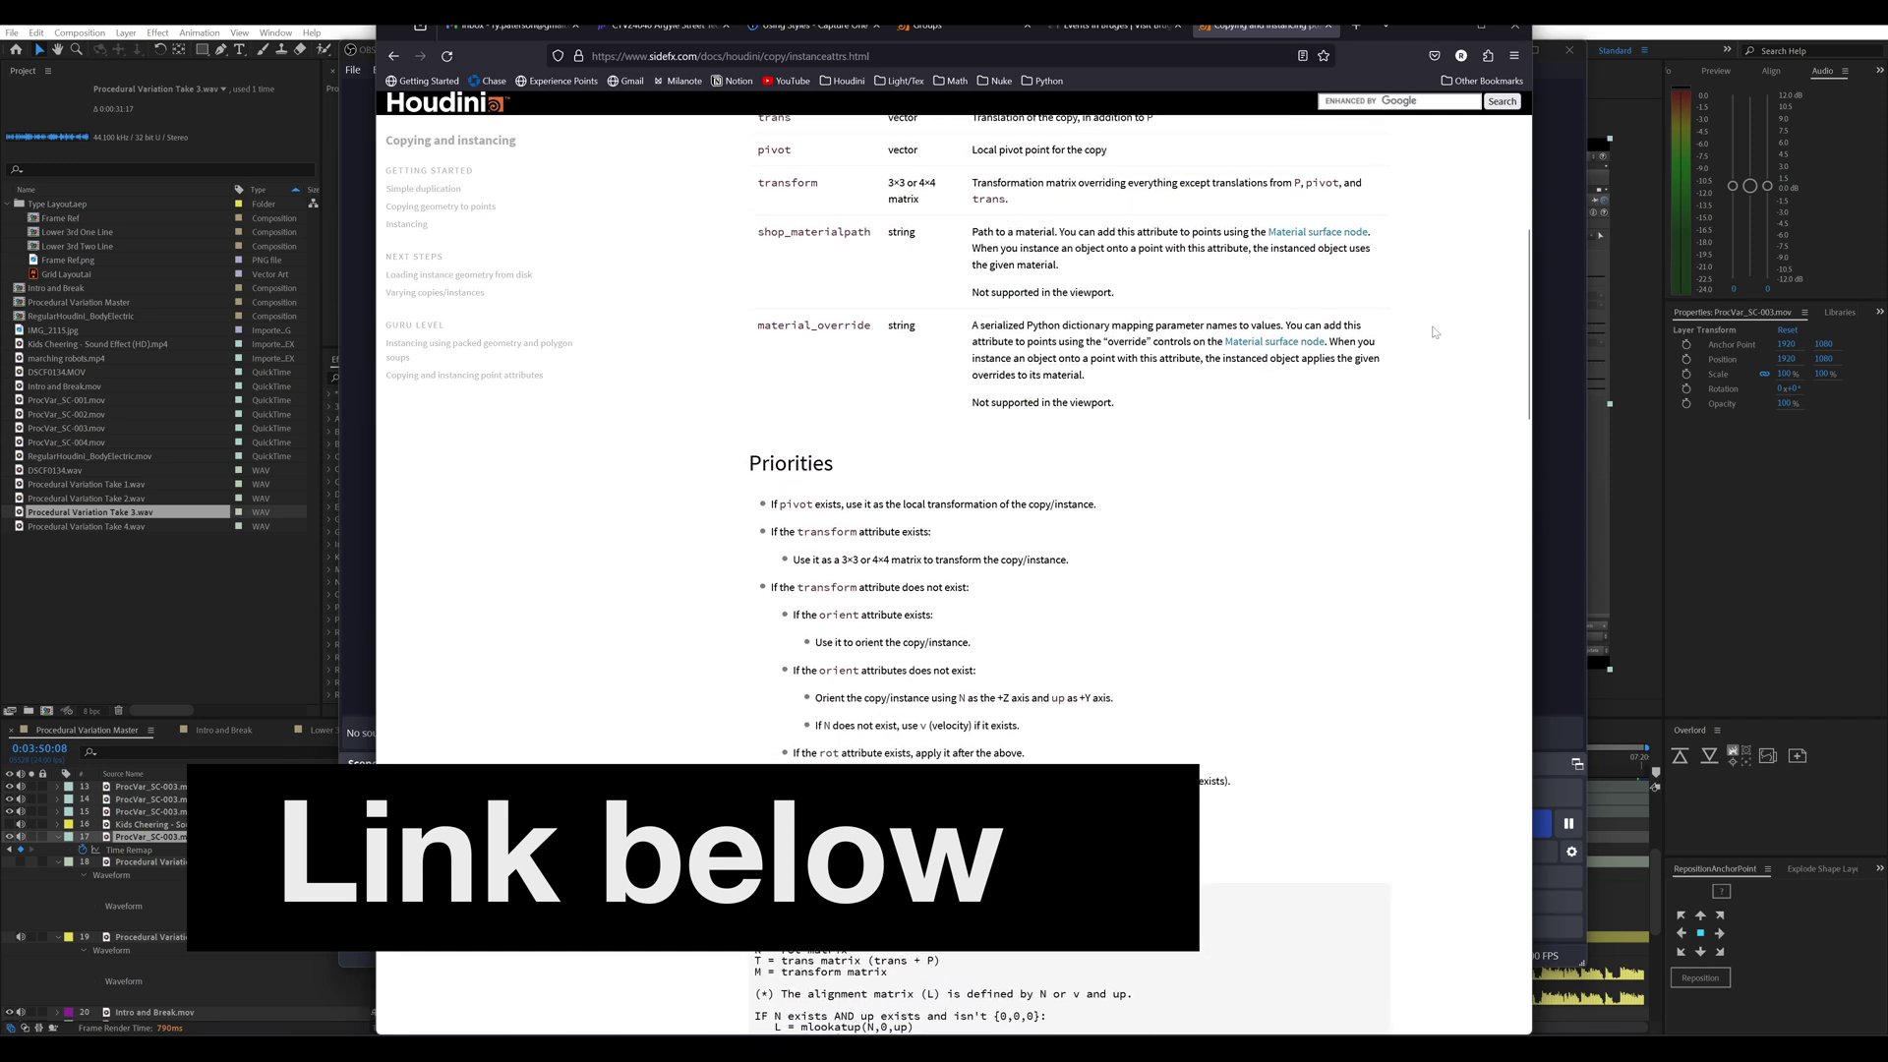
scroll(1435, 332, down, 2)
scroll(1435, 332, down, 2)
scroll(1434, 332, down, 2)
scroll(1435, 332, down, 2)
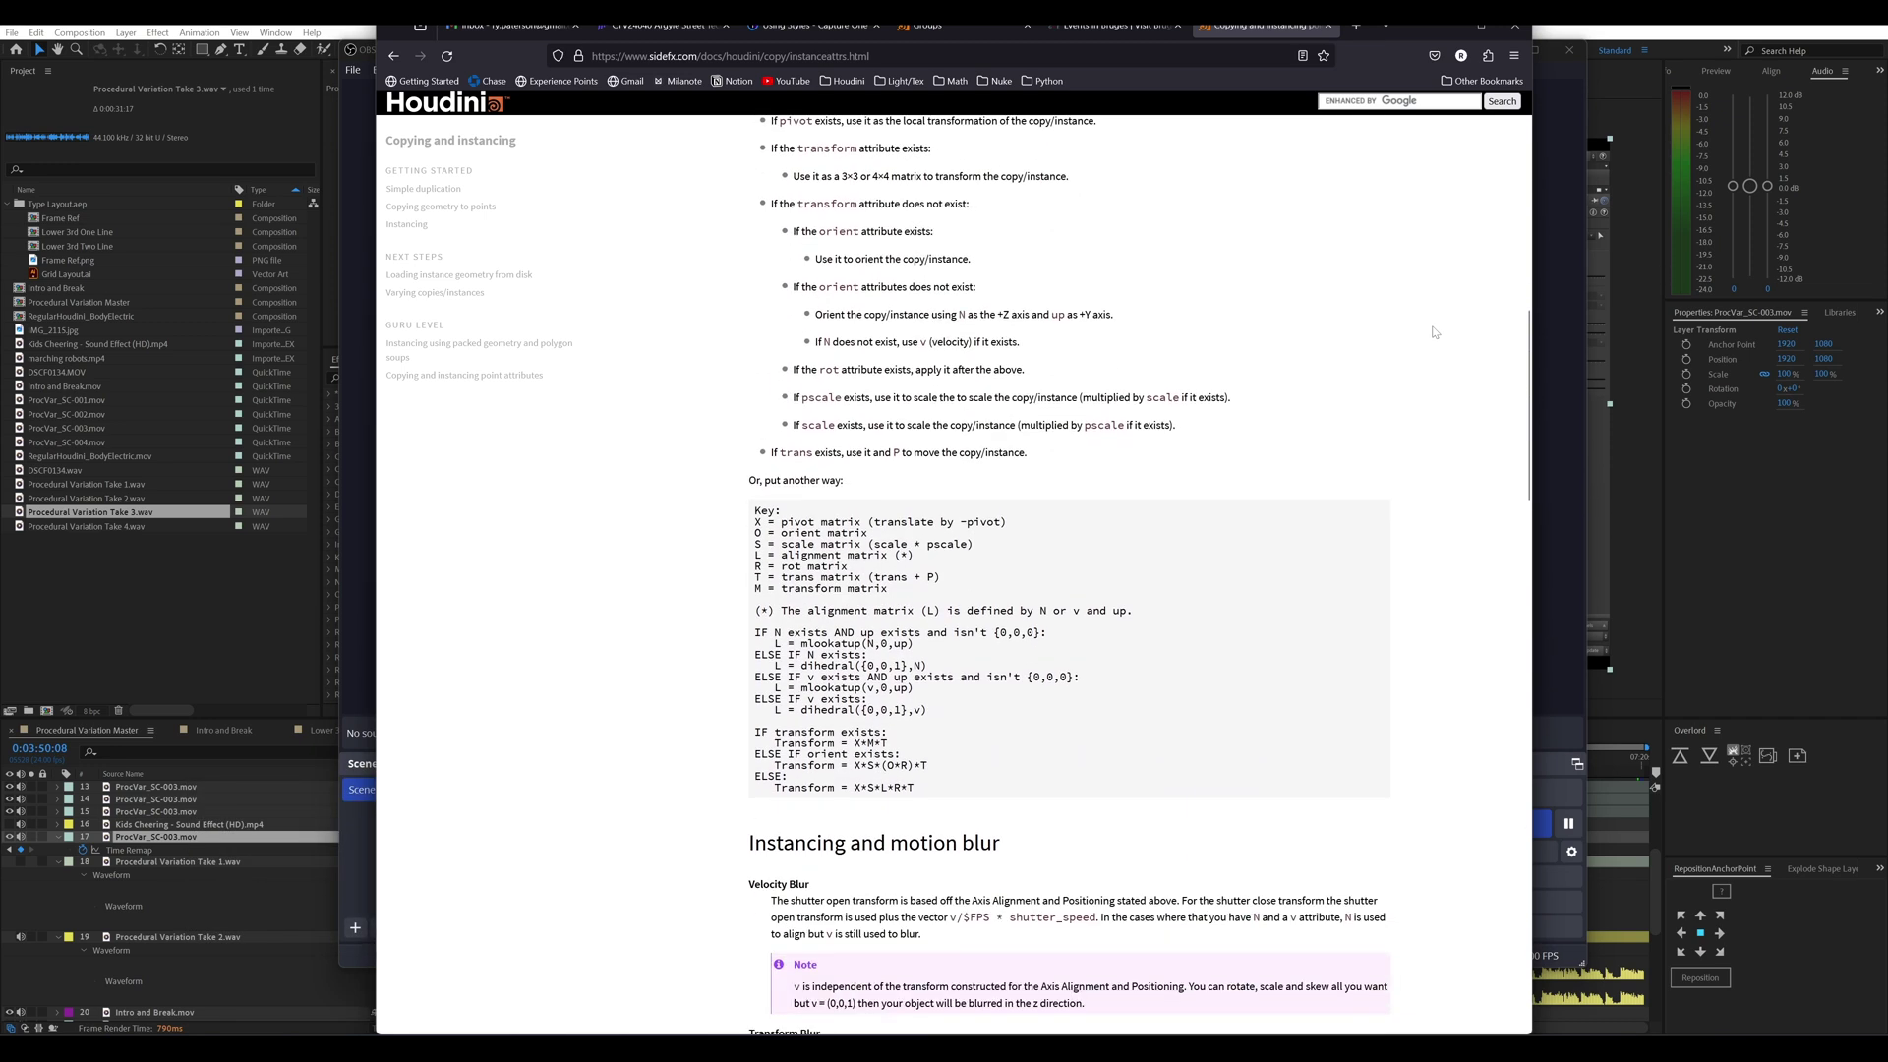
scroll(1435, 333, down, 1)
scroll(1435, 332, down, 2)
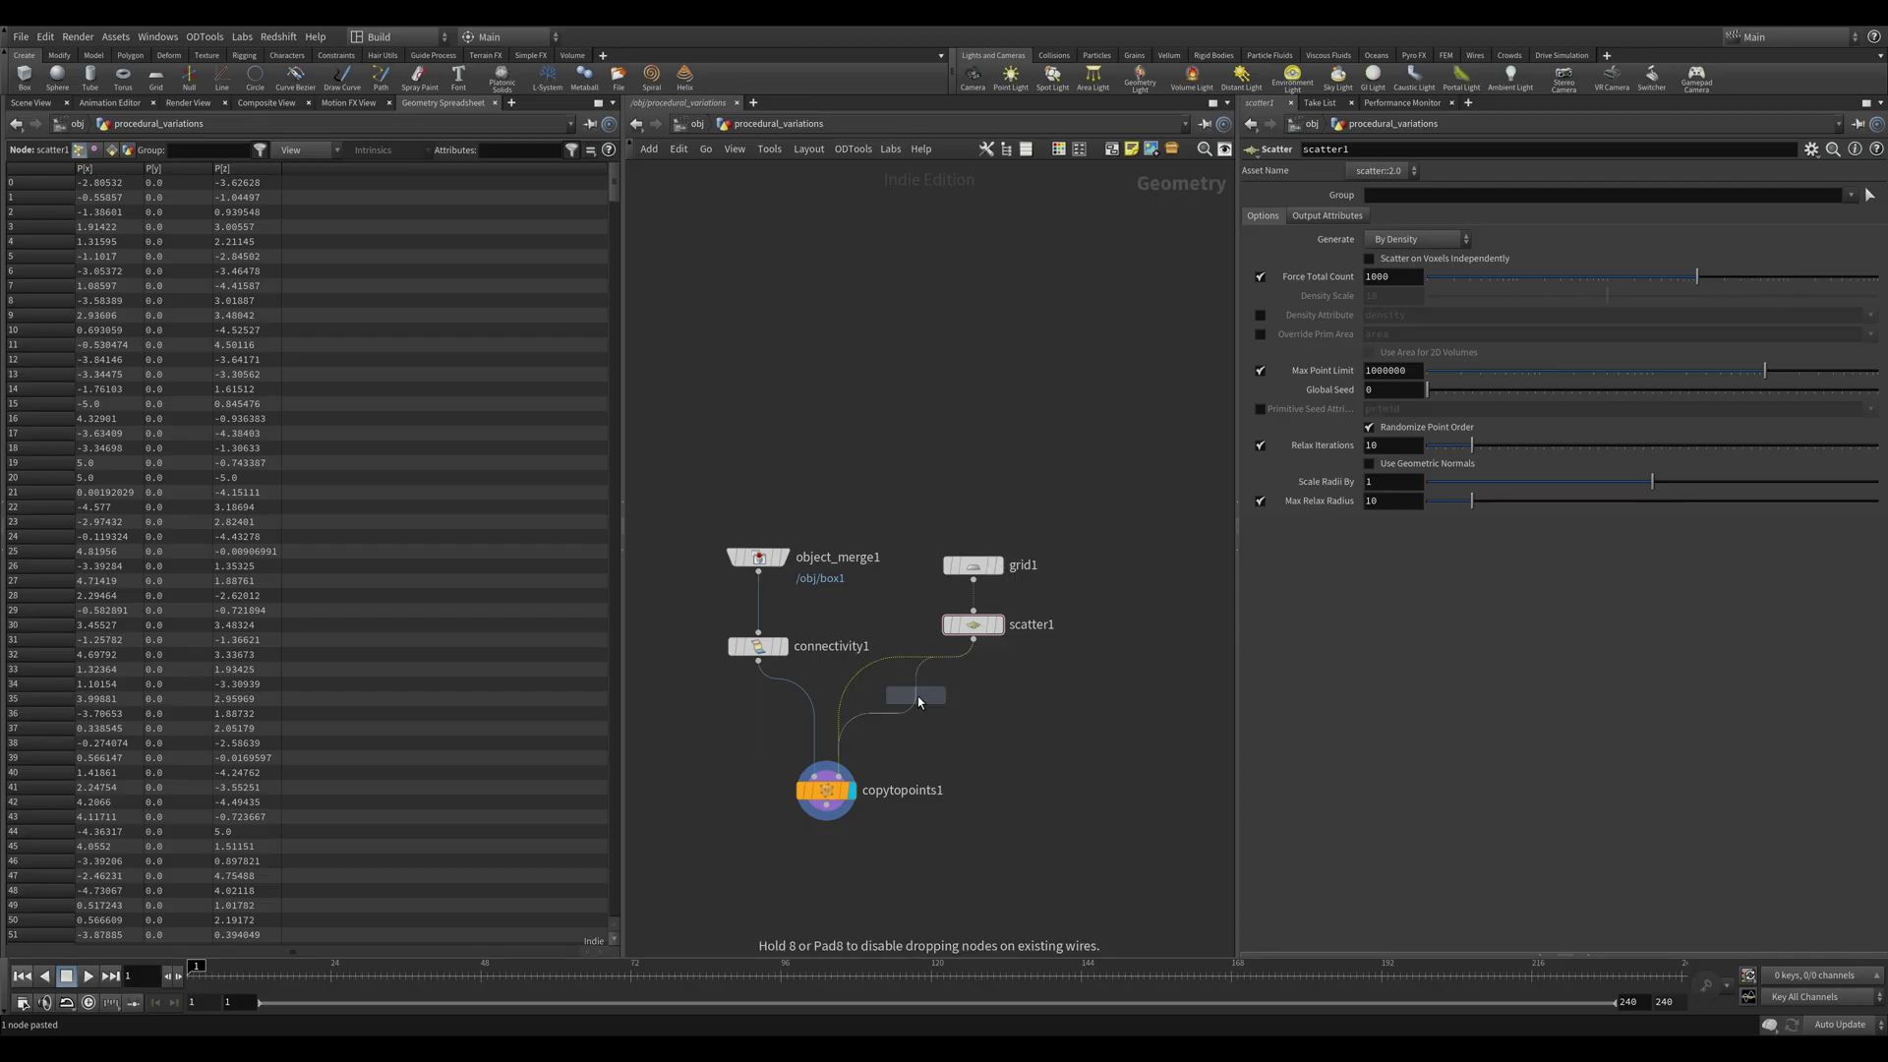
click(1124, 598)
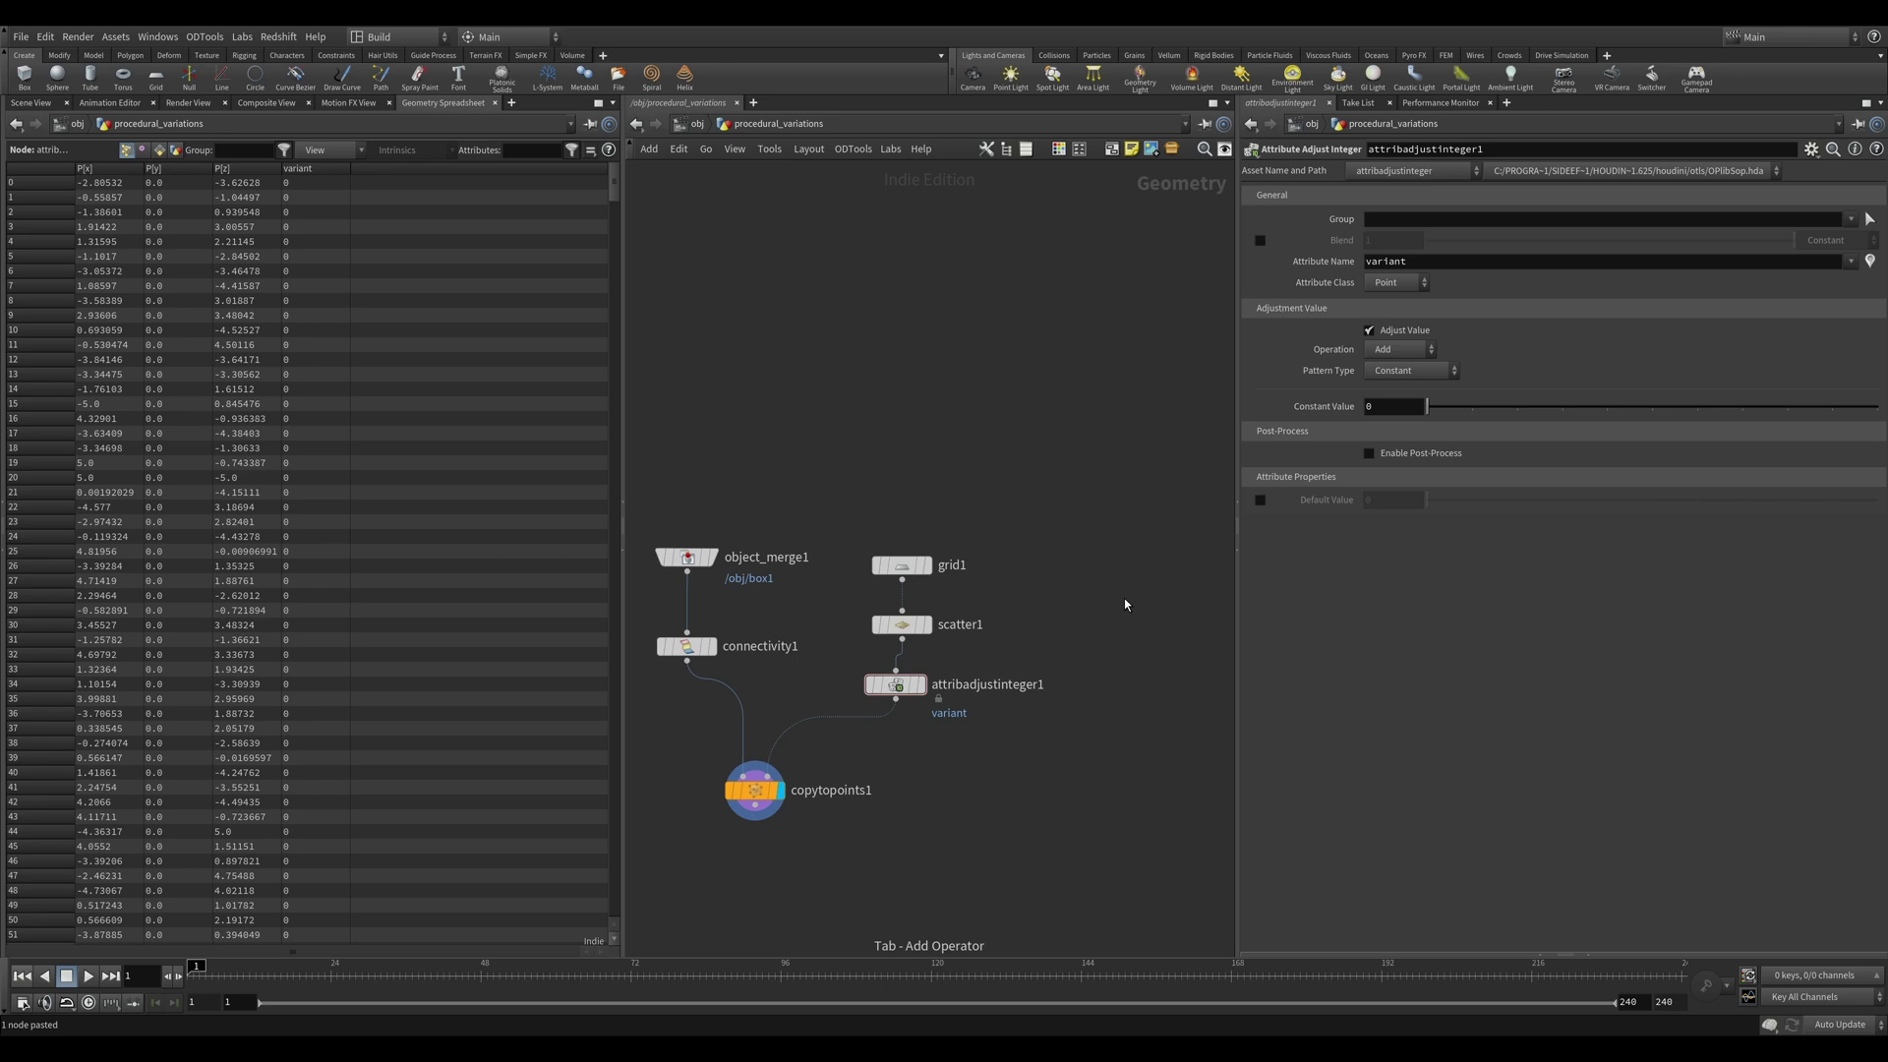
key(ctrl+v)
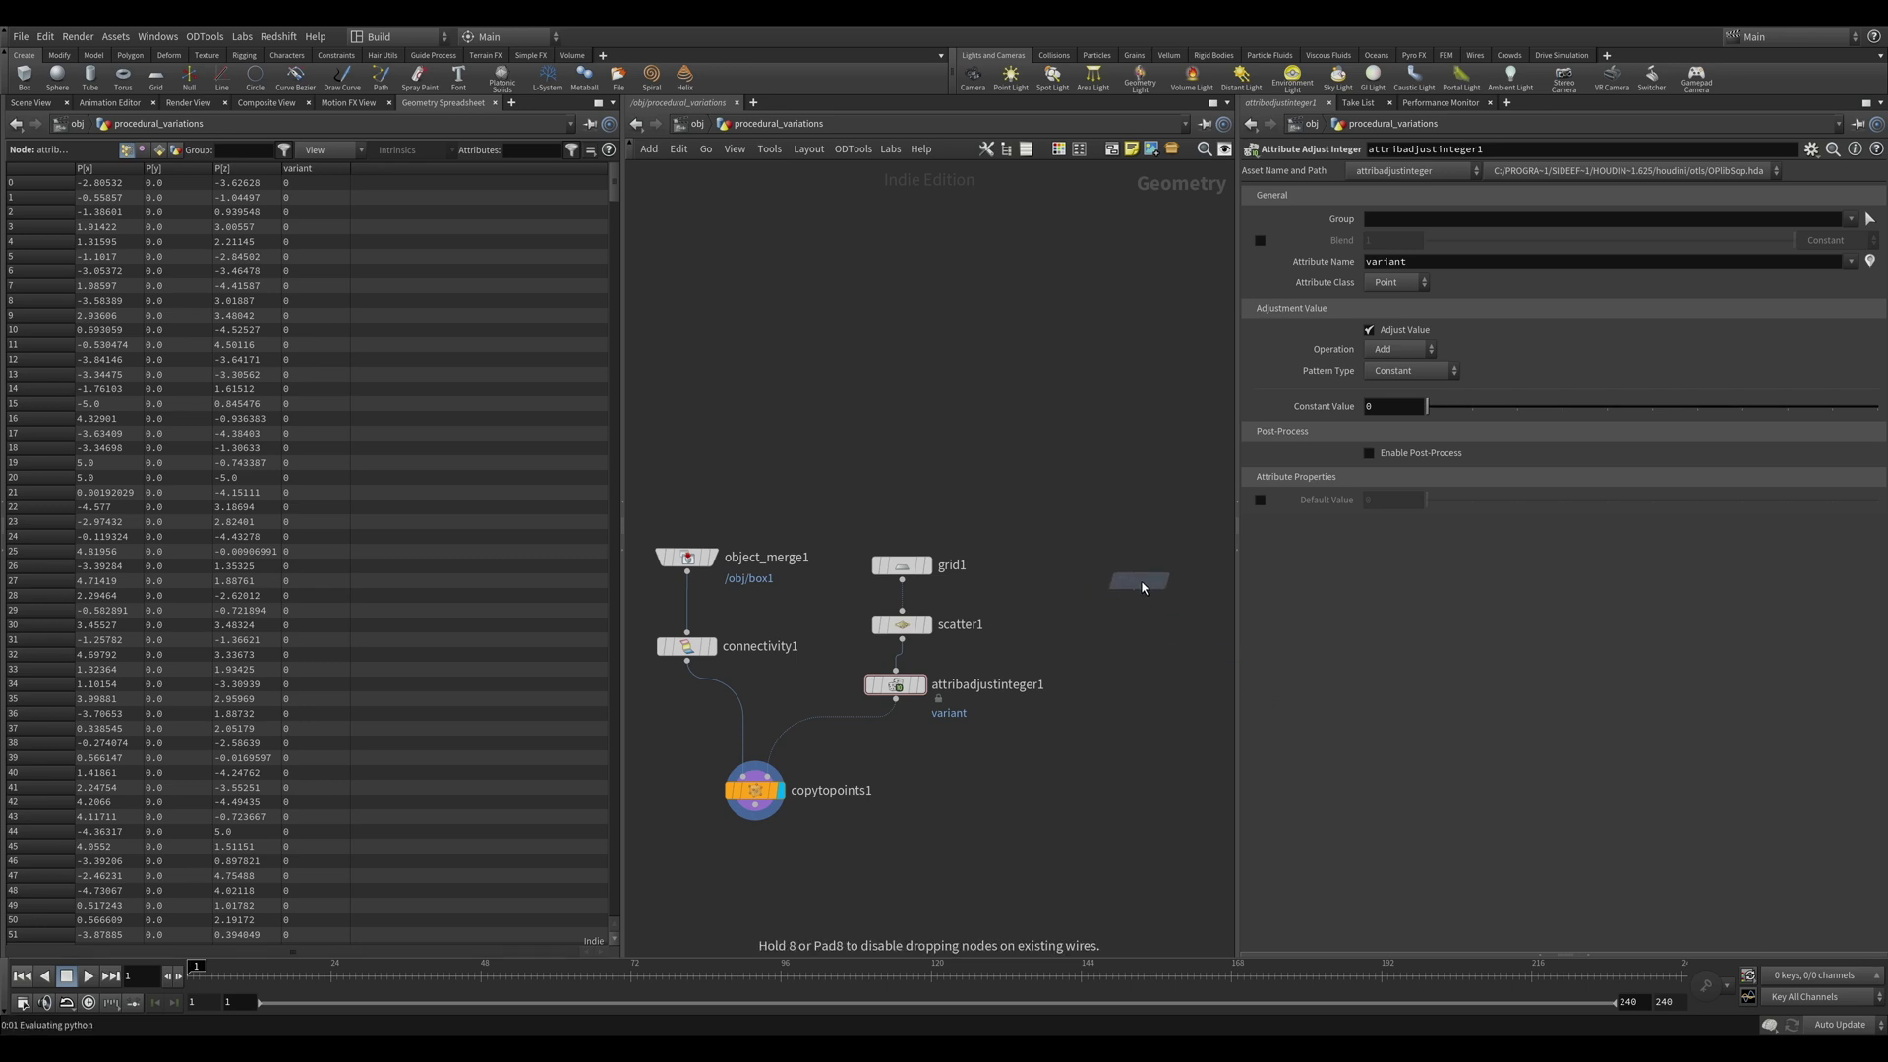
click(1130, 580)
drag(1077, 611, 947, 501)
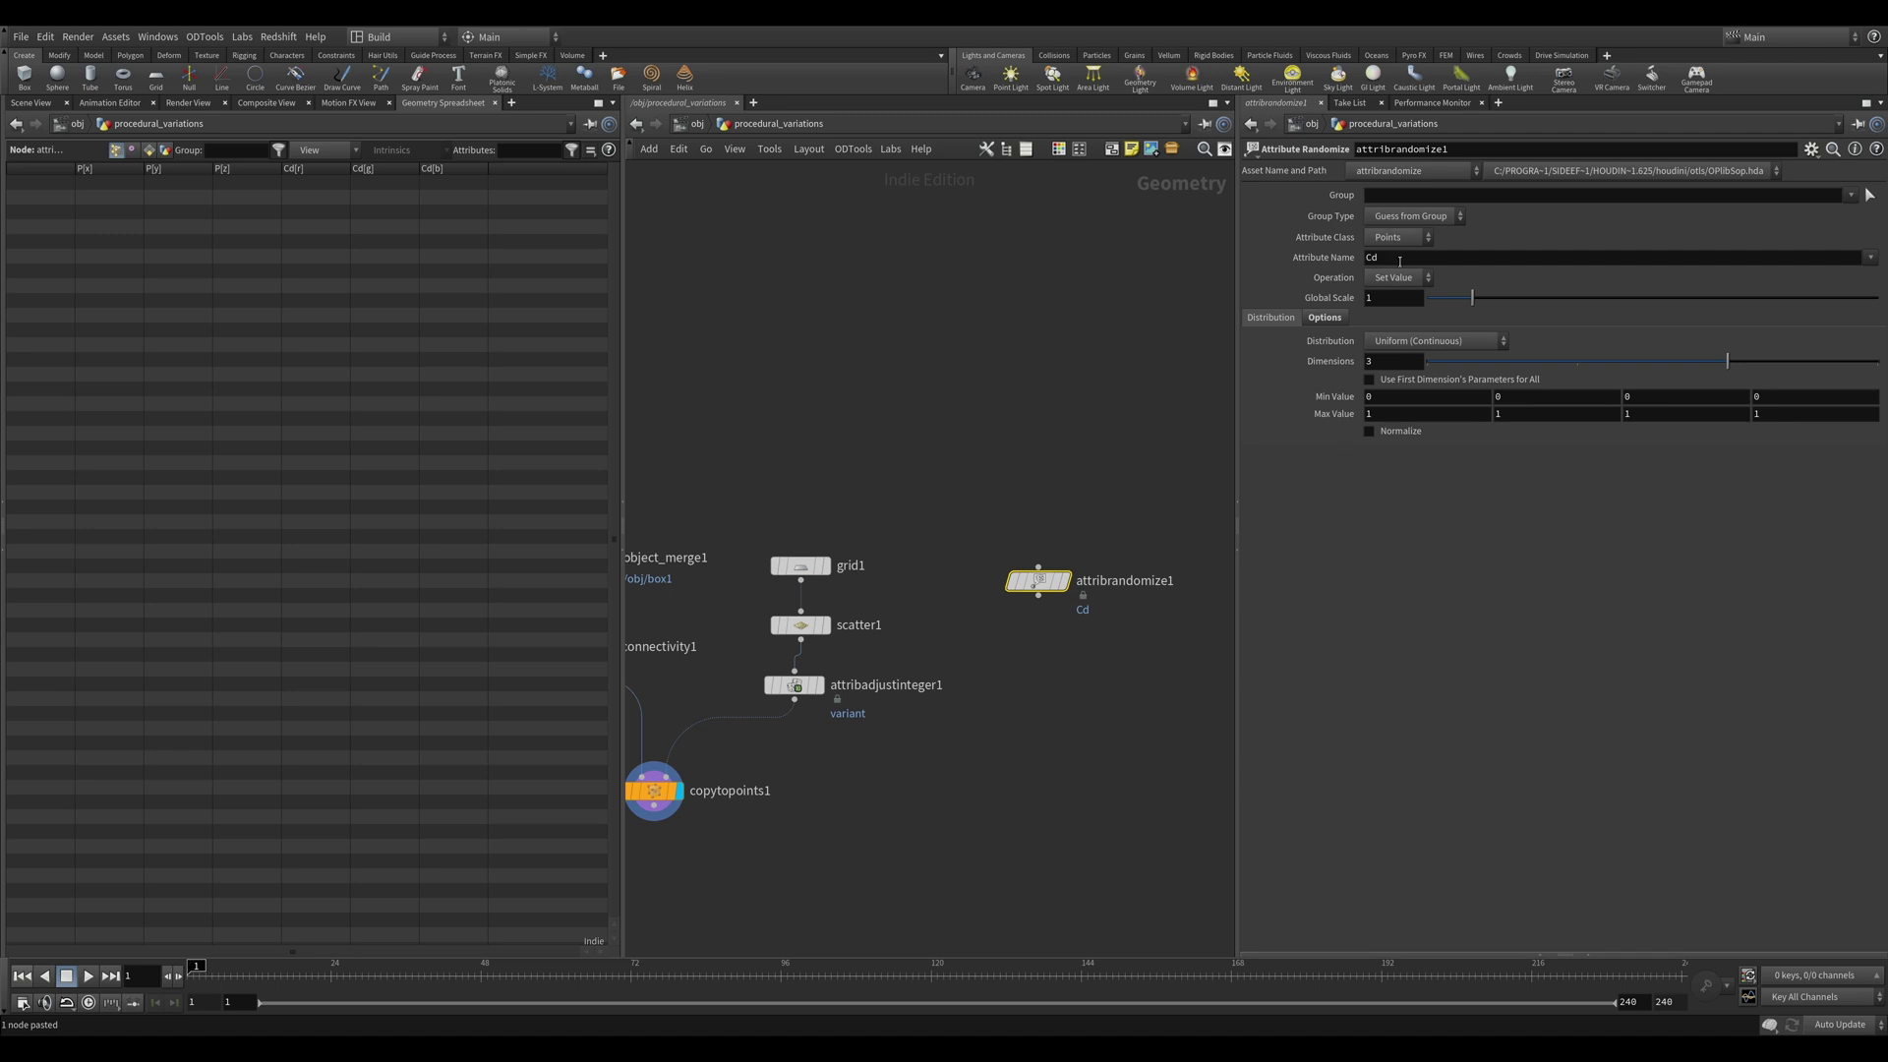
click(1037, 597)
key(Tab)
text(attribcast)
key(Return)
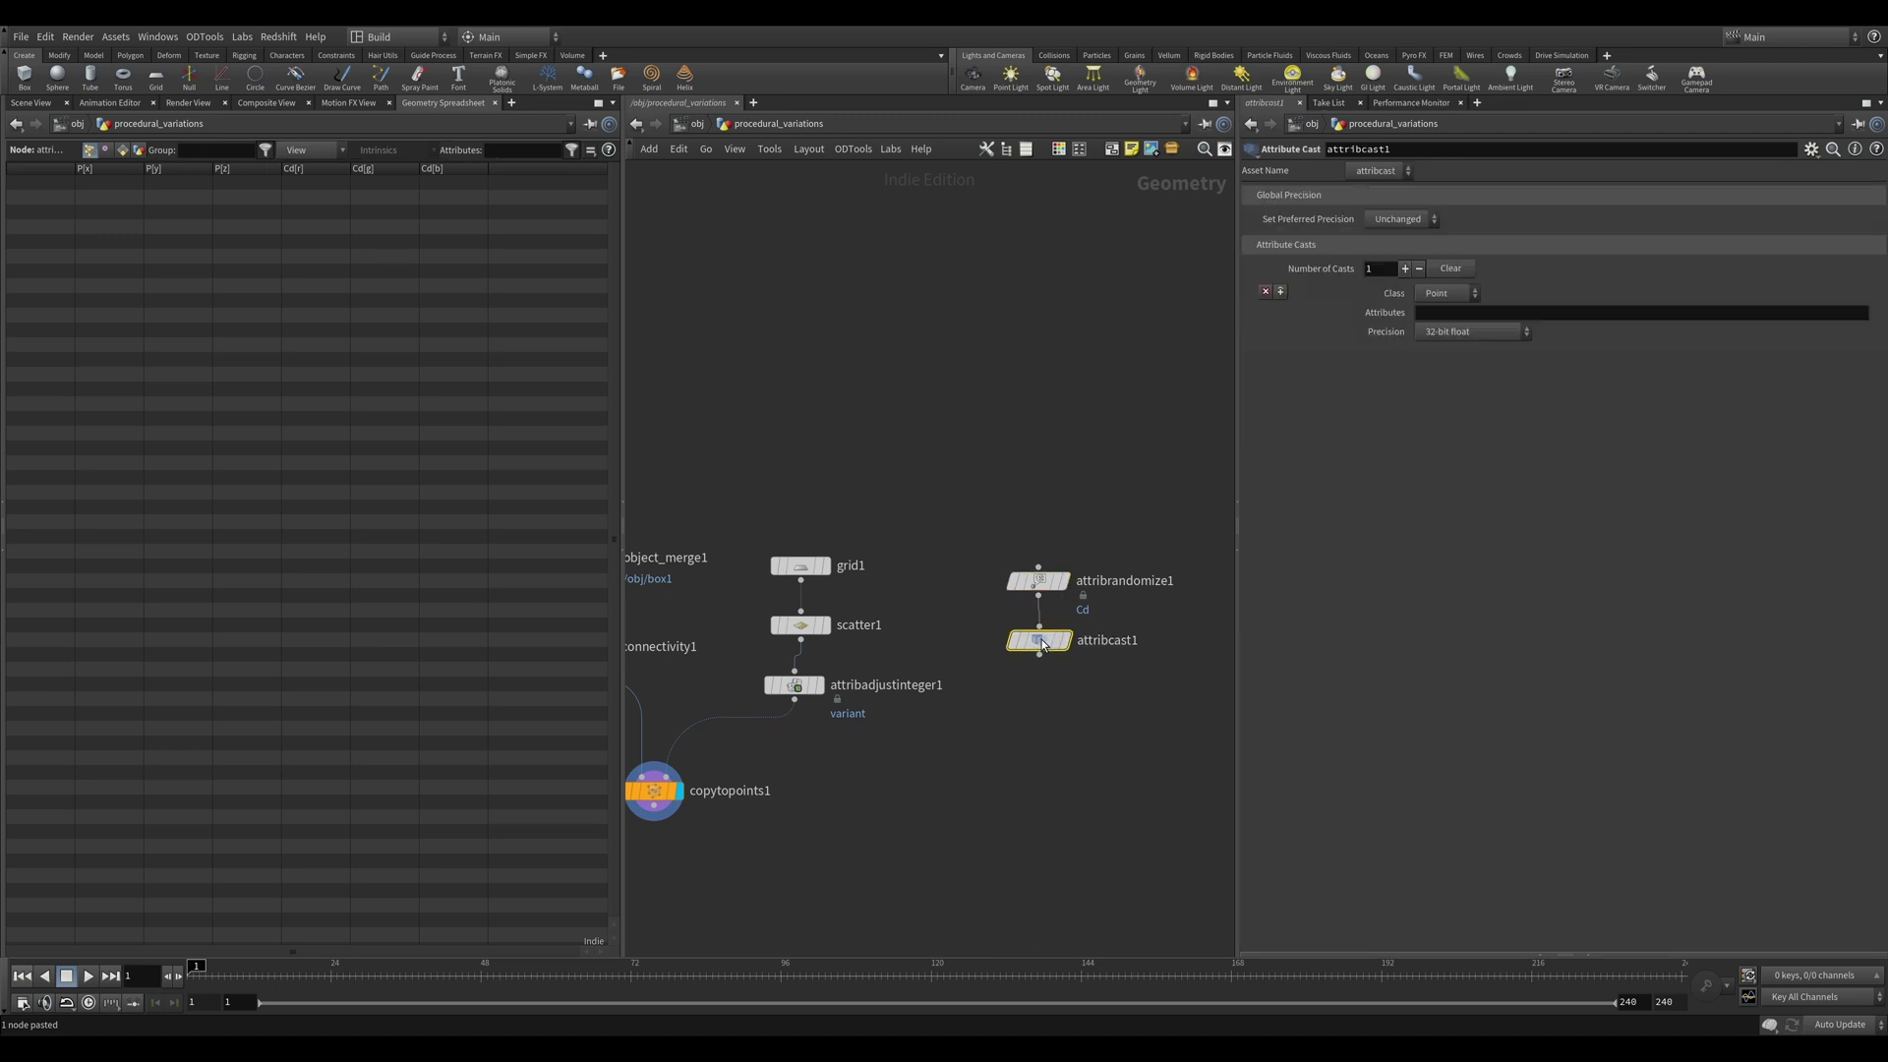
click(1039, 640)
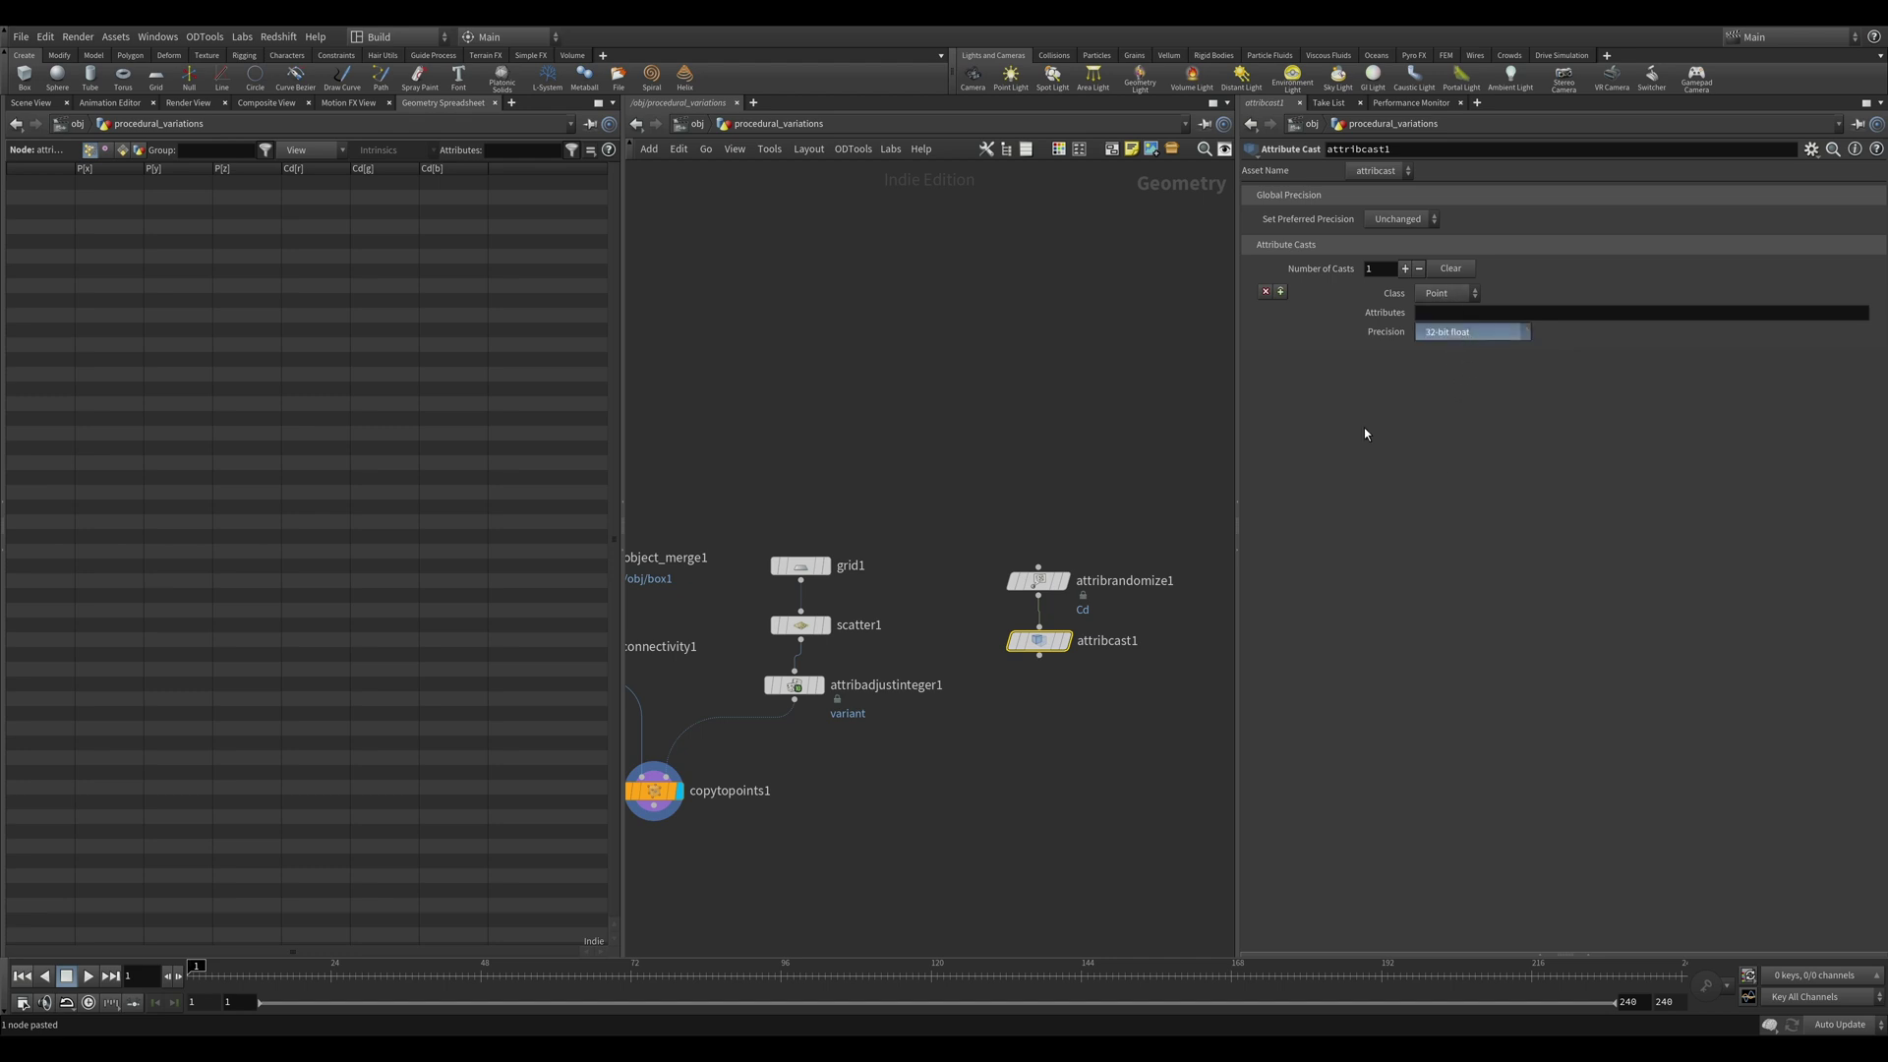
middle_drag(879, 734, 911, 717)
drag(1012, 536, 1145, 686)
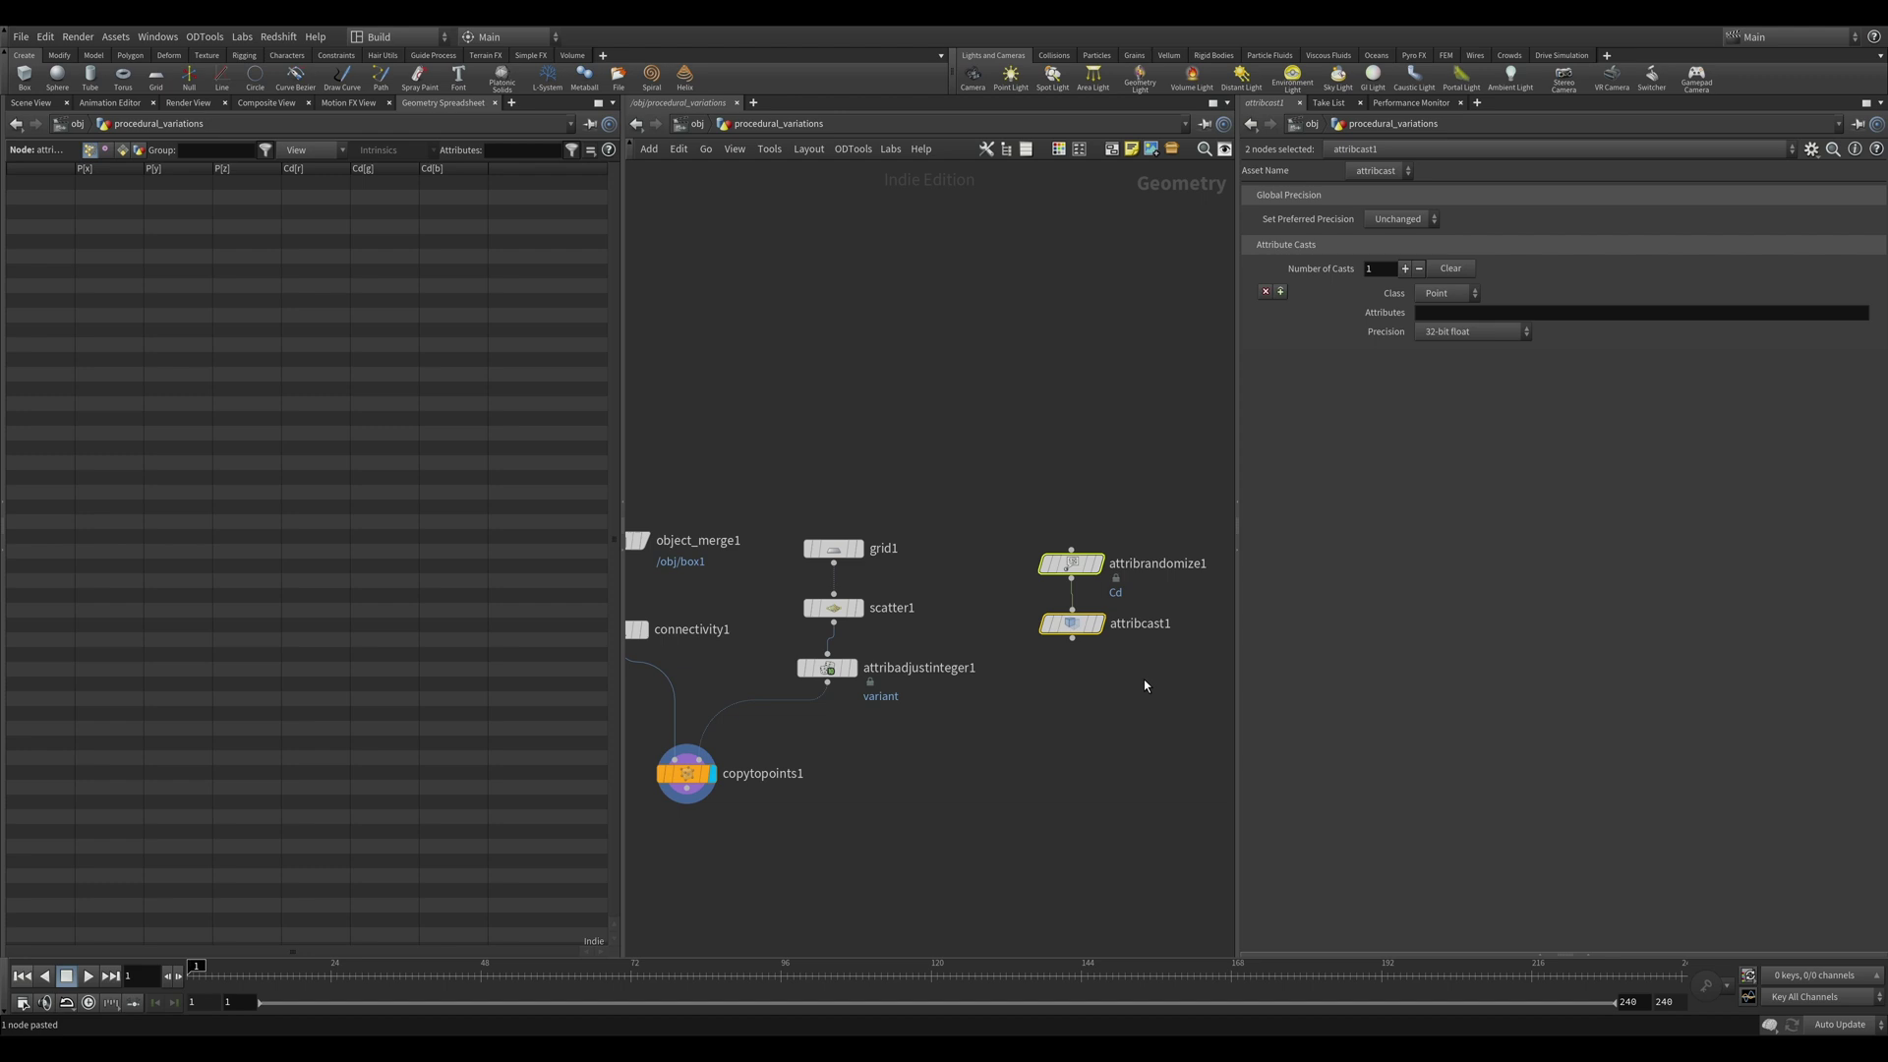
key(Delete)
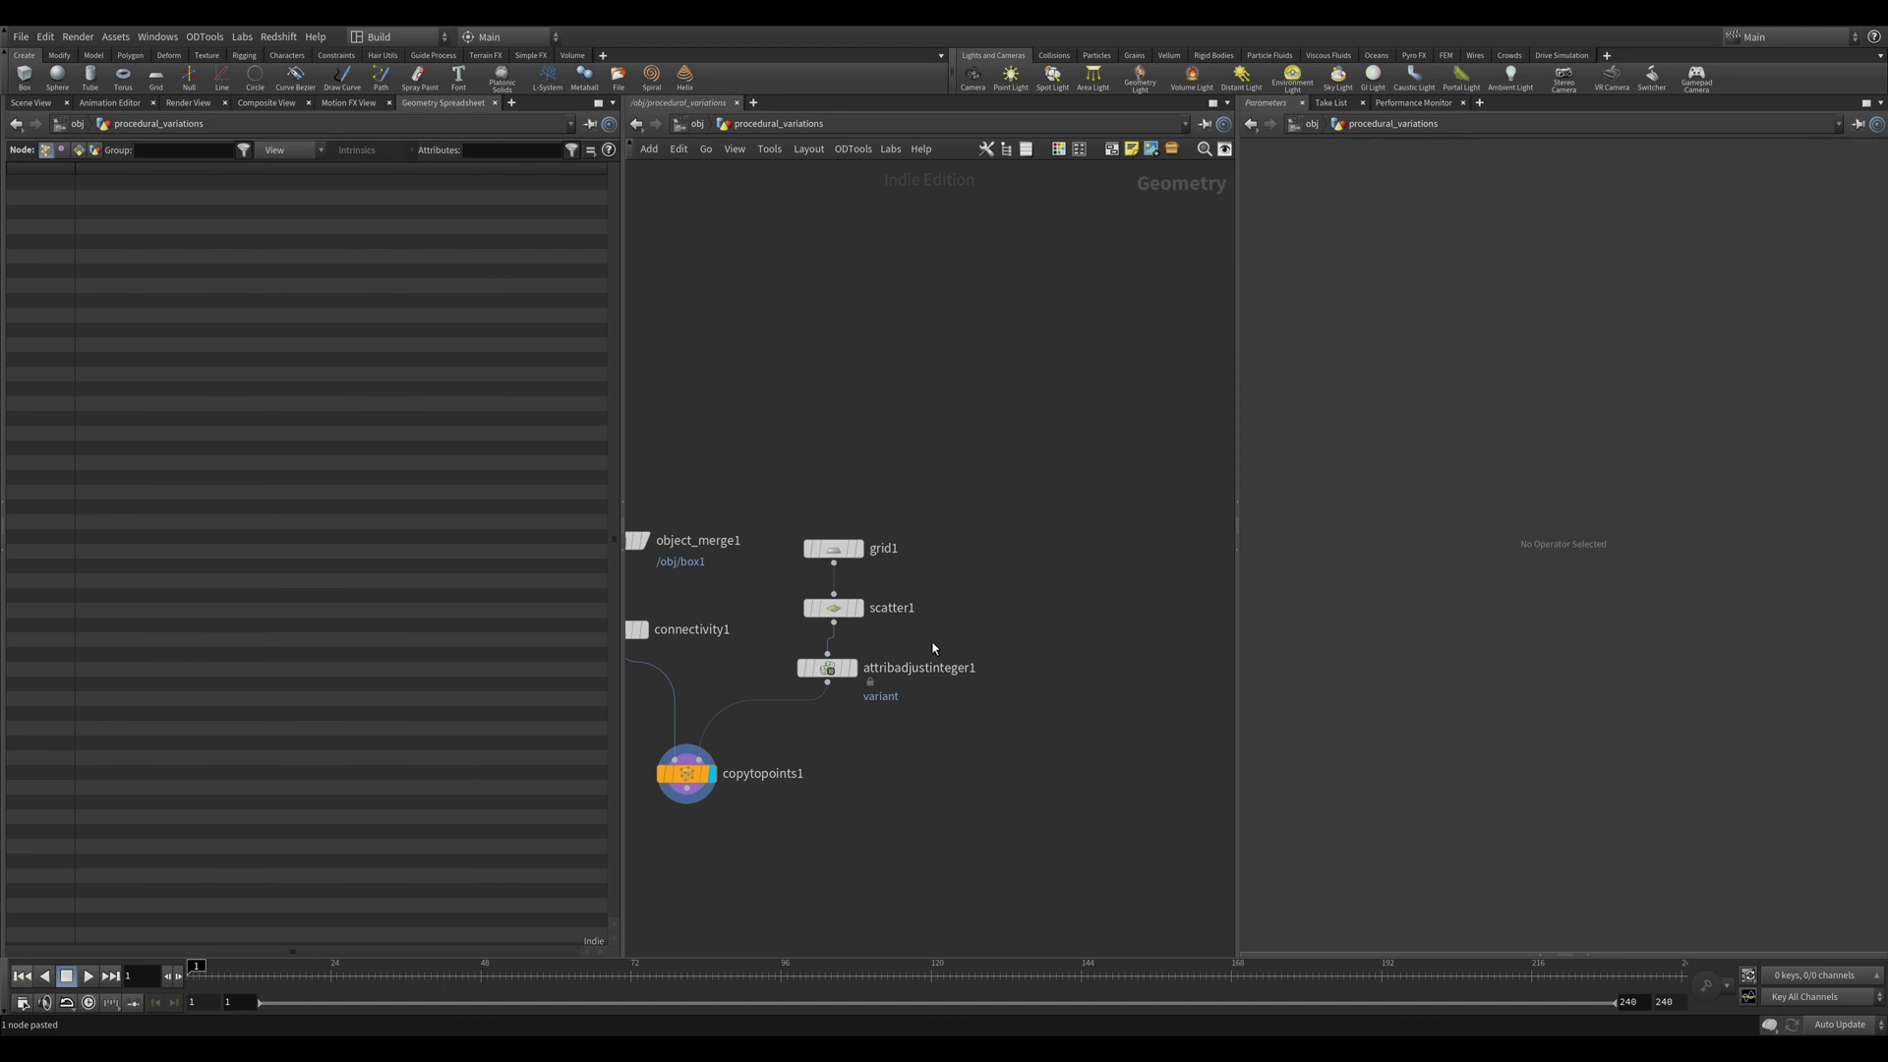
Set attribadjustinteger1's Attribute Name to 'name' and tidy the node layout.
click(830, 669)
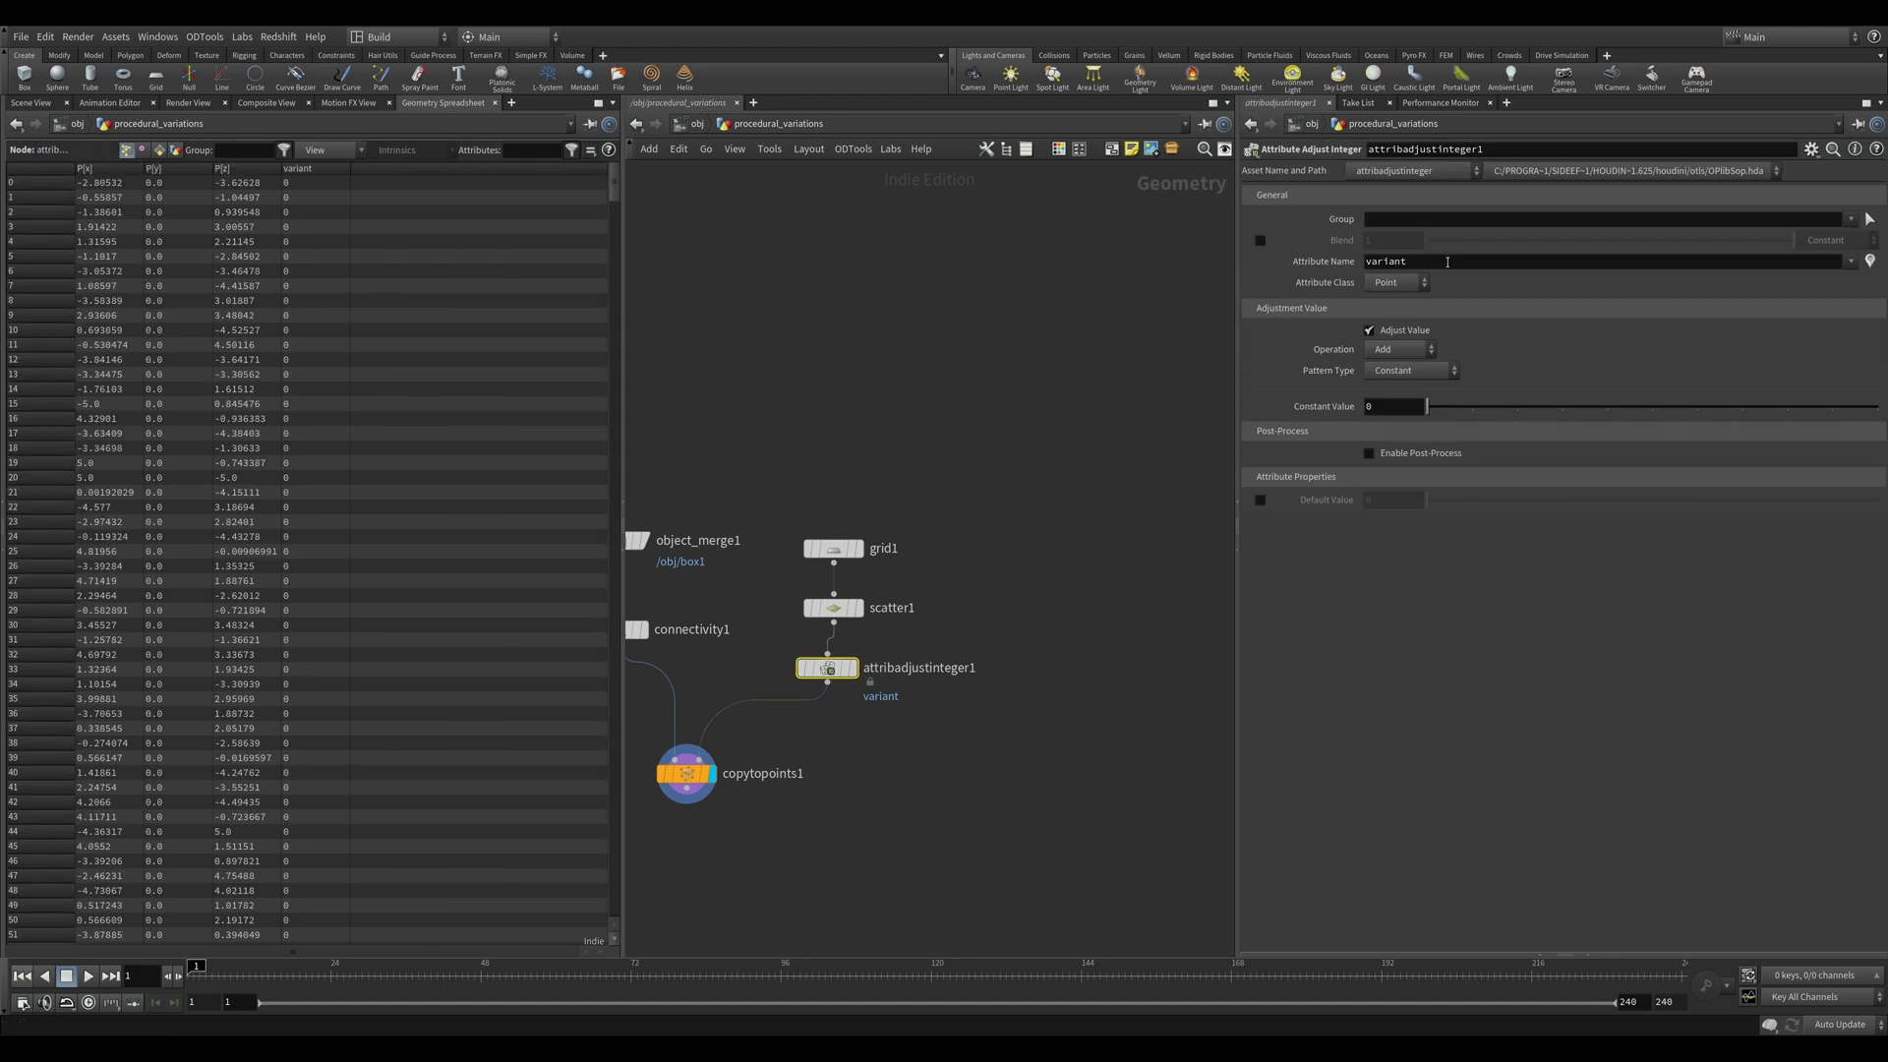
text(name)
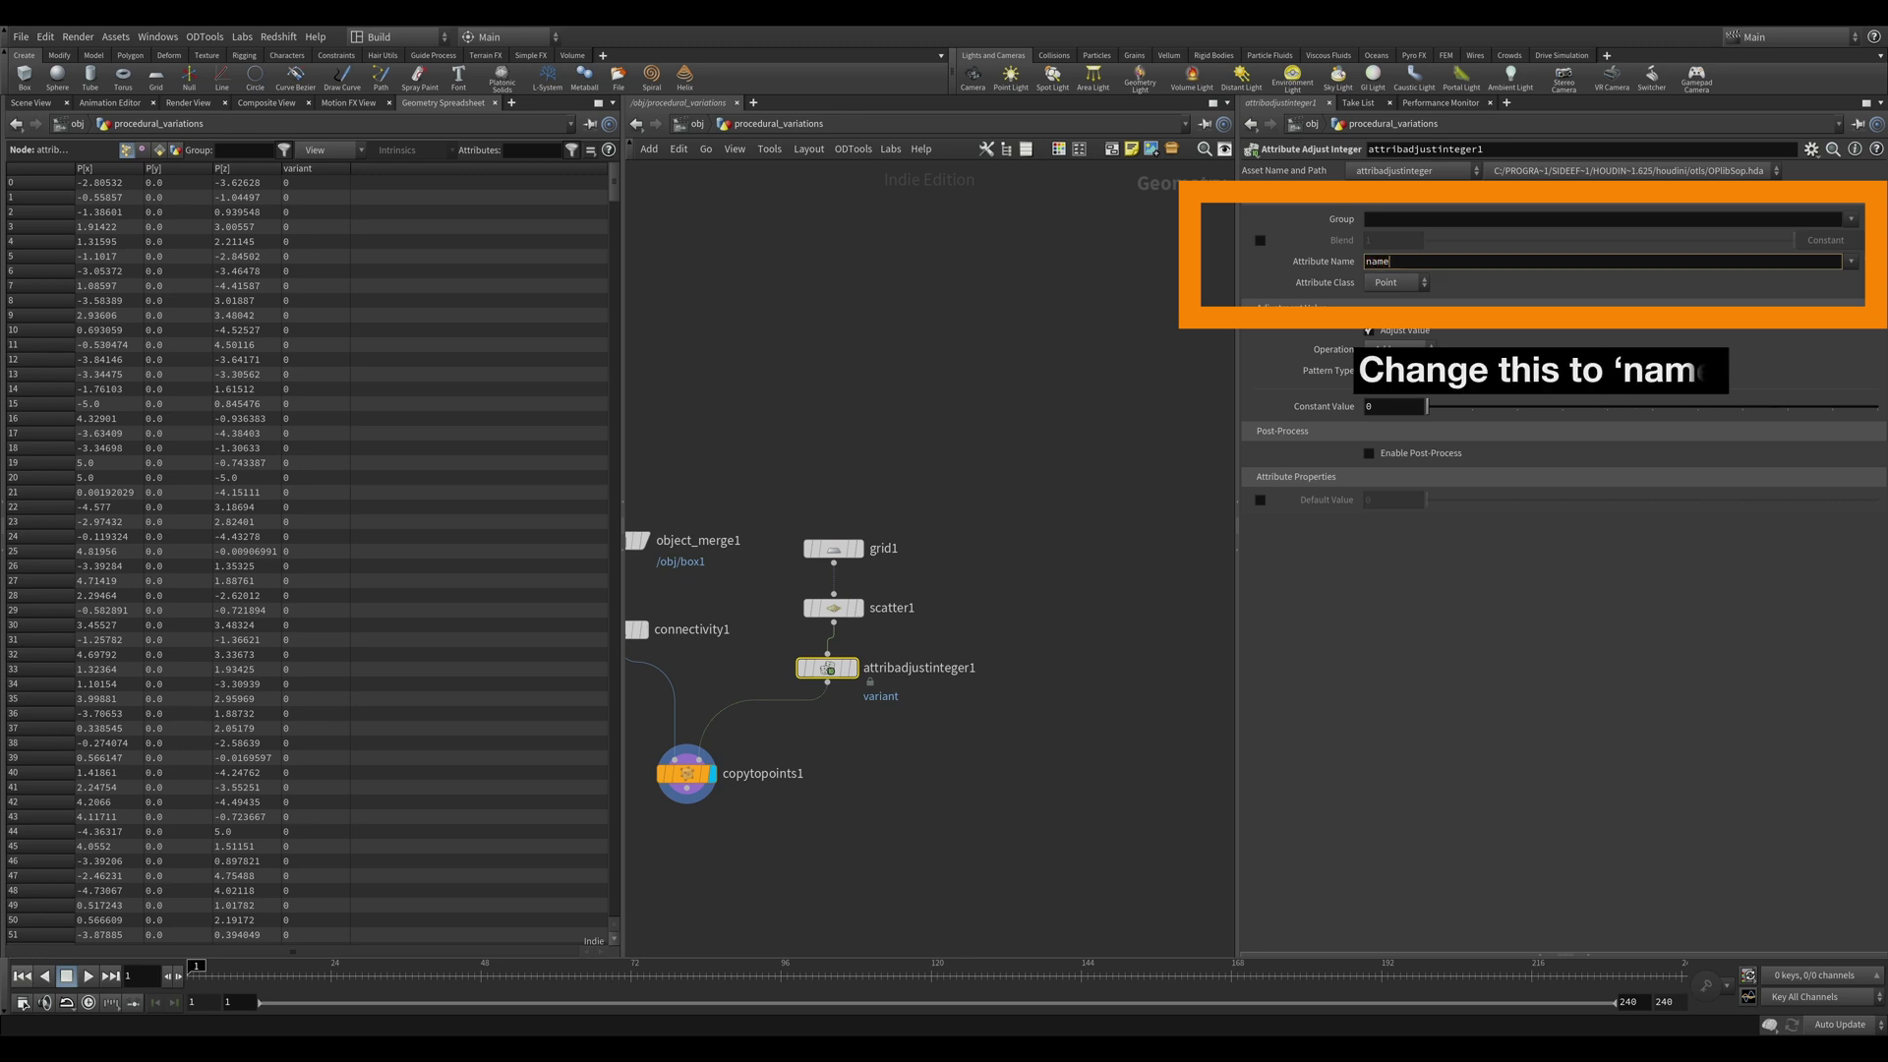
key(Return)
middle_drag(690, 630, 868, 590)
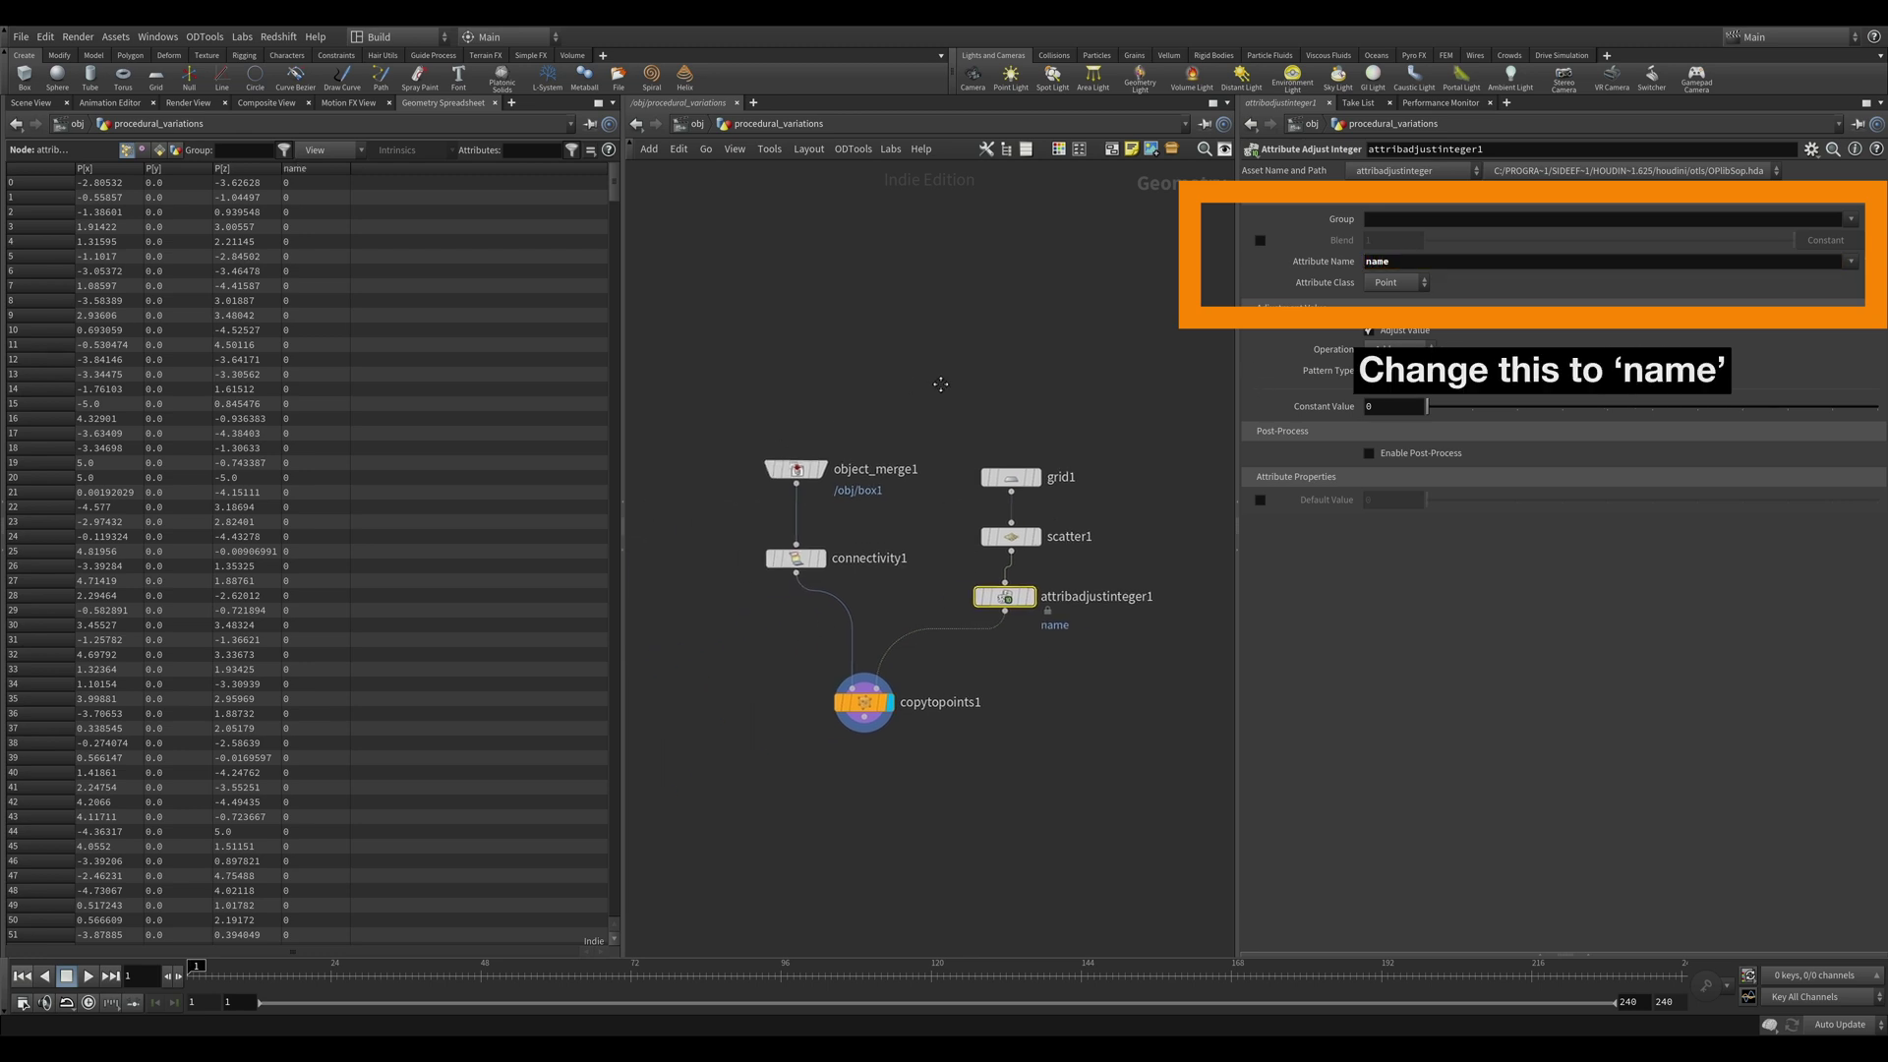
drag(869, 590, 869, 569)
drag(1010, 640, 1017, 640)
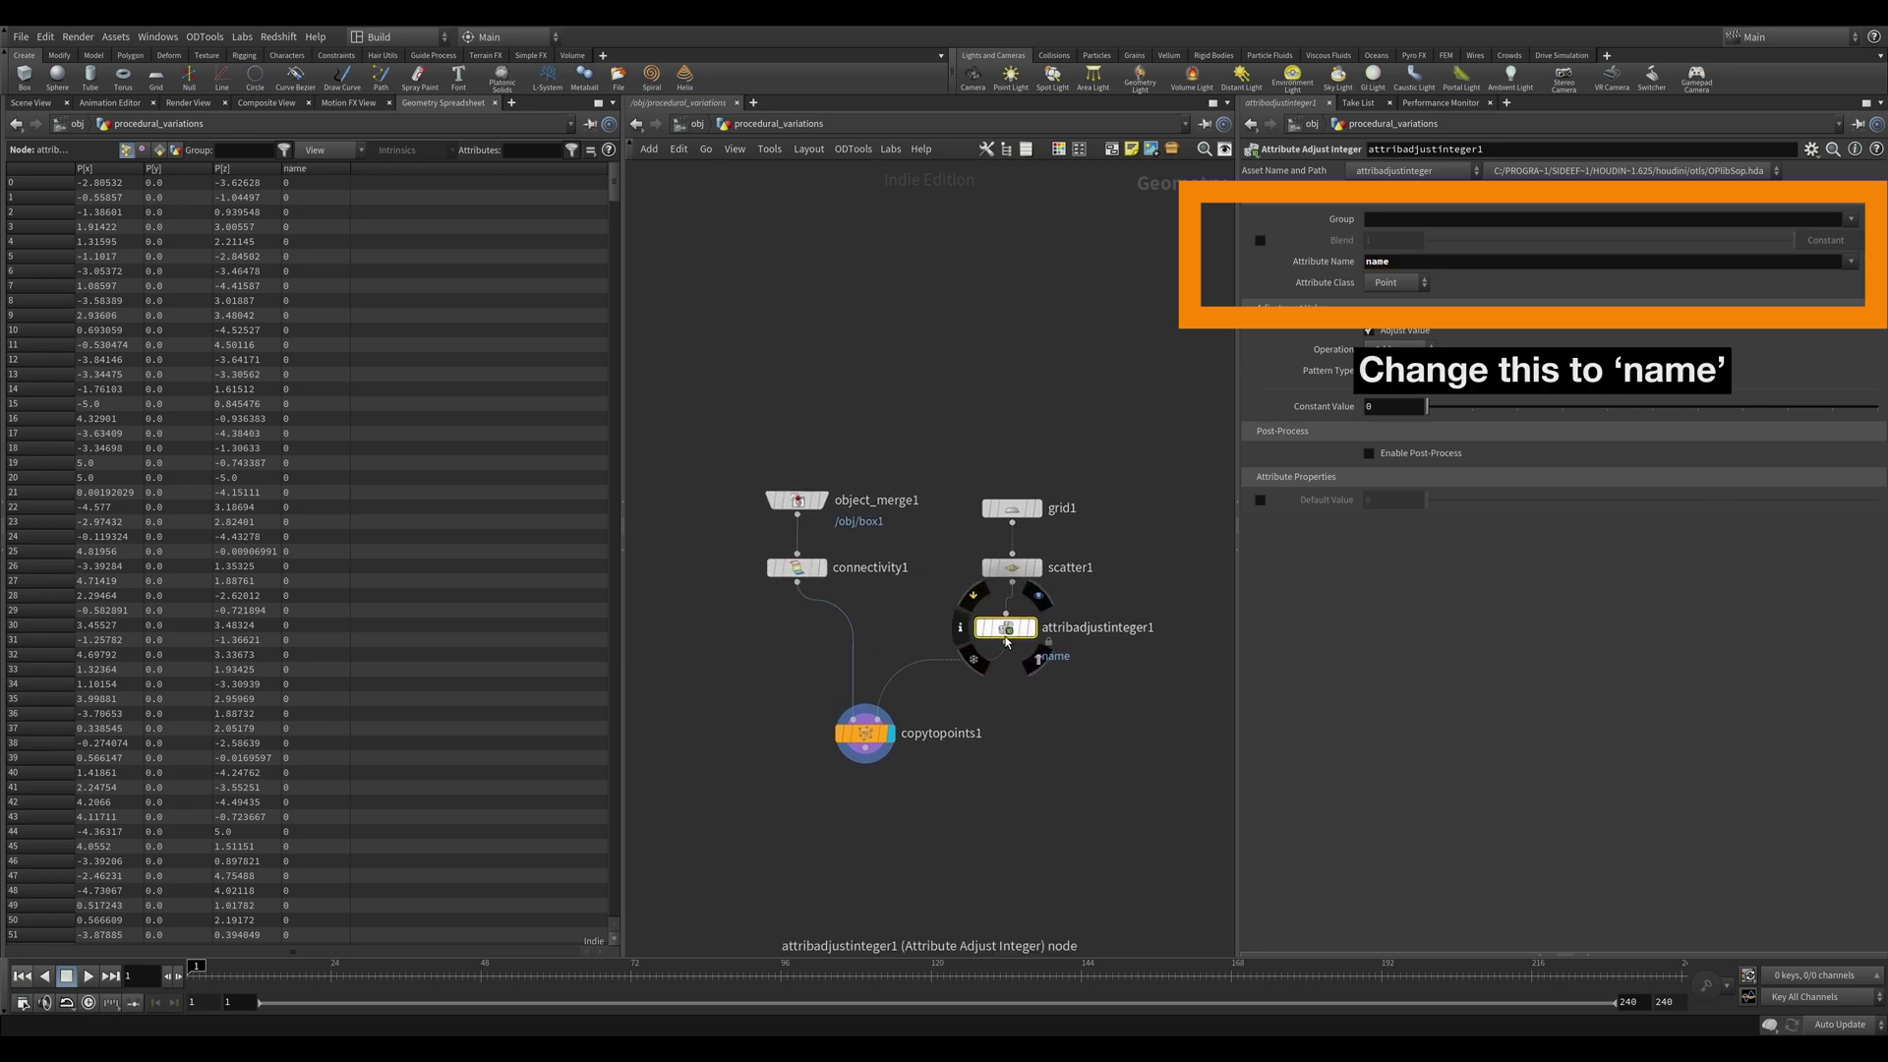
Orbit the copied box field and check the points' name values in the spreadsheet.
click(34, 105)
key(Escape)
mouse_move(293, 590)
mouse_down()
mouse_move(294, 620)
mouse_move(352, 526)
mouse_up()
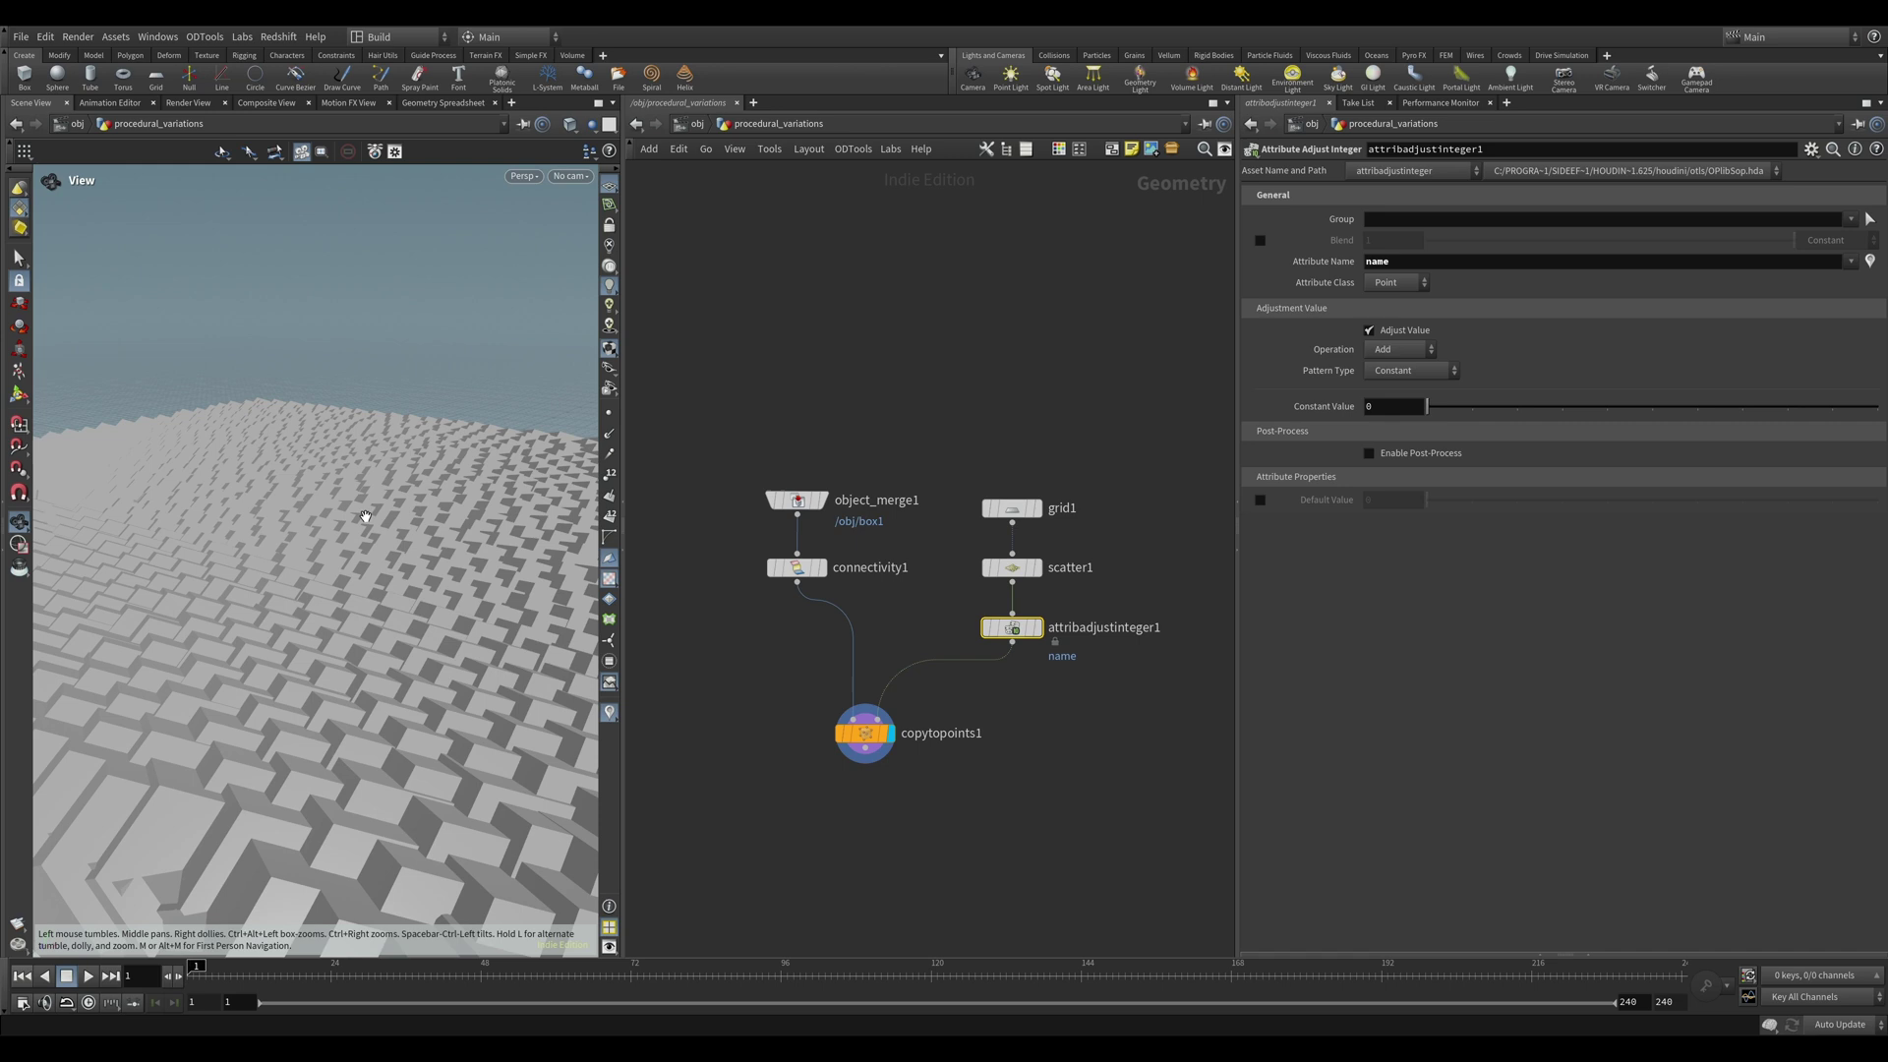
drag(352, 526, 285, 361)
key(s)
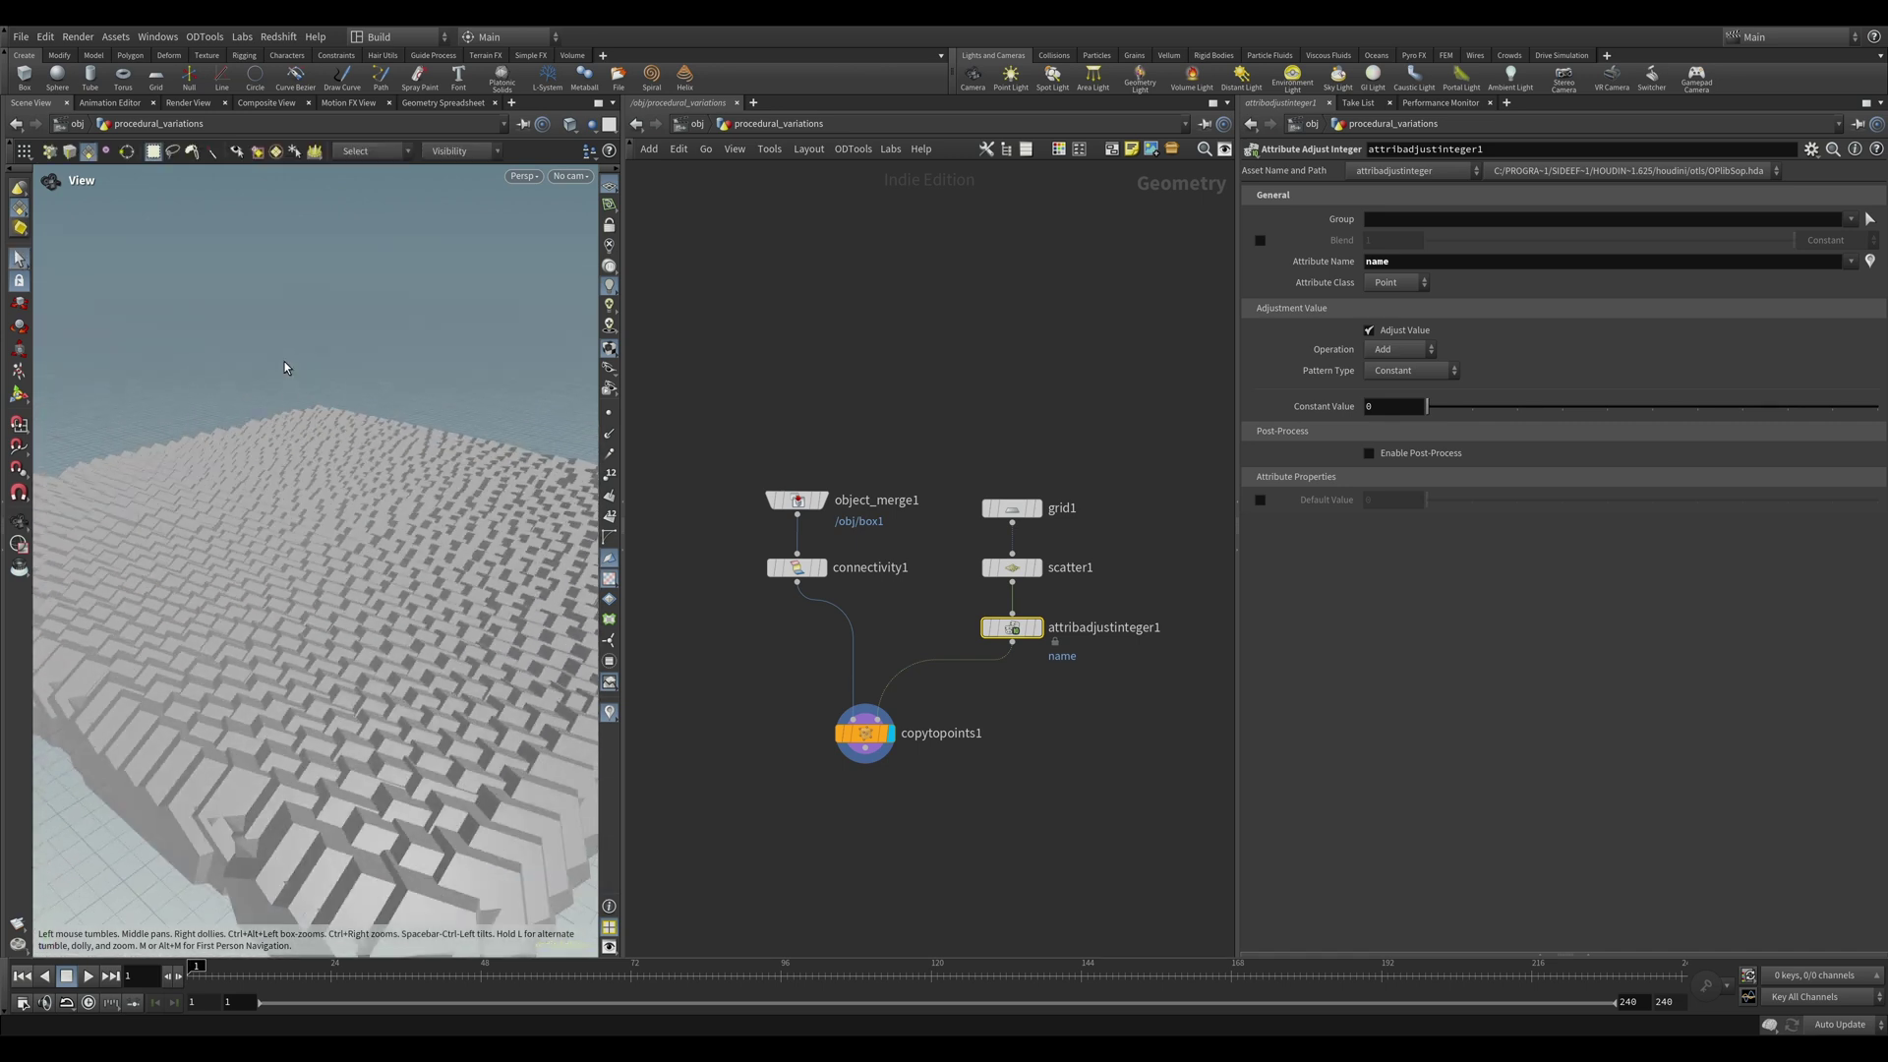
click(450, 105)
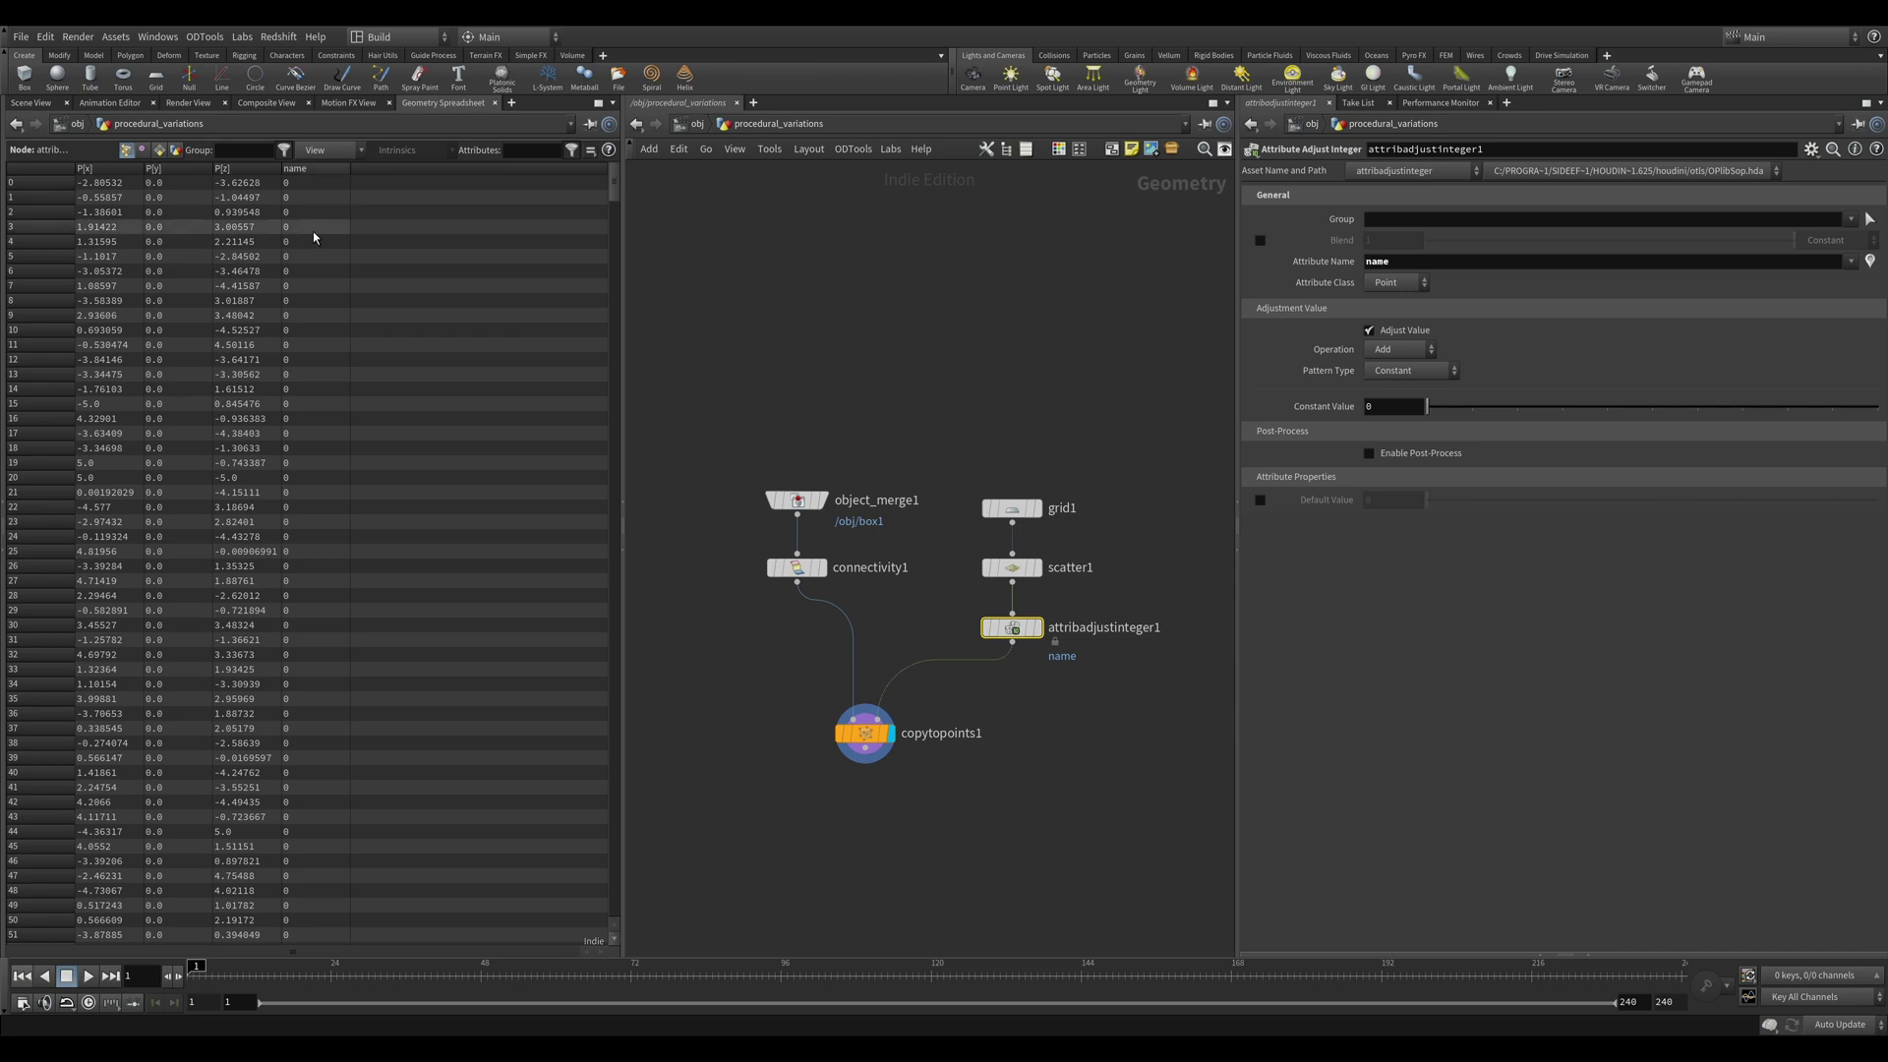
Rearrange object_merge1, connectivity1 and copytopoints1 into a tidy vertical layout.
mouse_move(704, 432)
mouse_down()
mouse_move(797, 575)
mouse_move(769, 635)
mouse_up()
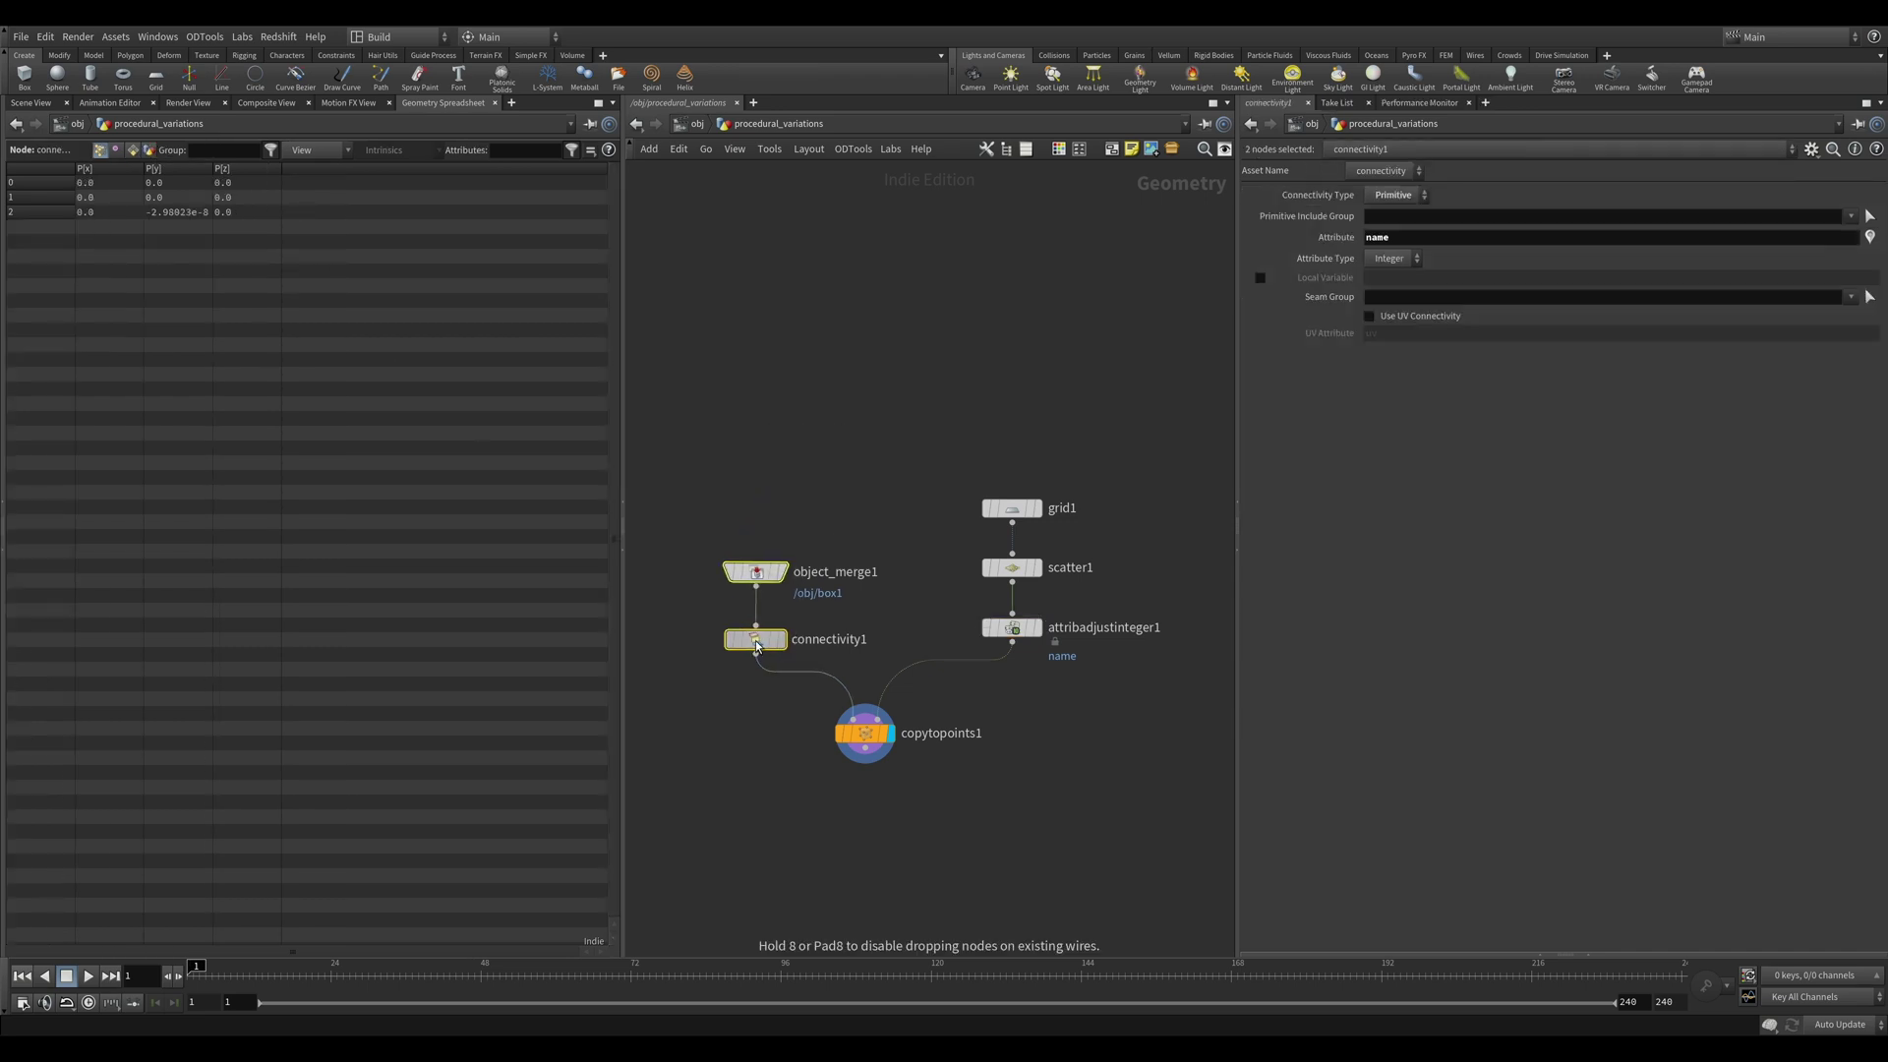
click(700, 525)
middle_drag(700, 525, 747, 426)
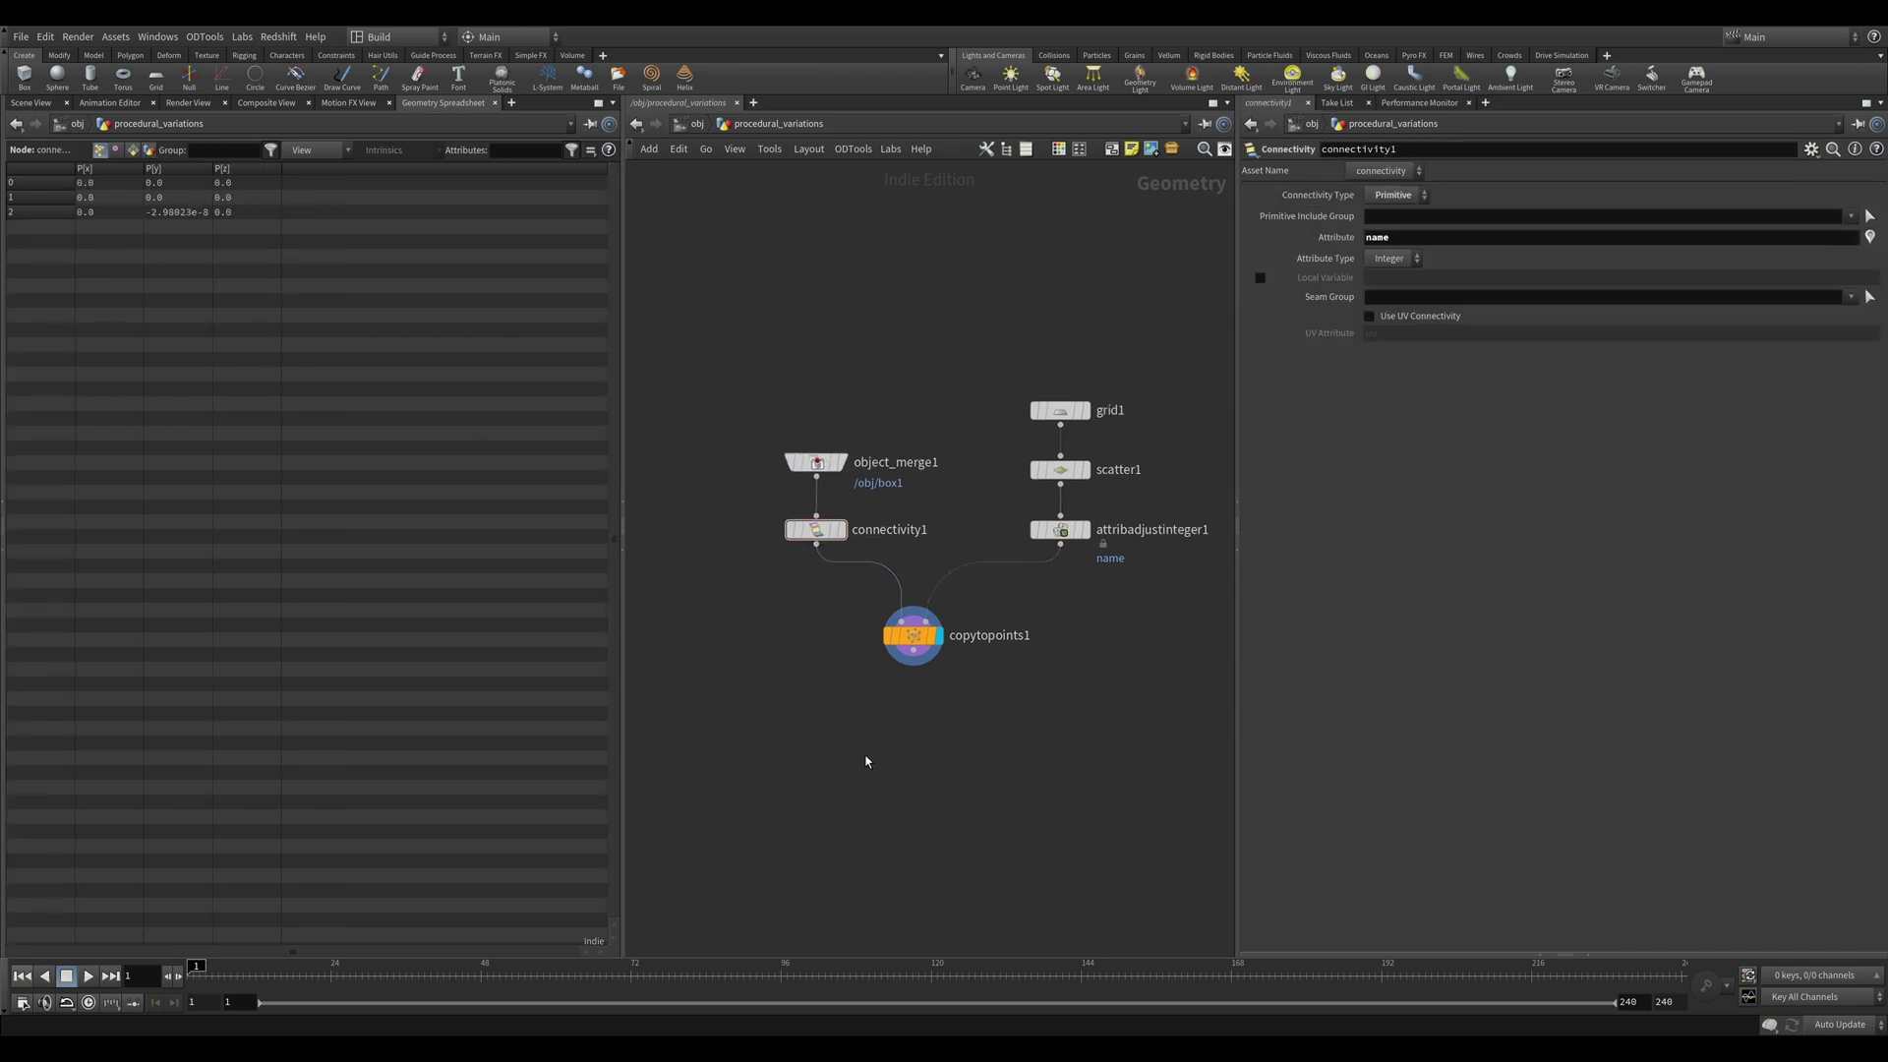
drag(912, 637, 937, 709)
middle_drag(1001, 659, 1007, 721)
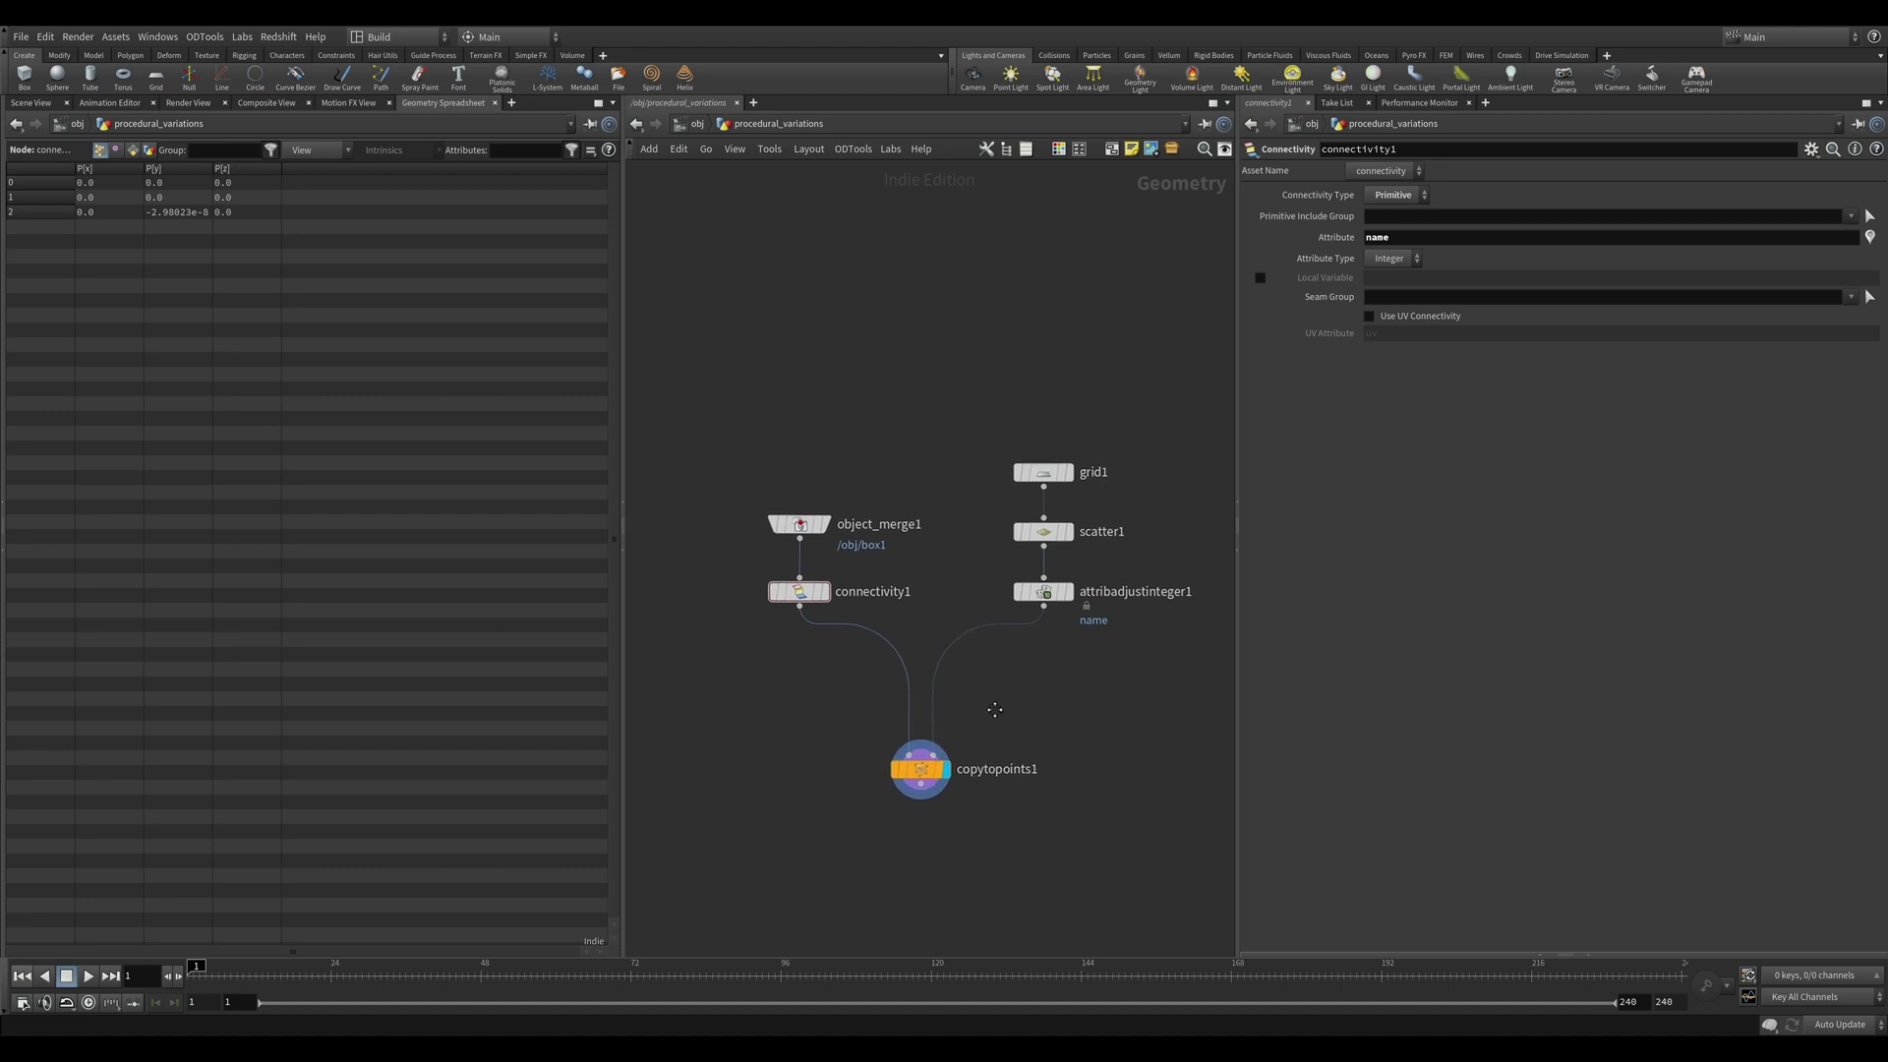
middle_drag(813, 662, 819, 727)
mouse_move(759, 550)
mouse_down()
mouse_move(882, 669)
mouse_move(831, 596)
mouse_up()
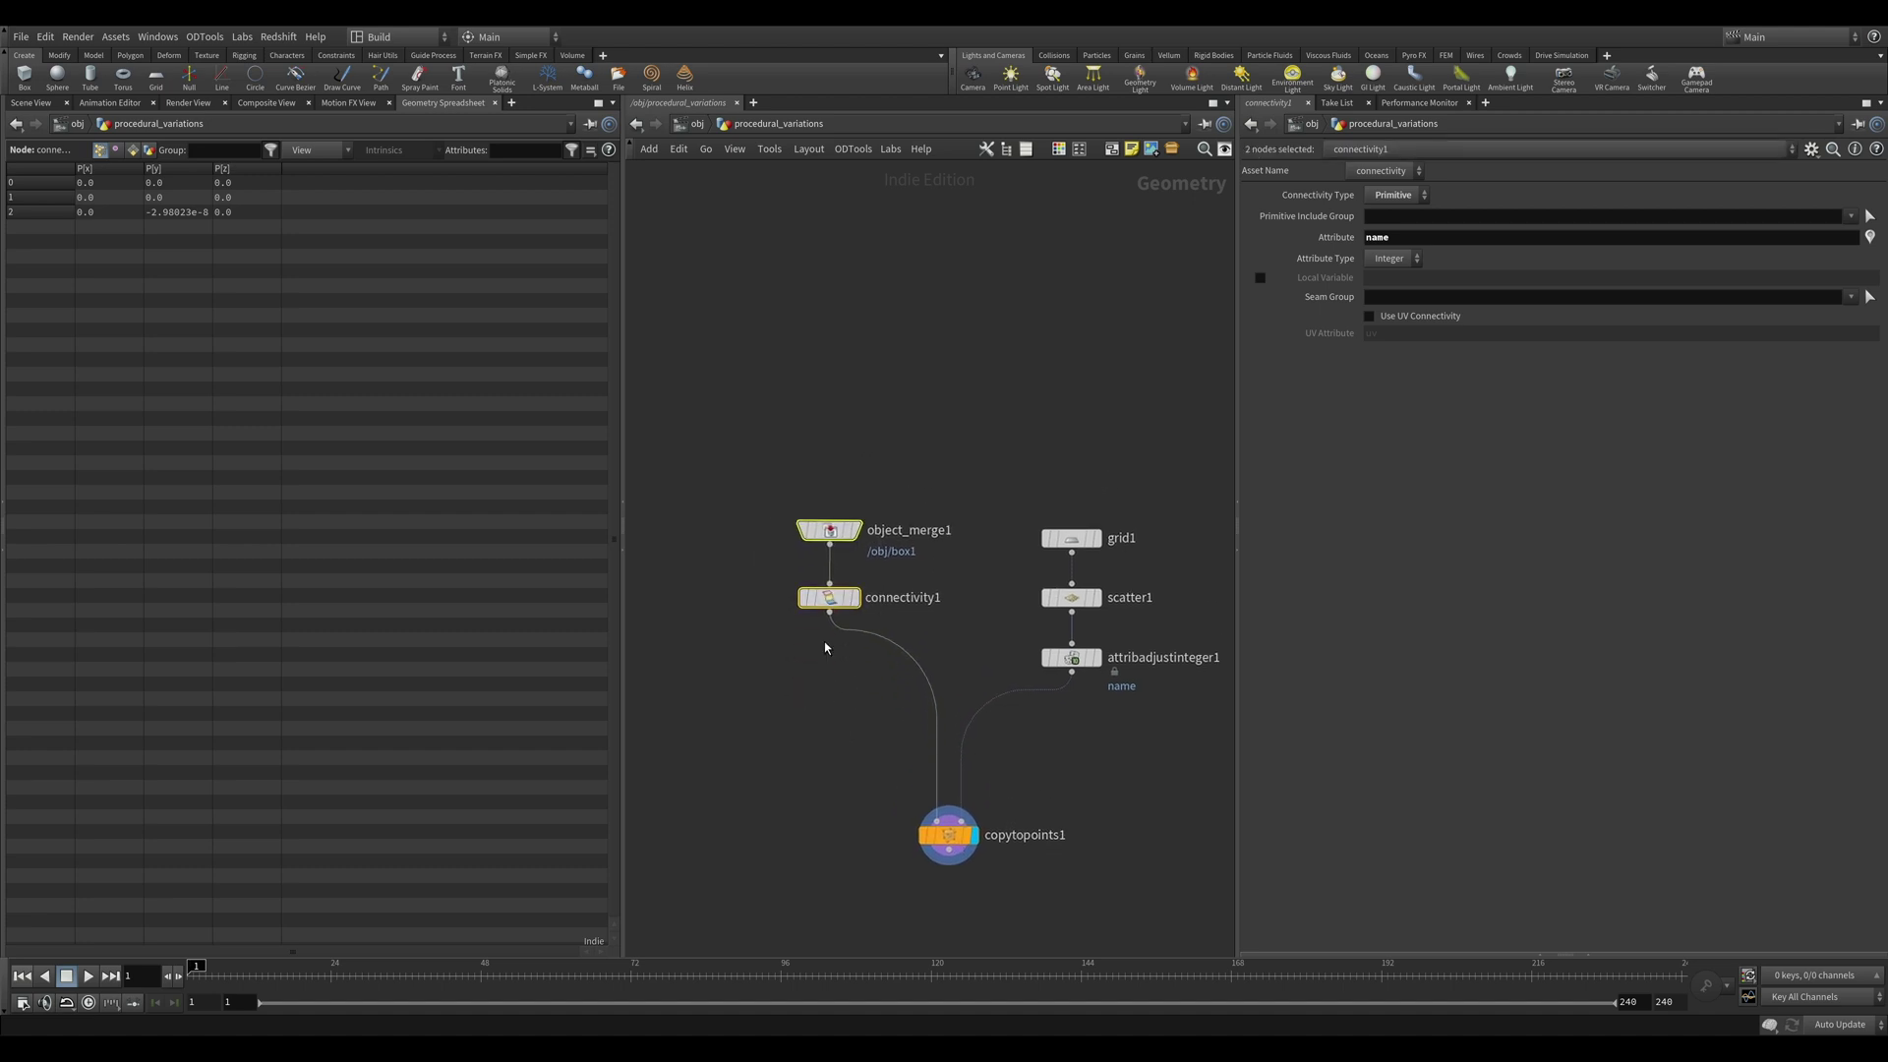
middle_drag(842, 735, 834, 756)
Inspect connectivity1's primitives in the spreadsheet, widening the name and path columns.
click(834, 756)
drag(847, 682, 932, 723)
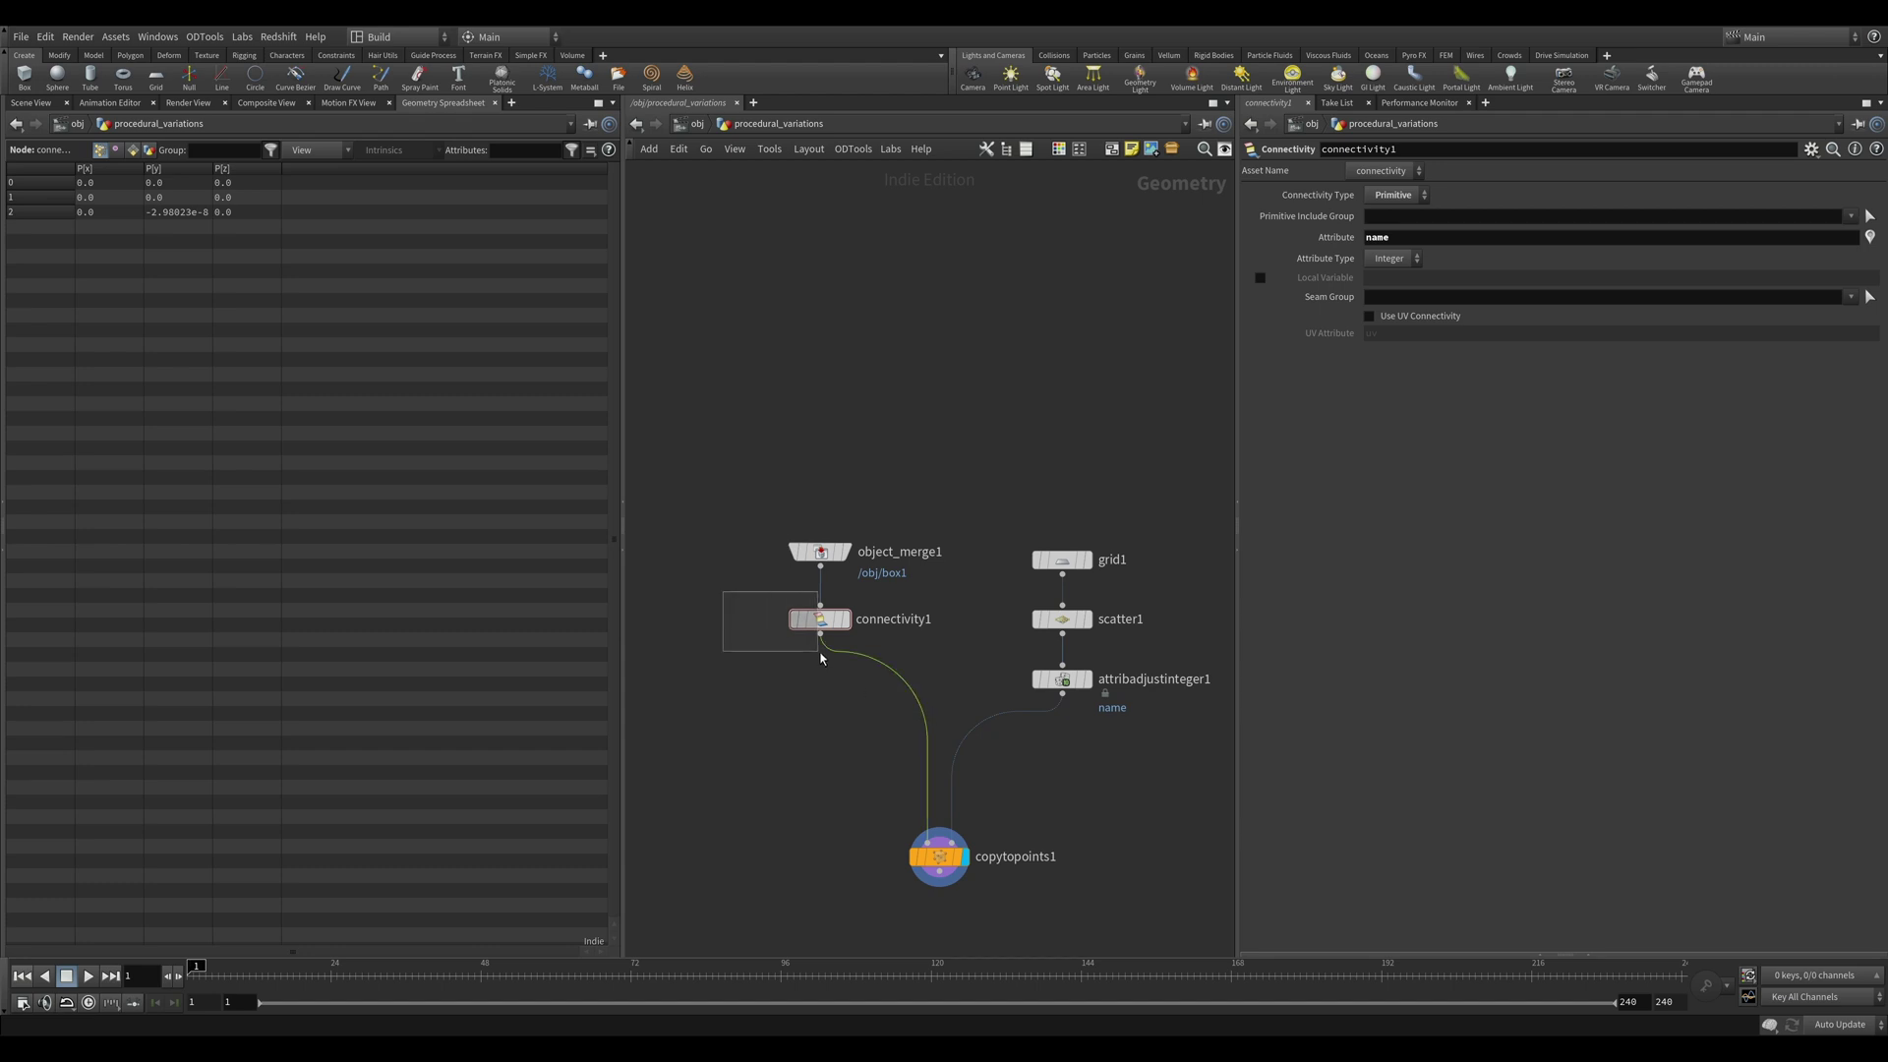
drag(724, 591, 852, 666)
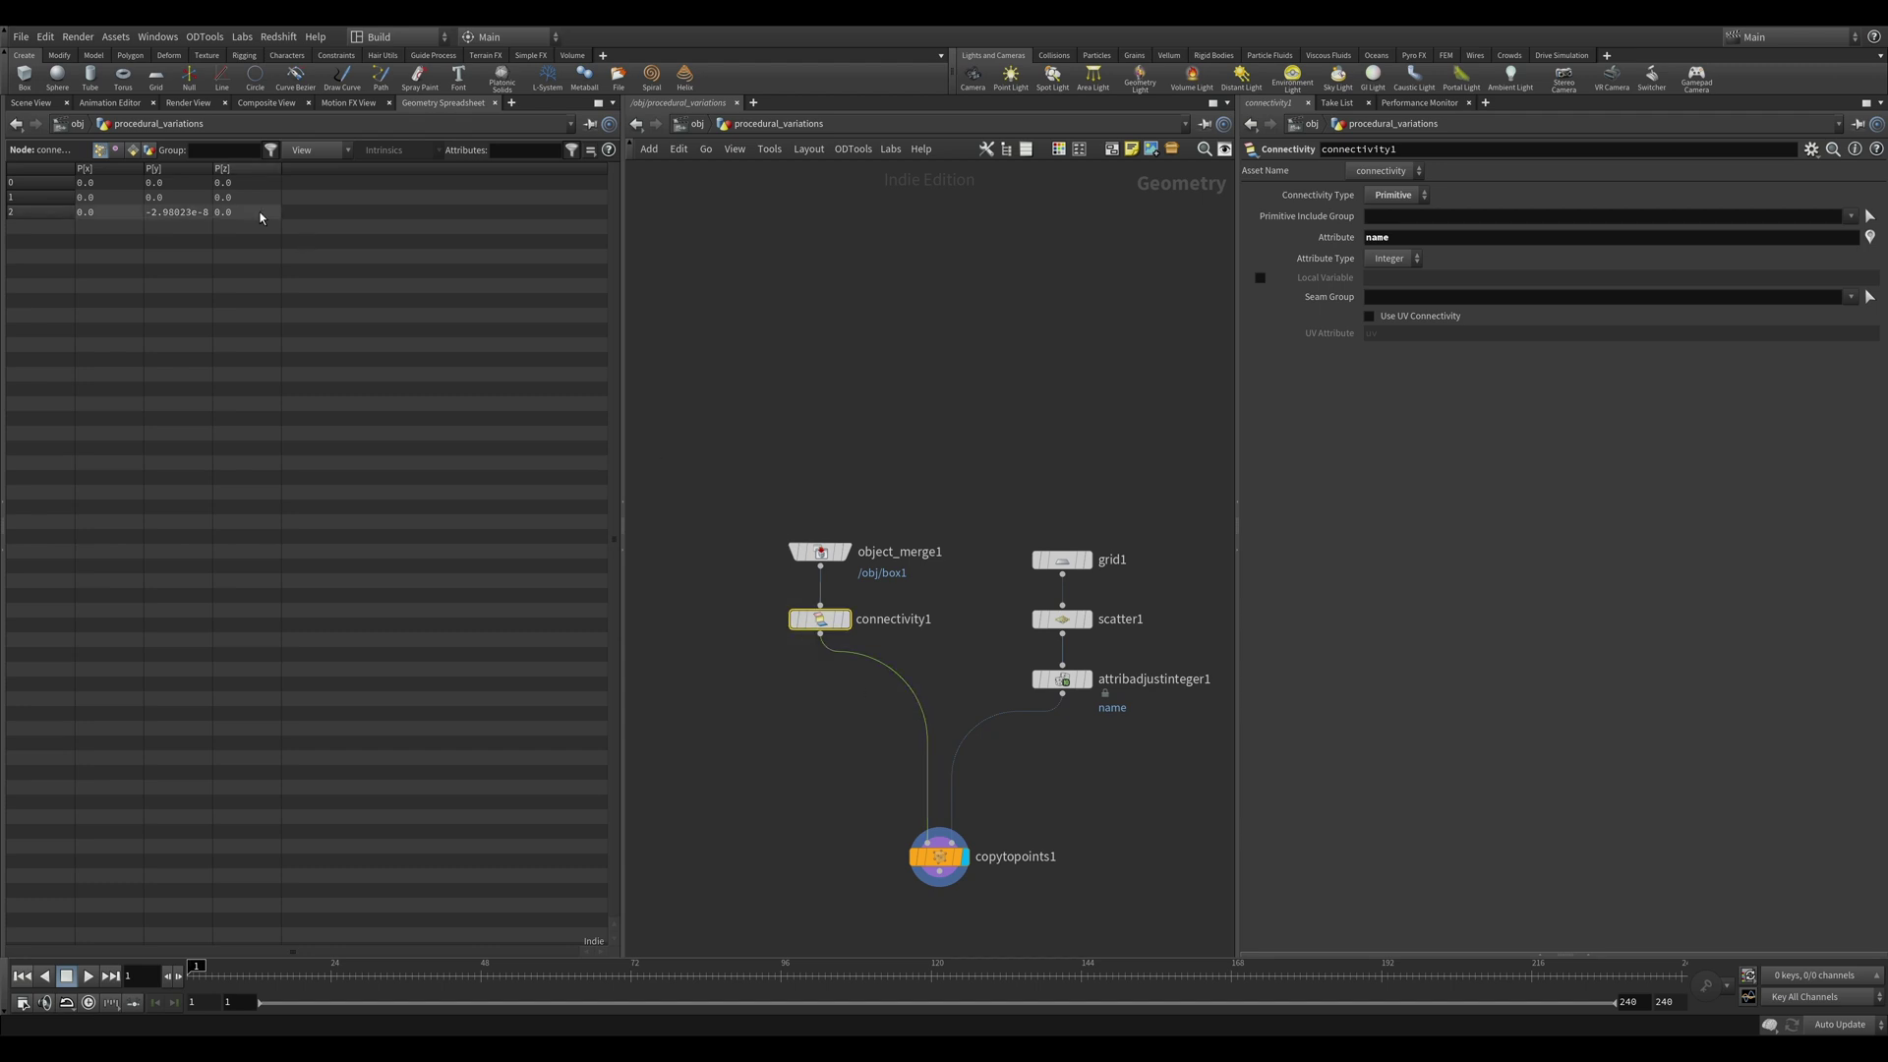
click(133, 150)
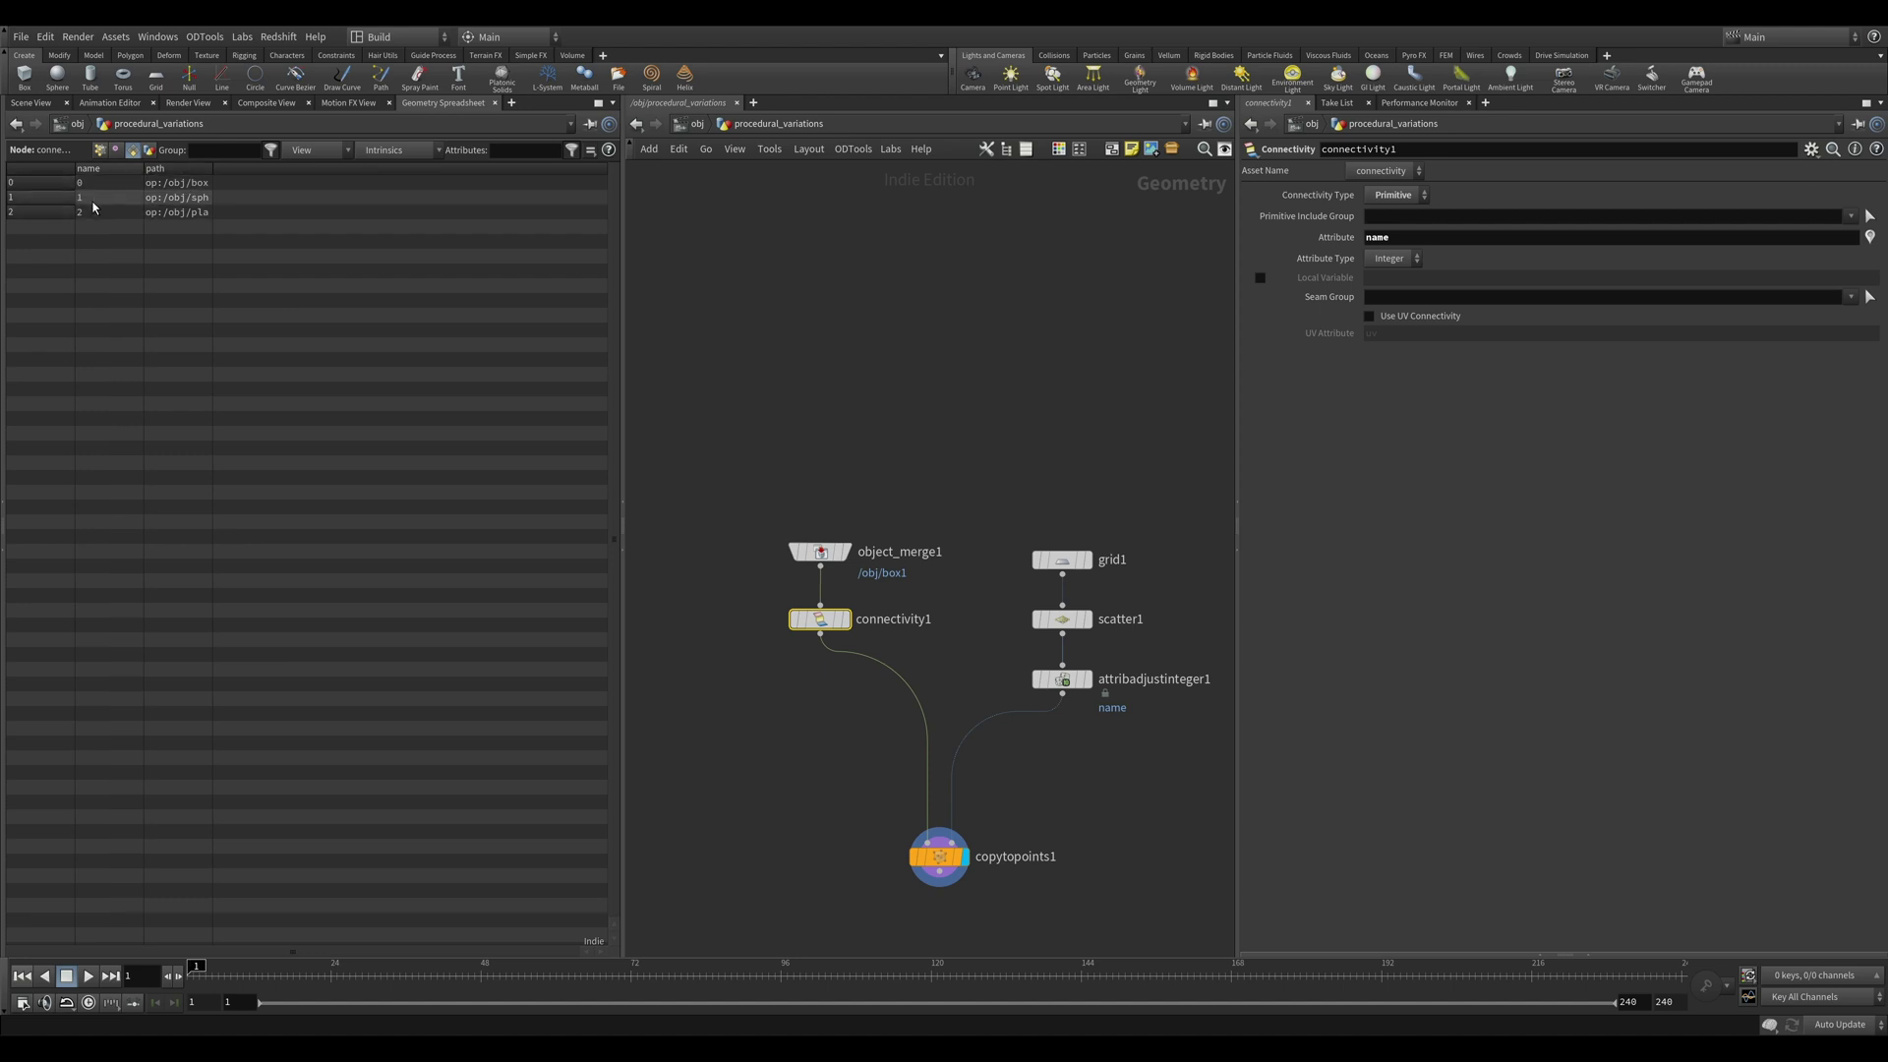
drag(212, 175, 267, 175)
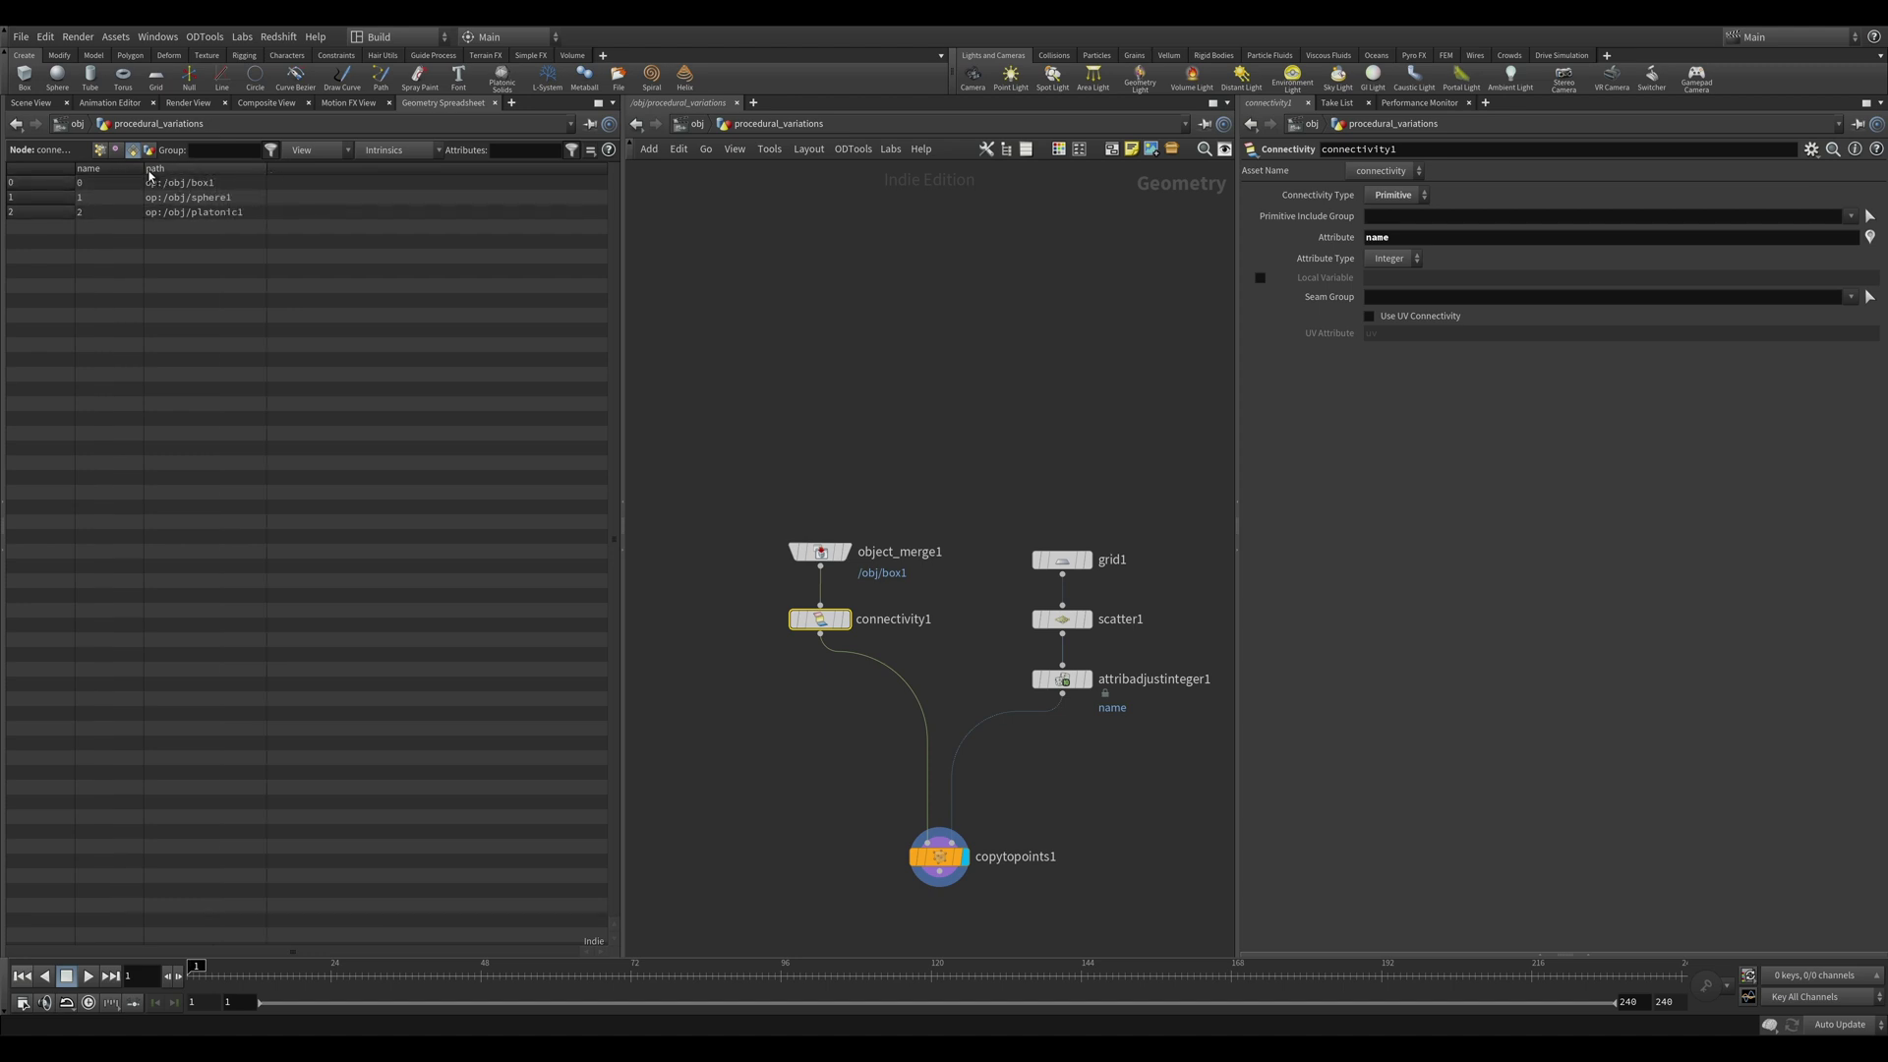
drag(146, 170, 175, 170)
click(108, 210)
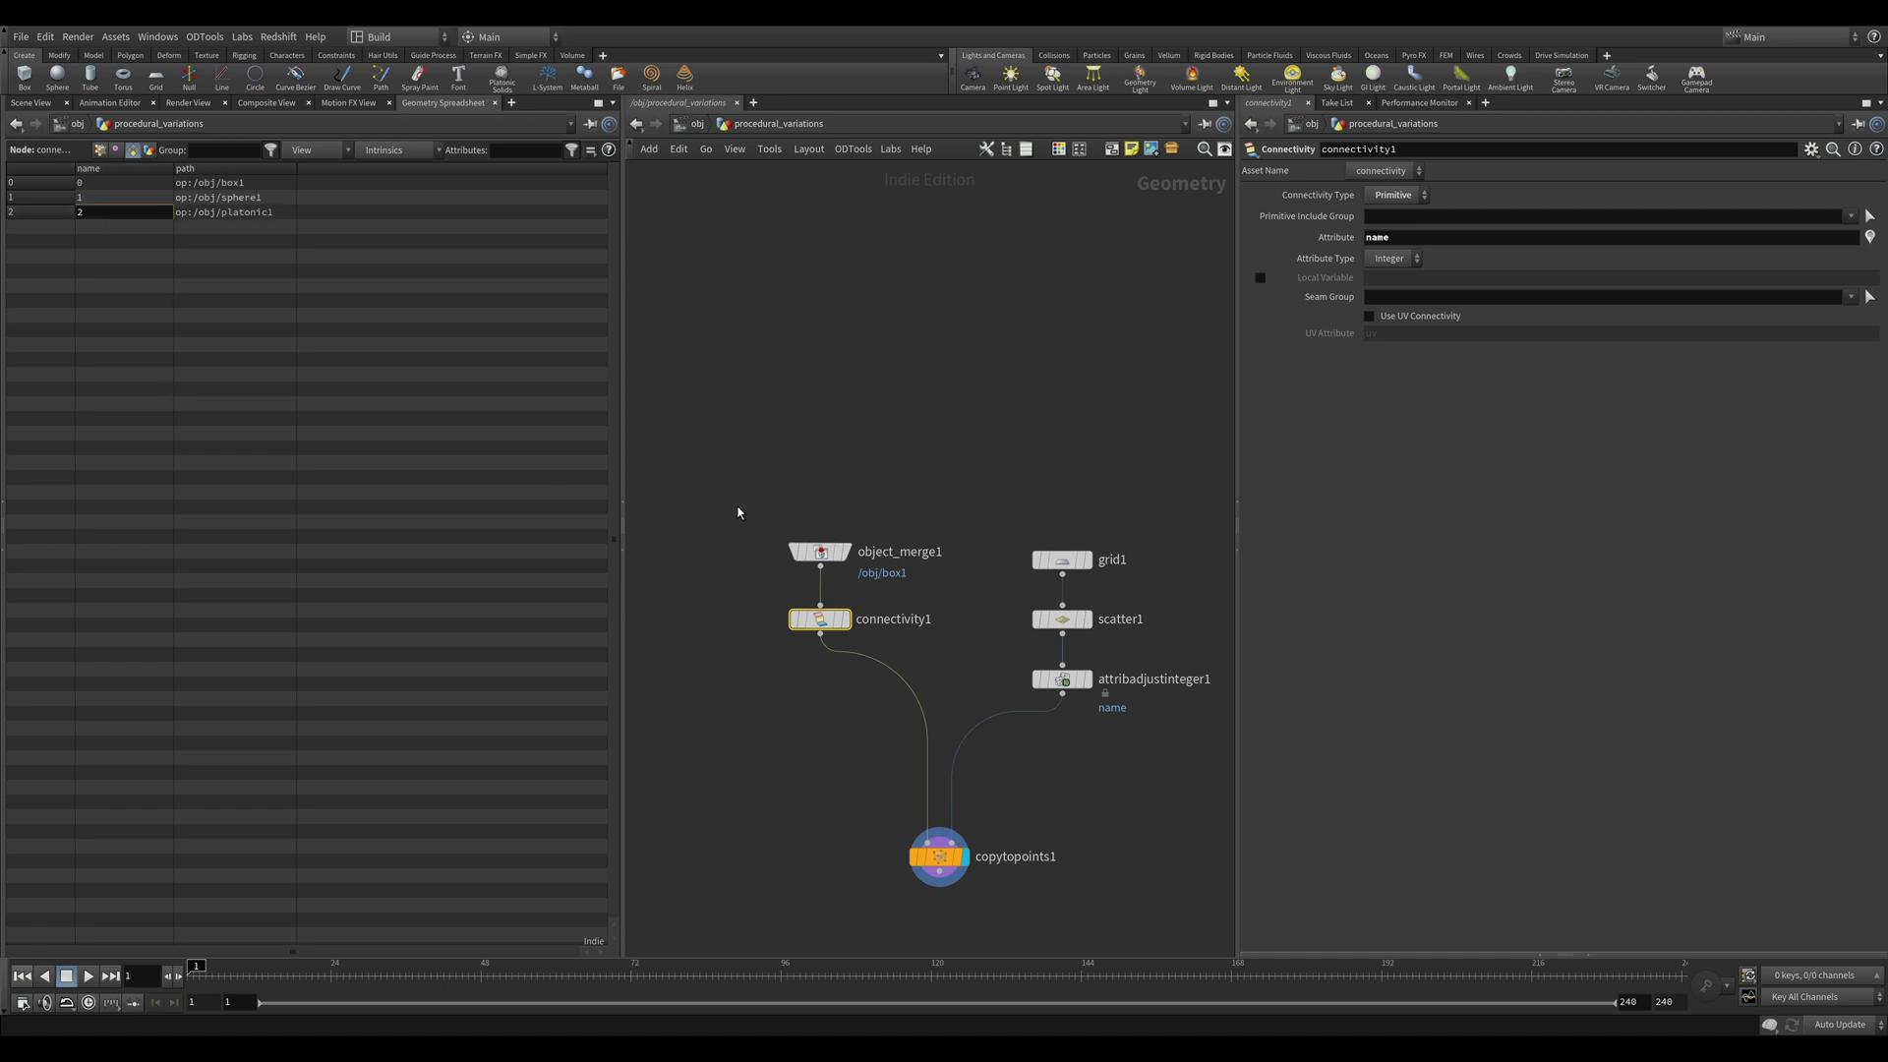
drag(738, 512, 851, 566)
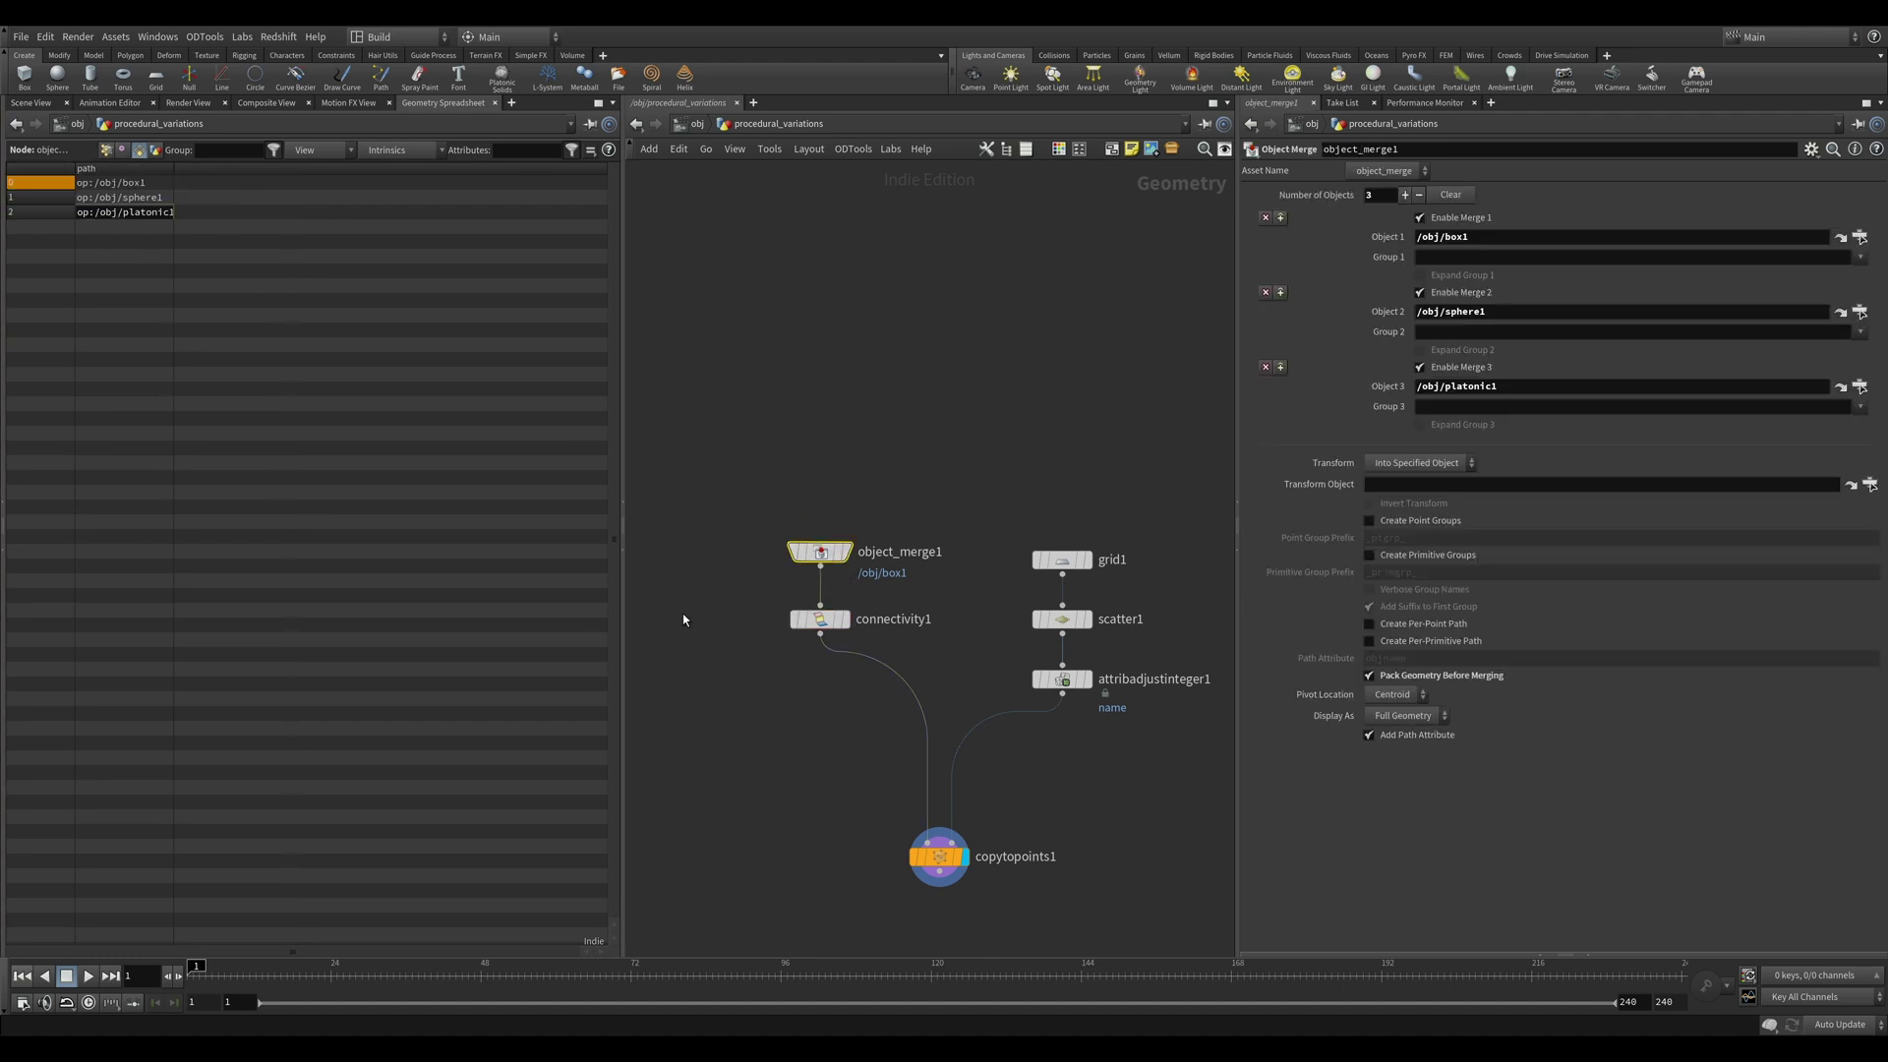
click(820, 619)
middle_drag(932, 676, 855, 646)
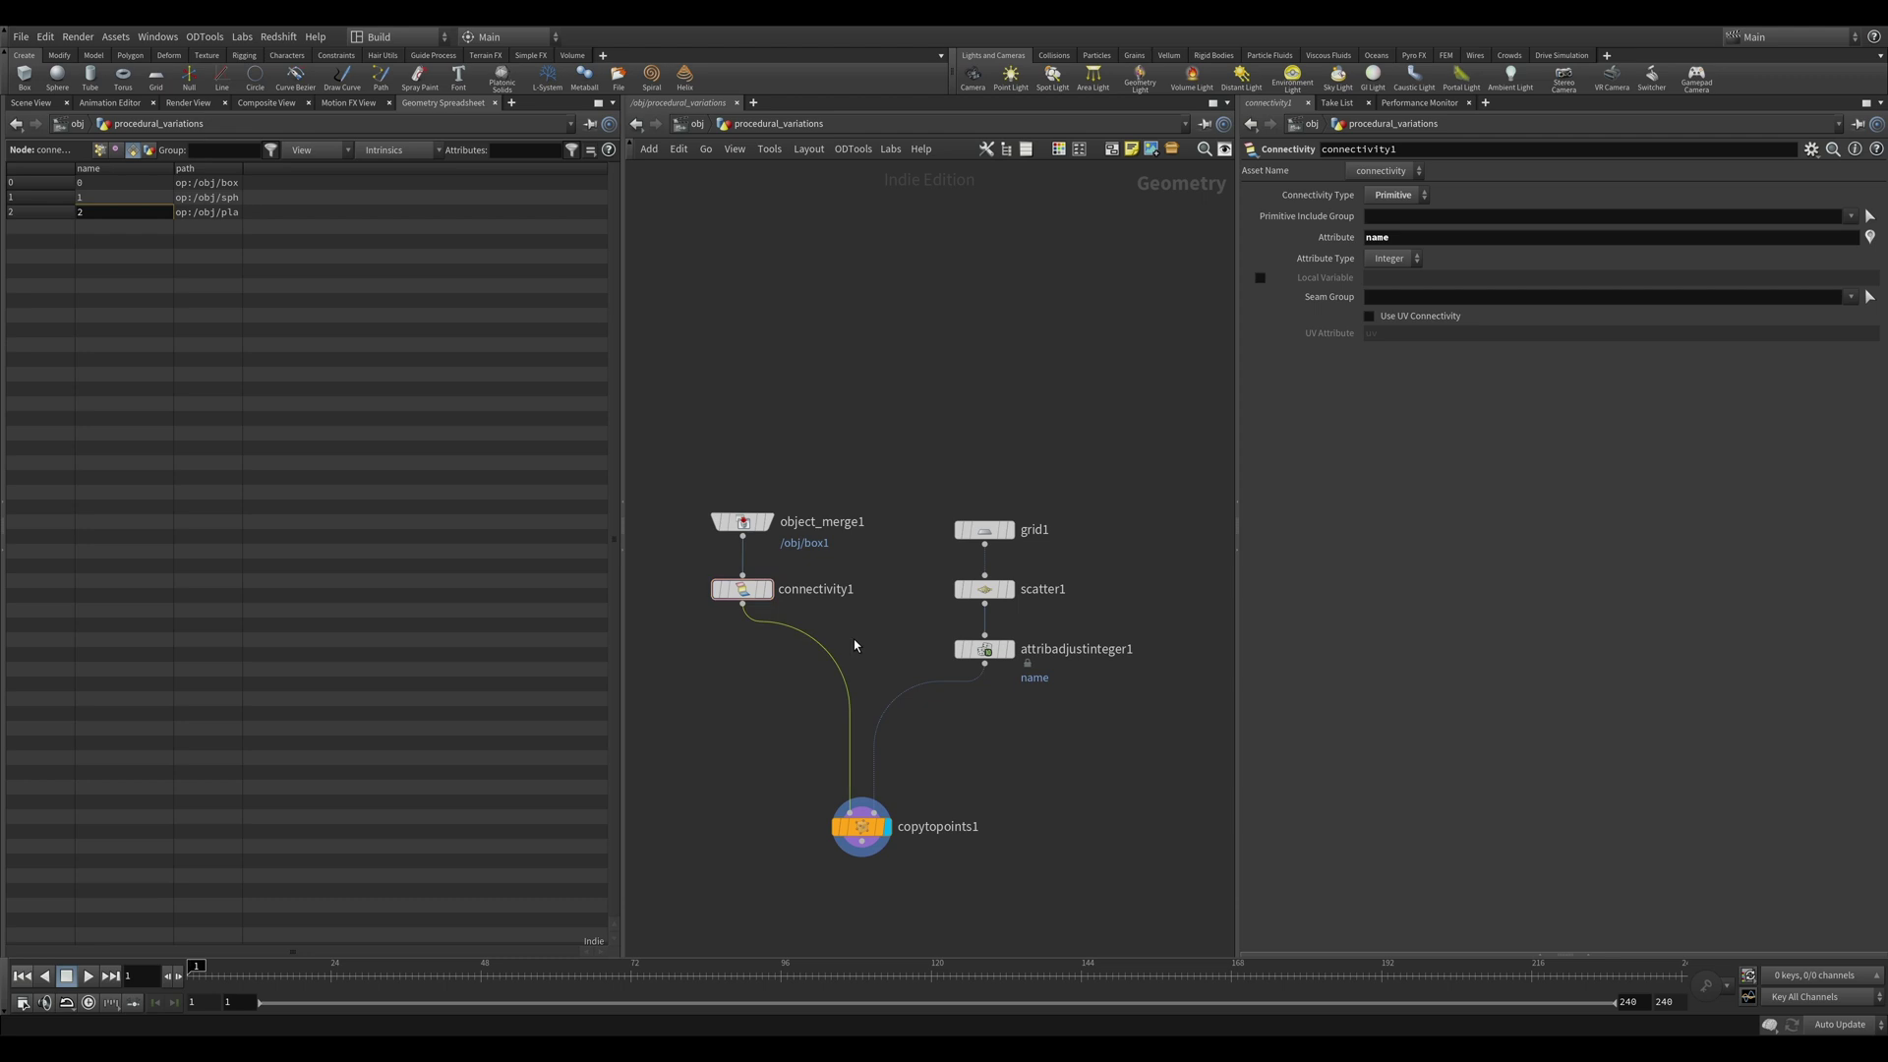
key(Tab)
Add an Attribute Promote promoting primitive 'name' to detail 'num_names' by Maximum, keeping the original.
click(748, 649)
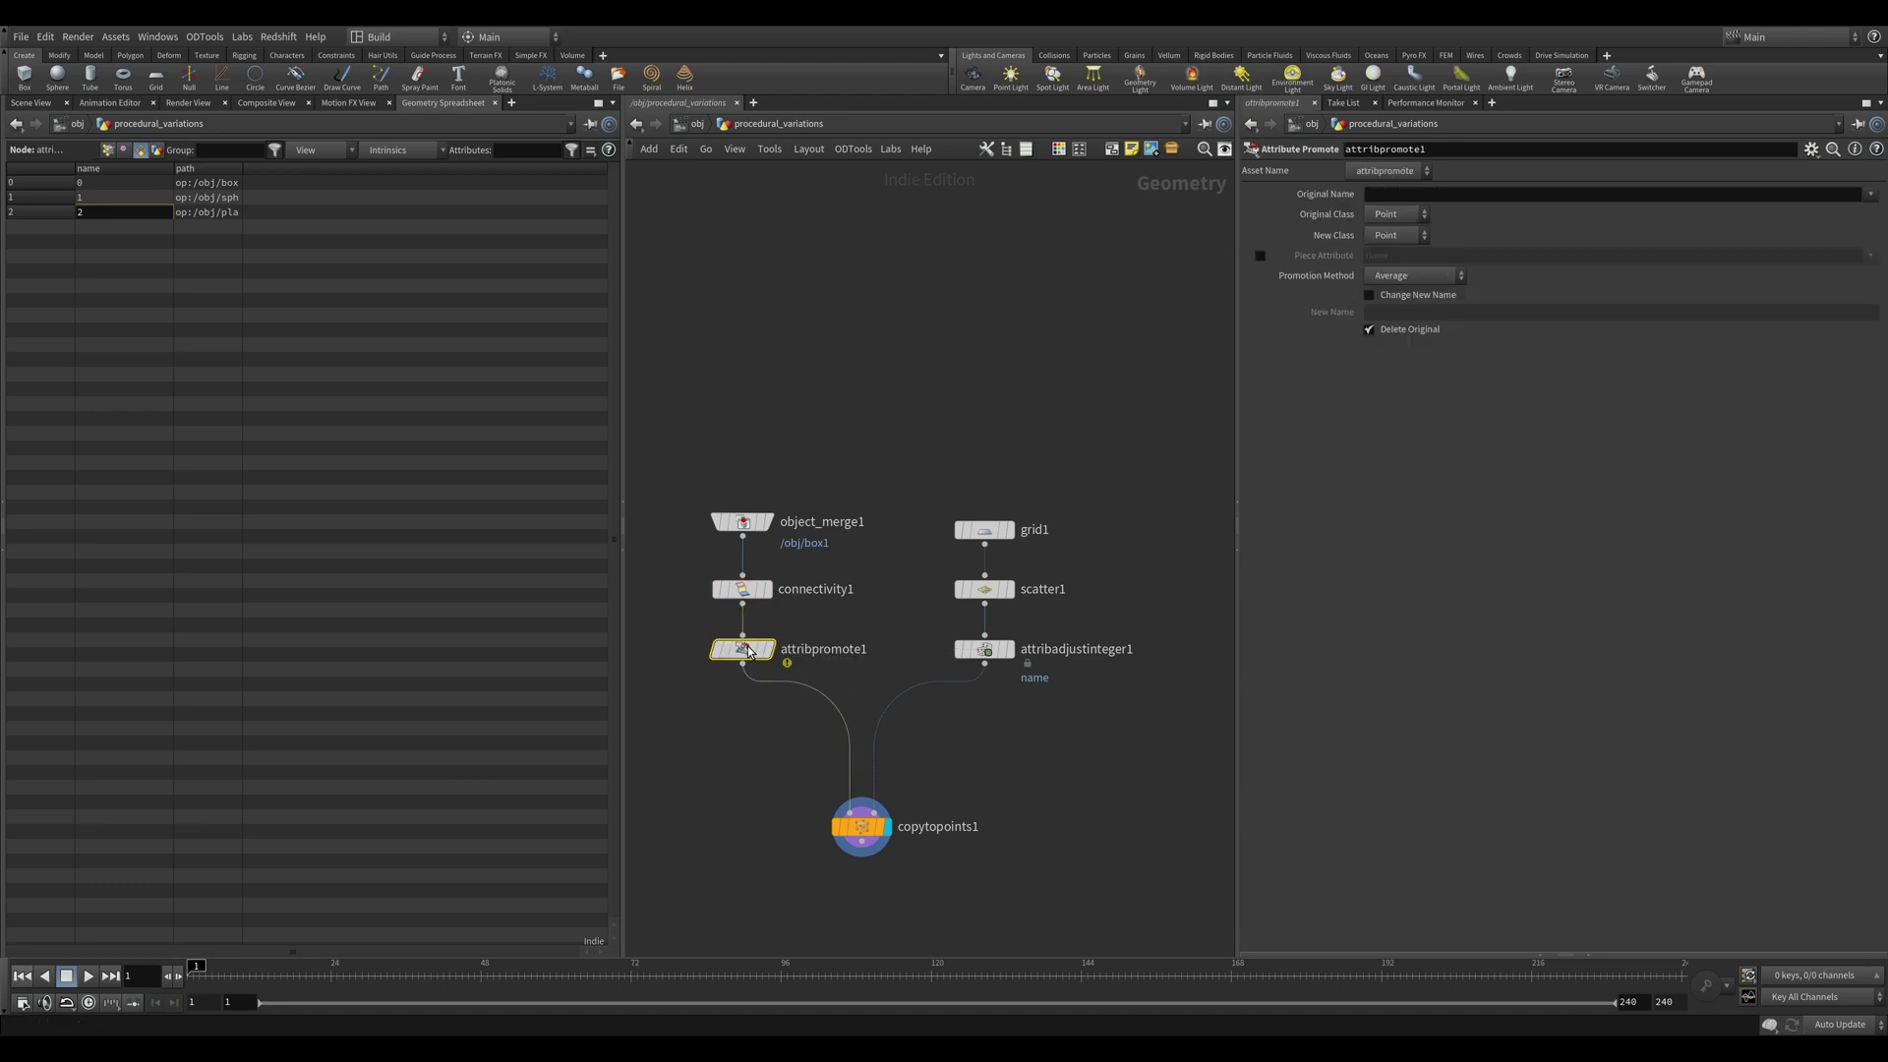
click(1411, 196)
text(nam)
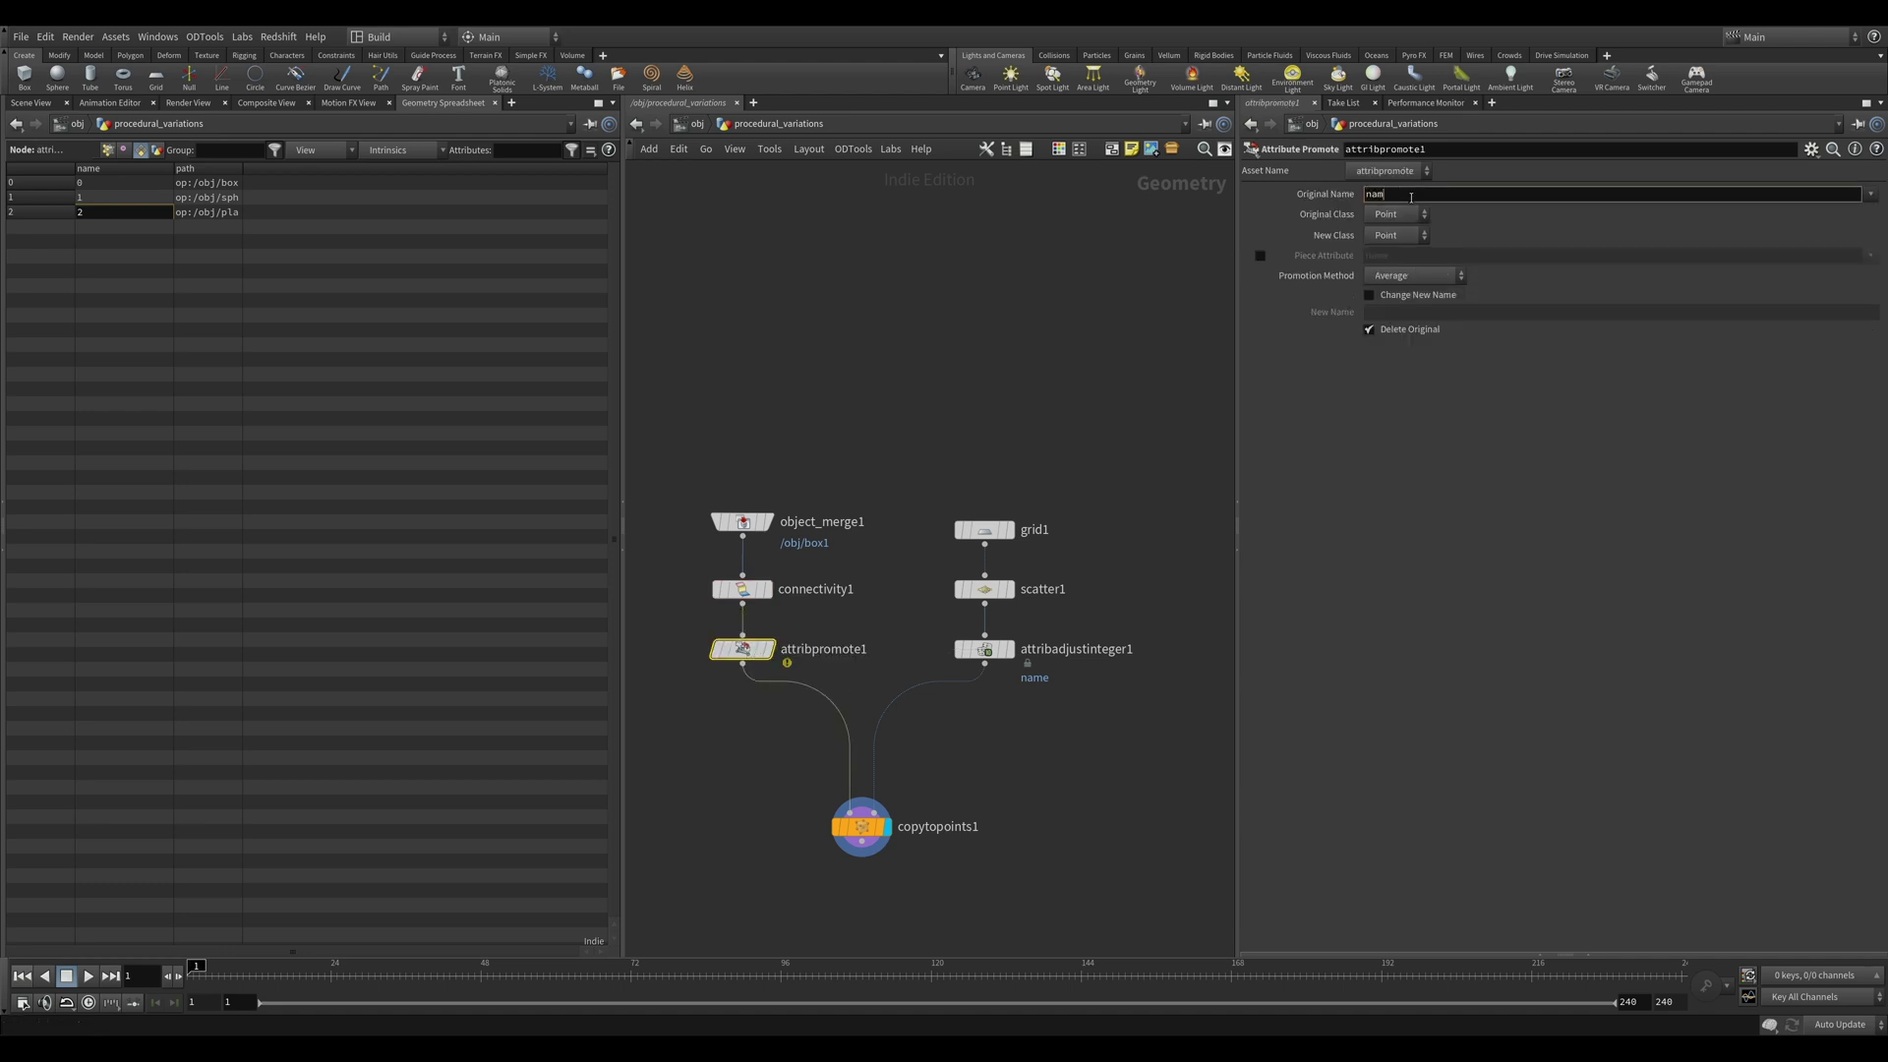
text(e)
key(Return)
click(1396, 213)
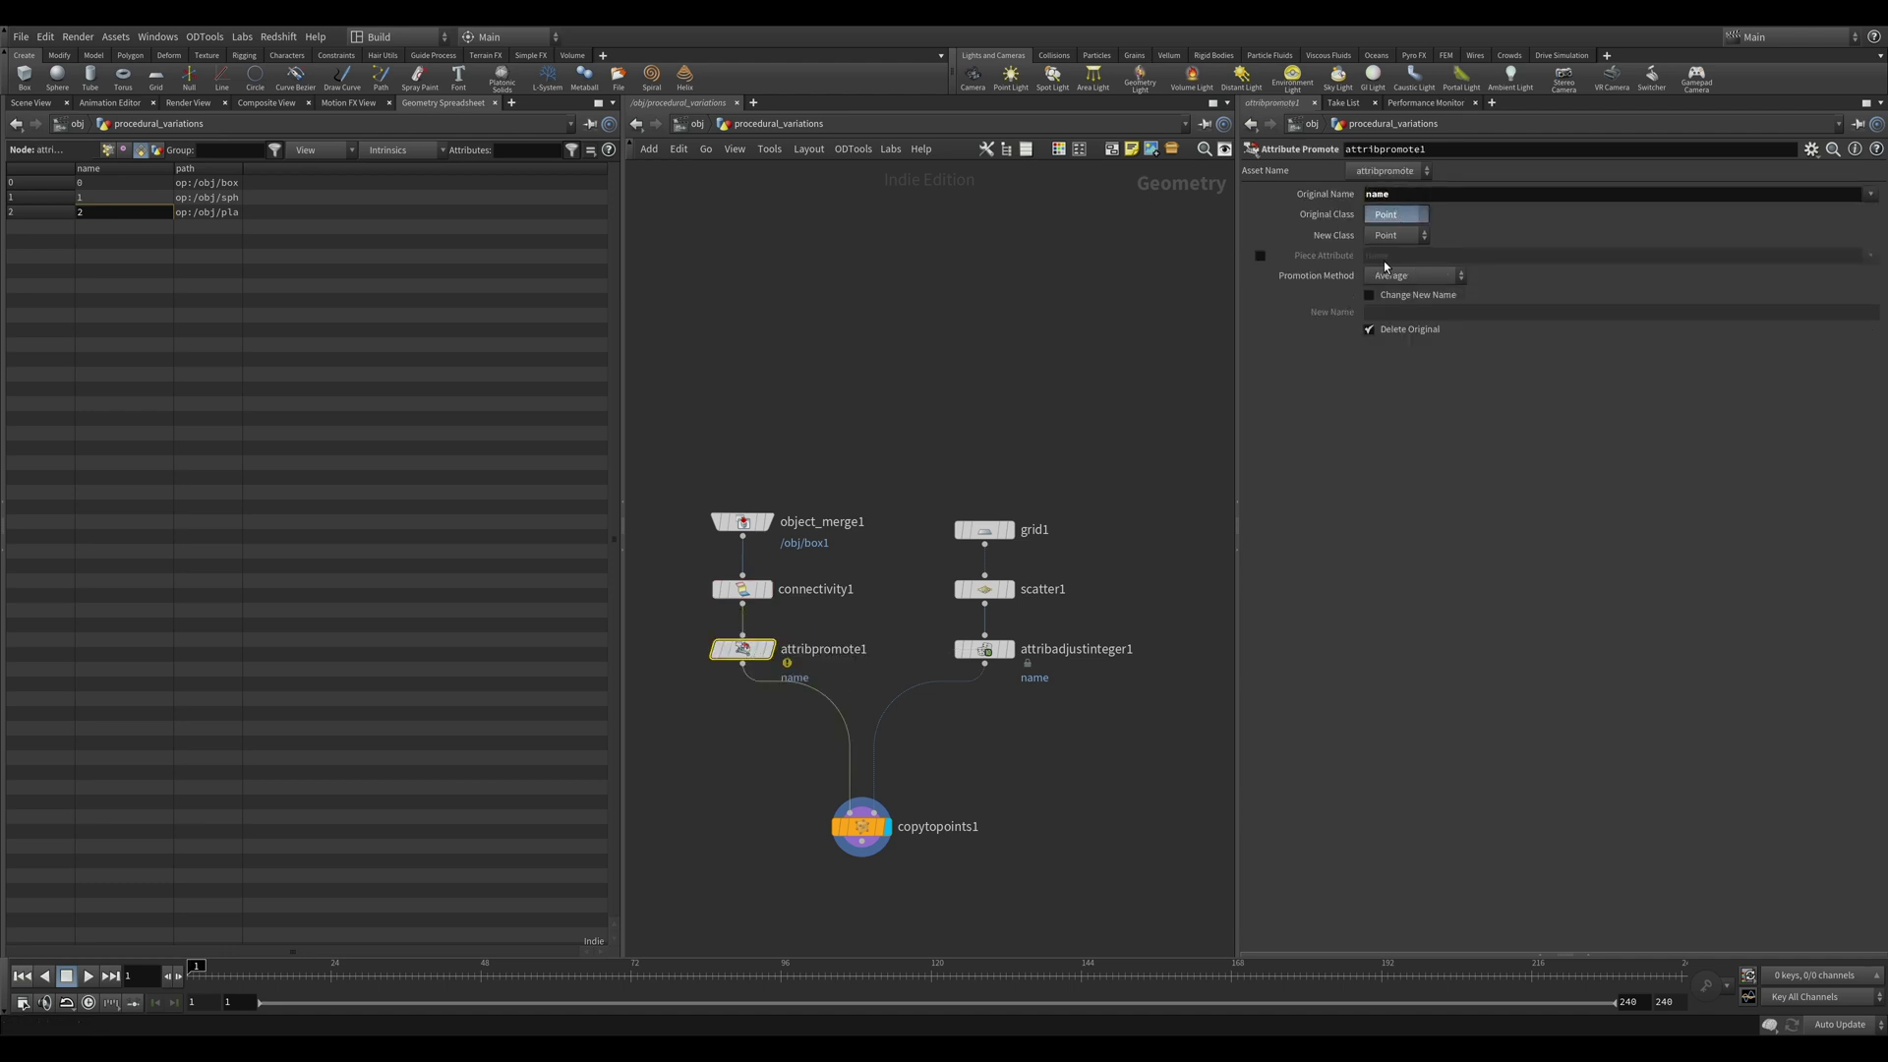
click(1389, 258)
click(1396, 243)
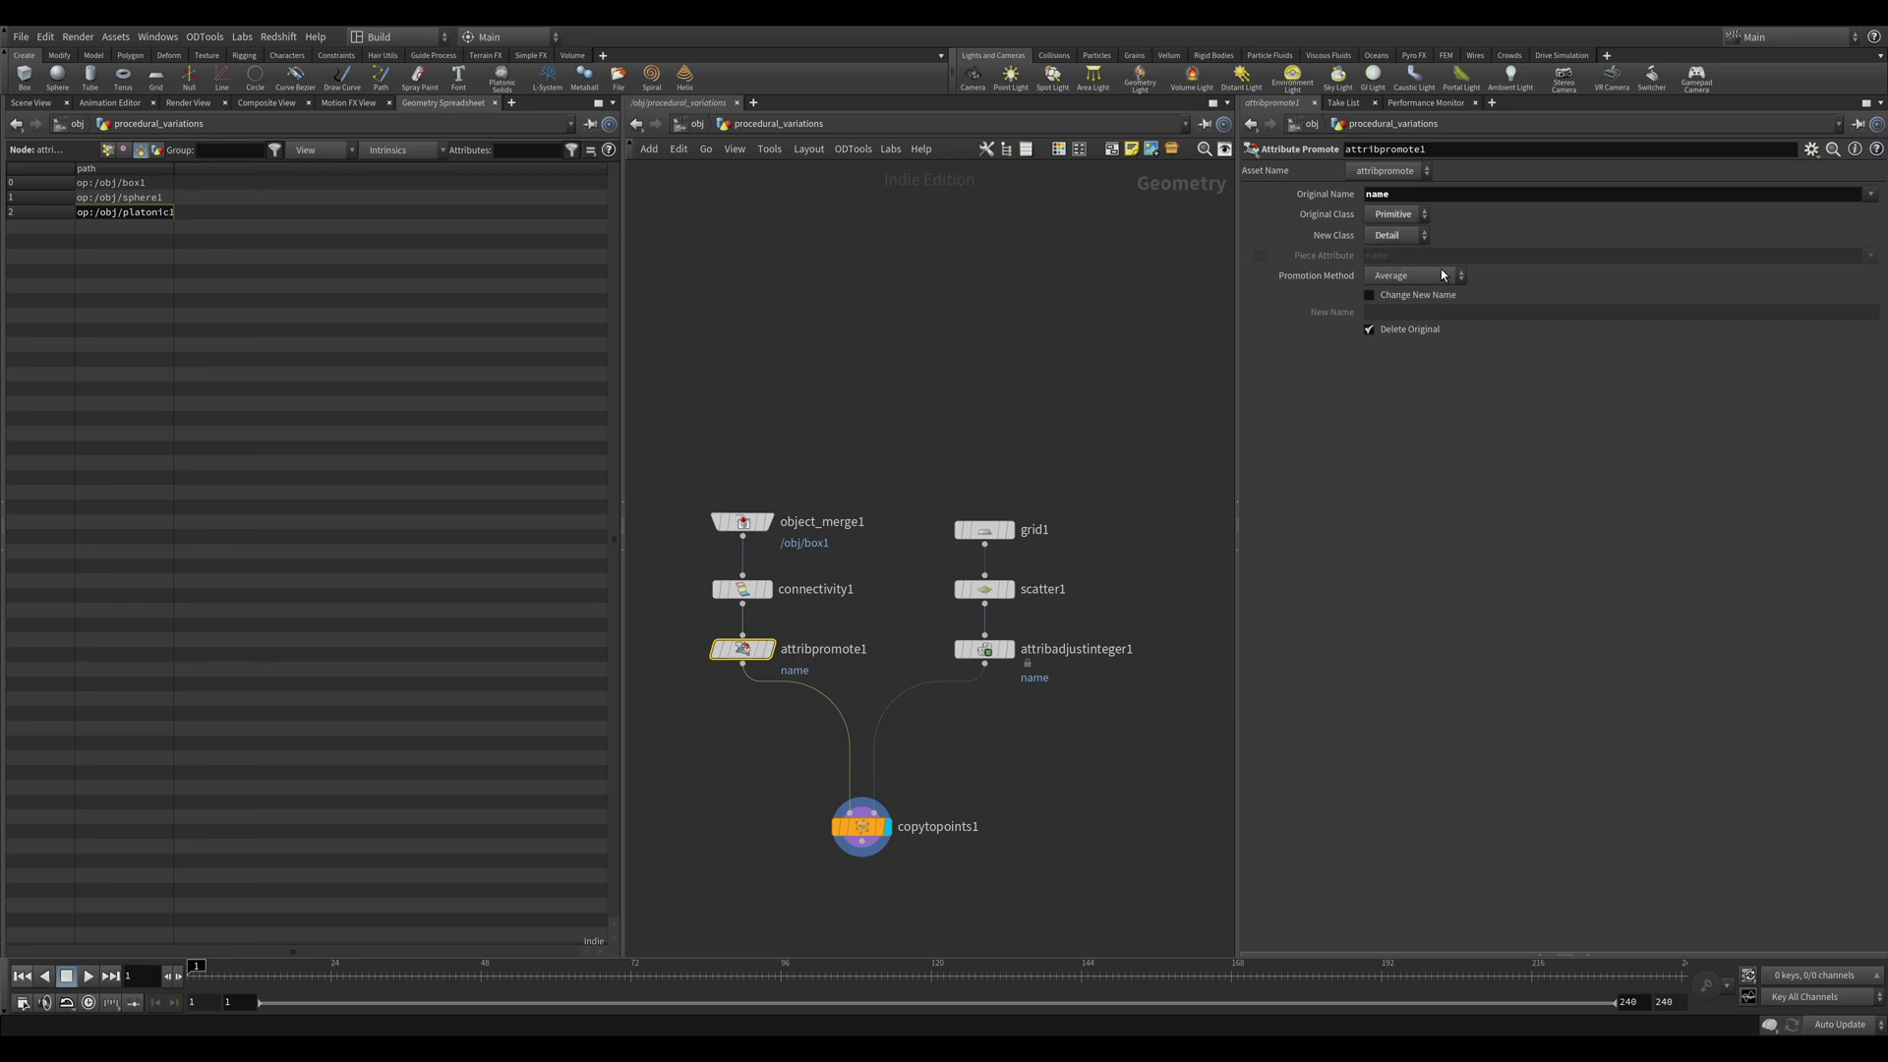
click(1422, 280)
click(1369, 295)
text(num)
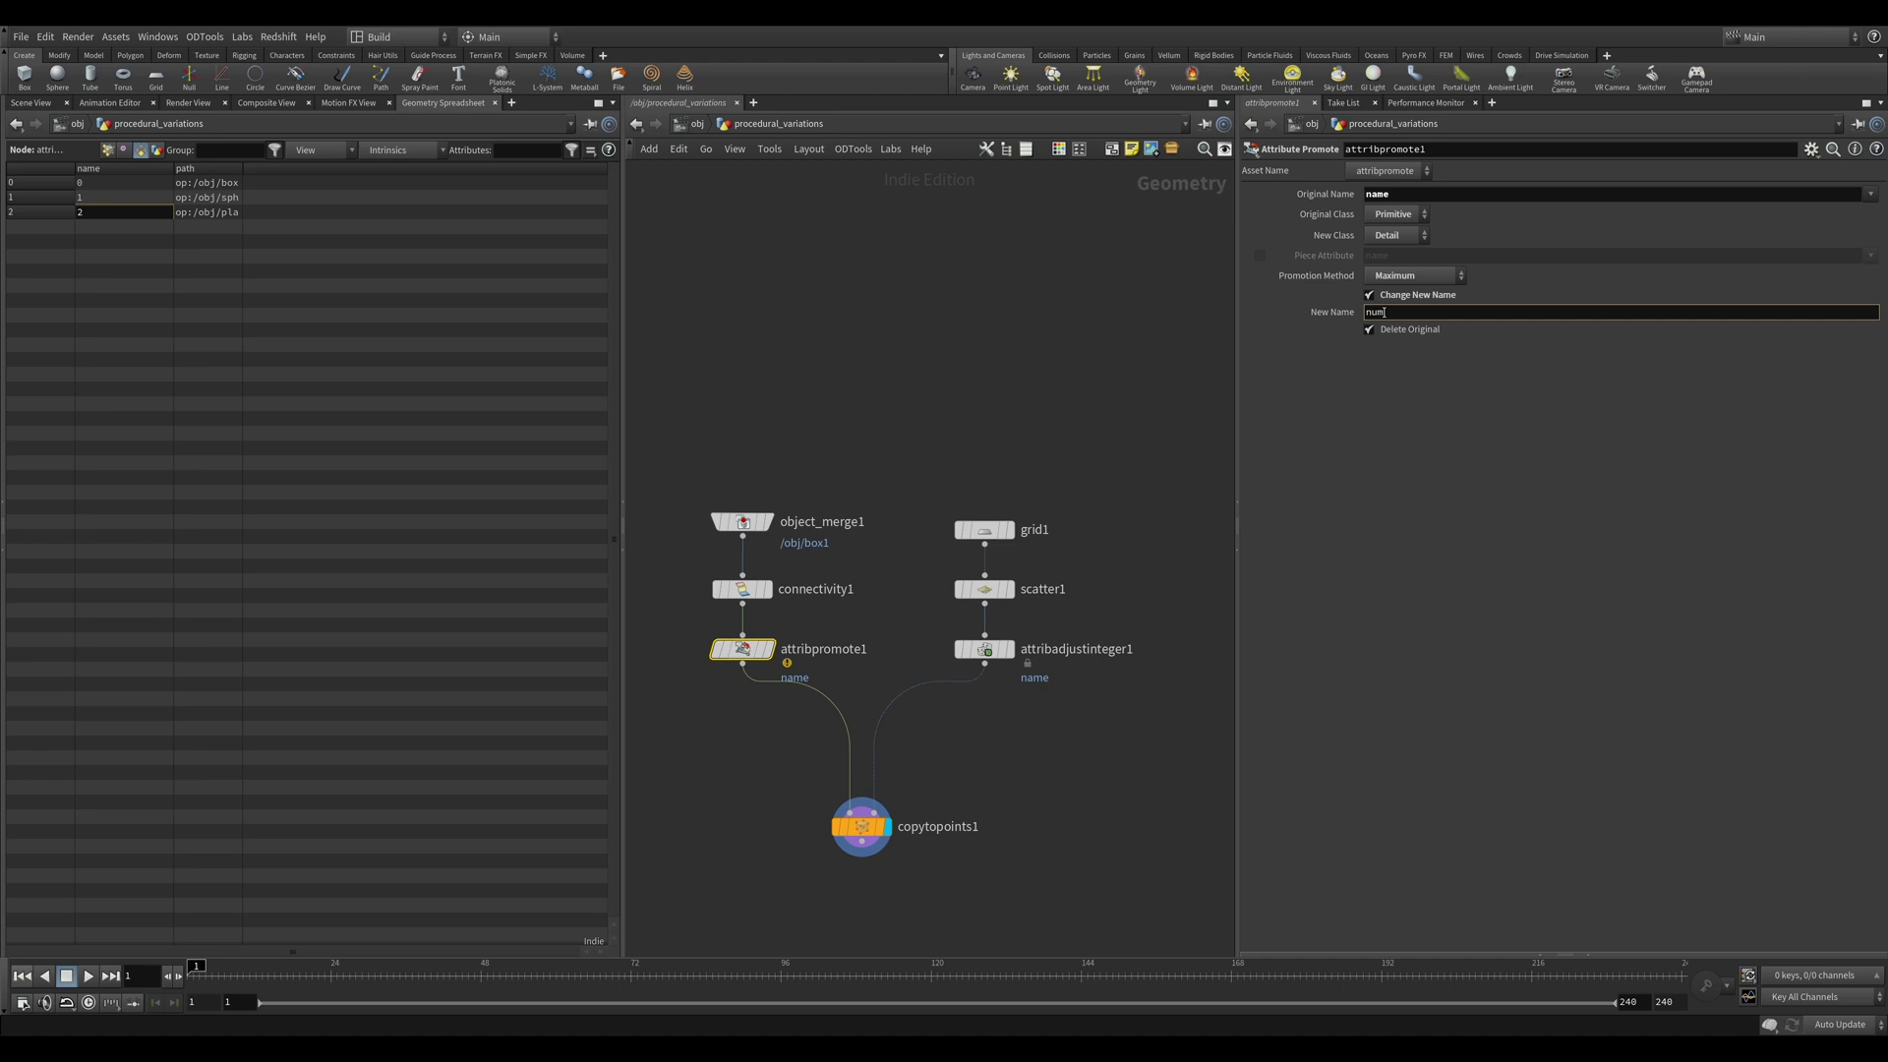
text(_names)
key(Return)
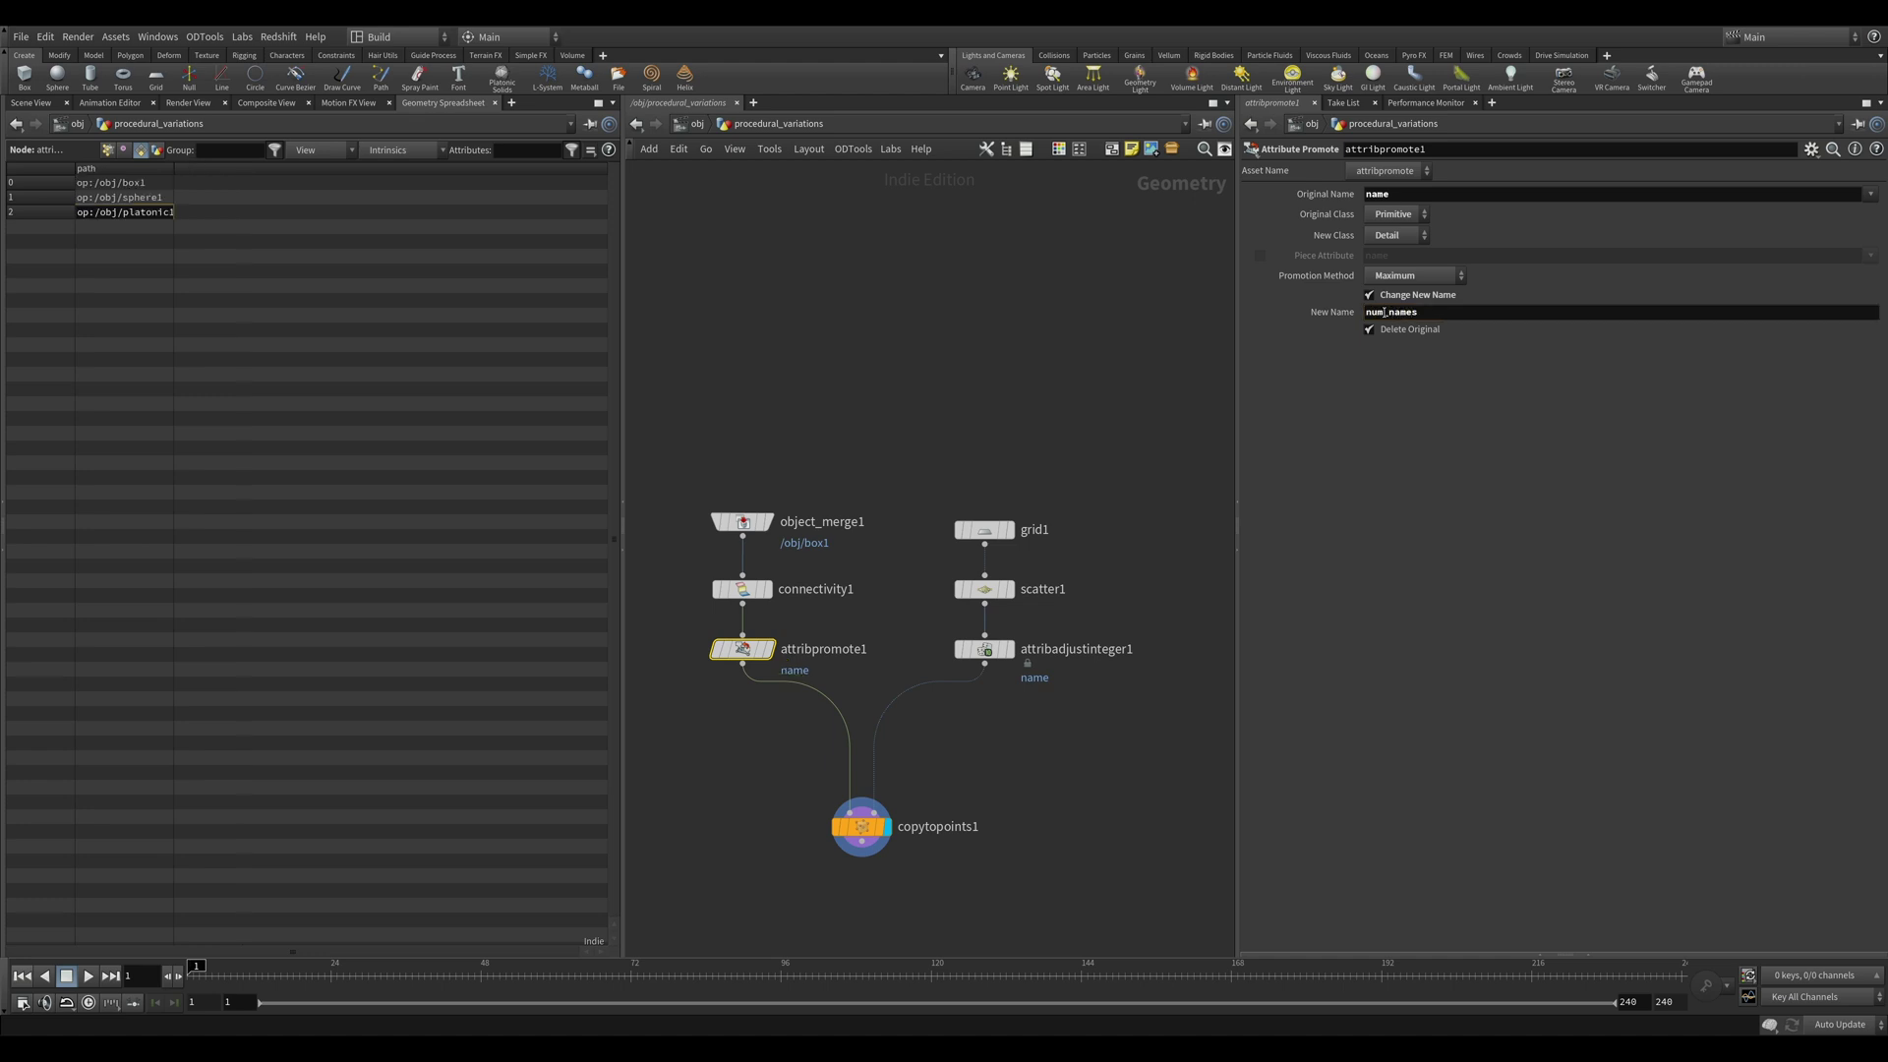
click(1368, 331)
Select copytopoints1 and return to the 3D scene view.
middle_drag(740, 776, 840, 739)
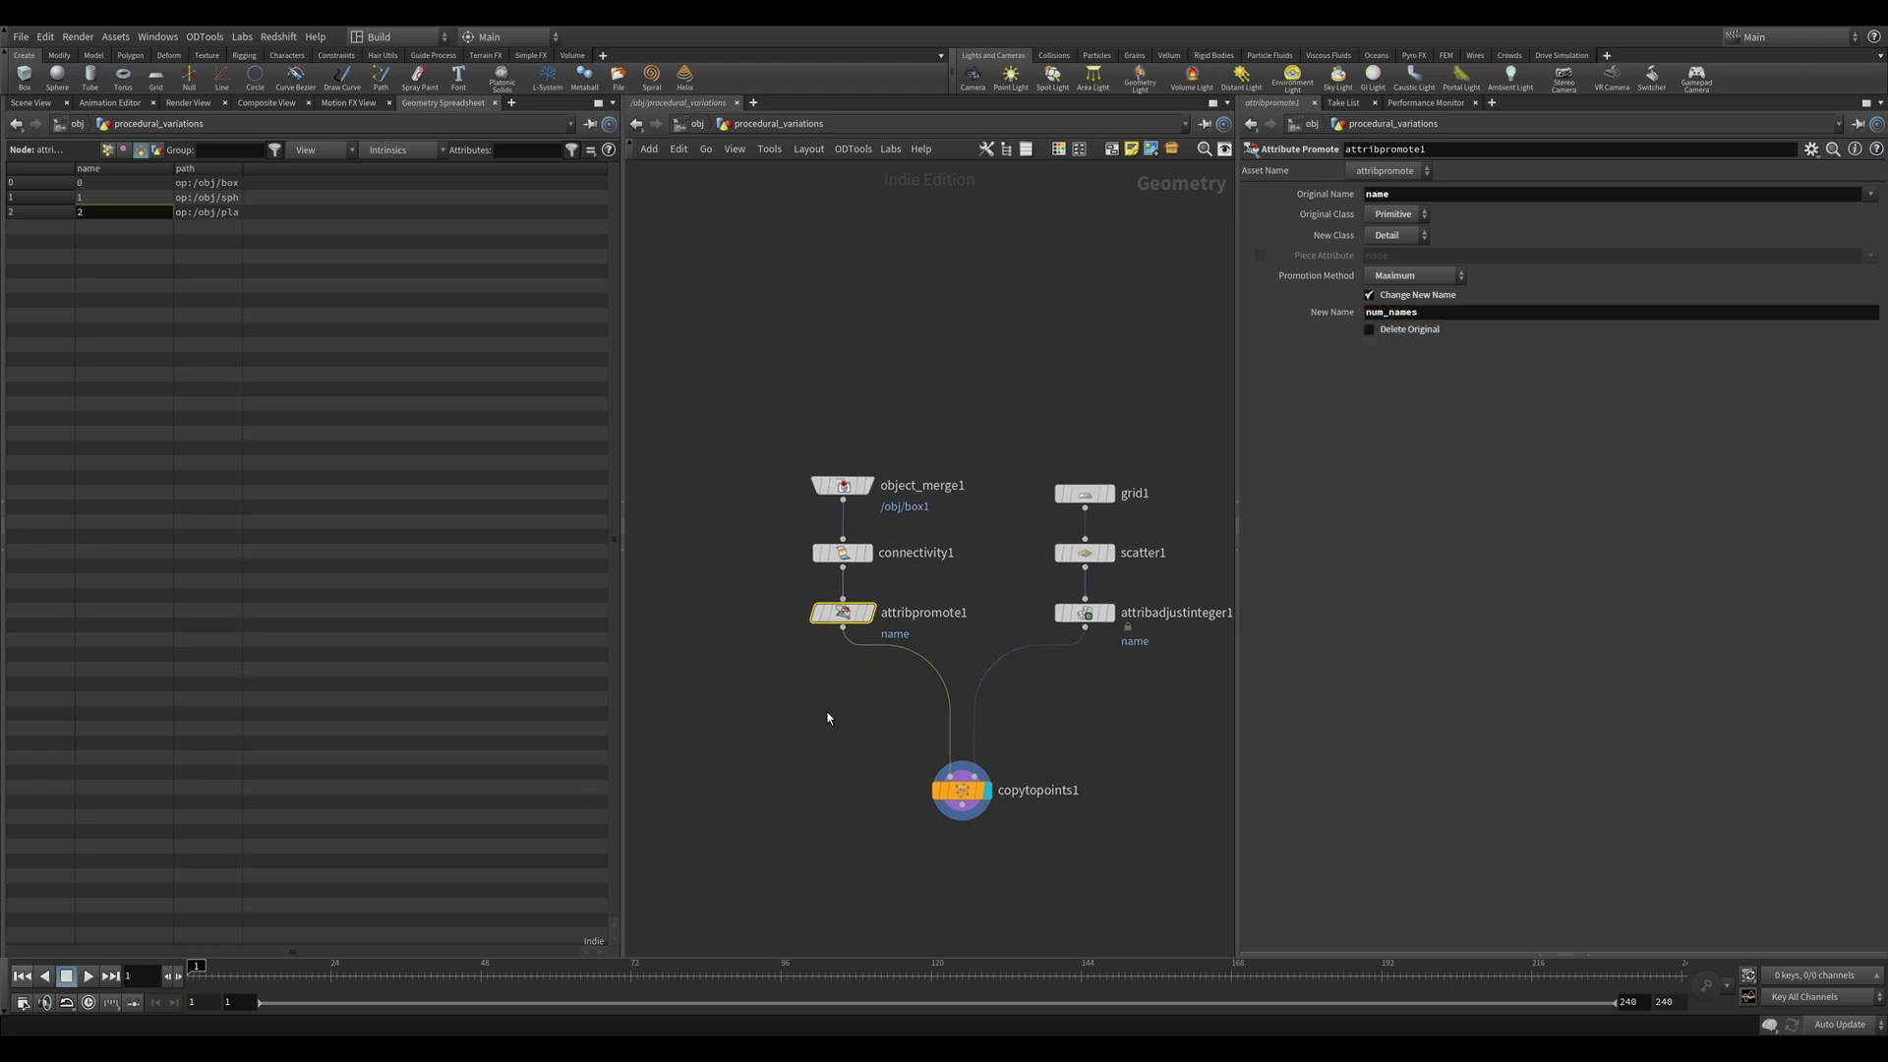
drag(808, 725, 1024, 870)
click(31, 102)
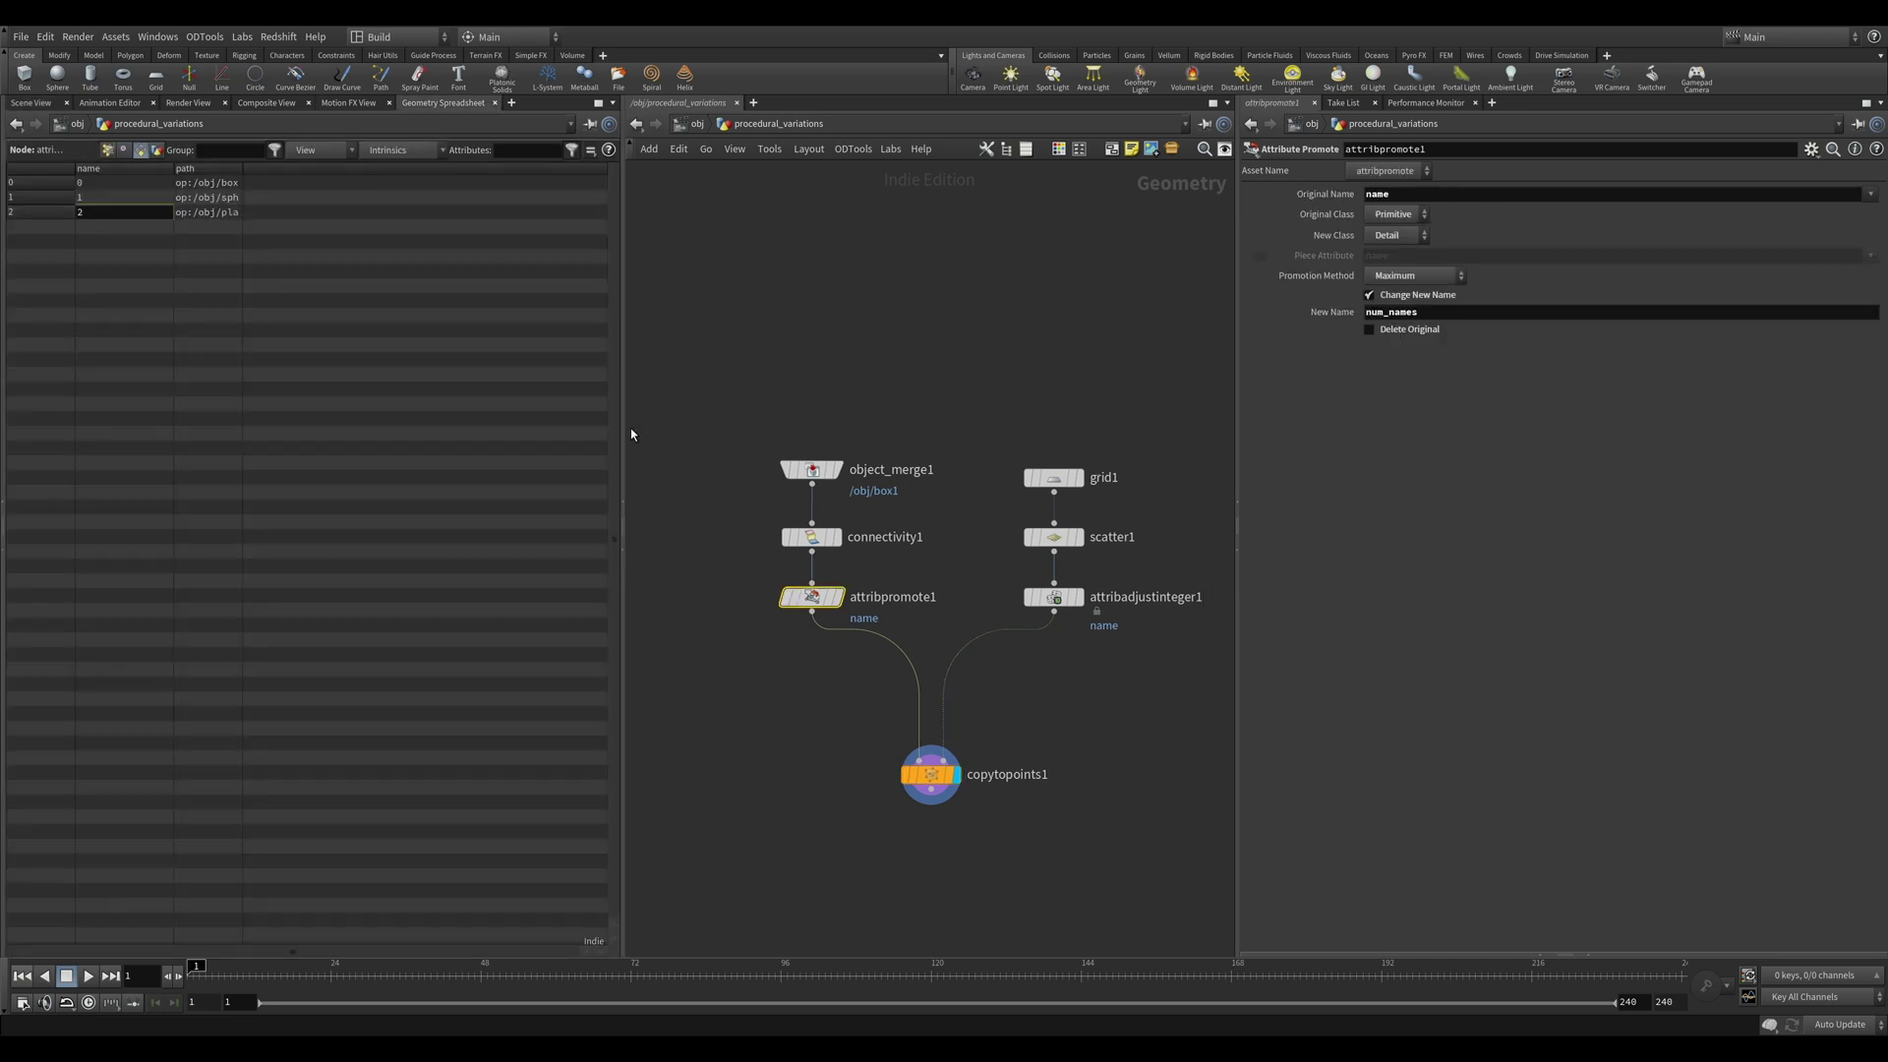
Set attribadjustinteger1 to Random with Max Value detail("../attribpromote1/", "num_names", 0).
click(1053, 596)
click(1416, 379)
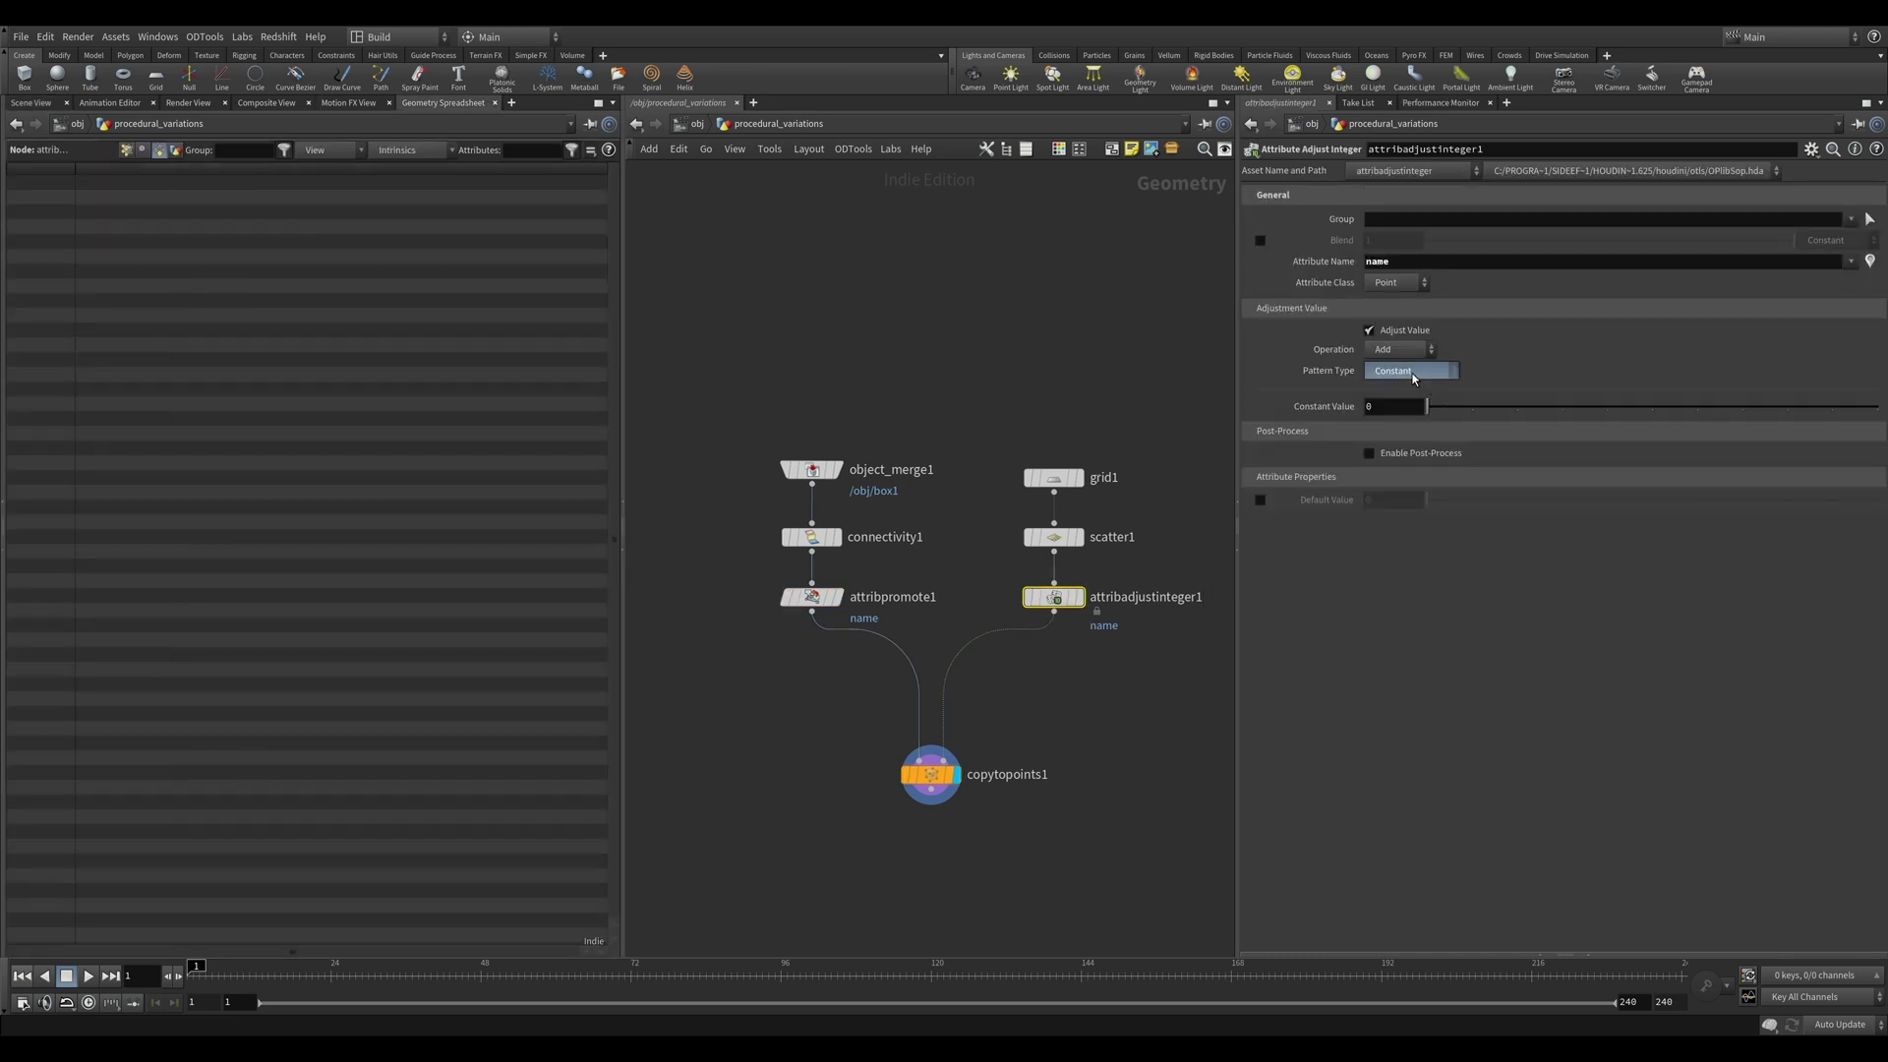
click(1408, 414)
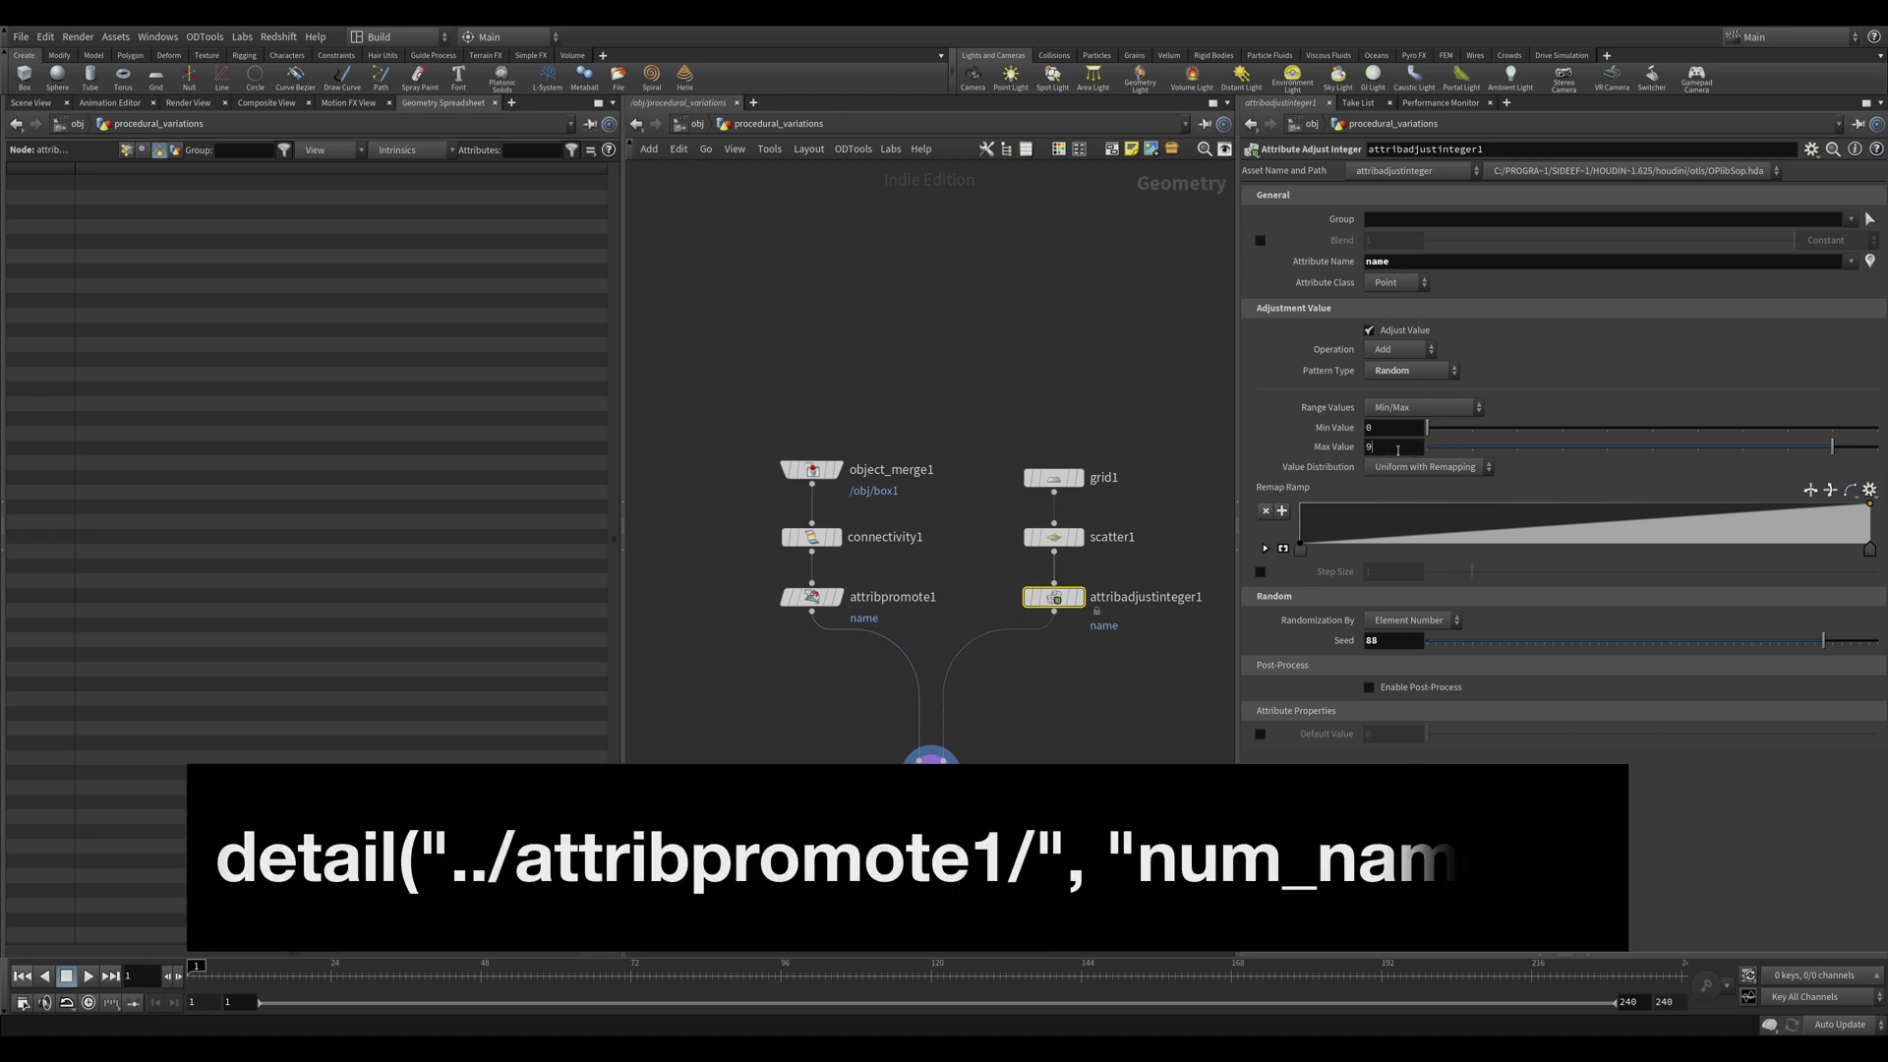
text(detail()
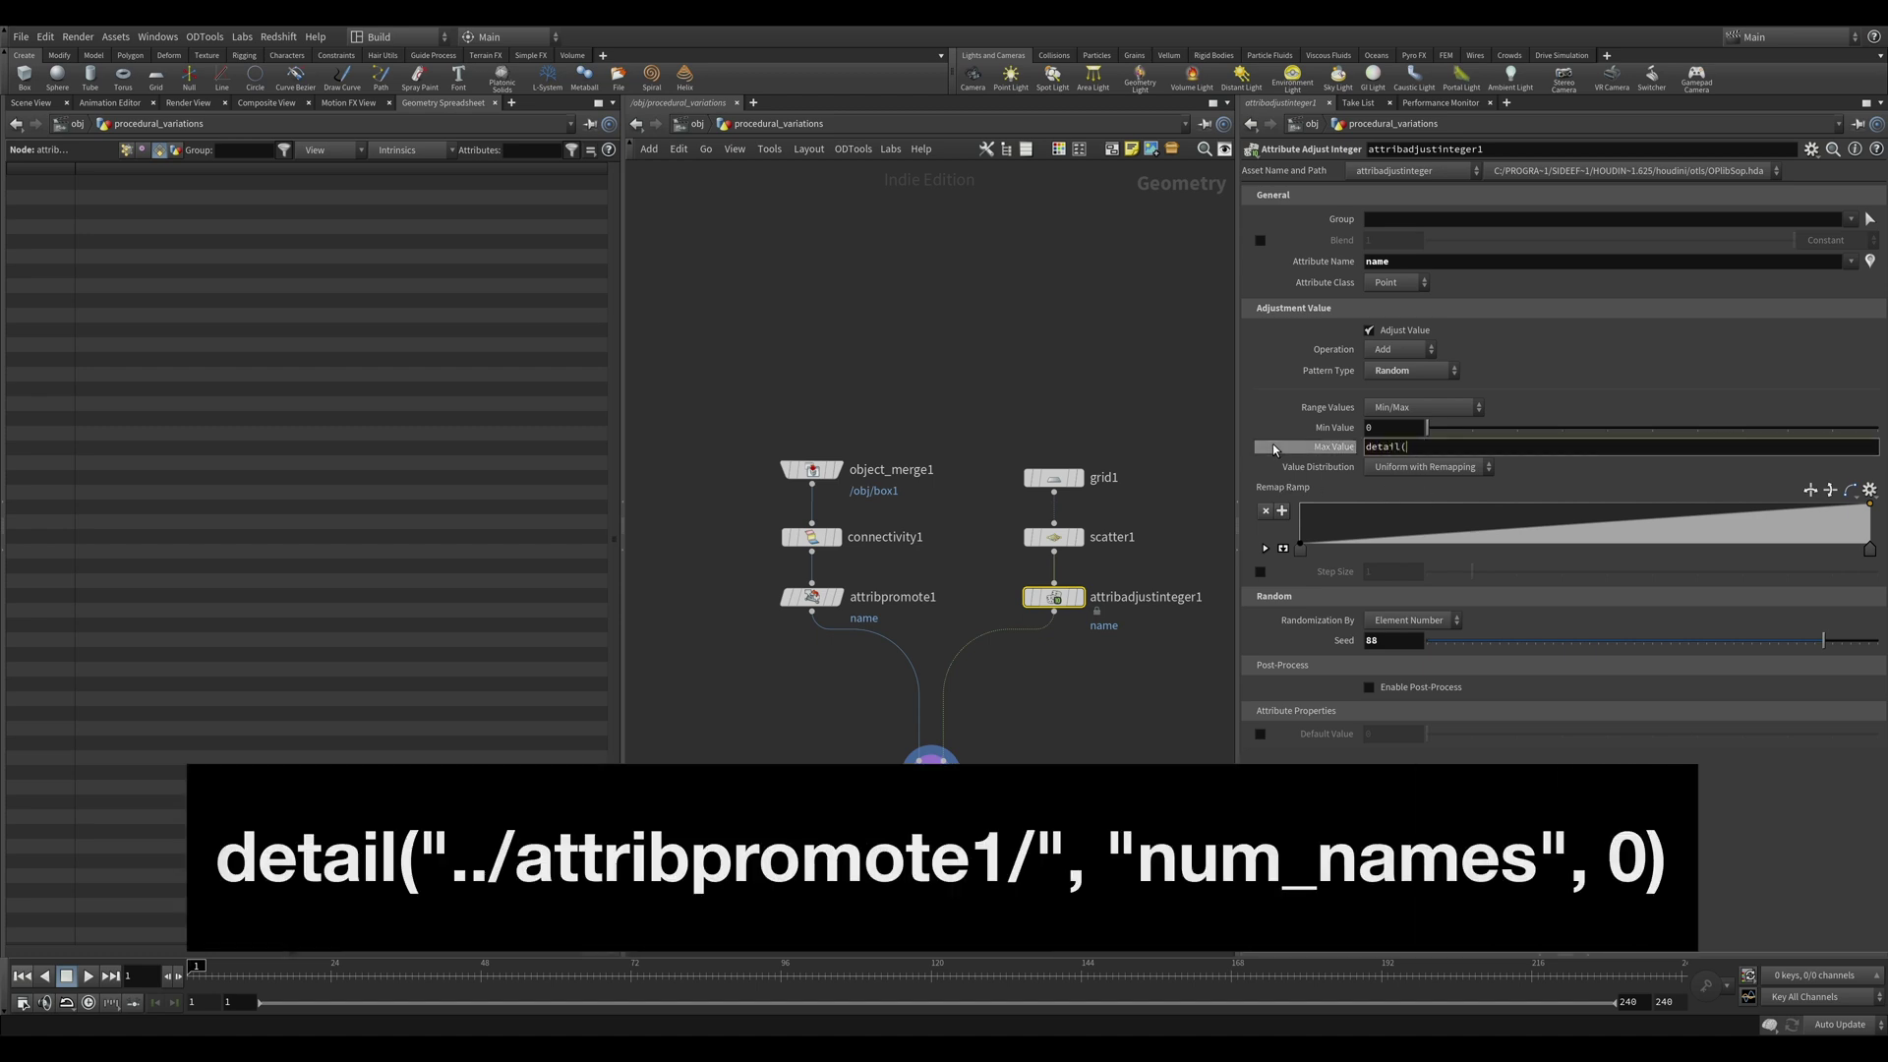
text())
text(../)
text(")
text(")
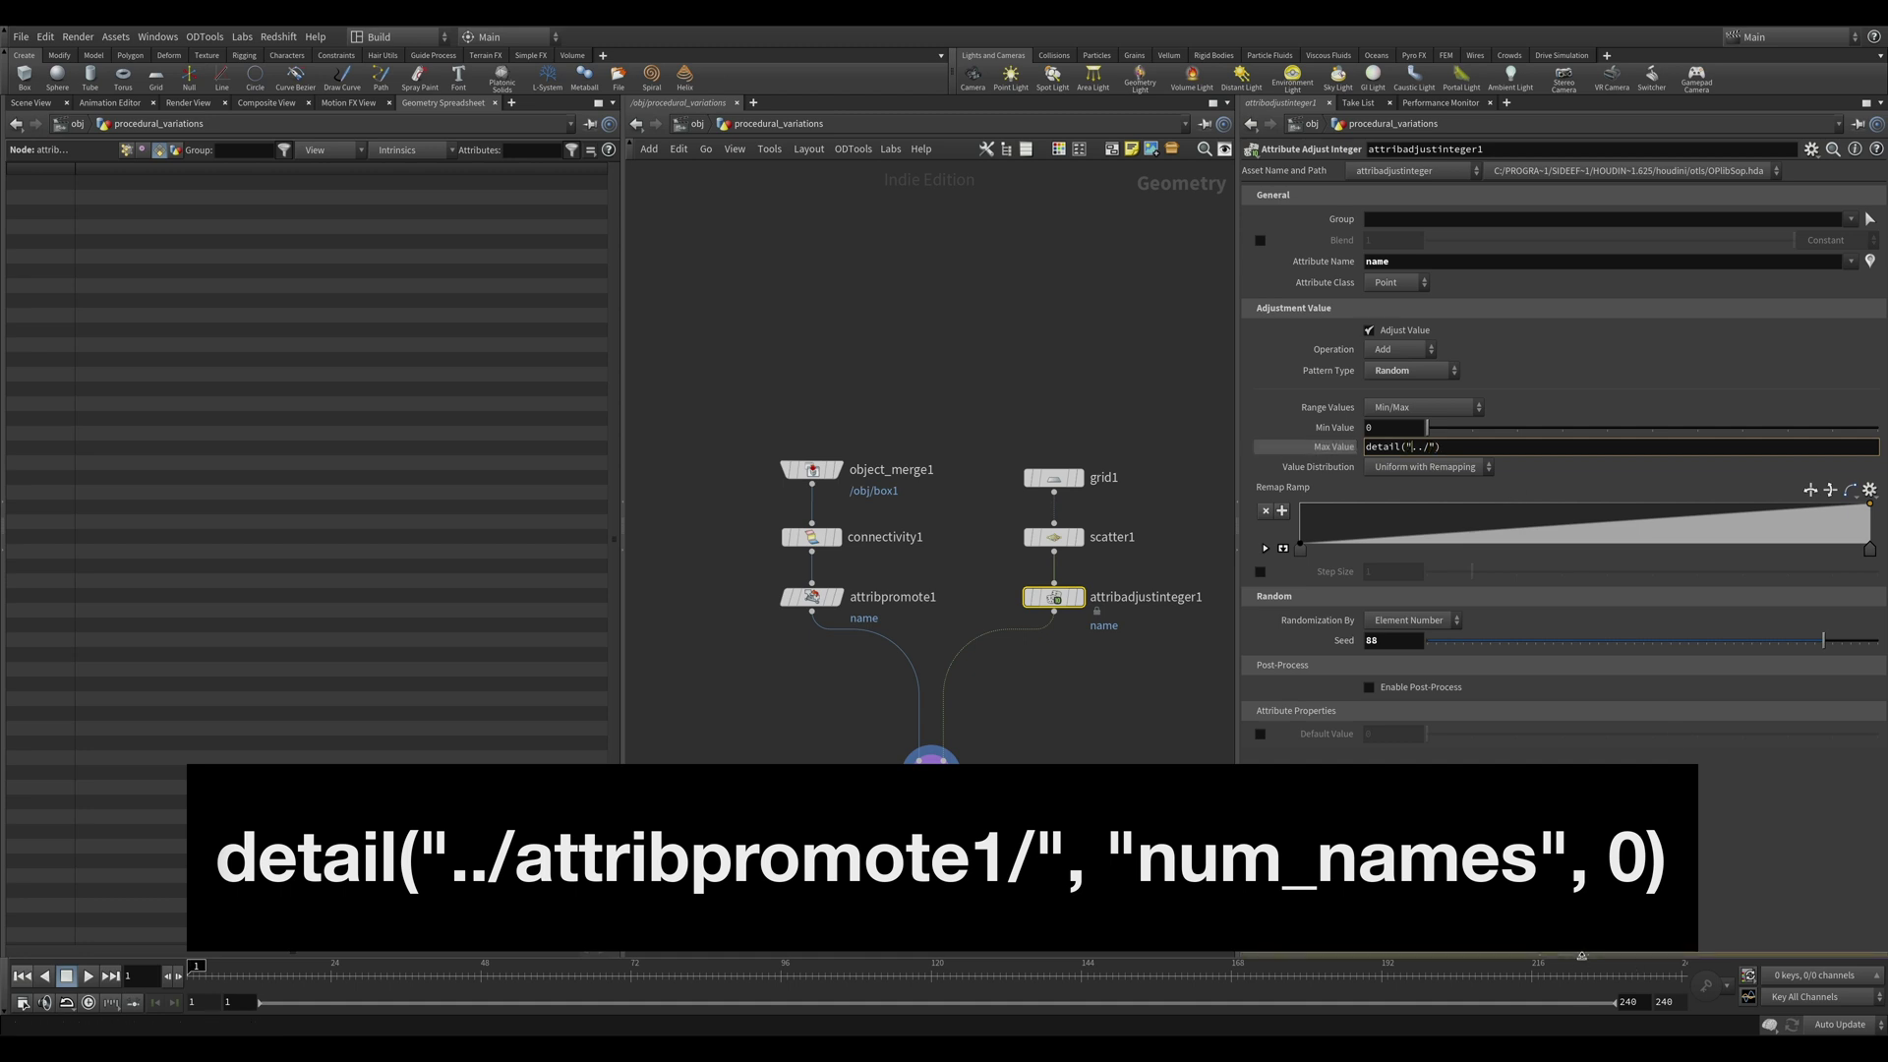
text(a)
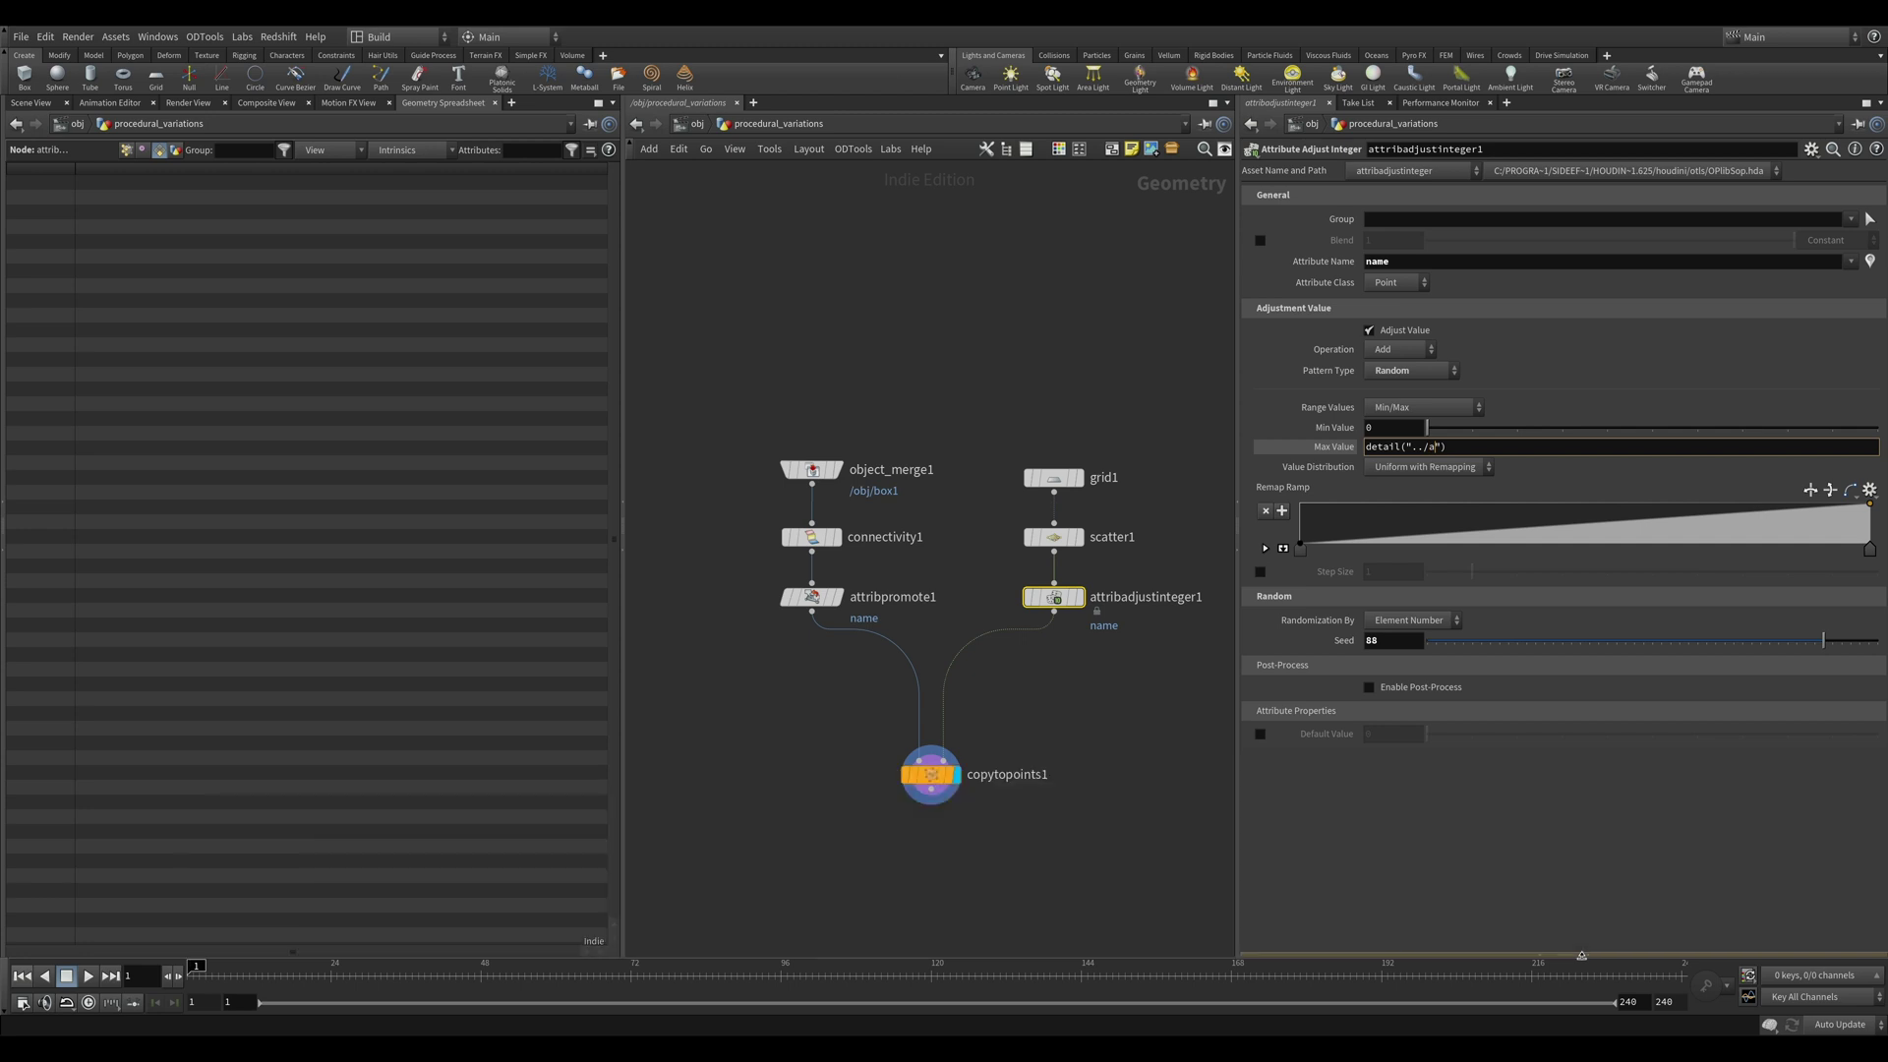
text(ttribpromot)
text(e1)
key(BackSpace)
key(BackSpace)
text(1)
text(", "num_n)
text(ames)
key(Right)
text(0)
key(Return)
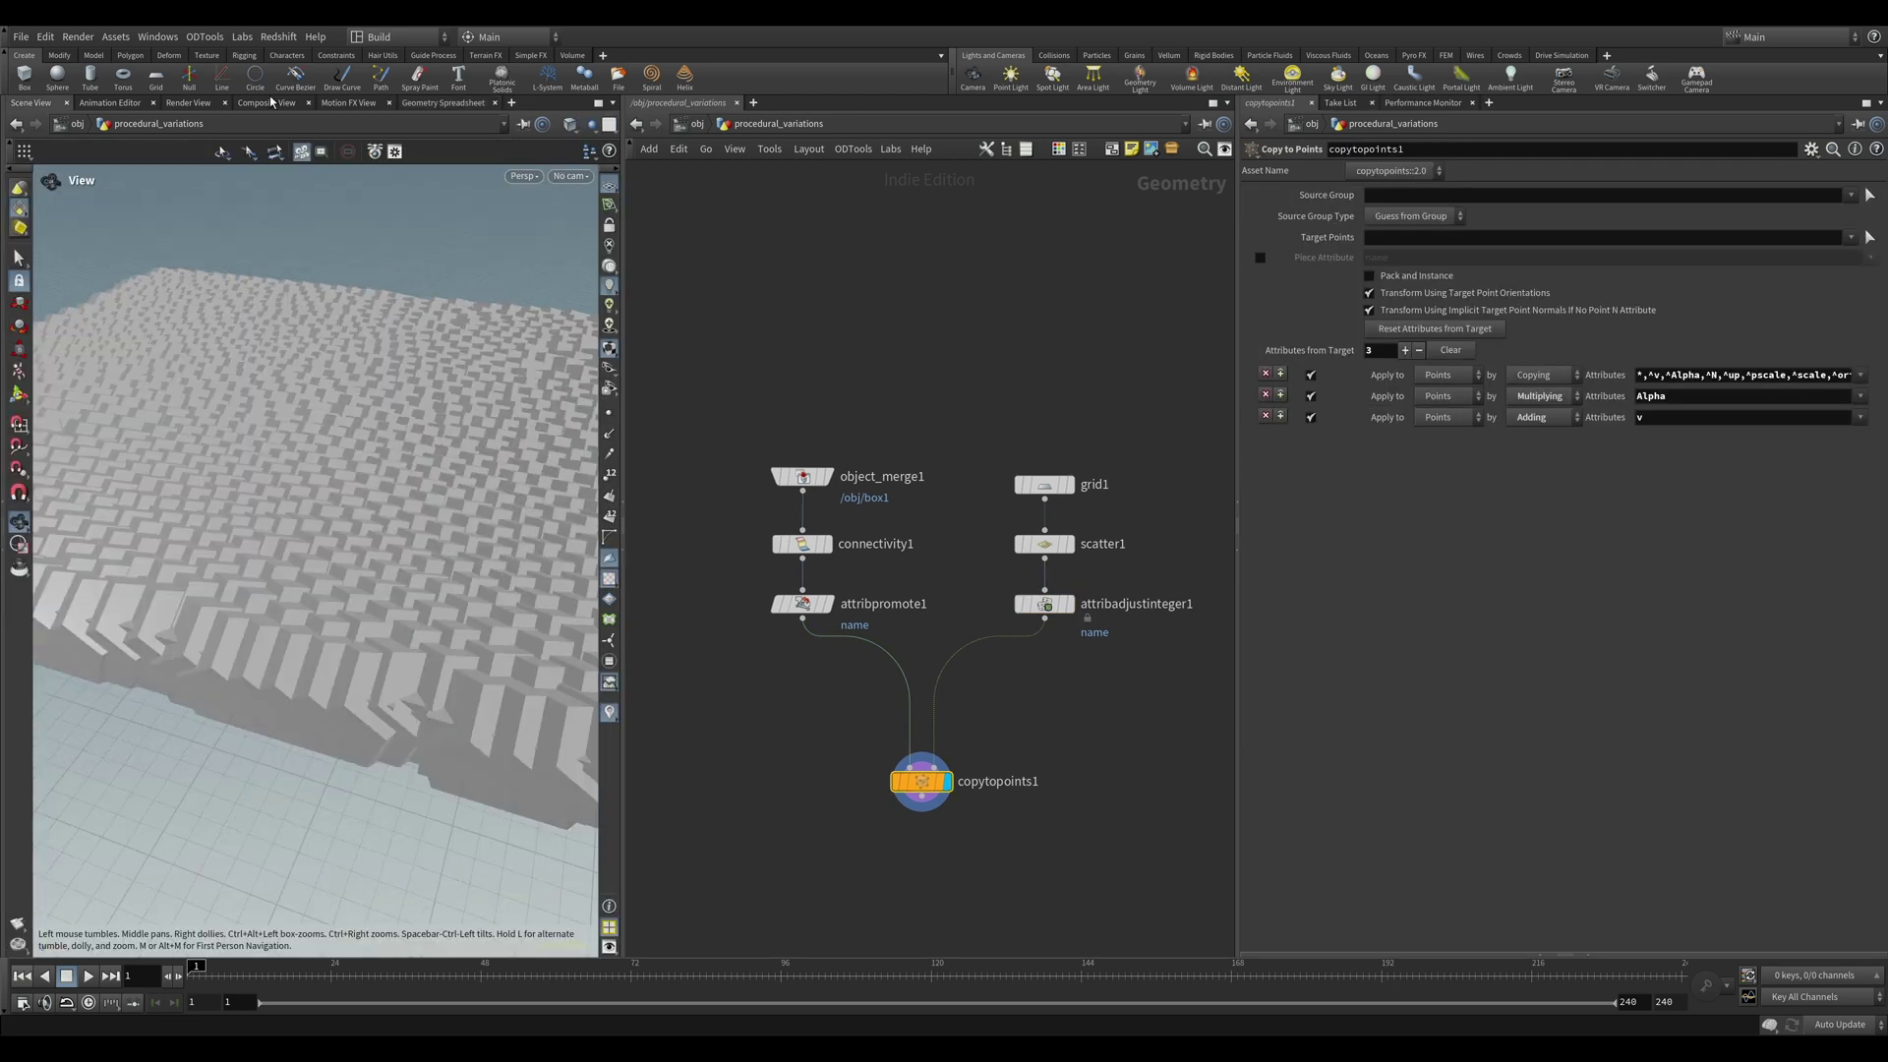
Check the num_names detail attribute on attribpromote1 in the spreadsheet.
drag(714, 575, 882, 649)
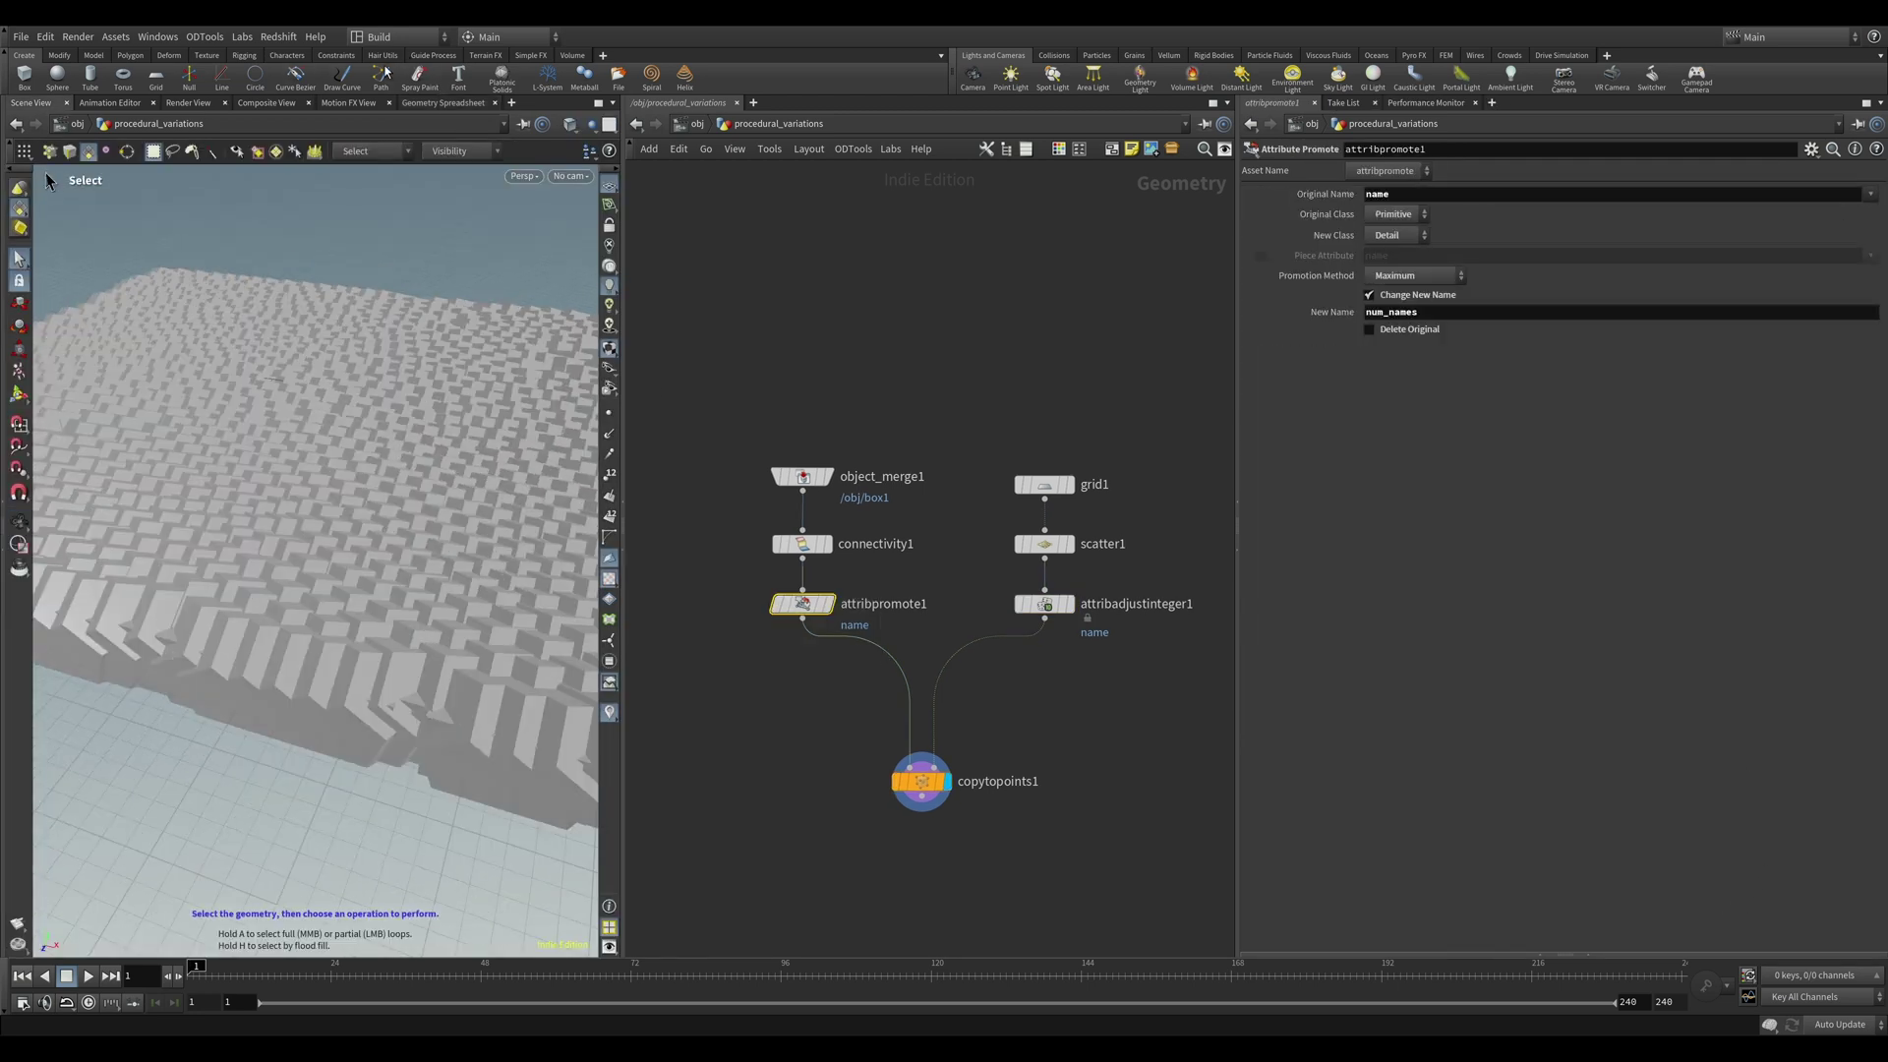
click(446, 105)
click(158, 150)
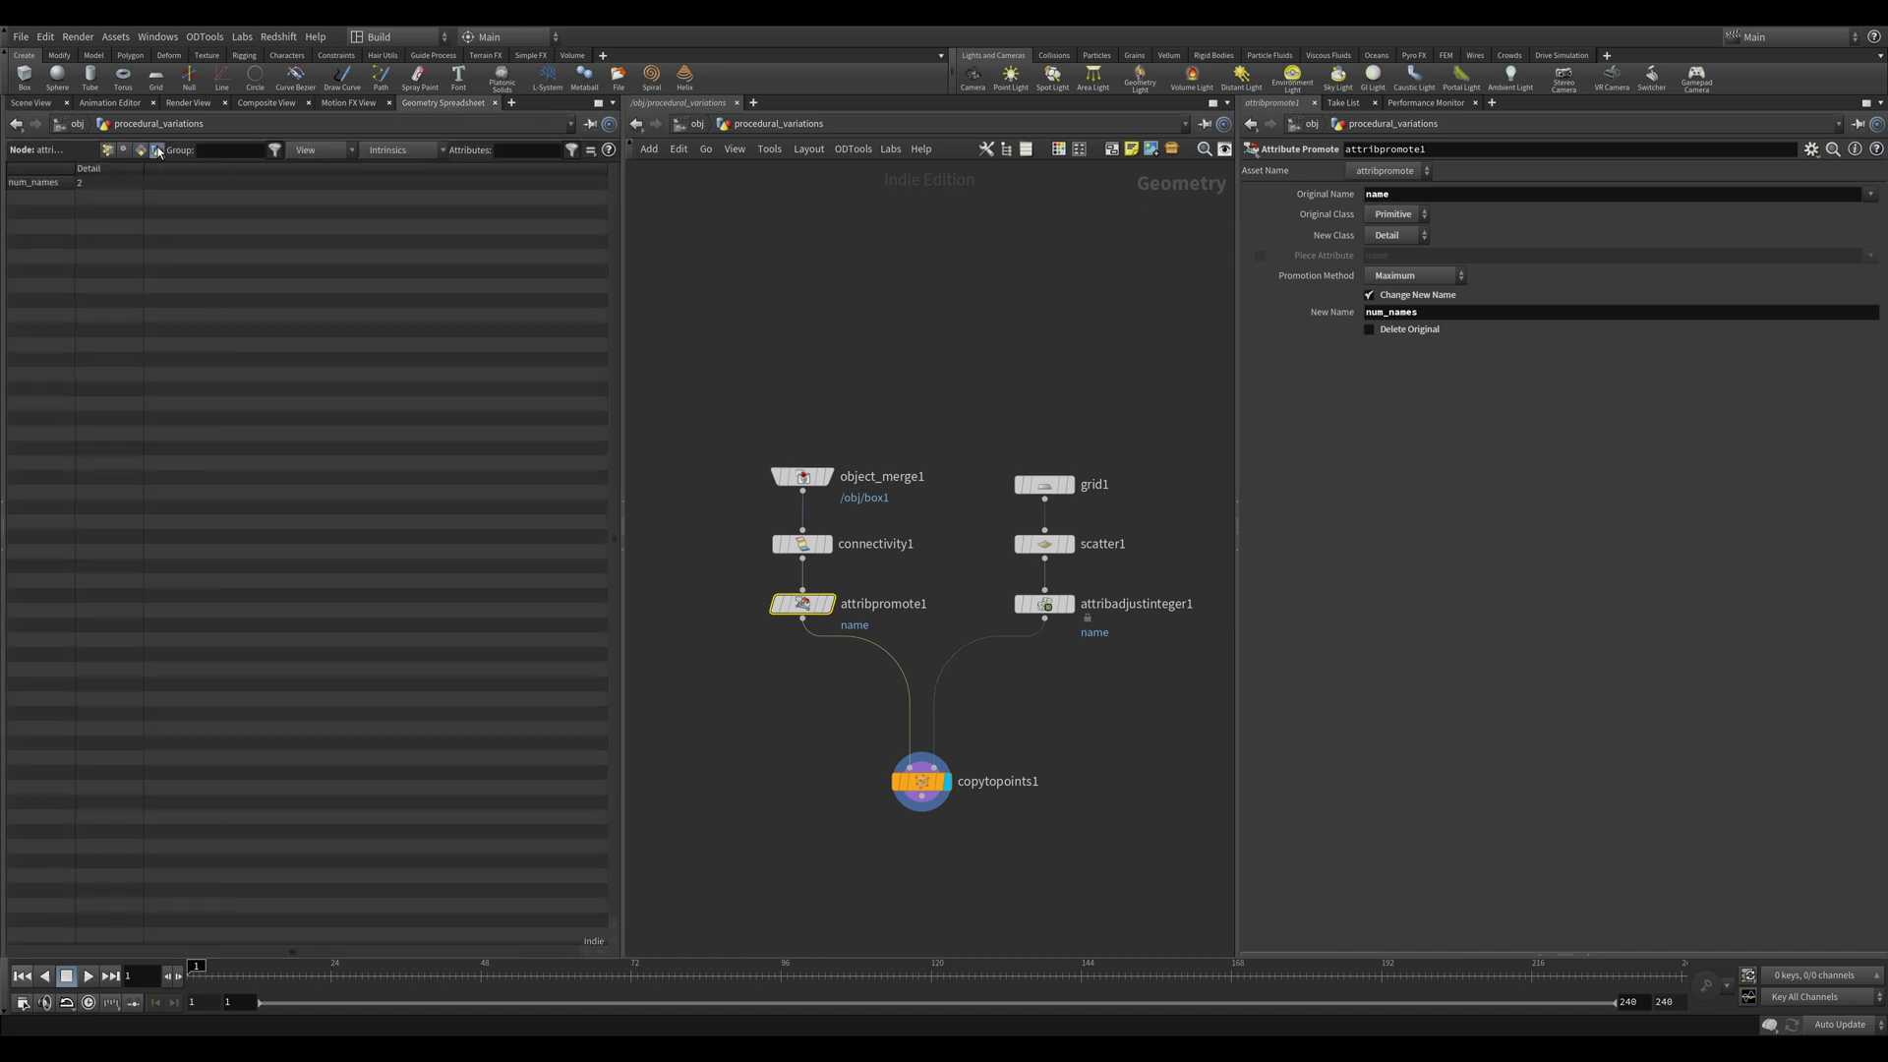
click(30, 102)
Make copytopoints1 copy different pieces according to the name attribute.
click(922, 782)
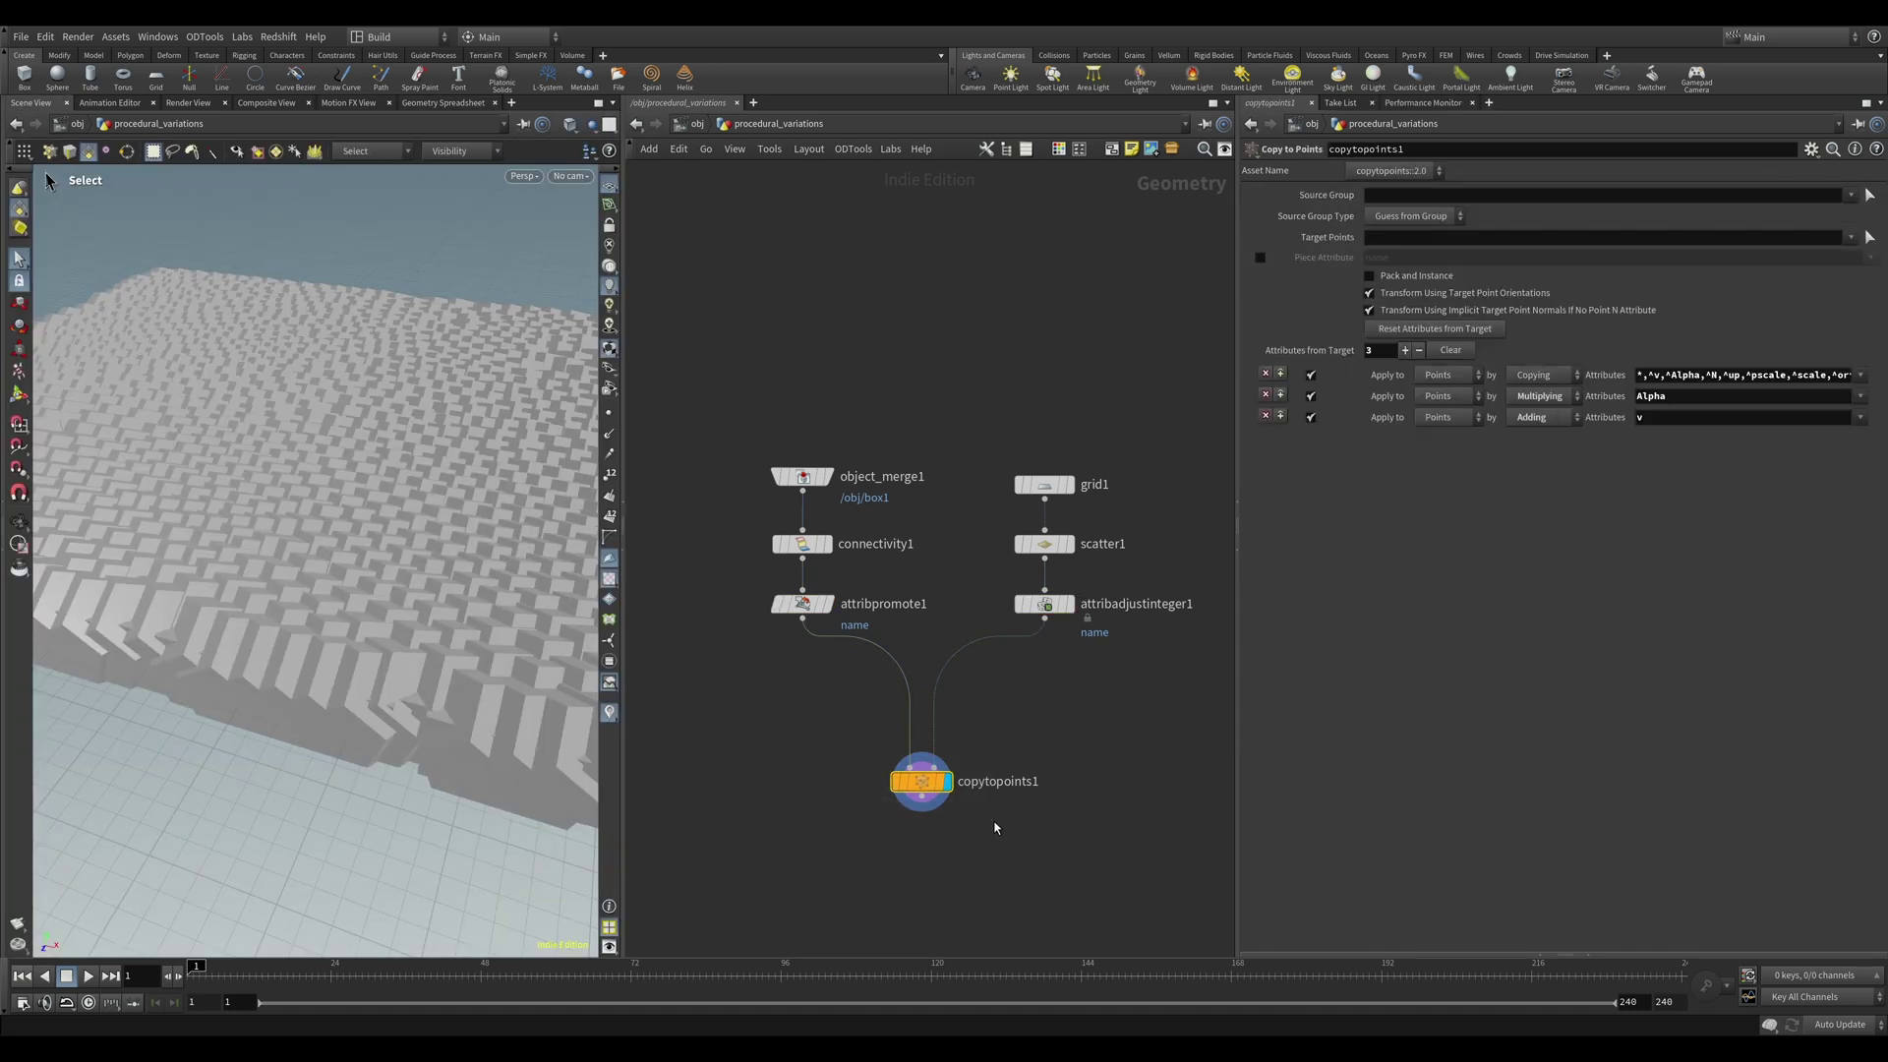
click(1259, 257)
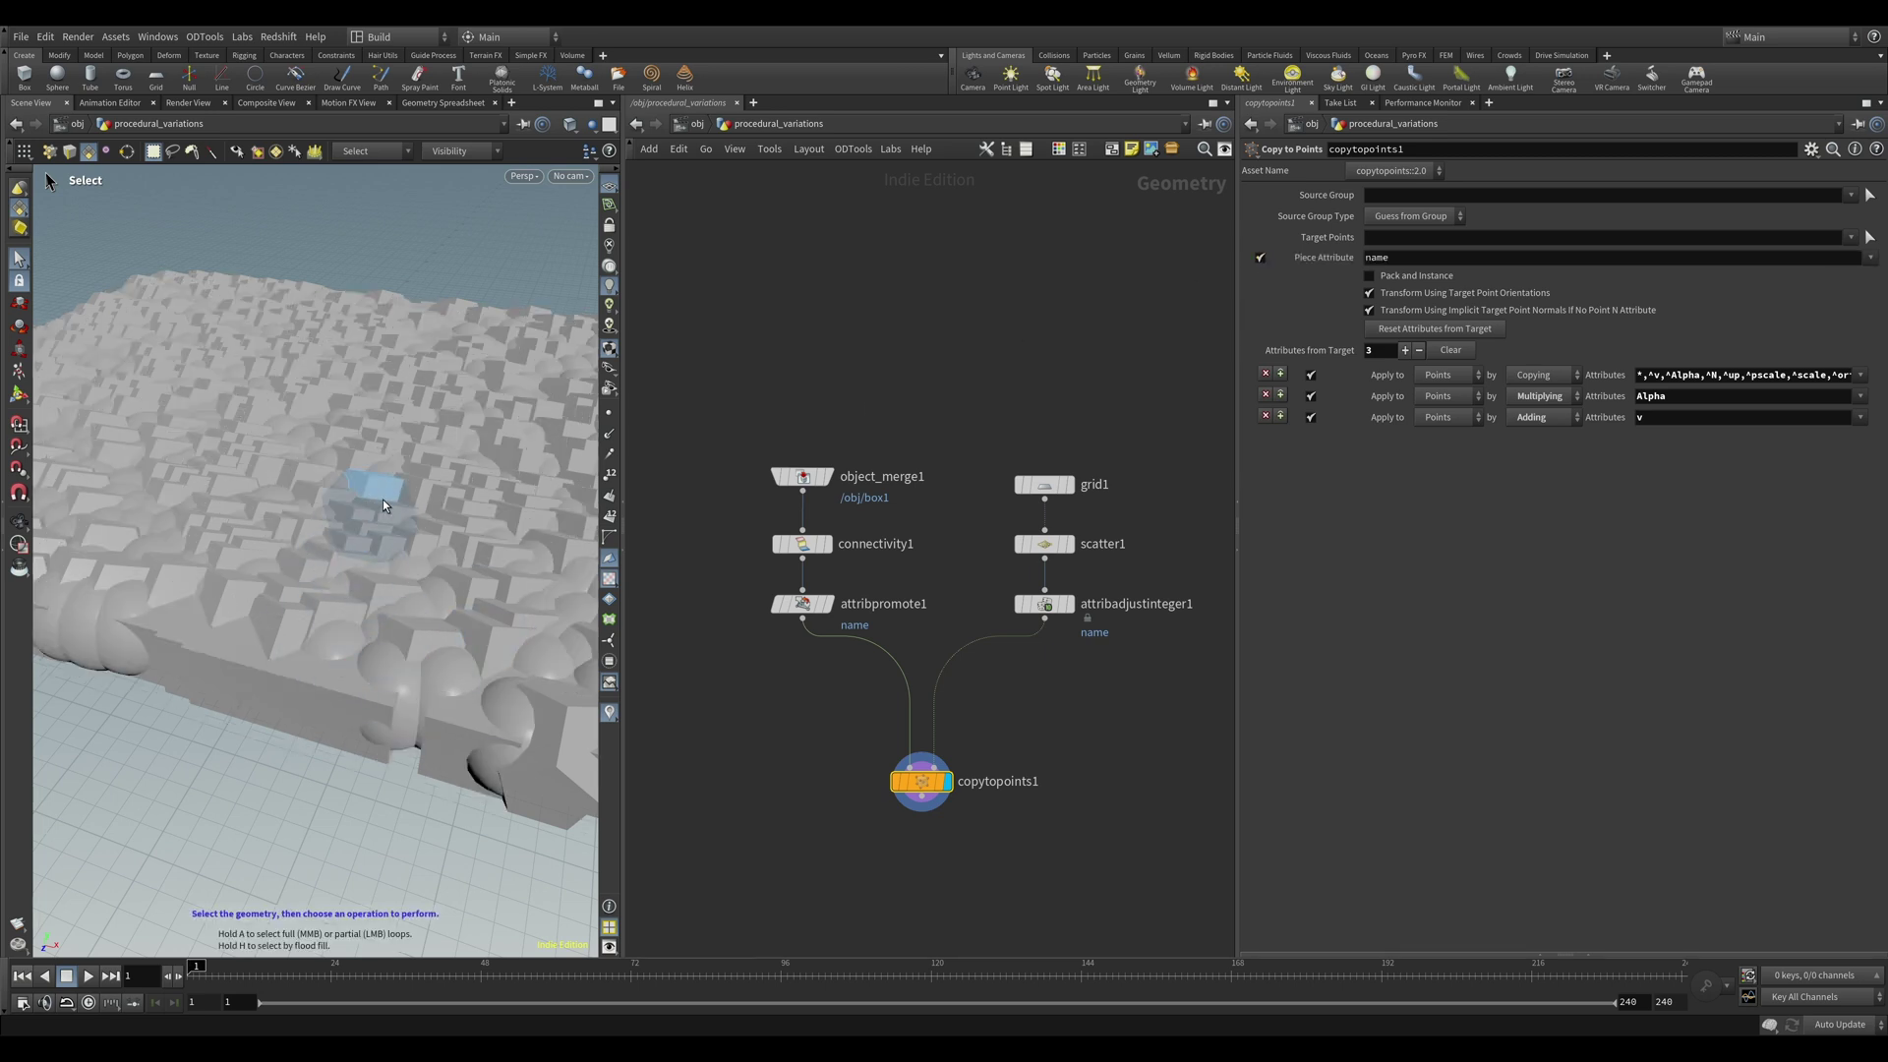
key(Escape)
scroll(379, 492, down, 5)
mouse_move(308, 481)
mouse_down()
mouse_move(345, 603)
mouse_move(242, 600)
mouse_move(582, 510)
mouse_move(380, 544)
mouse_move(298, 600)
mouse_move(344, 560)
mouse_up()
key(s)
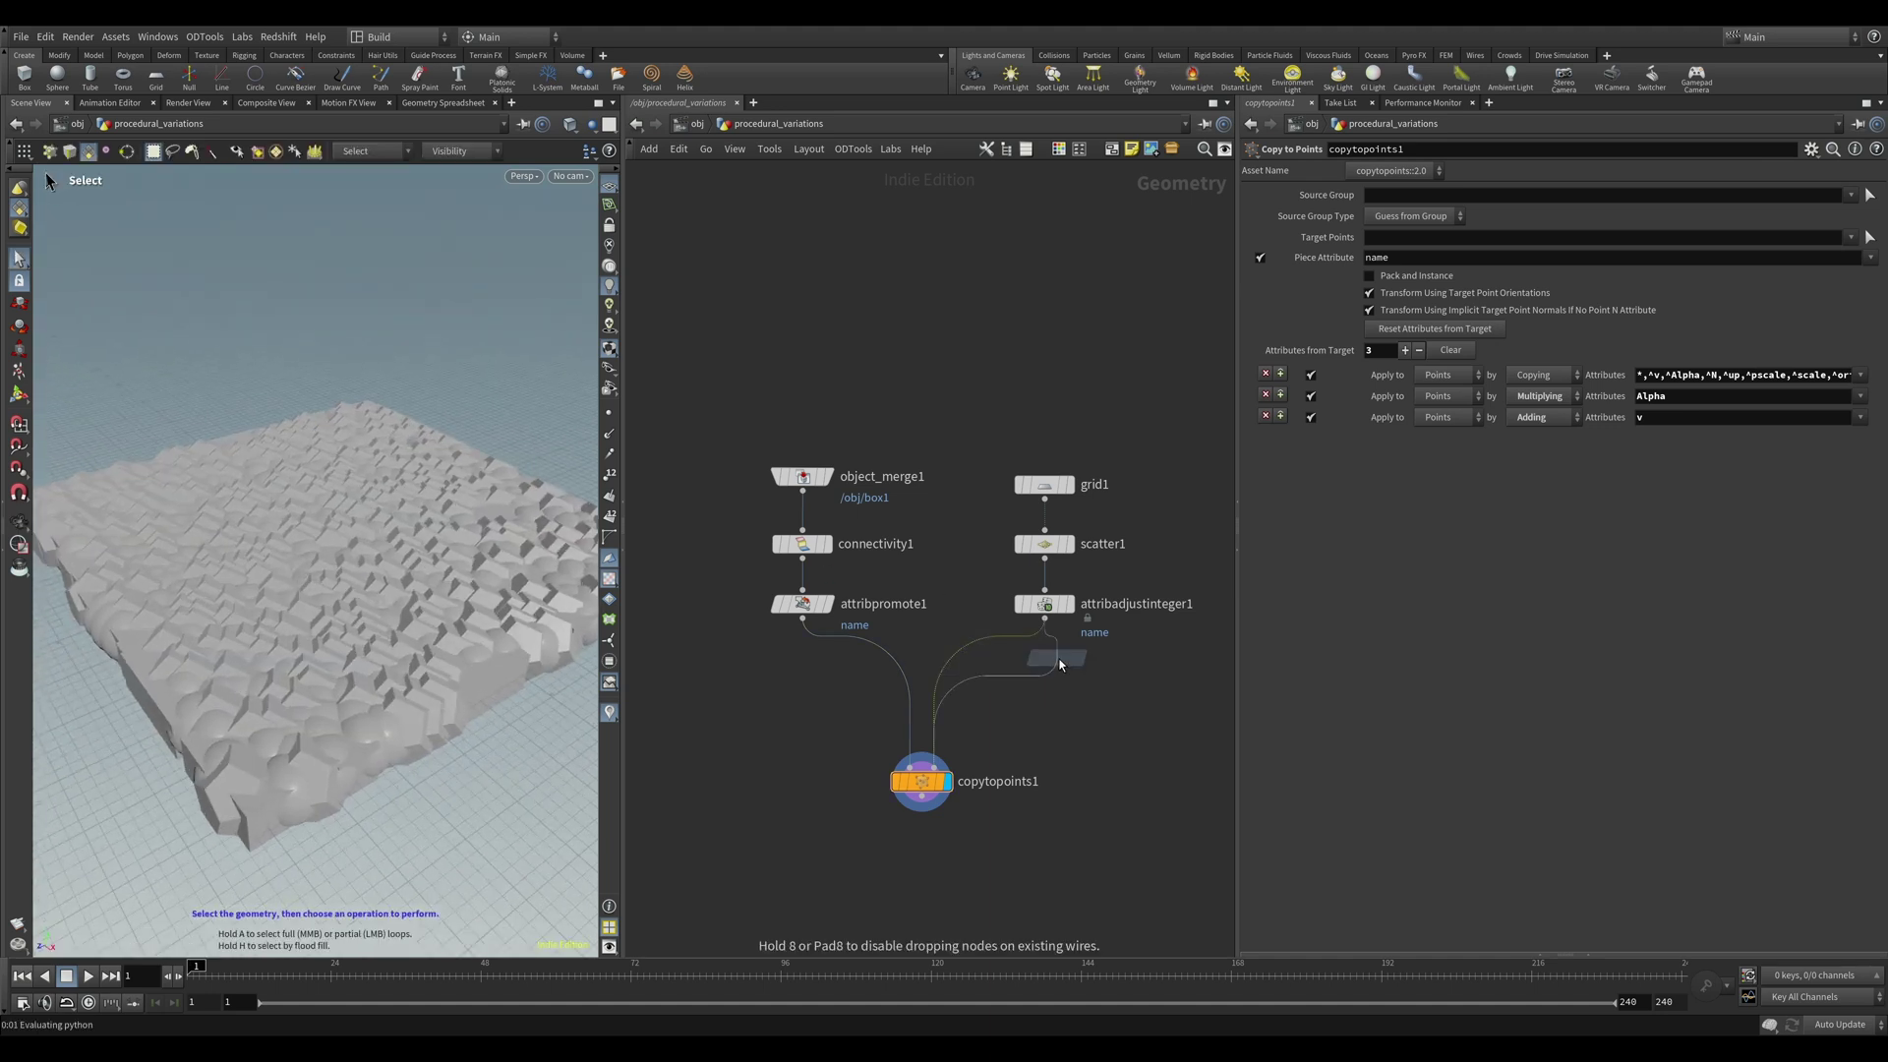
Add a pscale Attribute Randomize with Global Scale about 0.39, then go up to /obj.
click(1042, 669)
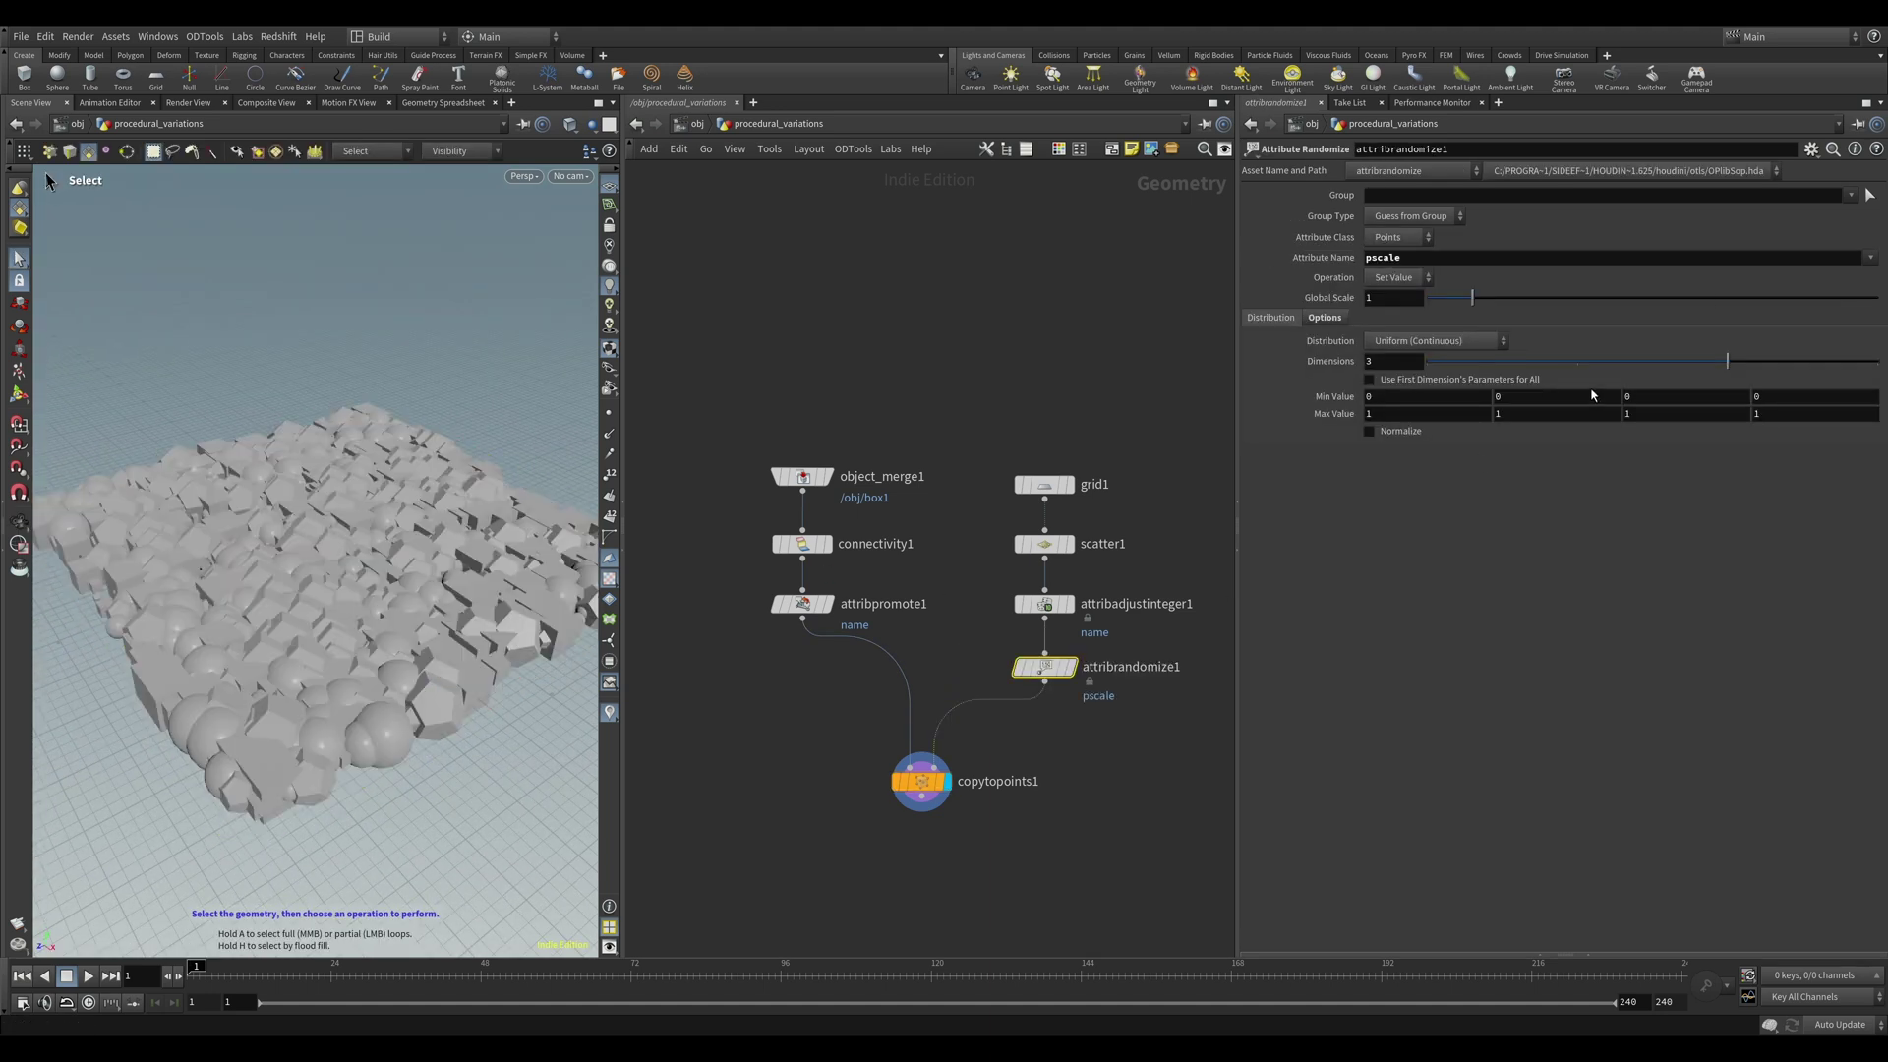
drag(1472, 297, 1446, 307)
key(Escape)
scroll(363, 632, up, 5)
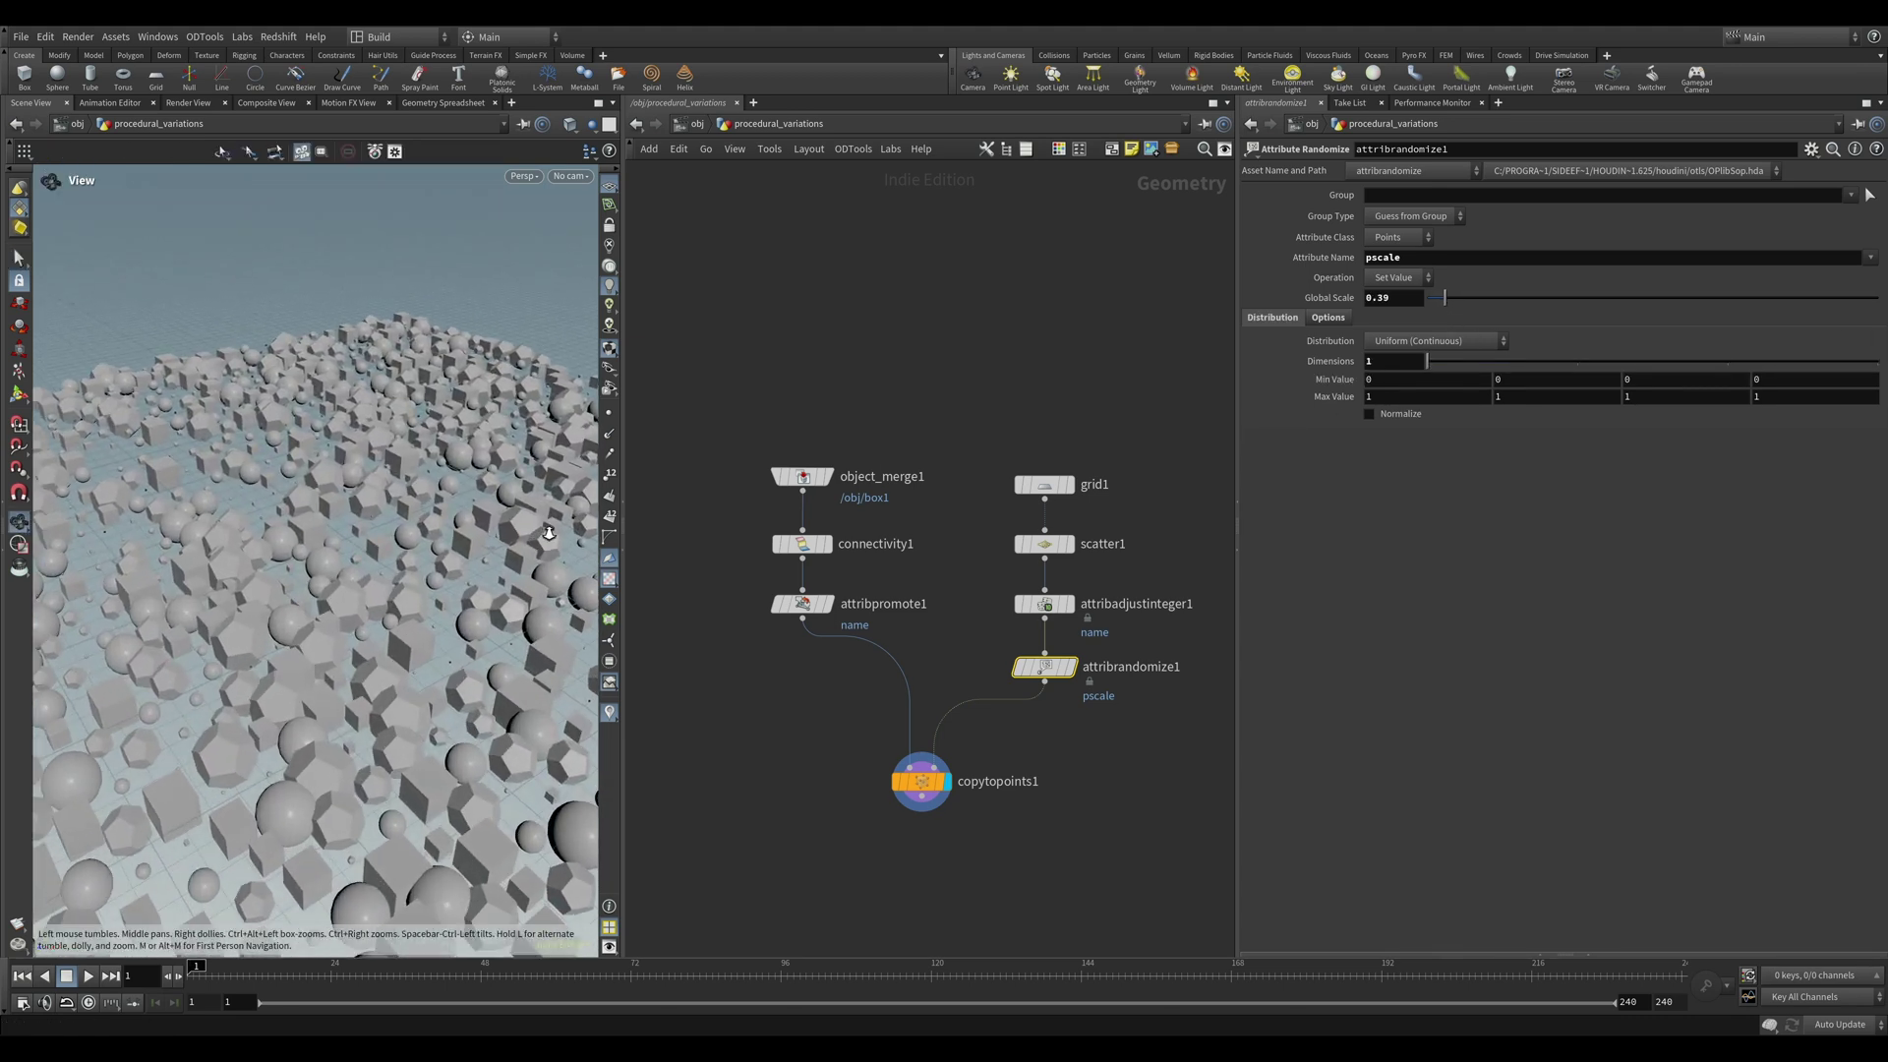
mouse_move(363, 570)
mouse_down()
mouse_move(363, 632)
mouse_move(314, 590)
mouse_up()
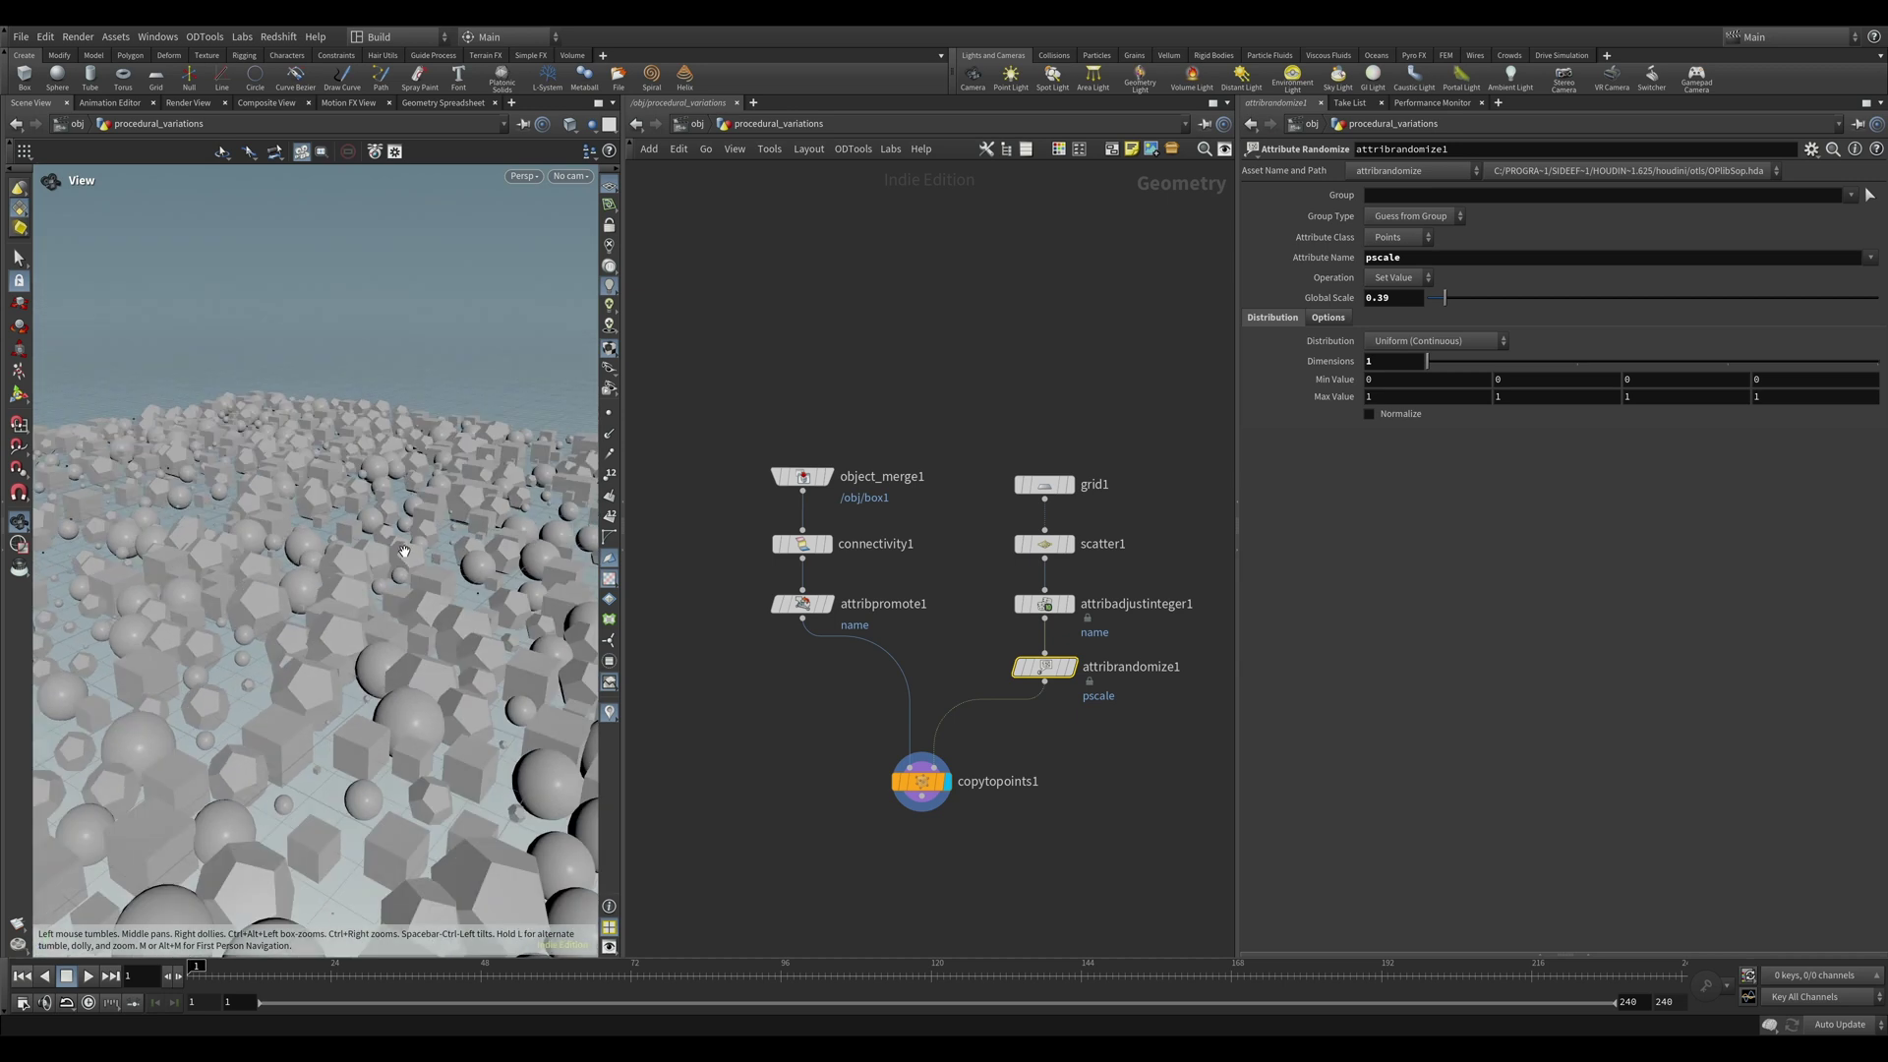
key(s)
key(u)
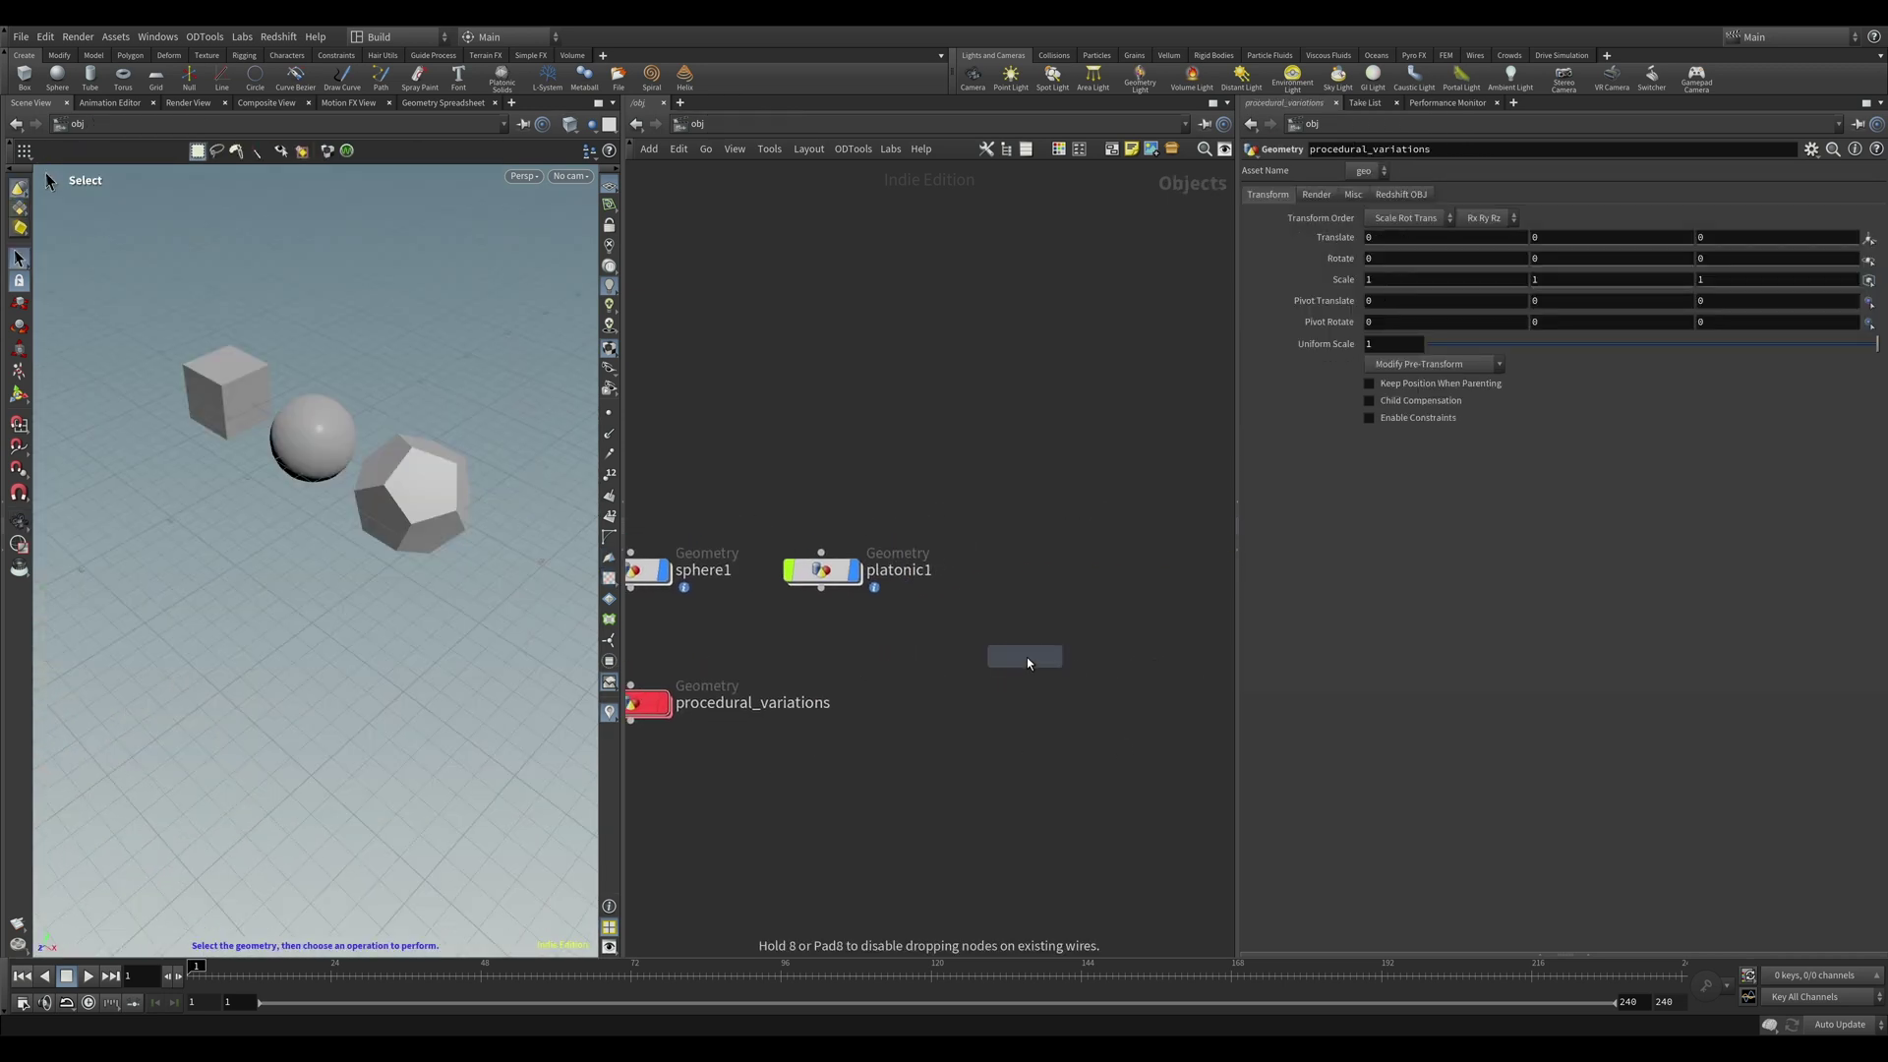
Add a Crag test geometry object and inspect its connectivity pieces sorted by class.
click(1065, 570)
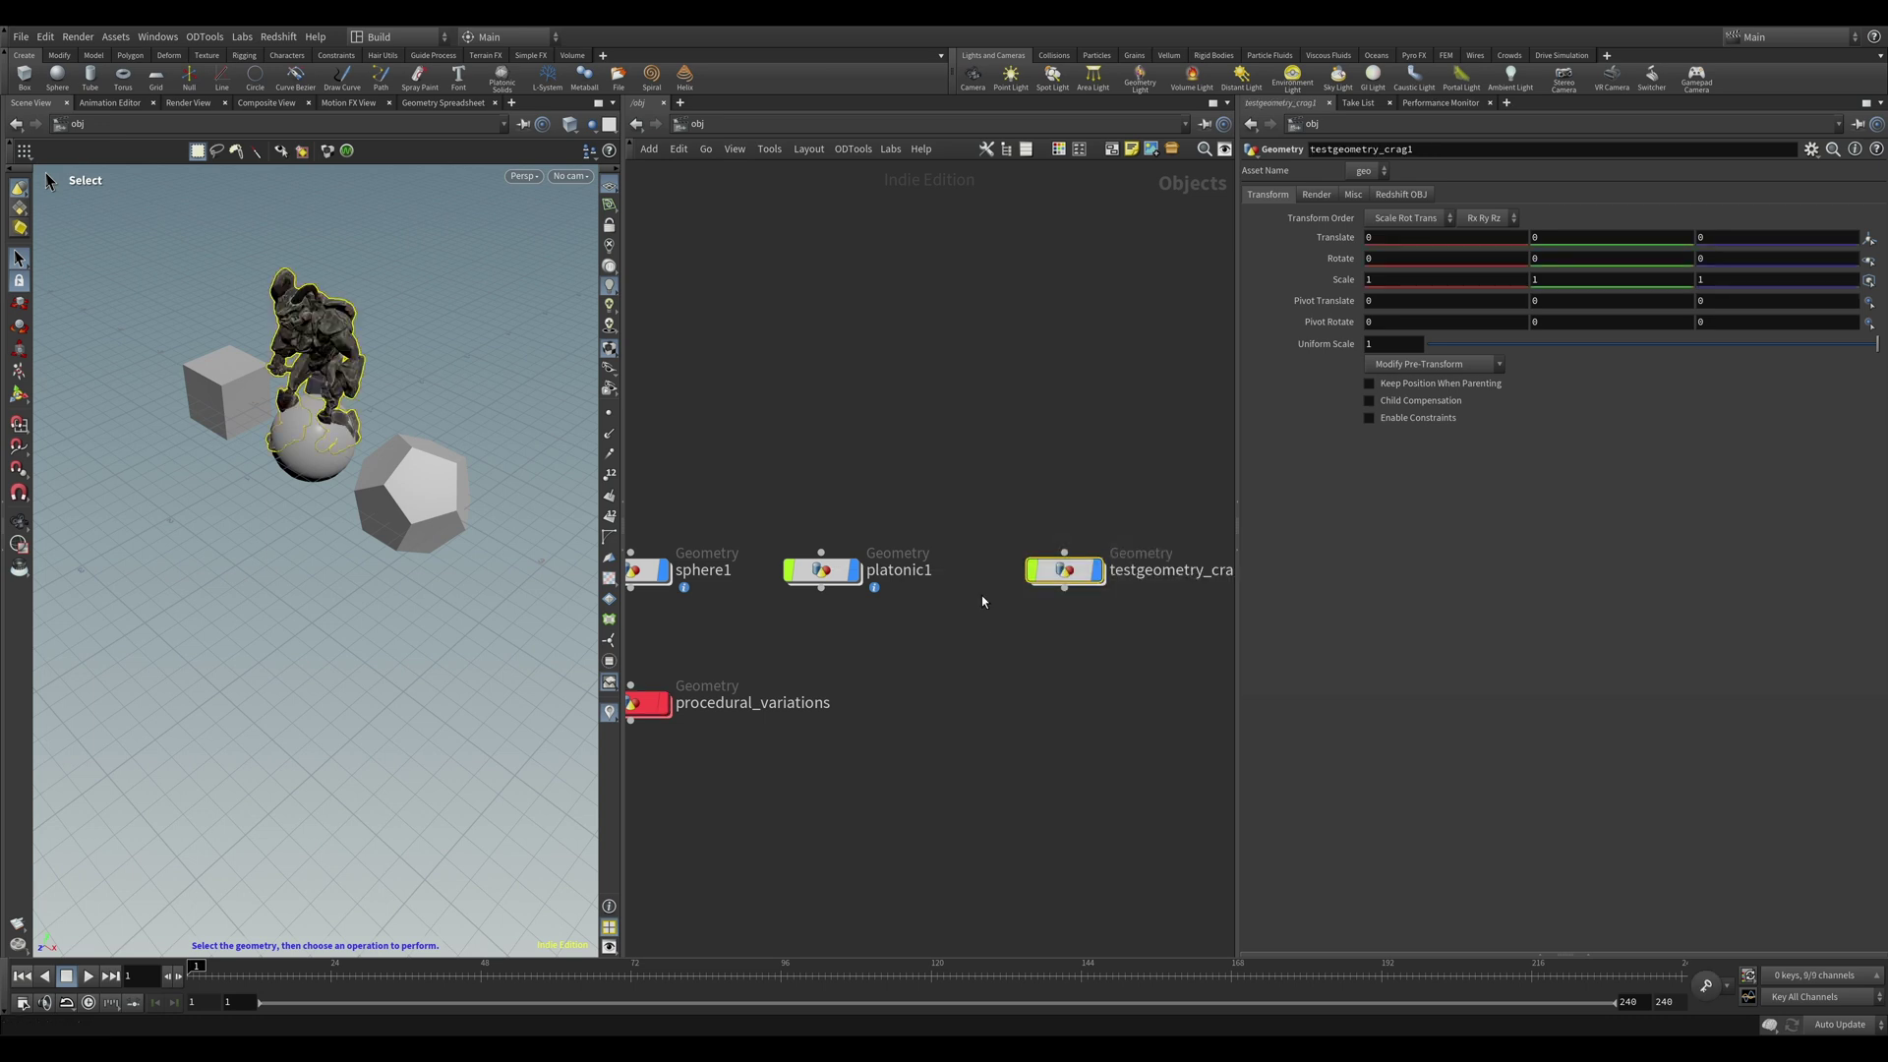
key(i)
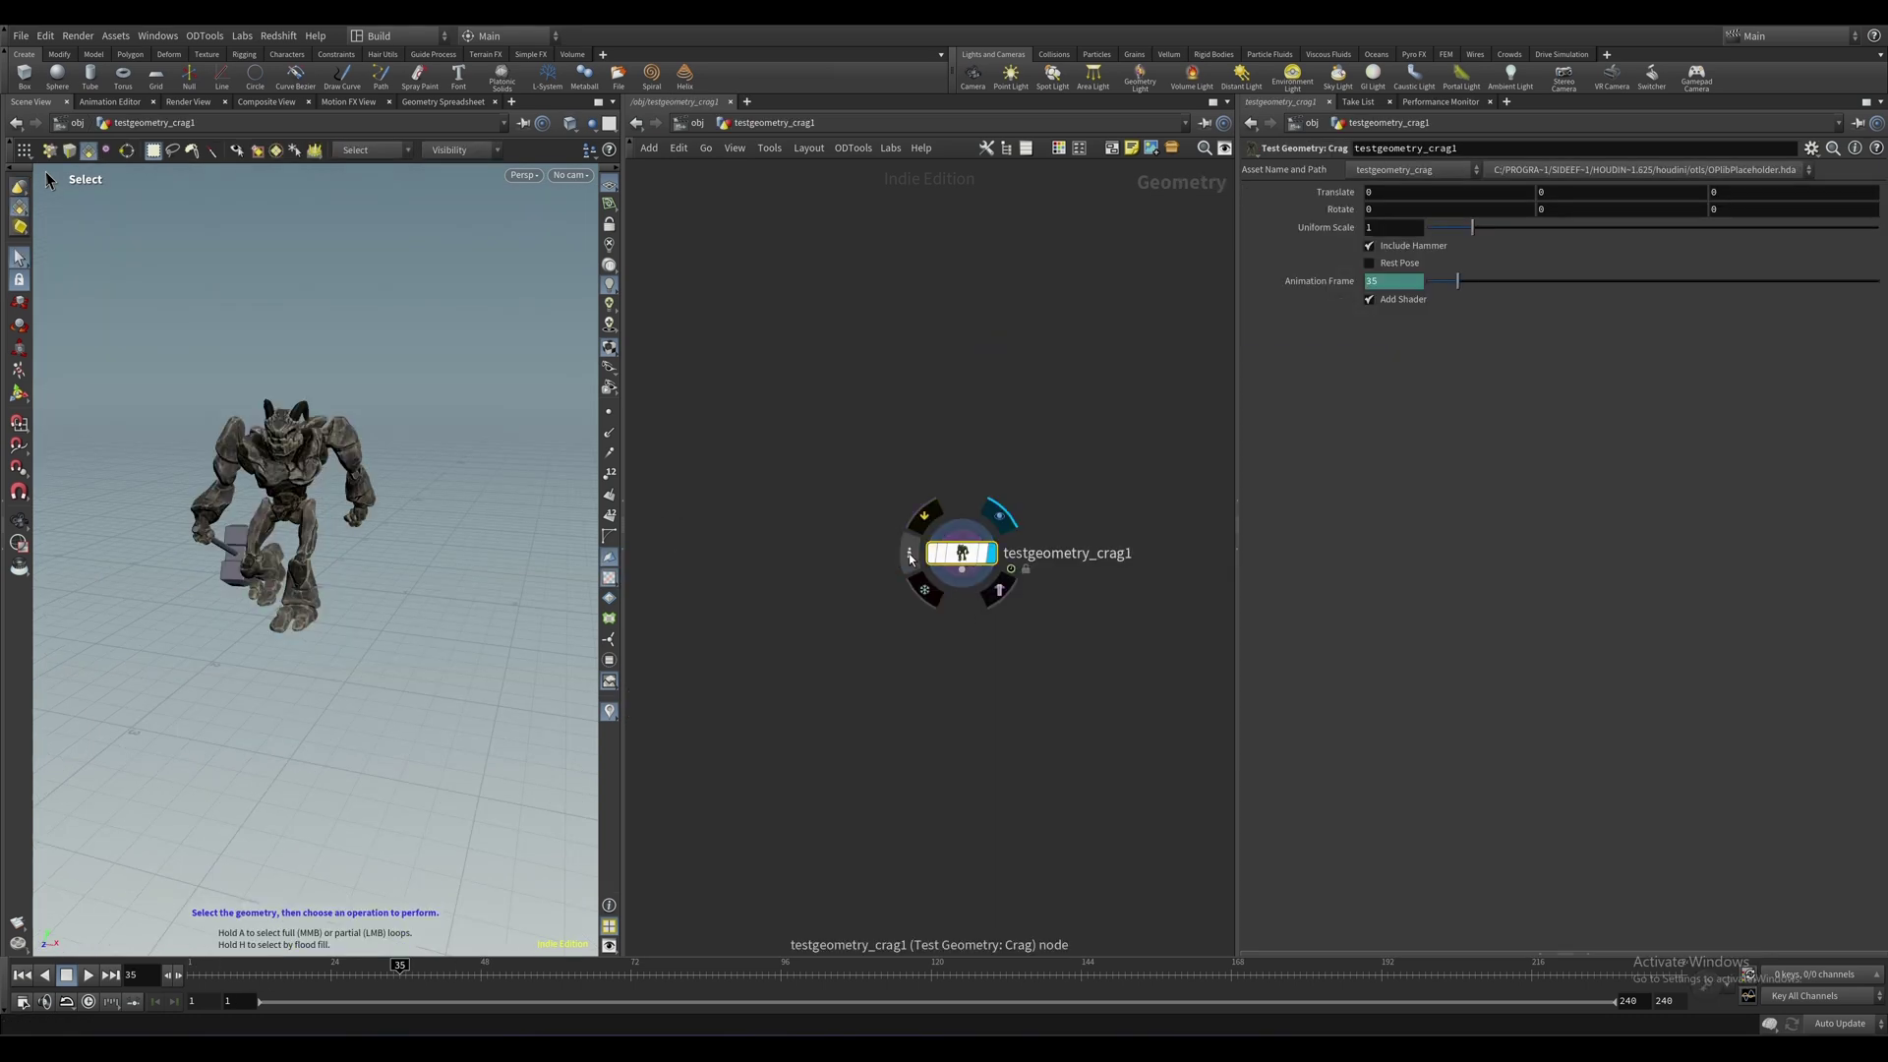
click(909, 557)
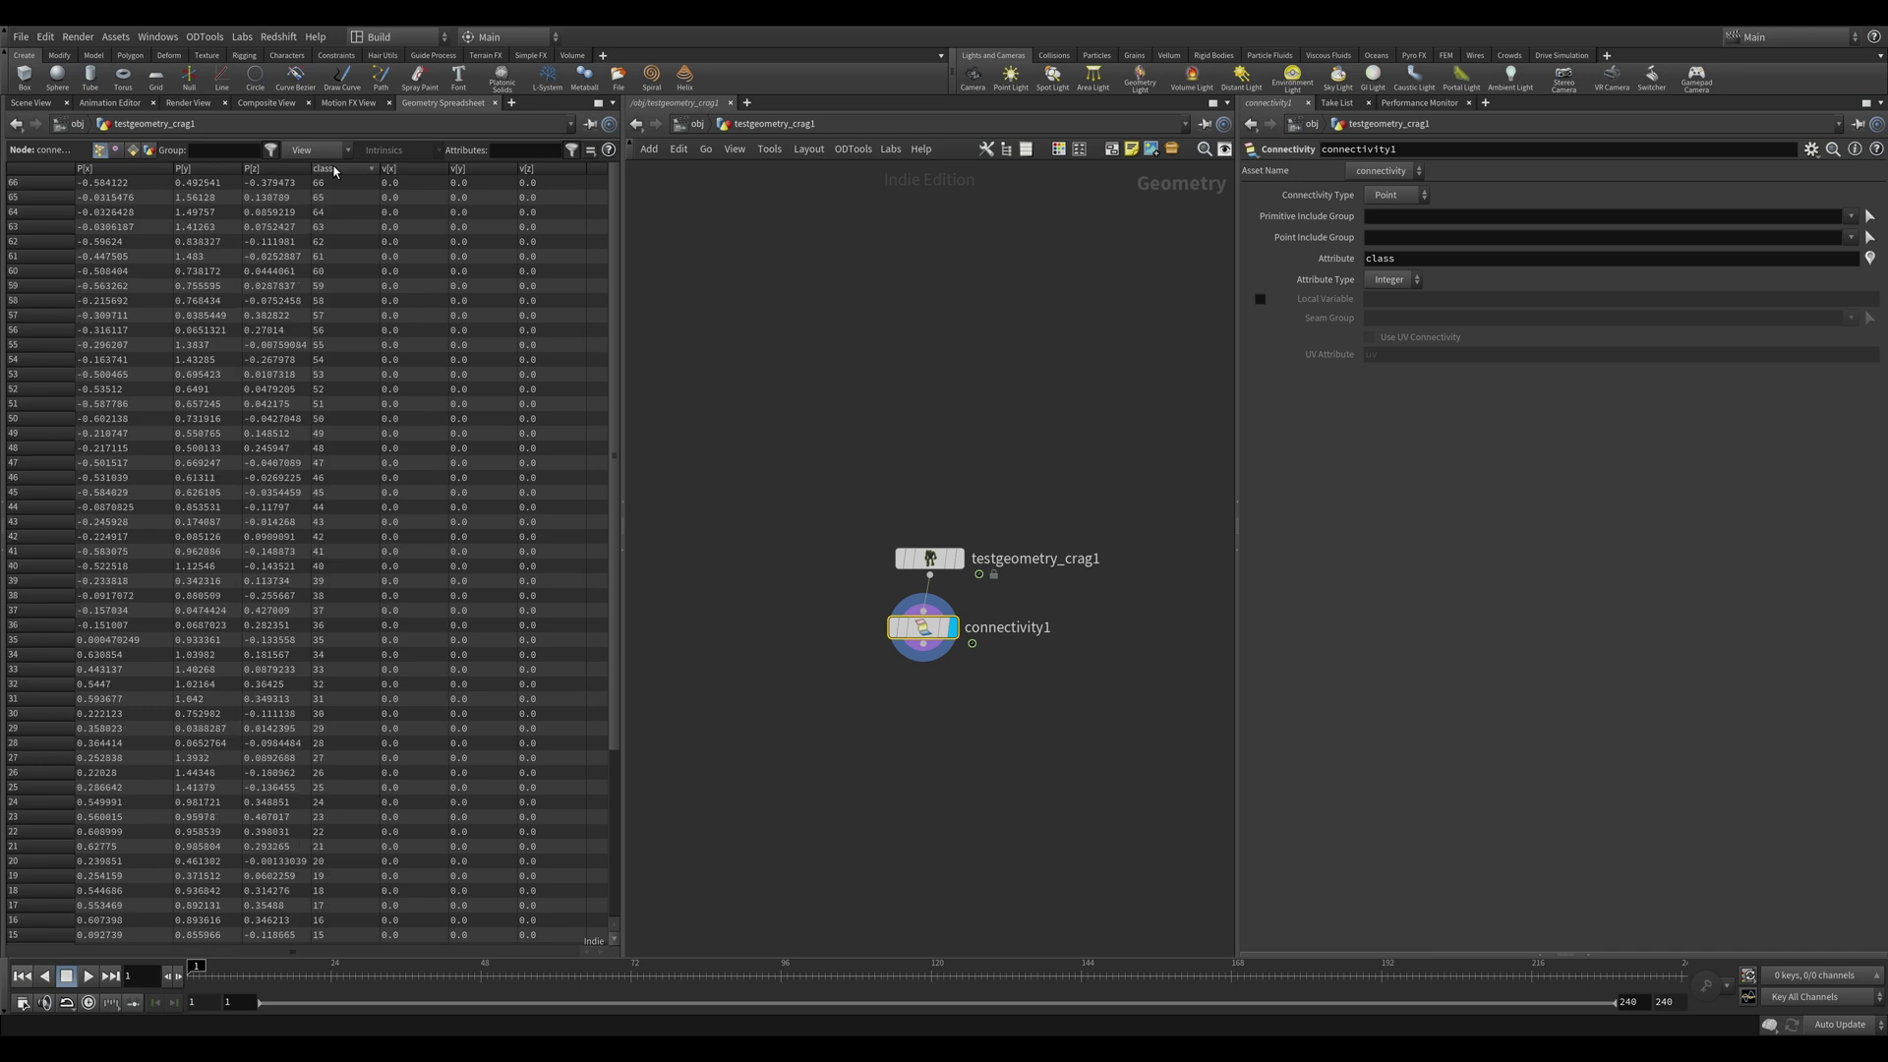
click(332, 173)
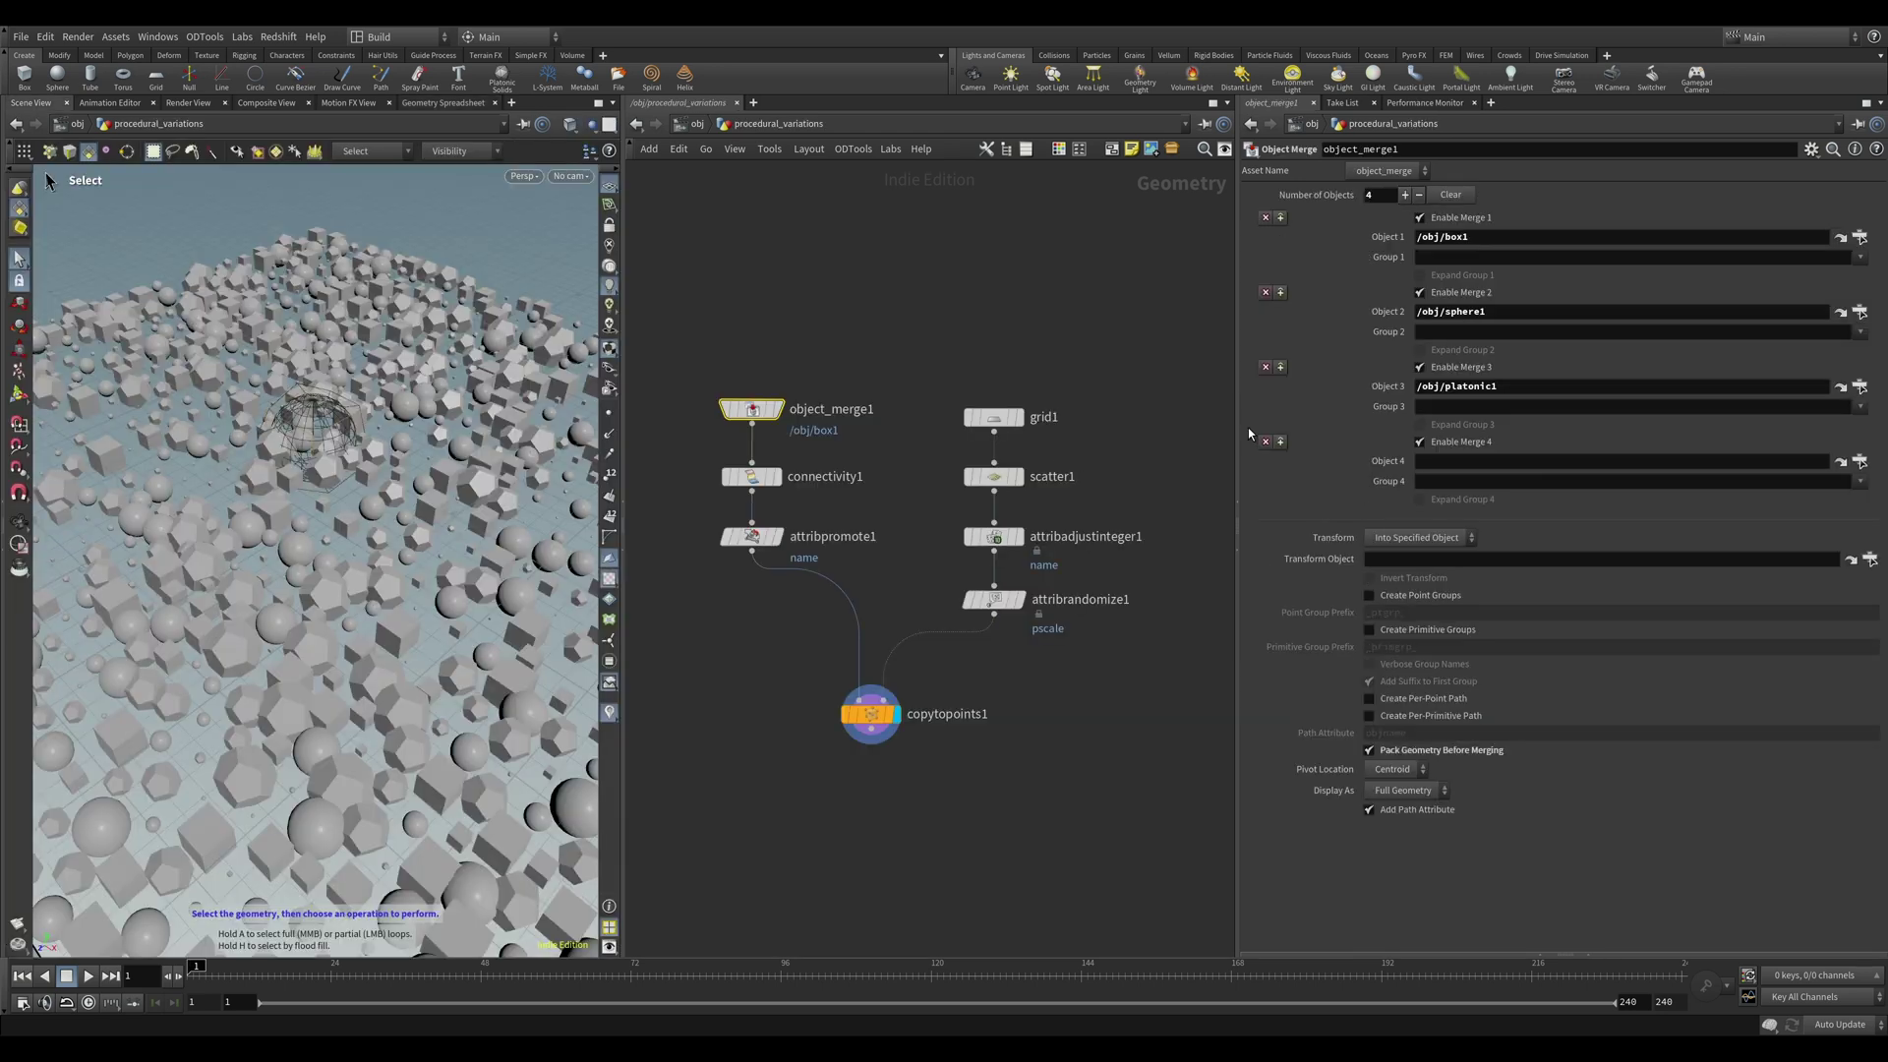
Set object_merge1's Object 4 to the Crag geometry, leaving Pack Geometry Before Merging on.
click(1861, 462)
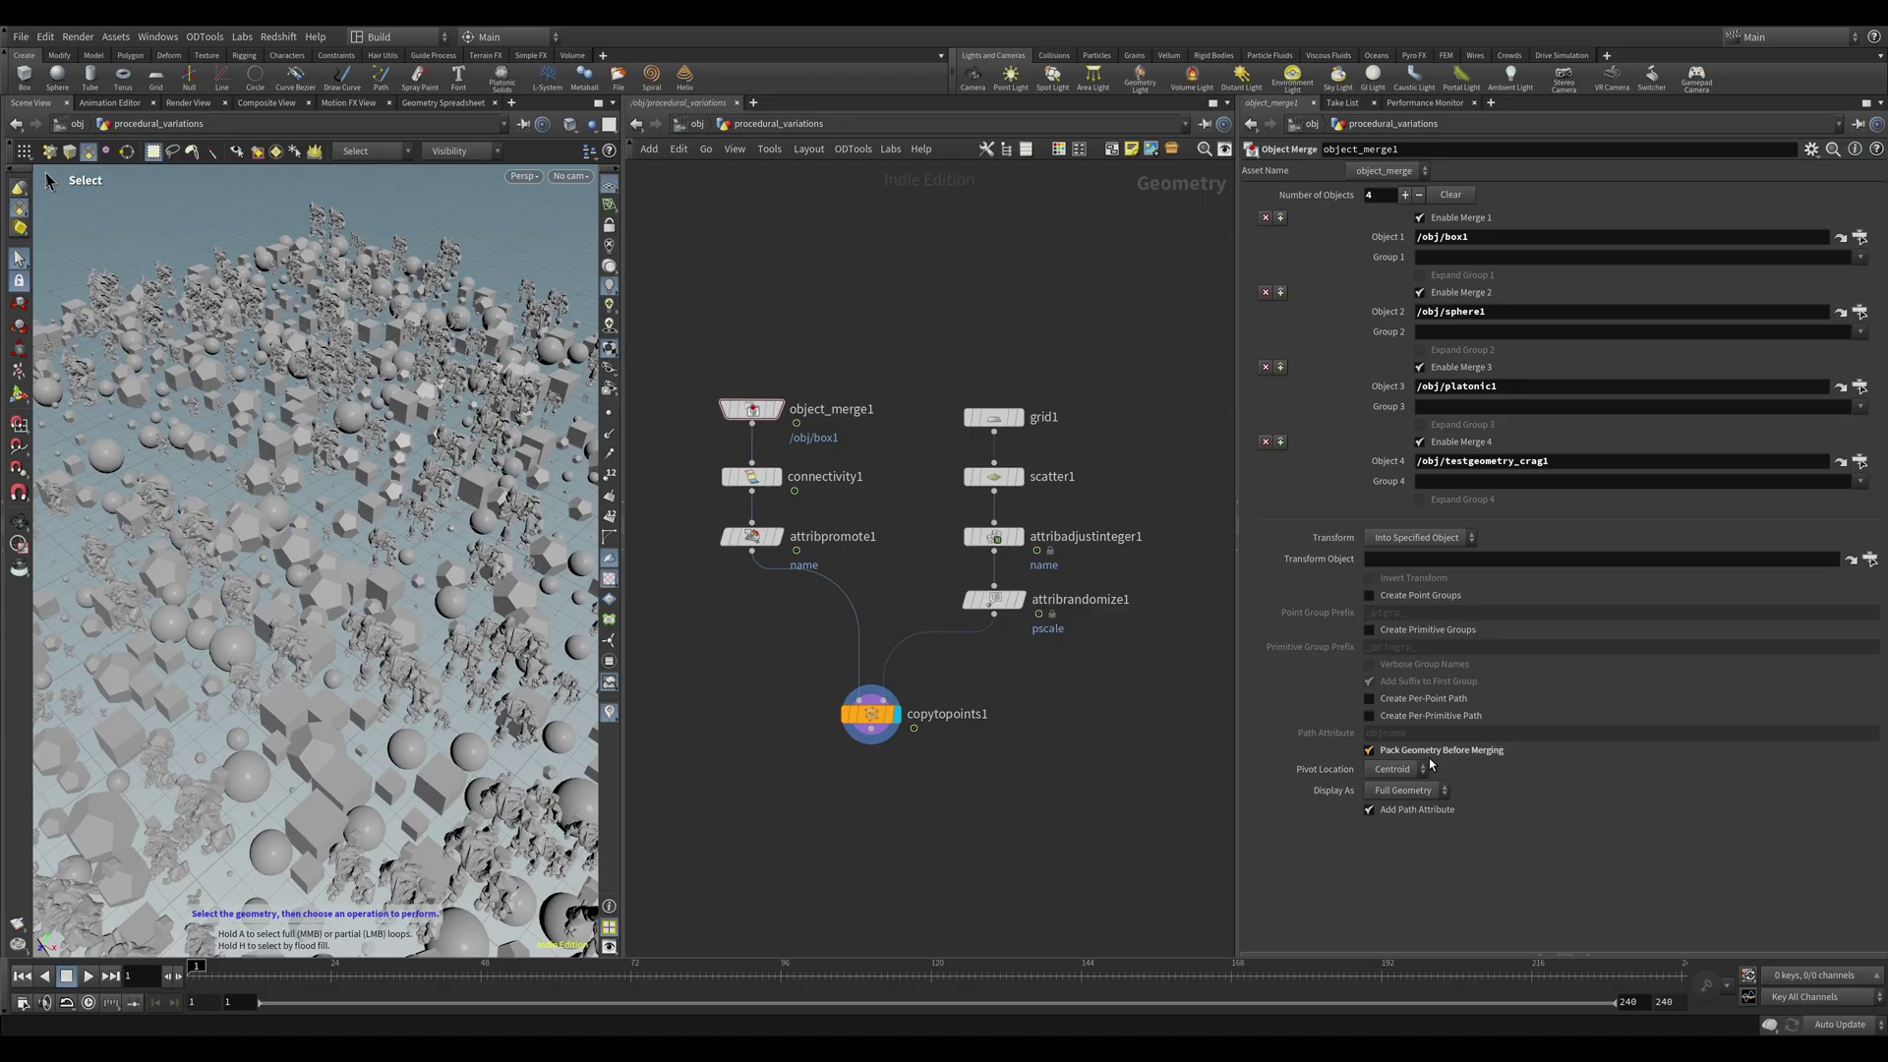
click(1370, 751)
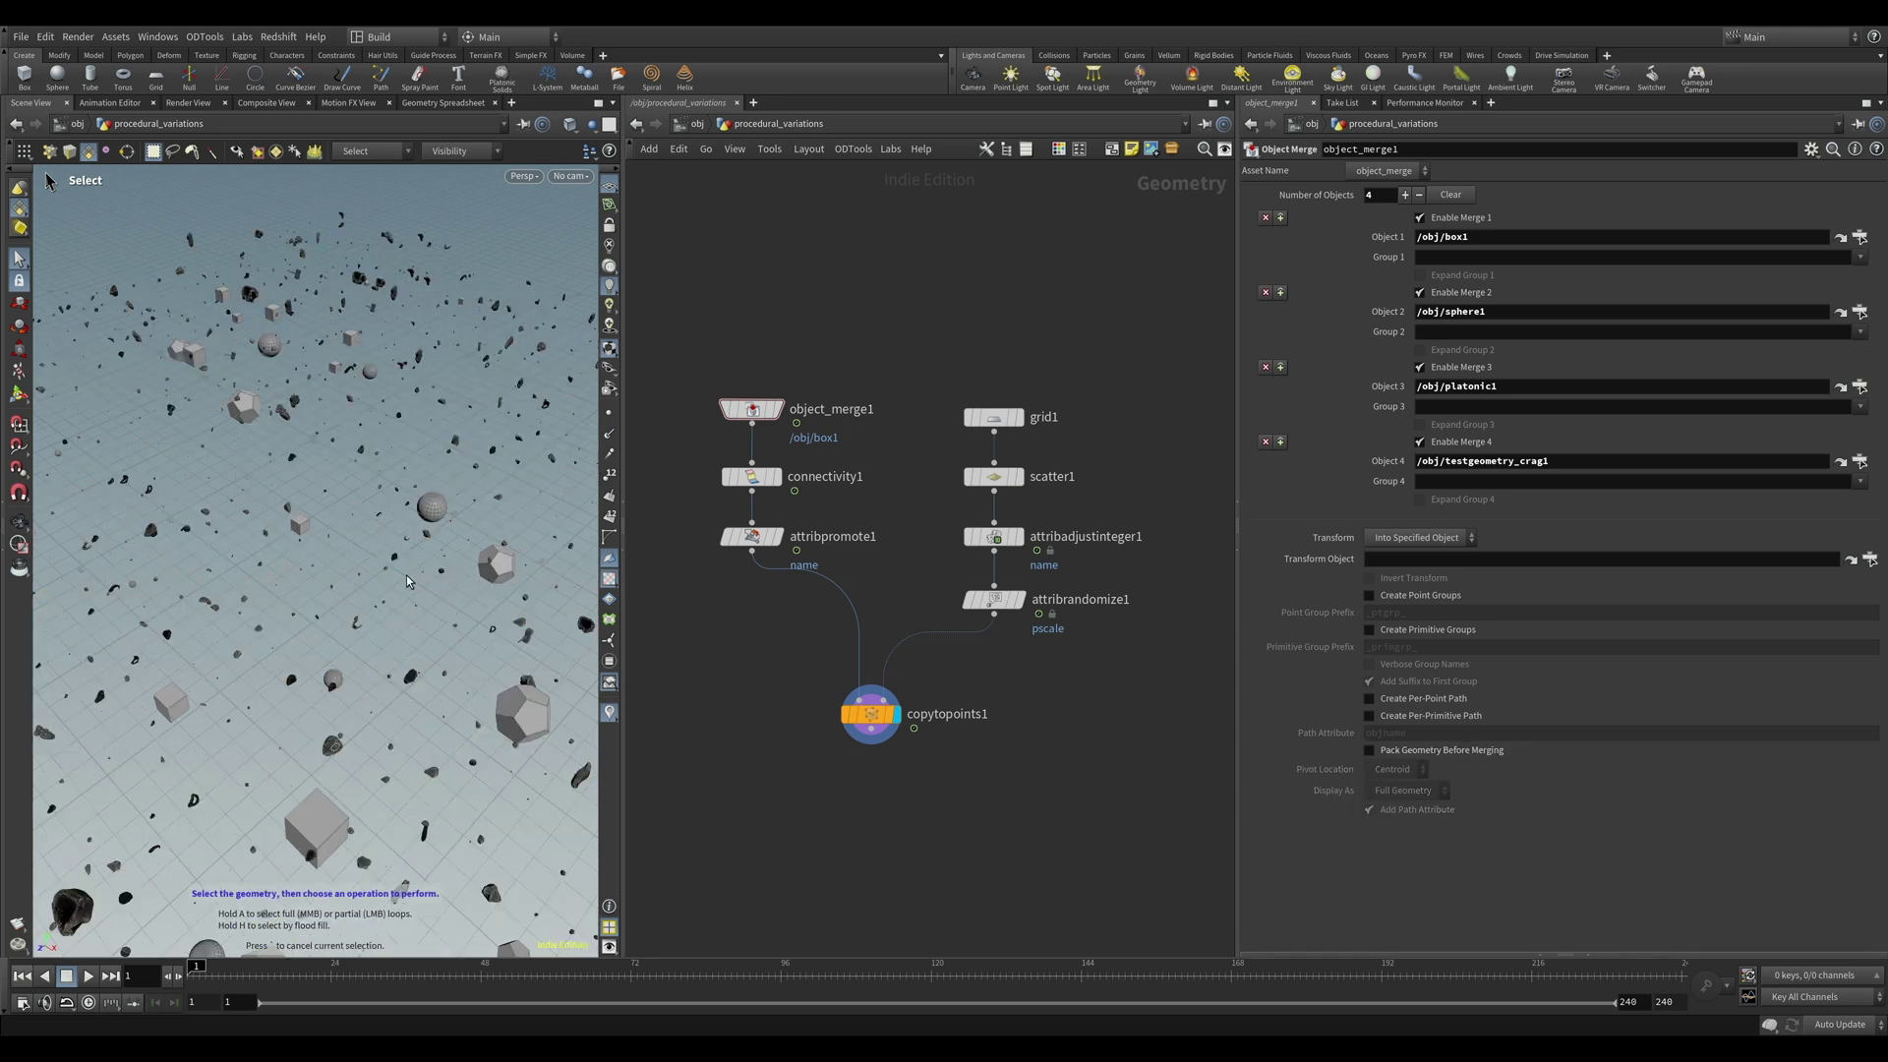
click(1369, 752)
key(Escape)
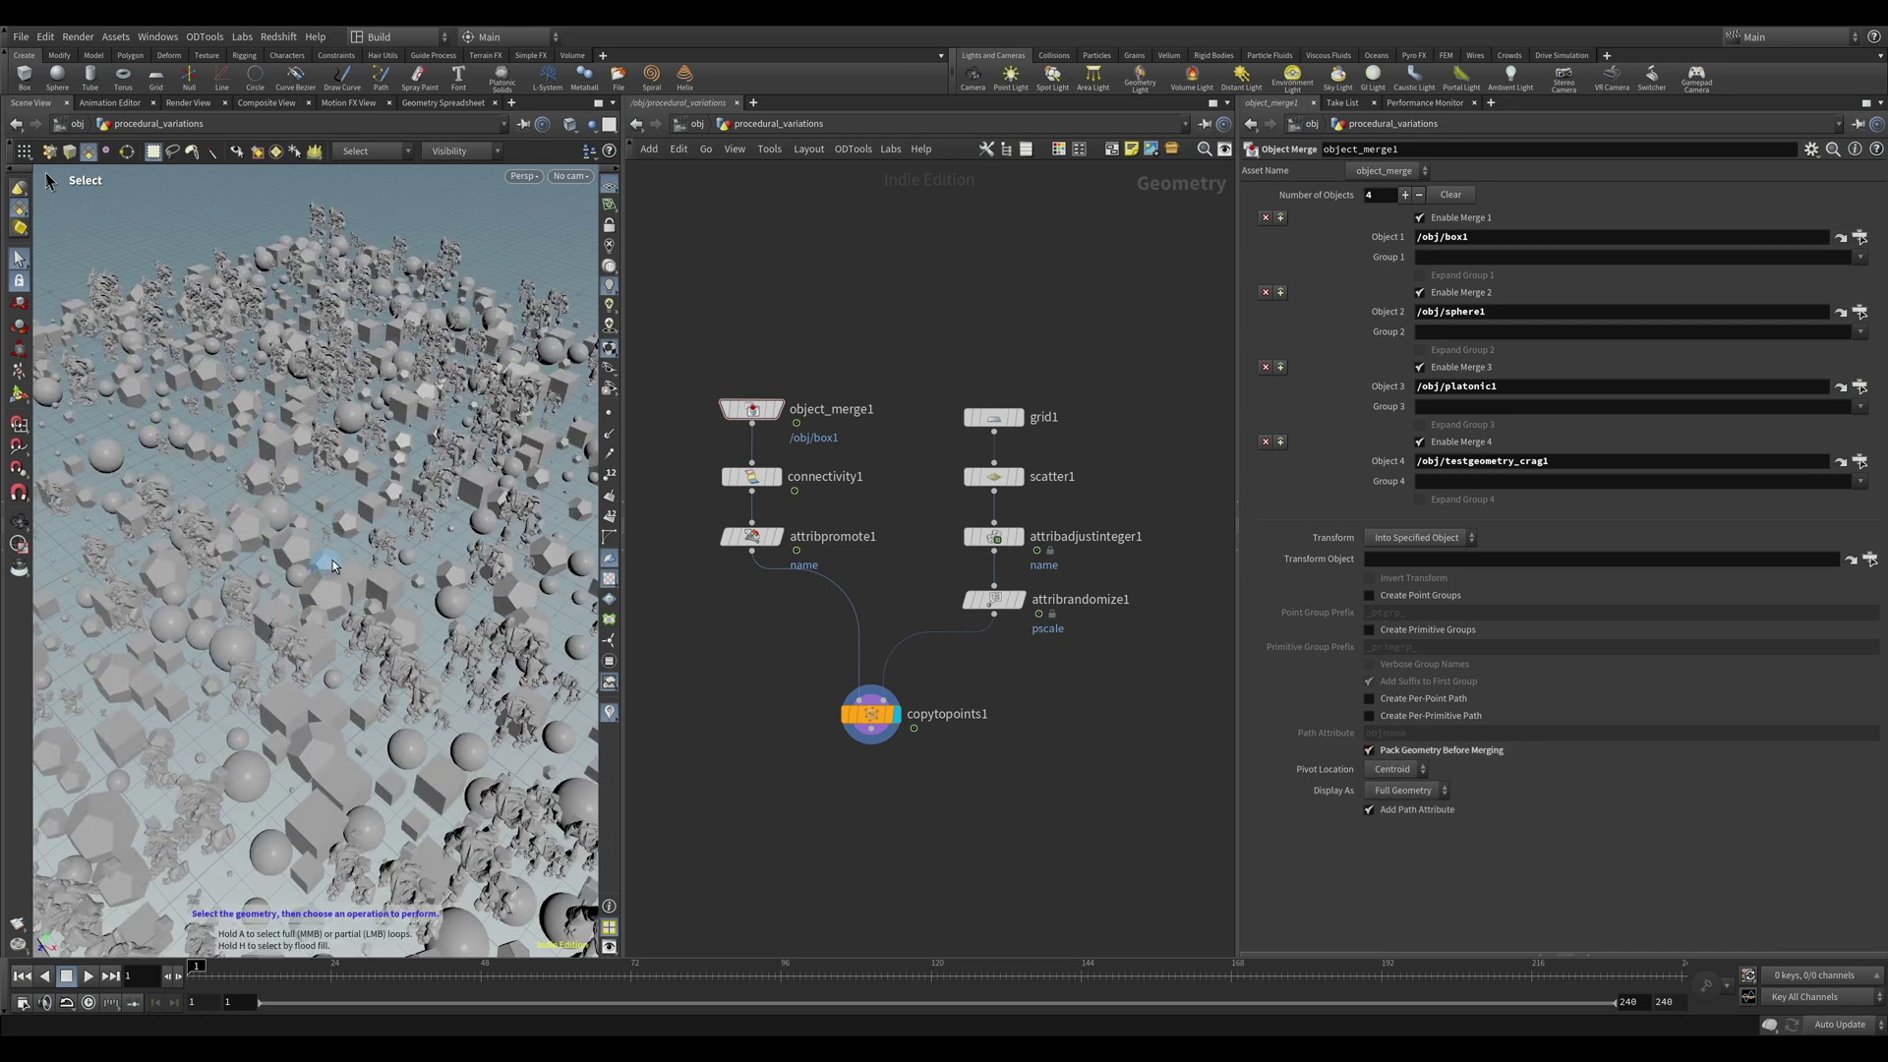
scroll(567, 455, up, 3)
scroll(567, 455, up, 5)
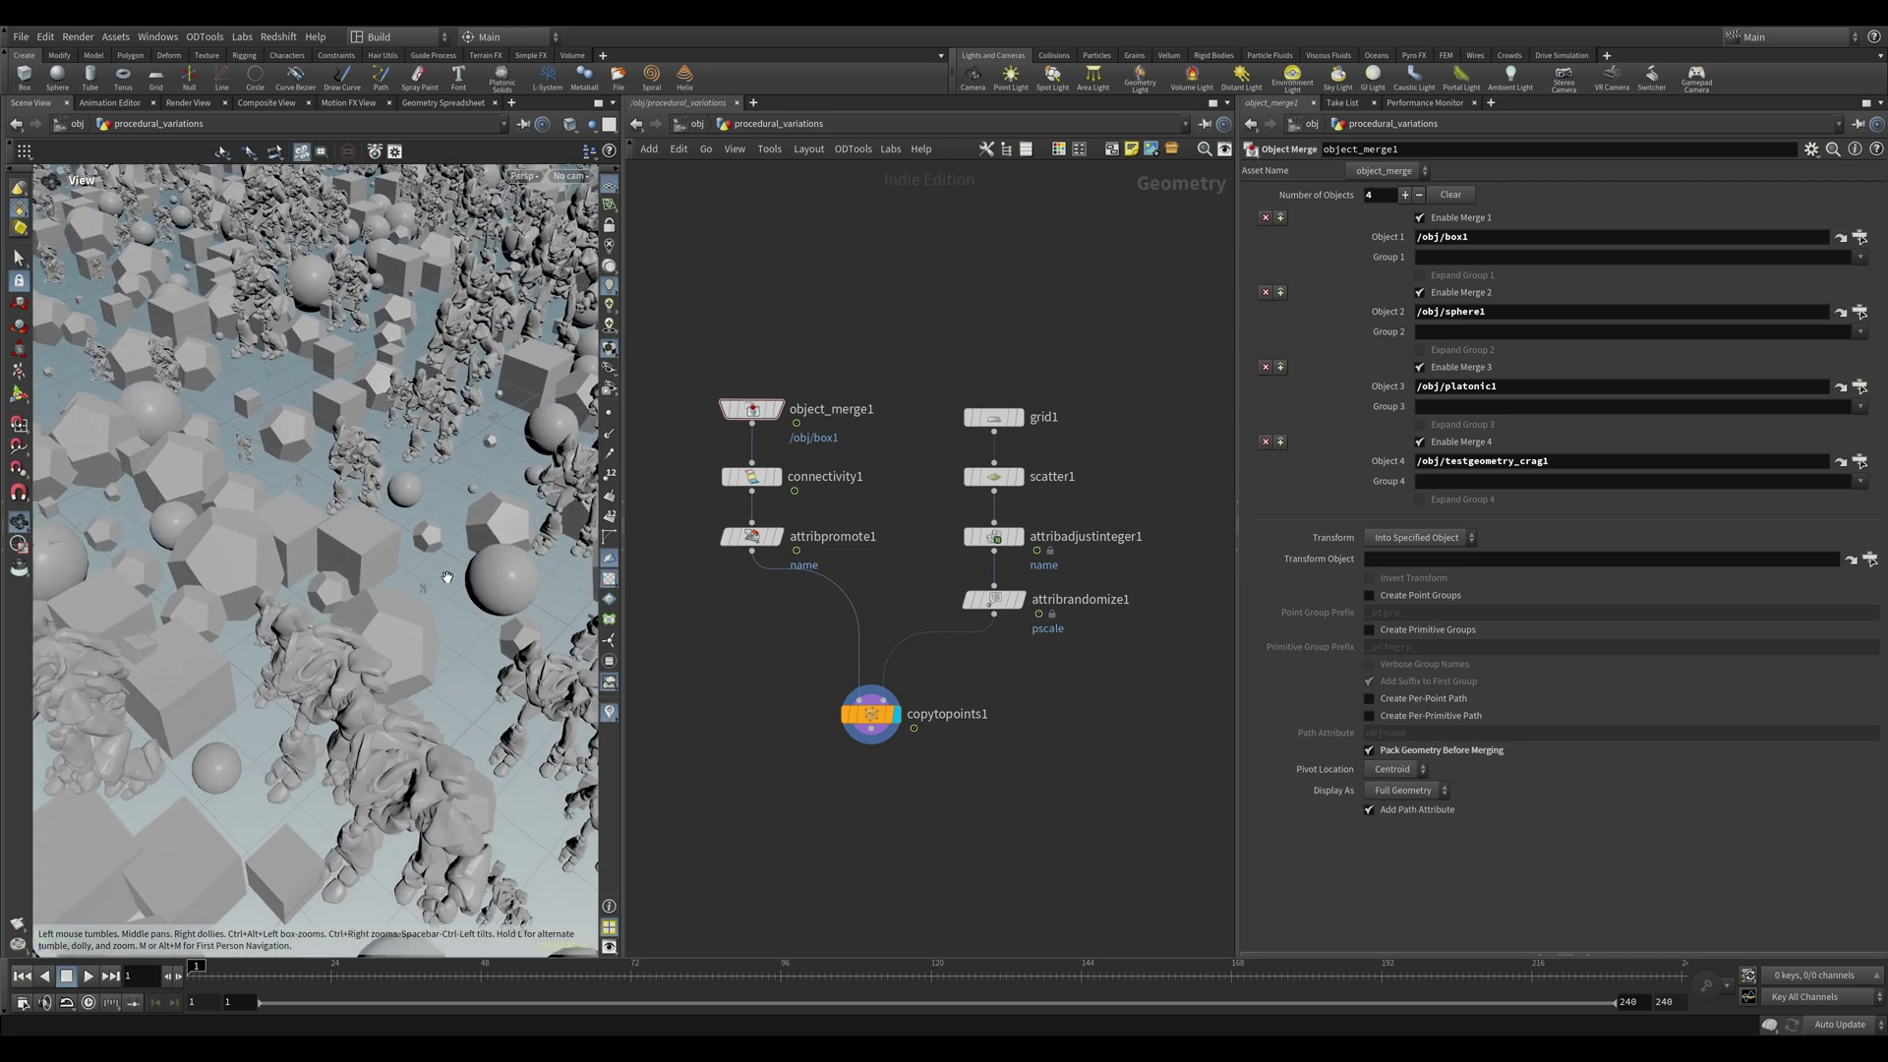
key(s)
middle_drag(750, 599, 816, 538)
Insert an Unpack node before copytopoints1 that transfers the name attribute.
drag(914, 523, 931, 509)
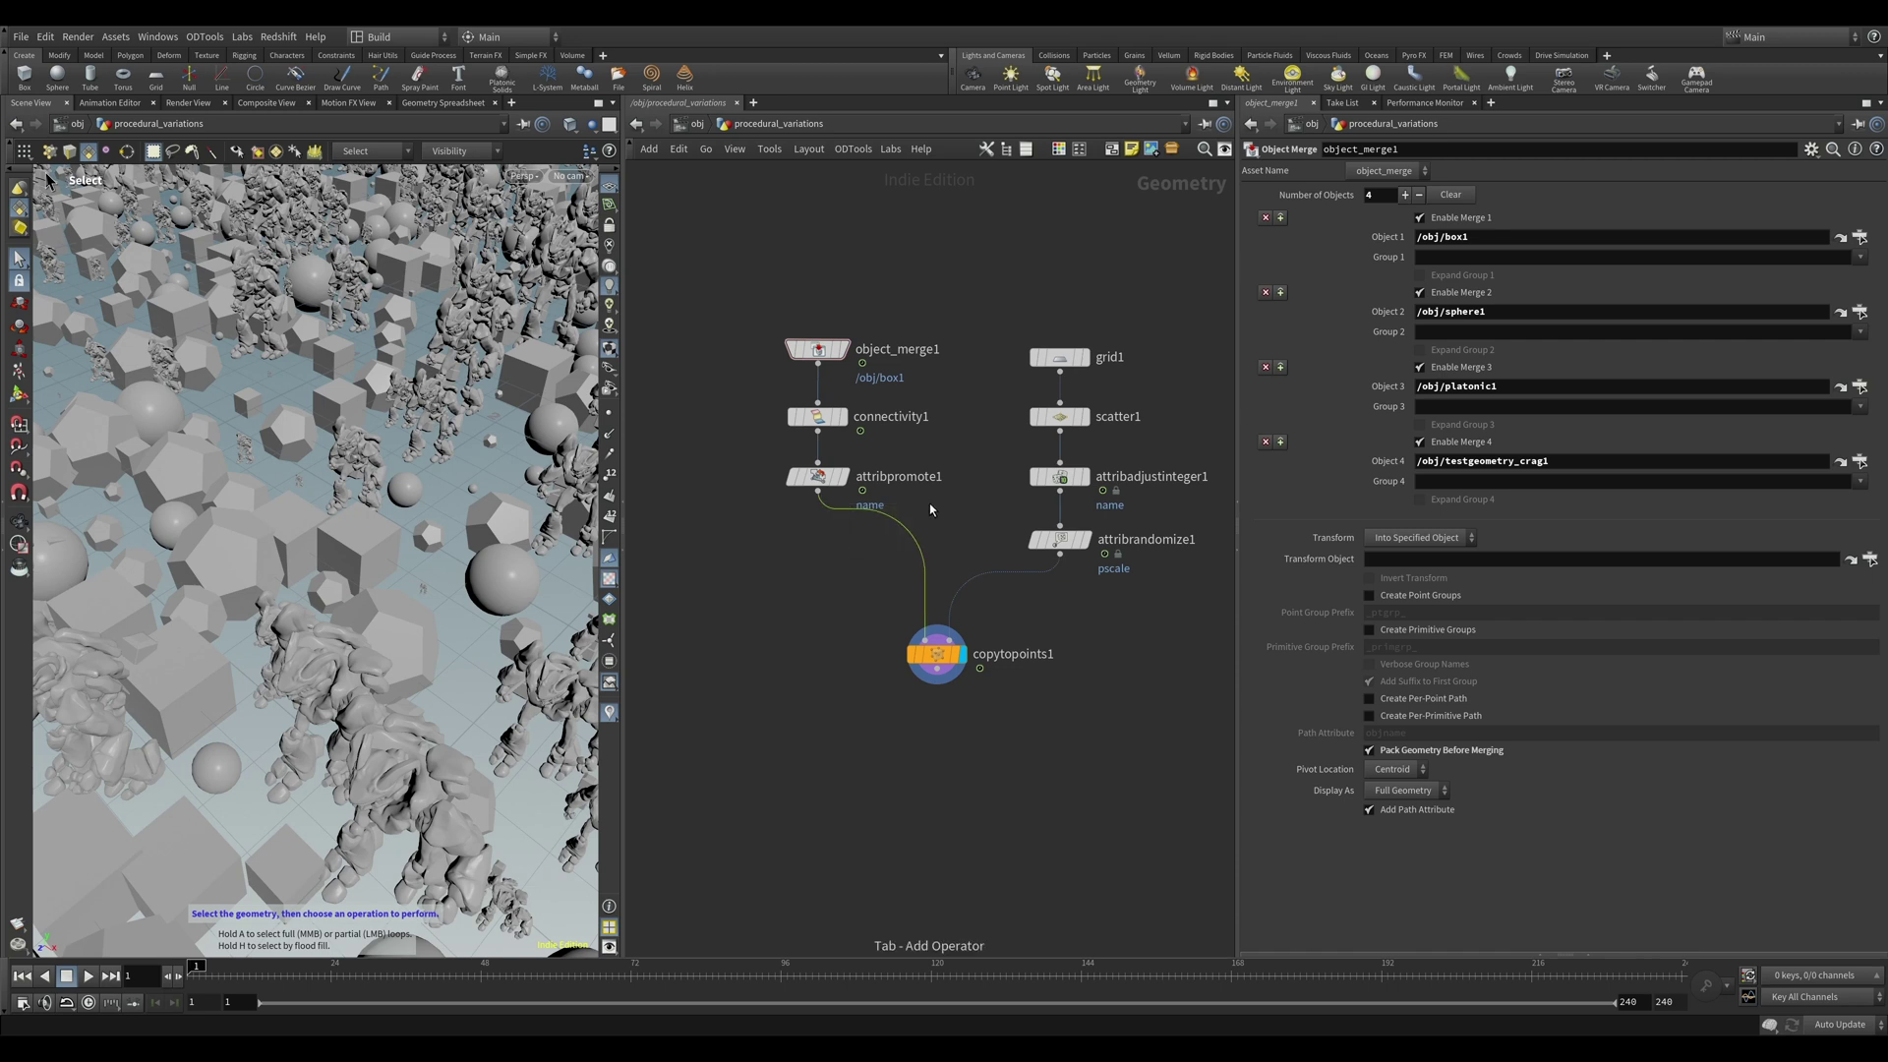
key(Tab)
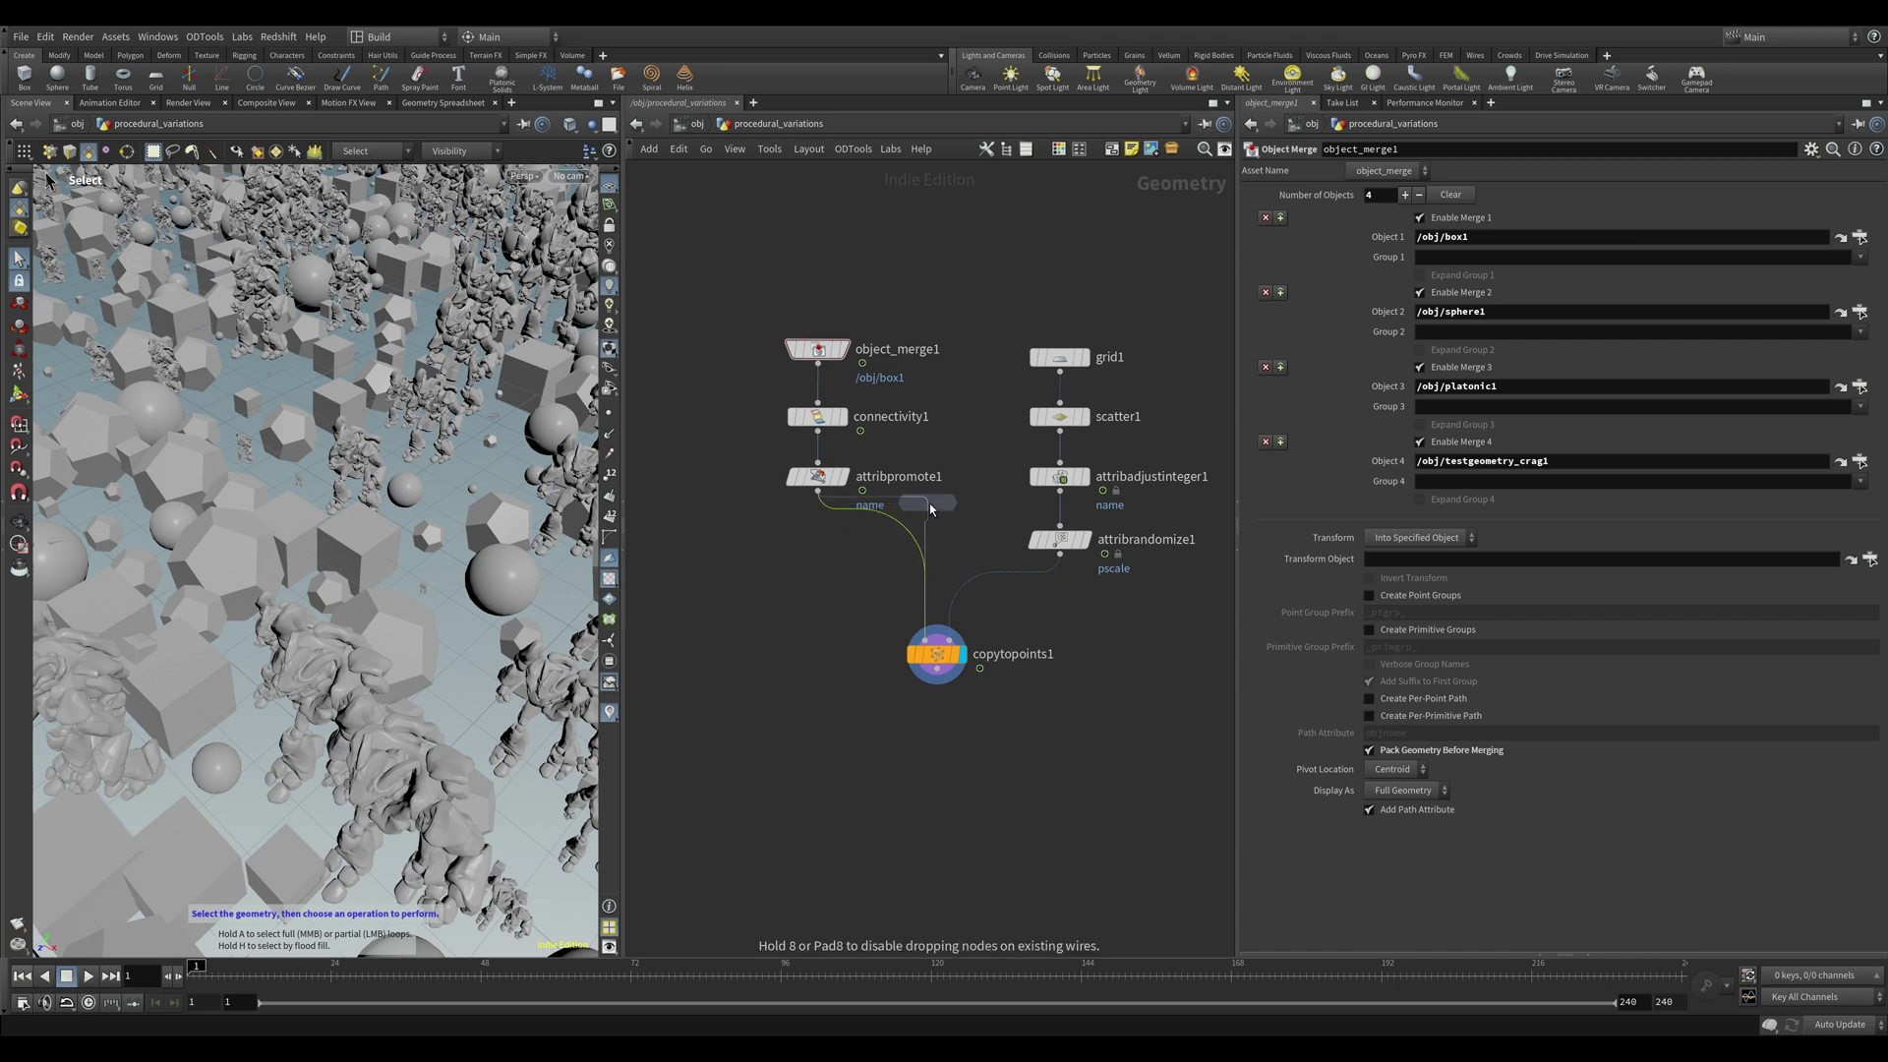
text(unpack)
key(Return)
click(1461, 259)
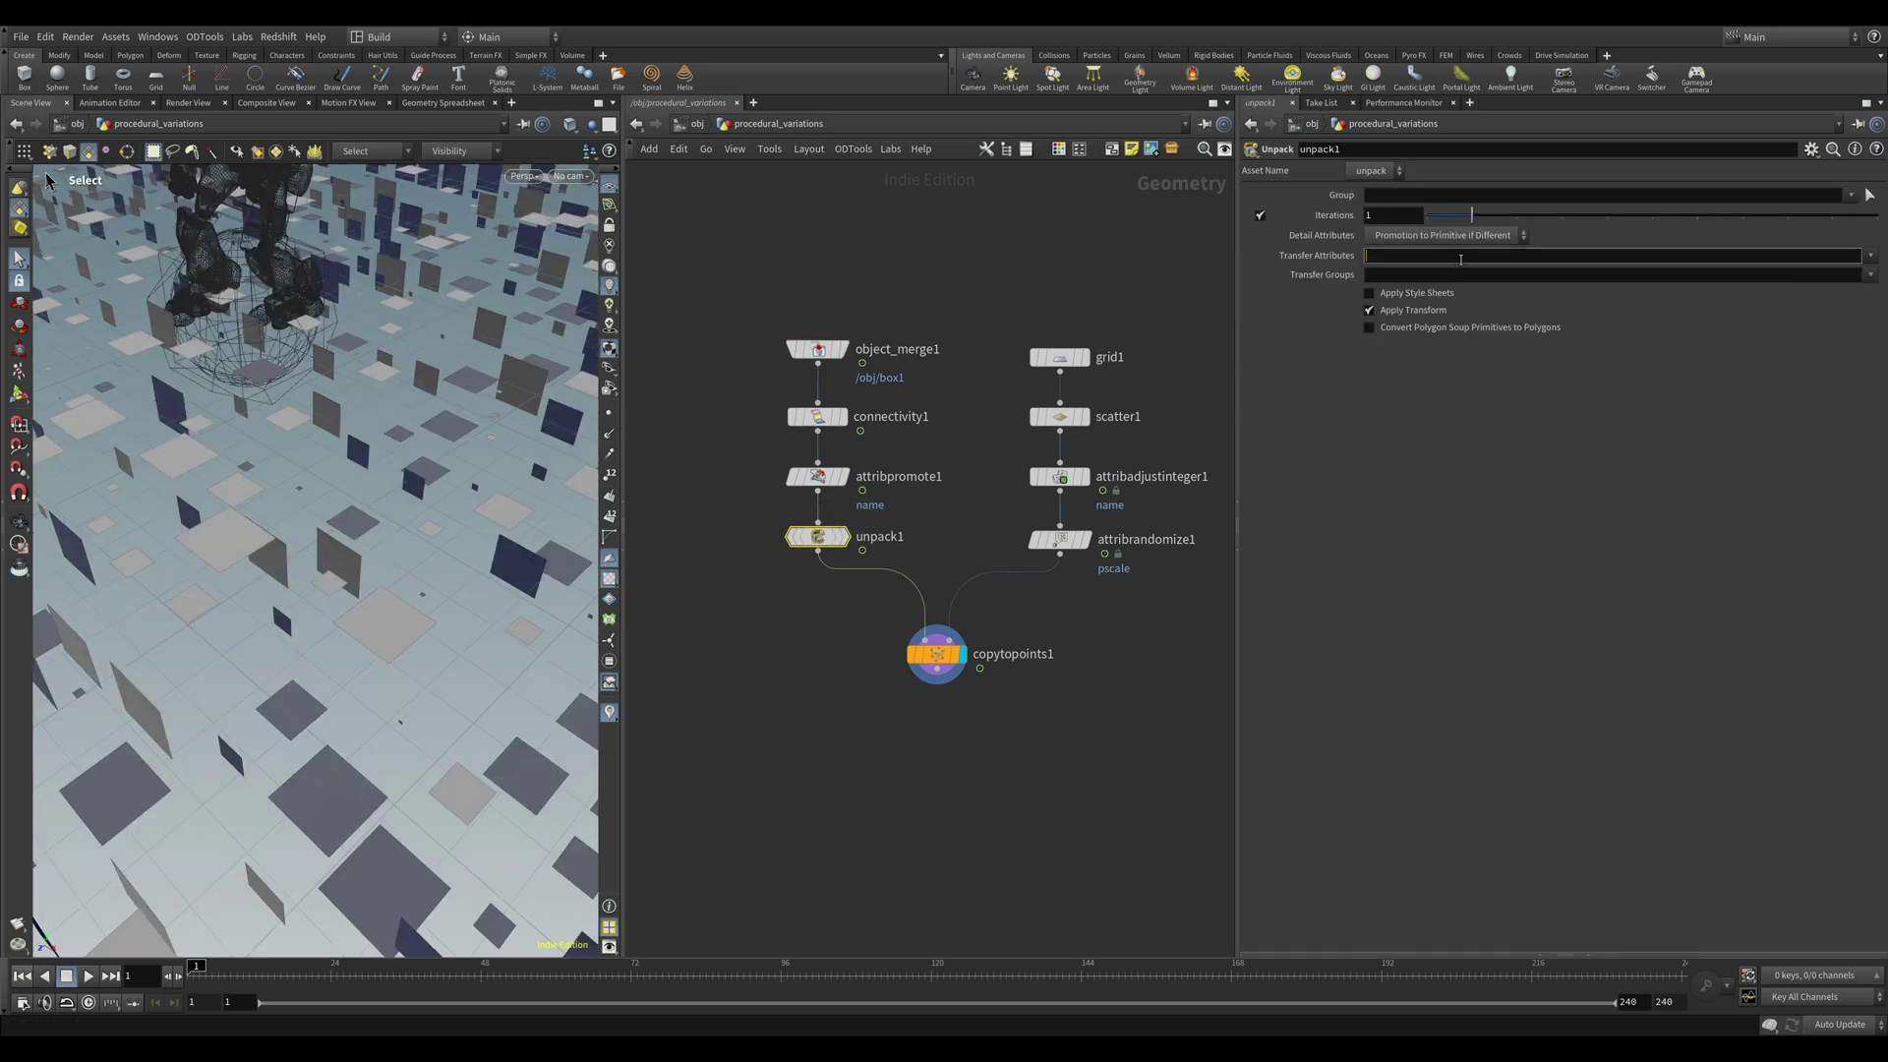
text(name)
key(Return)
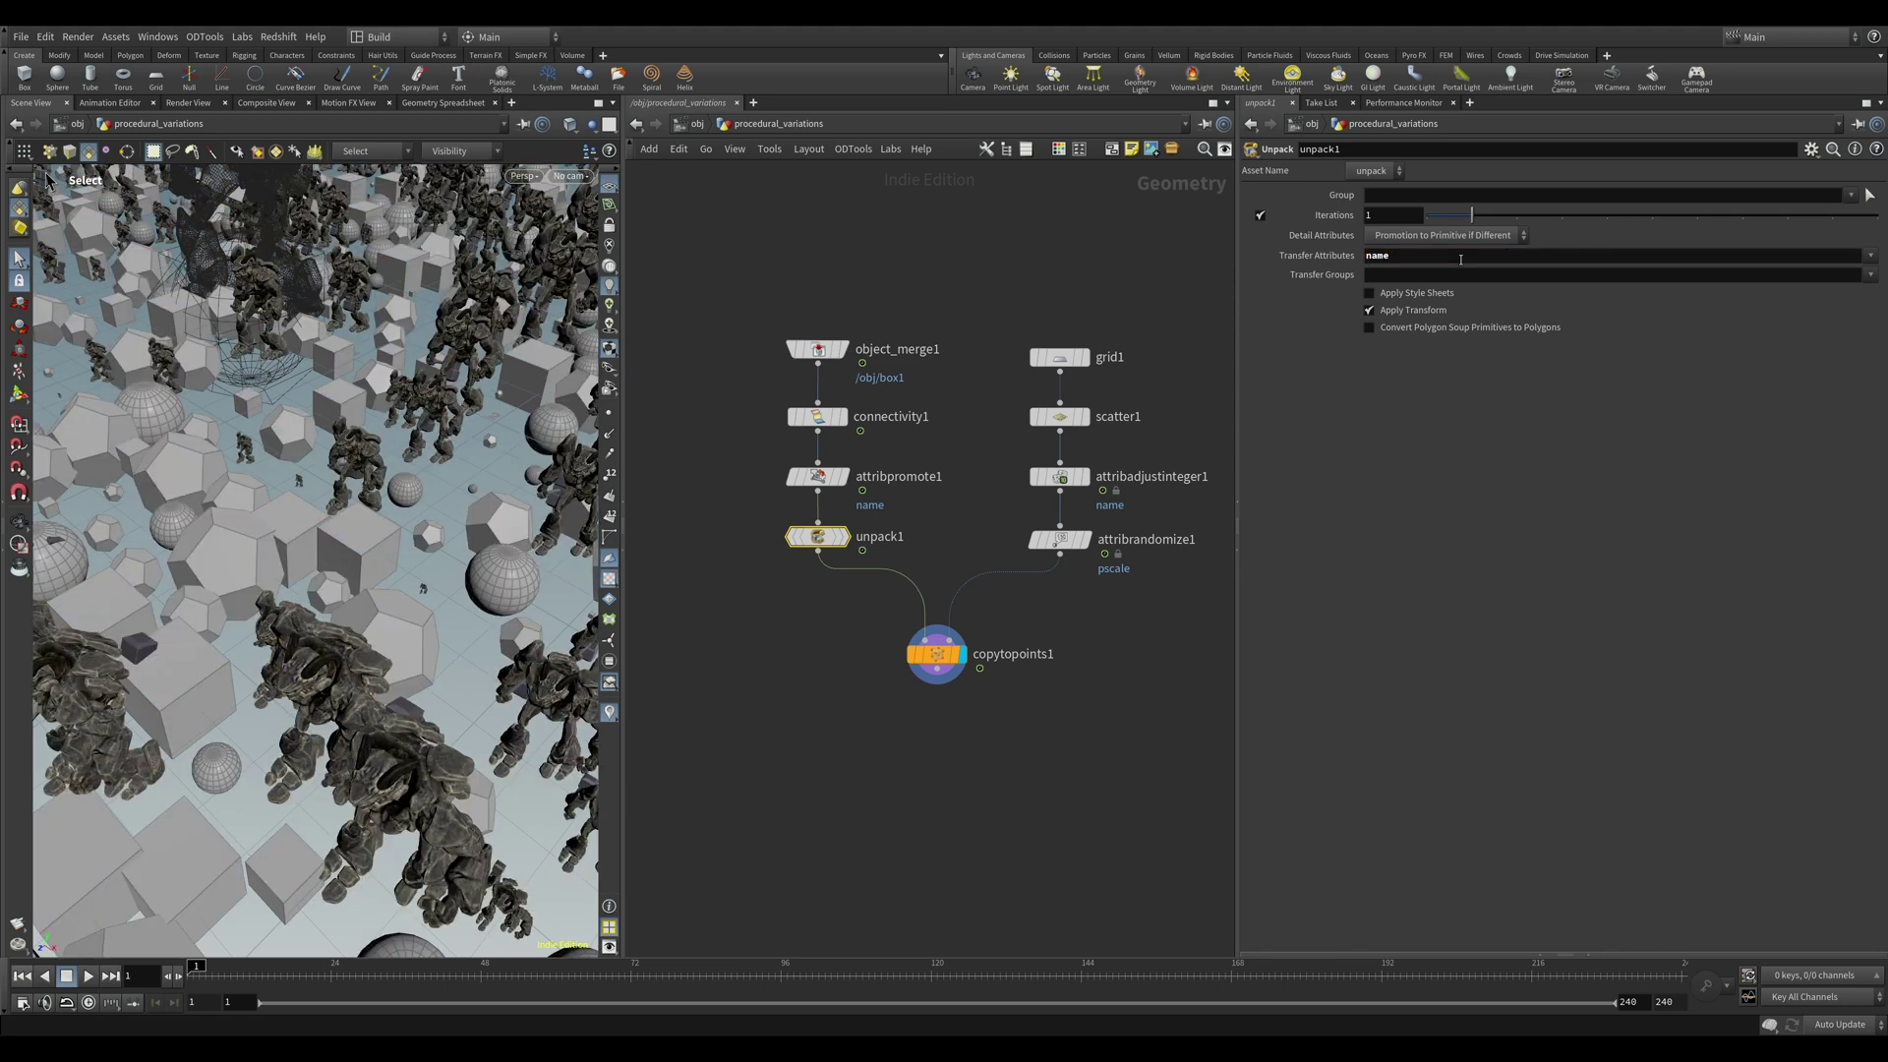
Tumble around the scattered Crag figures to inspect them, then stop playback.
scroll(315, 689, down, 3)
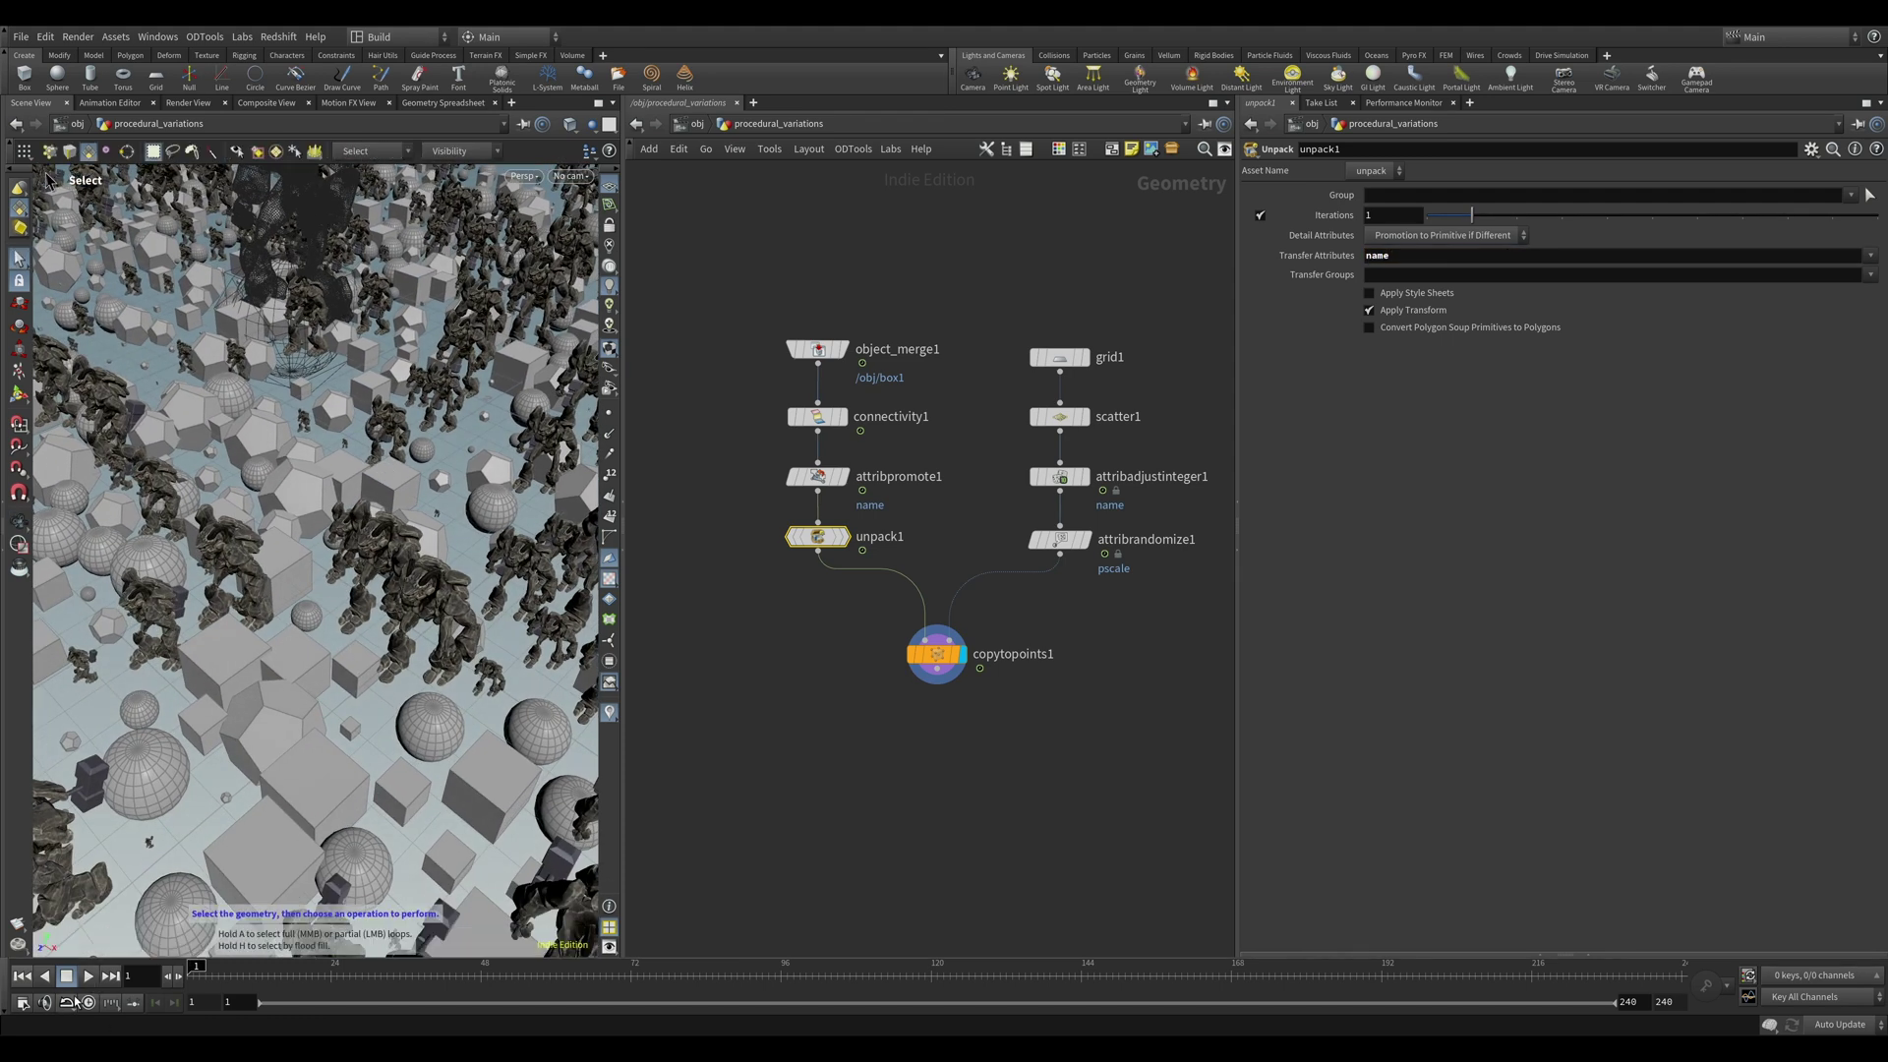
key(Escape)
drag(325, 786, 328, 676)
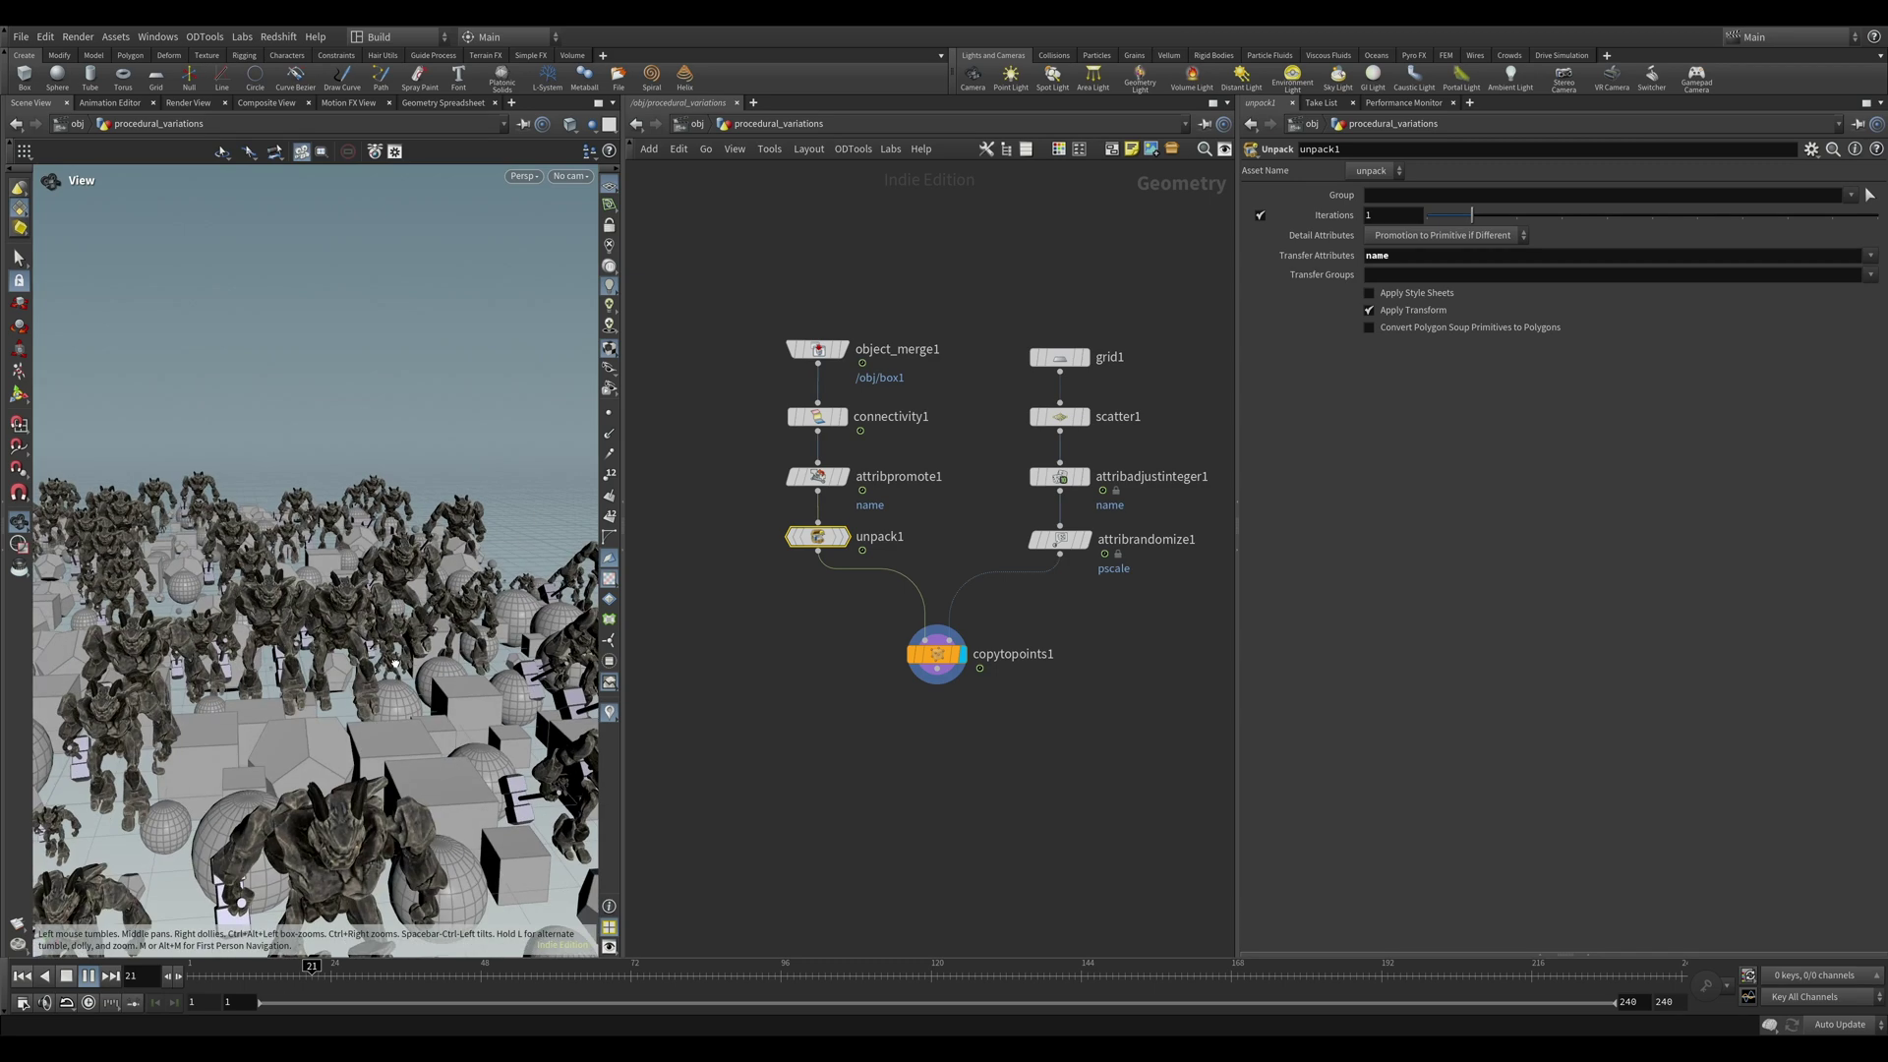
right_drag(327, 675, 417, 650)
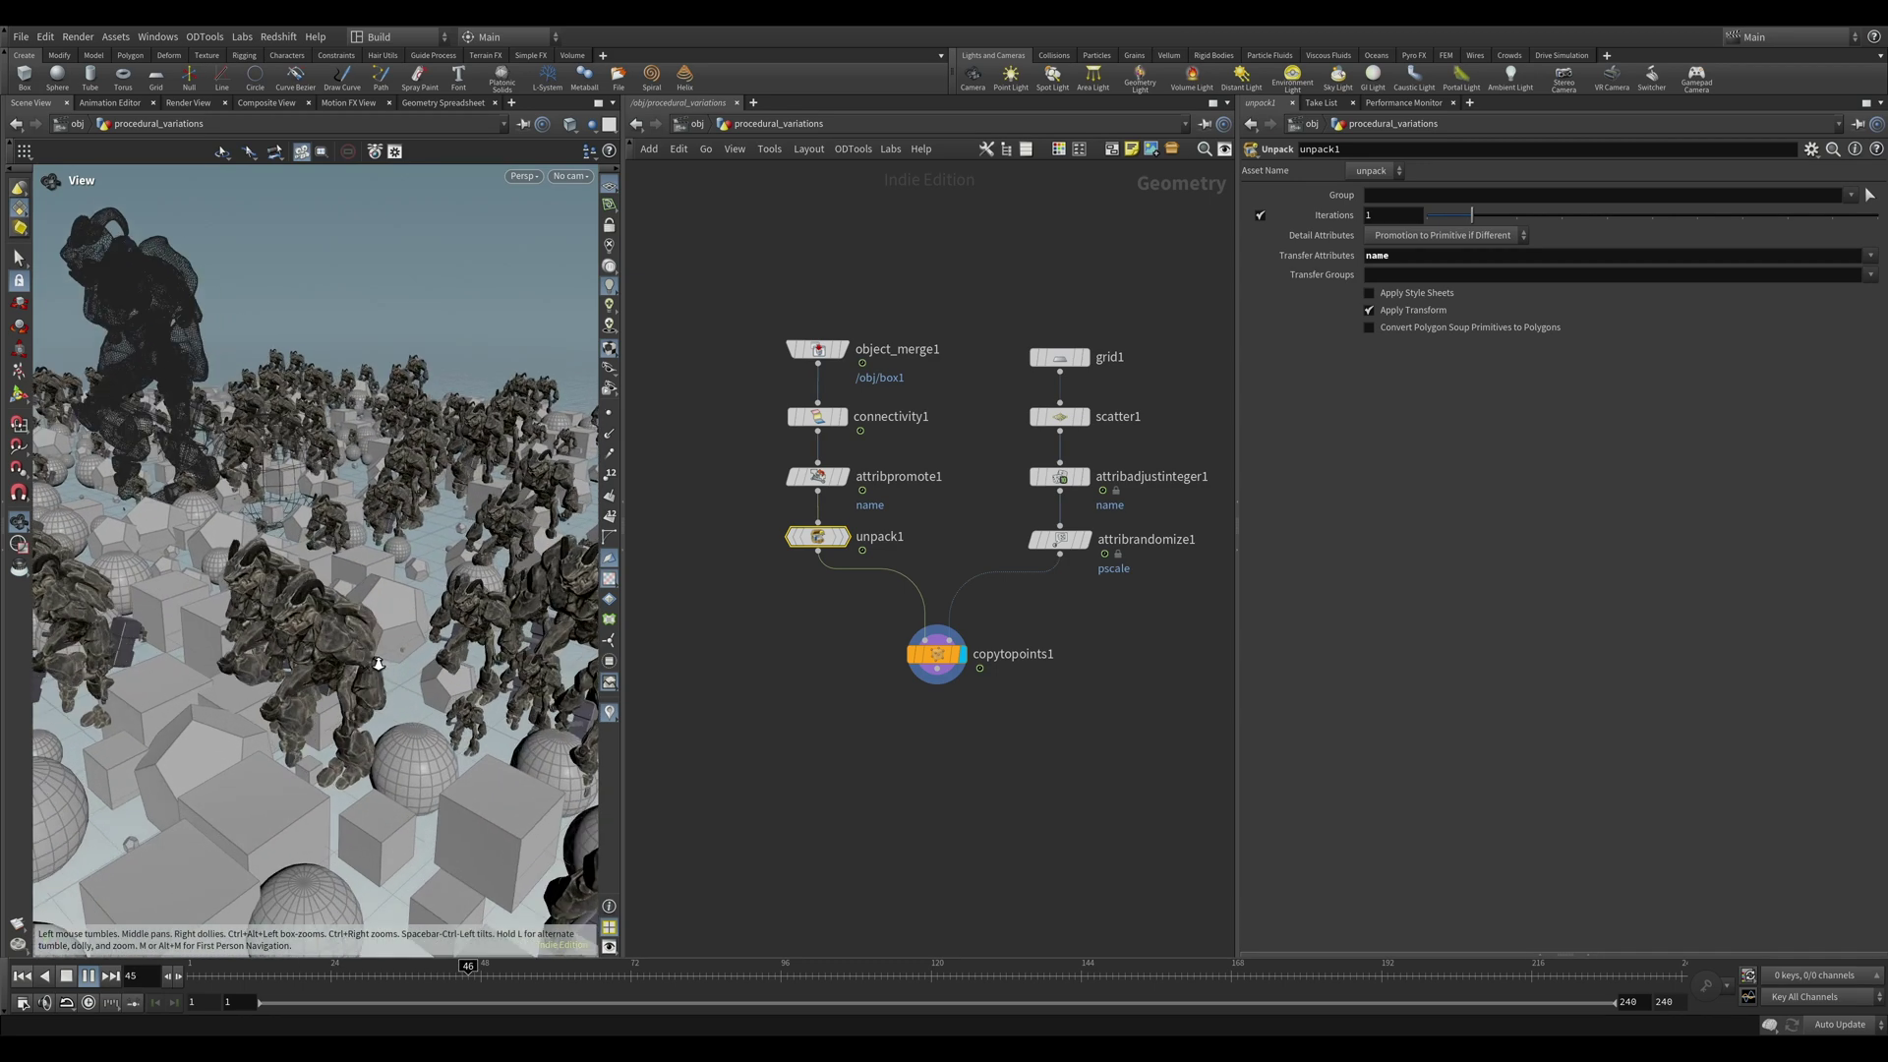
drag(417, 650, 297, 647)
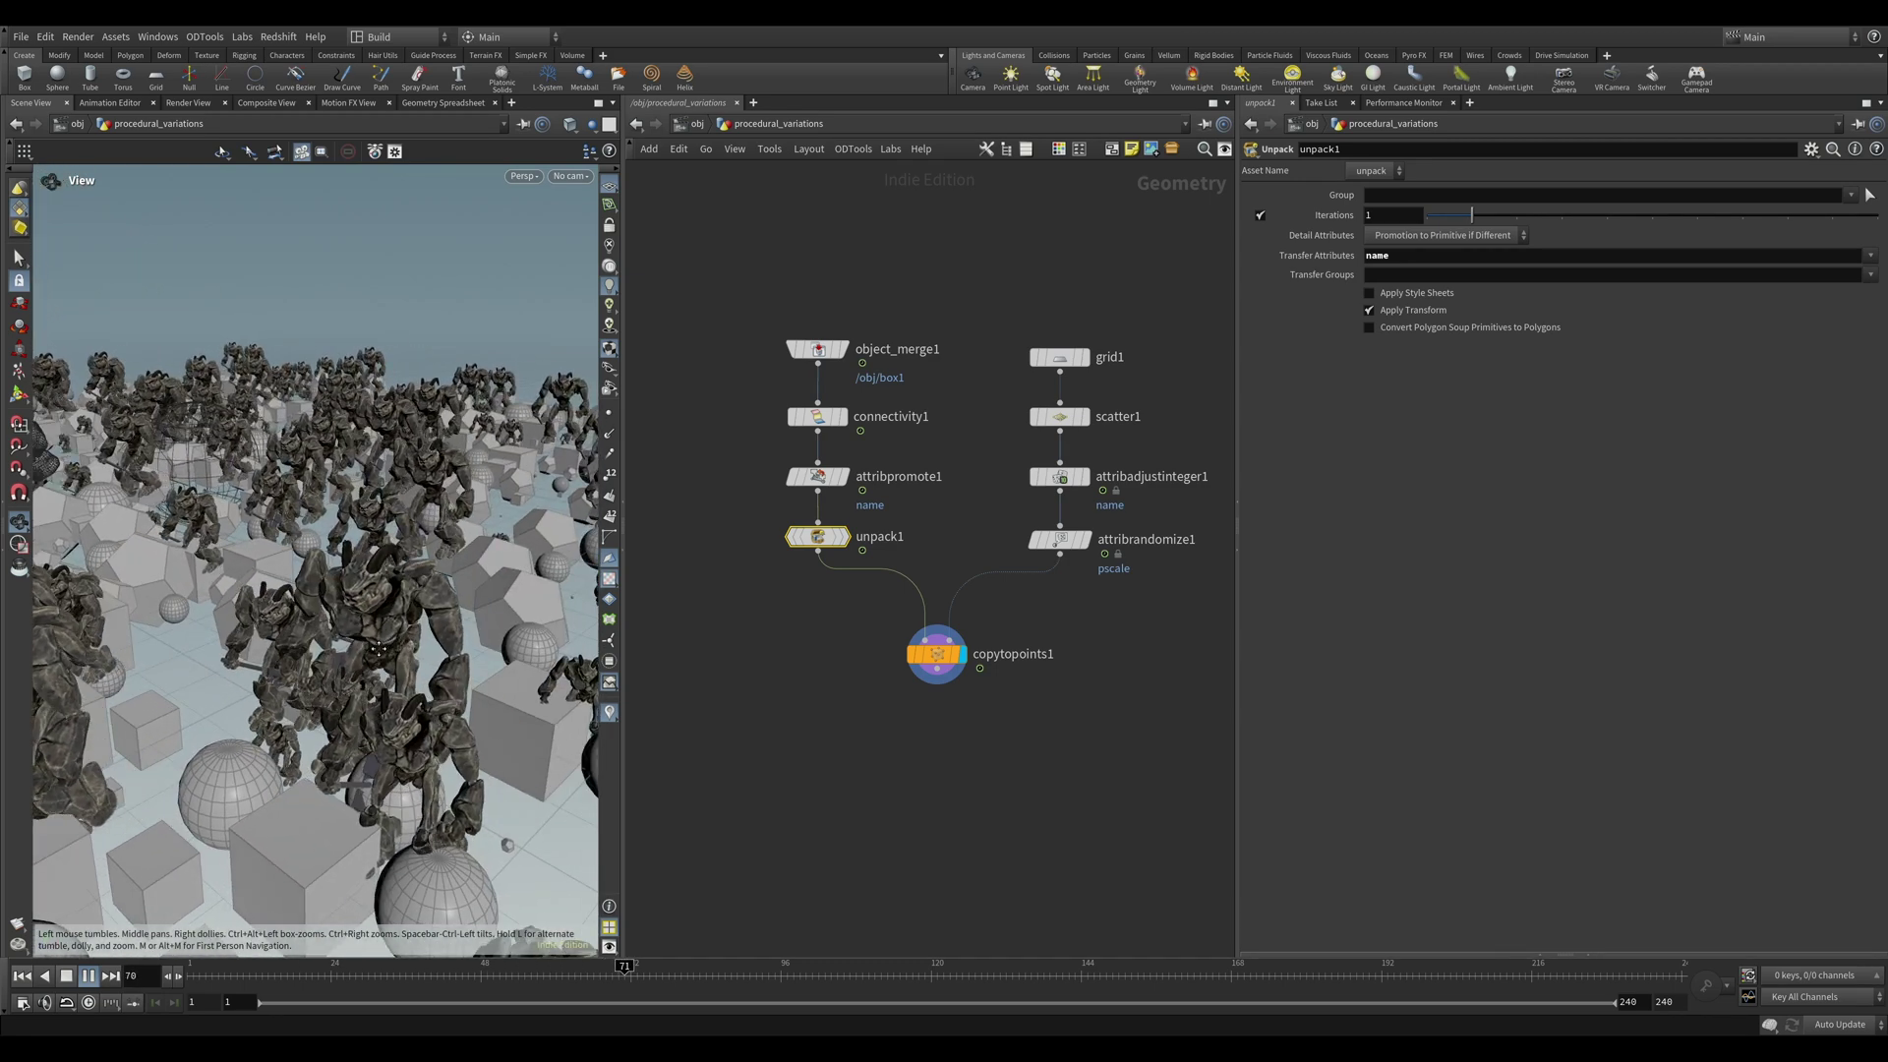
middle_drag(378, 649, 272, 642)
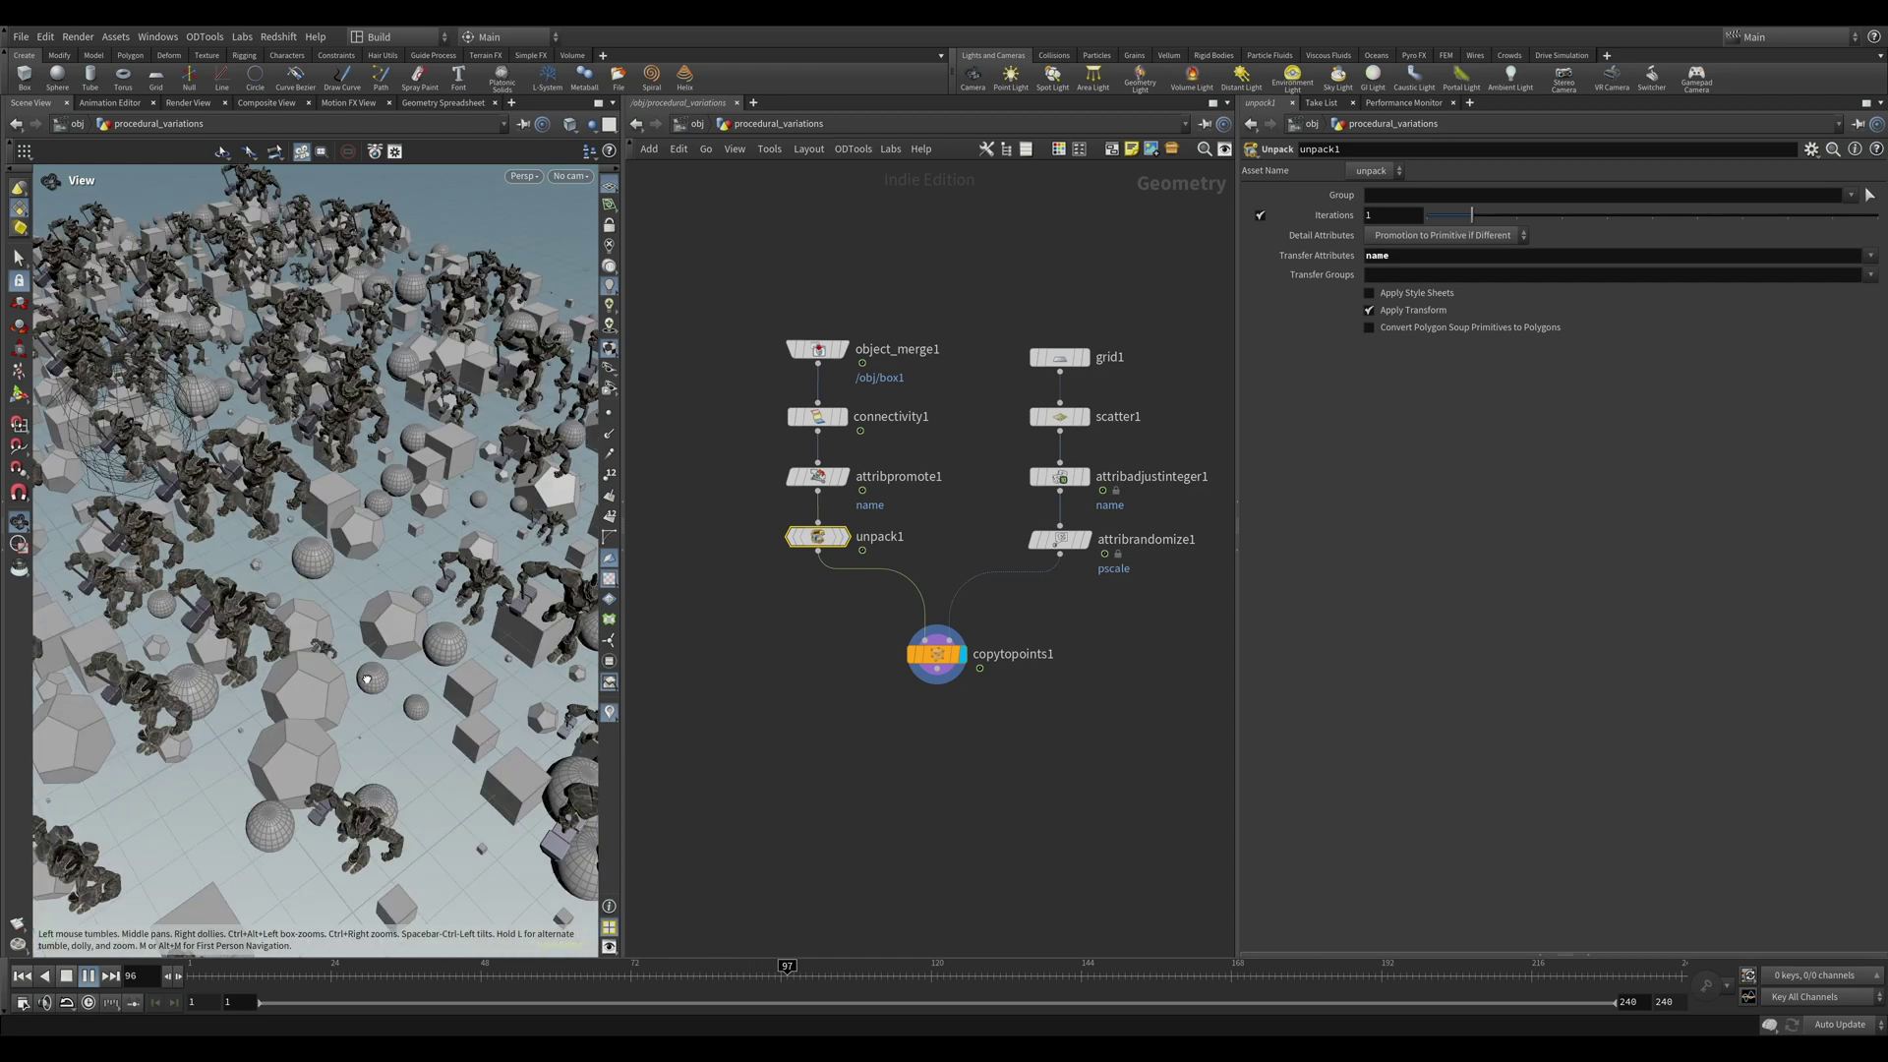
middle_drag(404, 642, 365, 640)
mouse_move(365, 640)
right_down()
mouse_move(453, 595)
mouse_move(357, 587)
mouse_move(417, 598)
right_up()
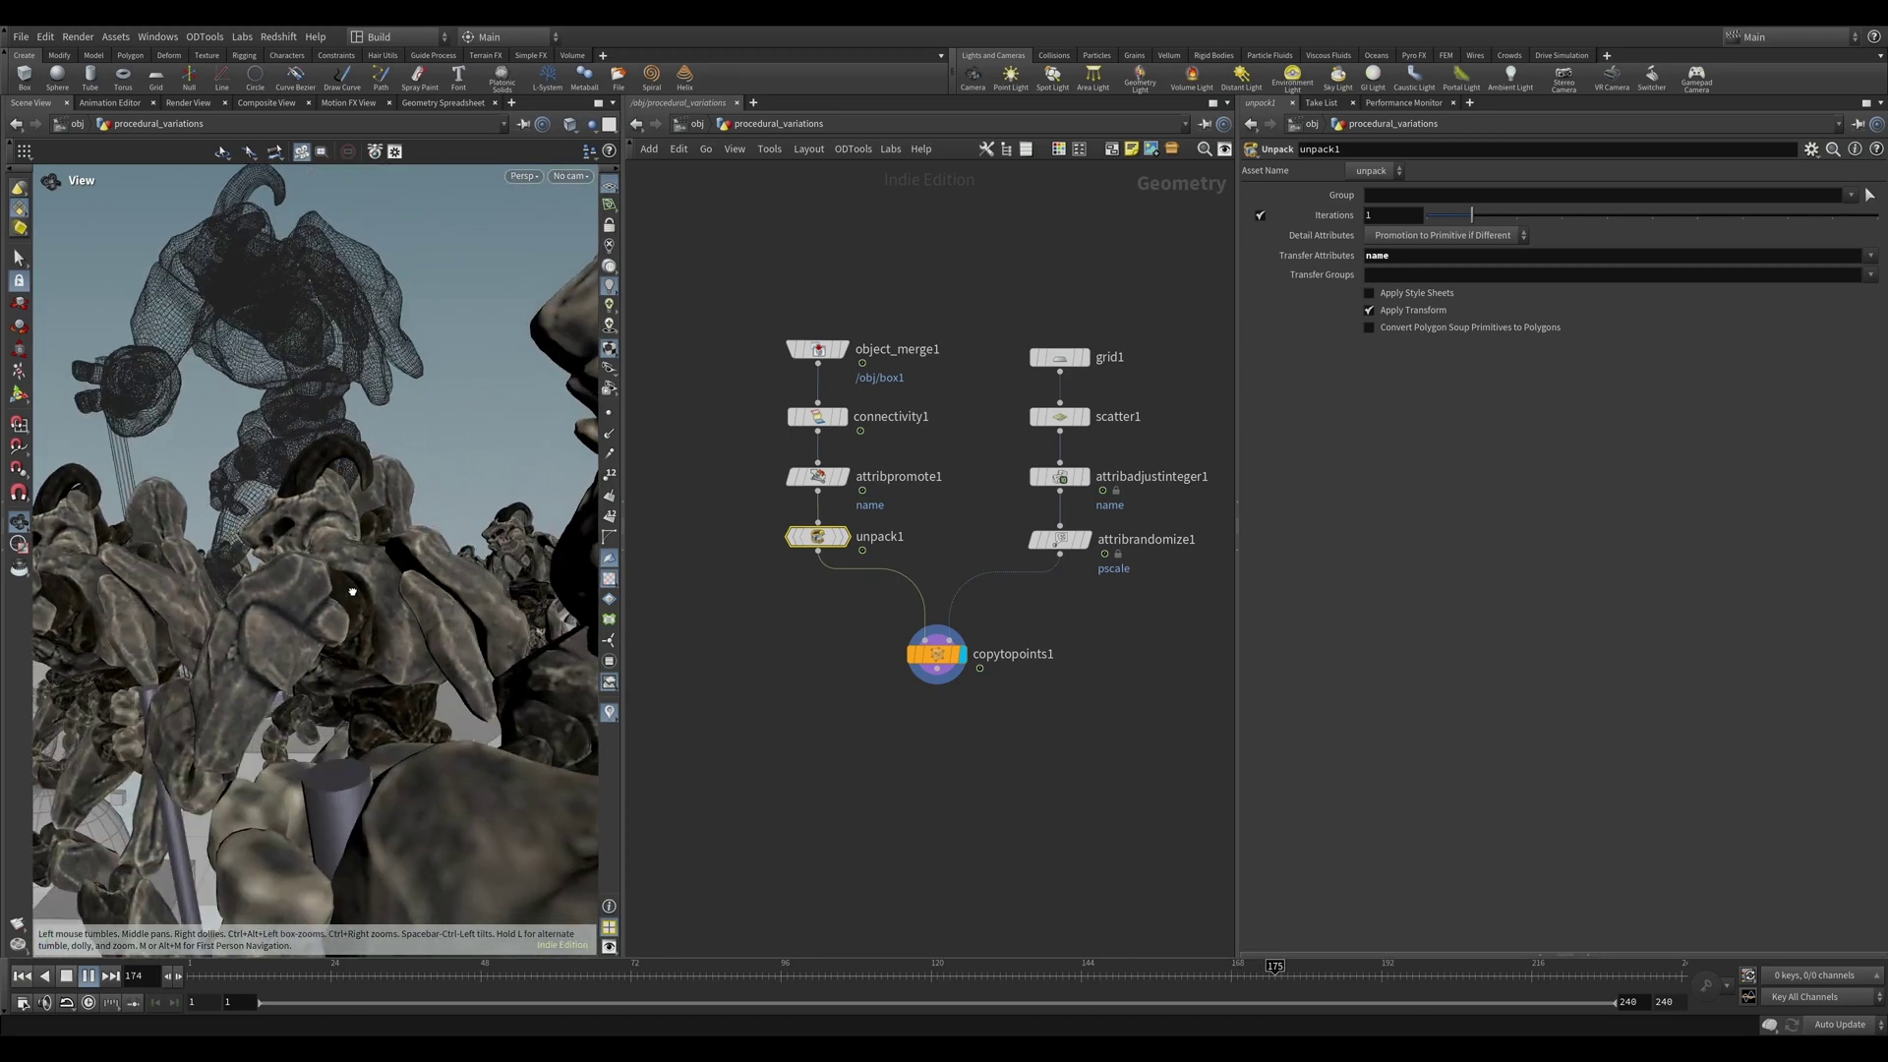
drag(417, 598, 381, 613)
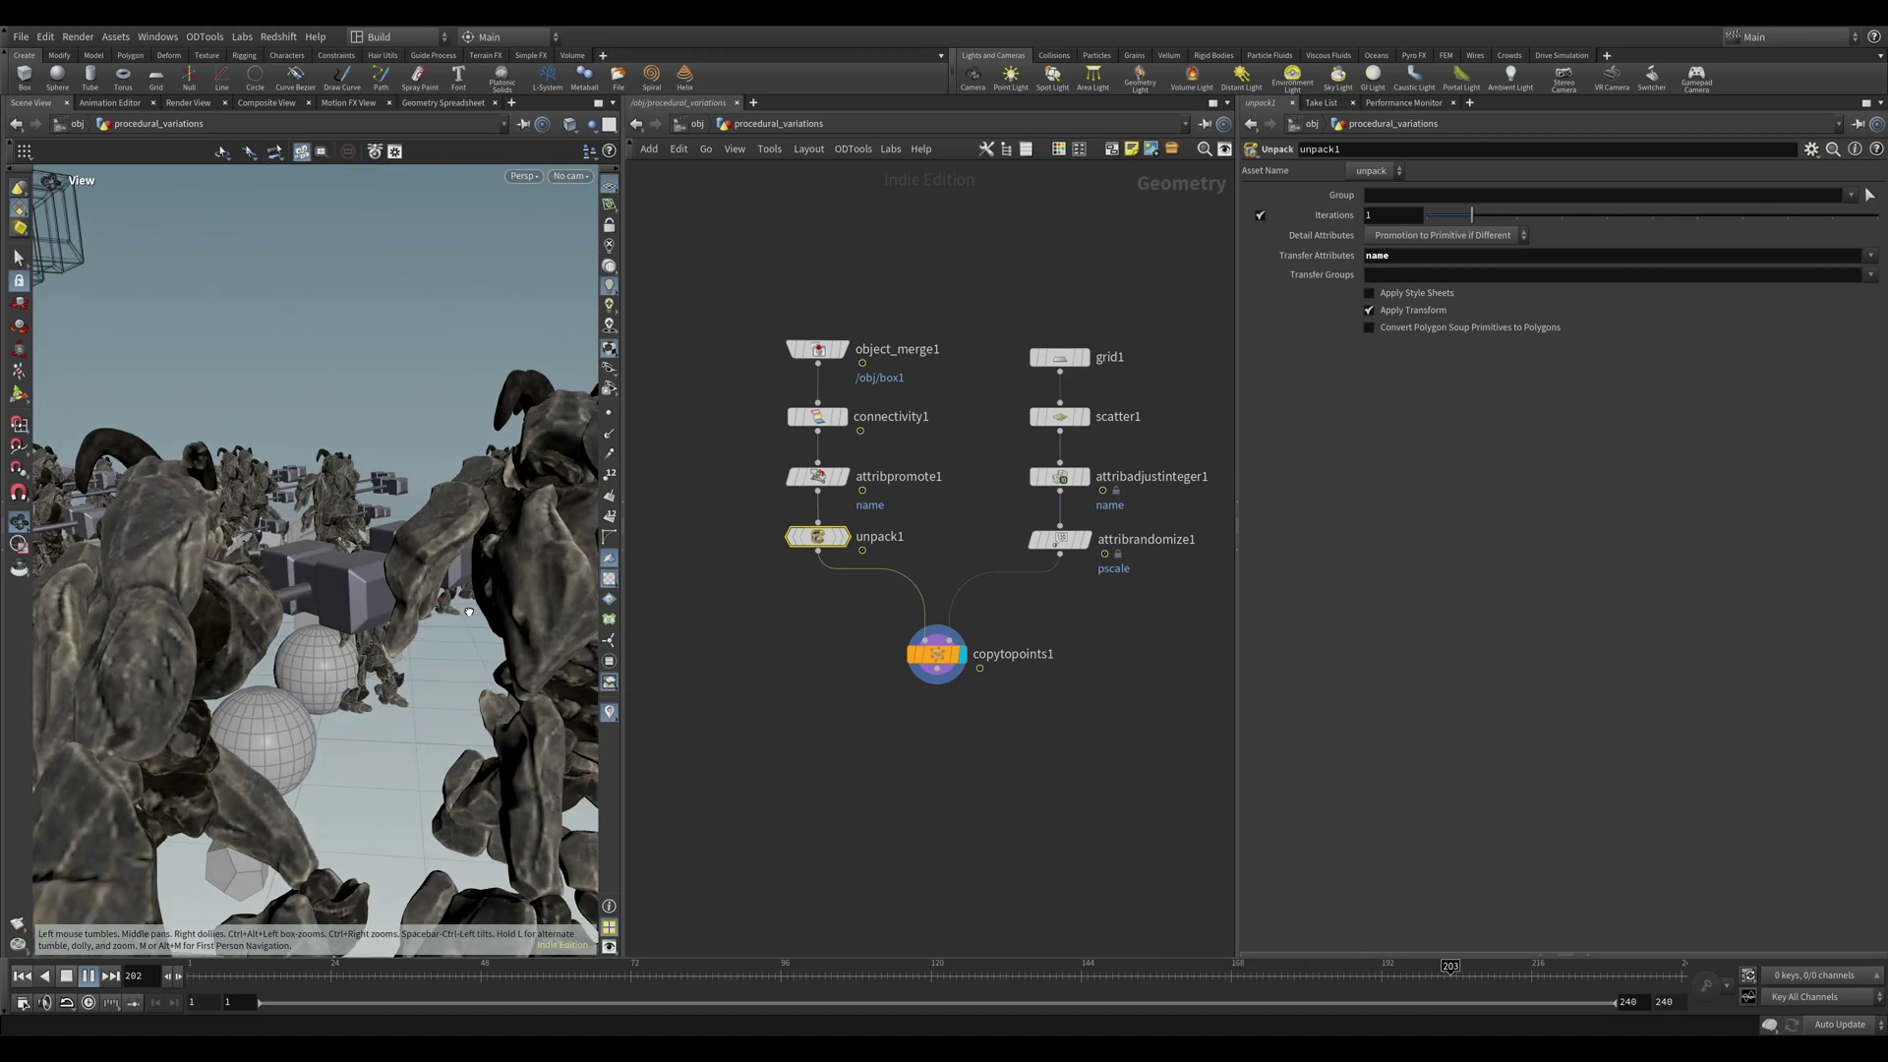
right_drag(382, 613, 362, 683)
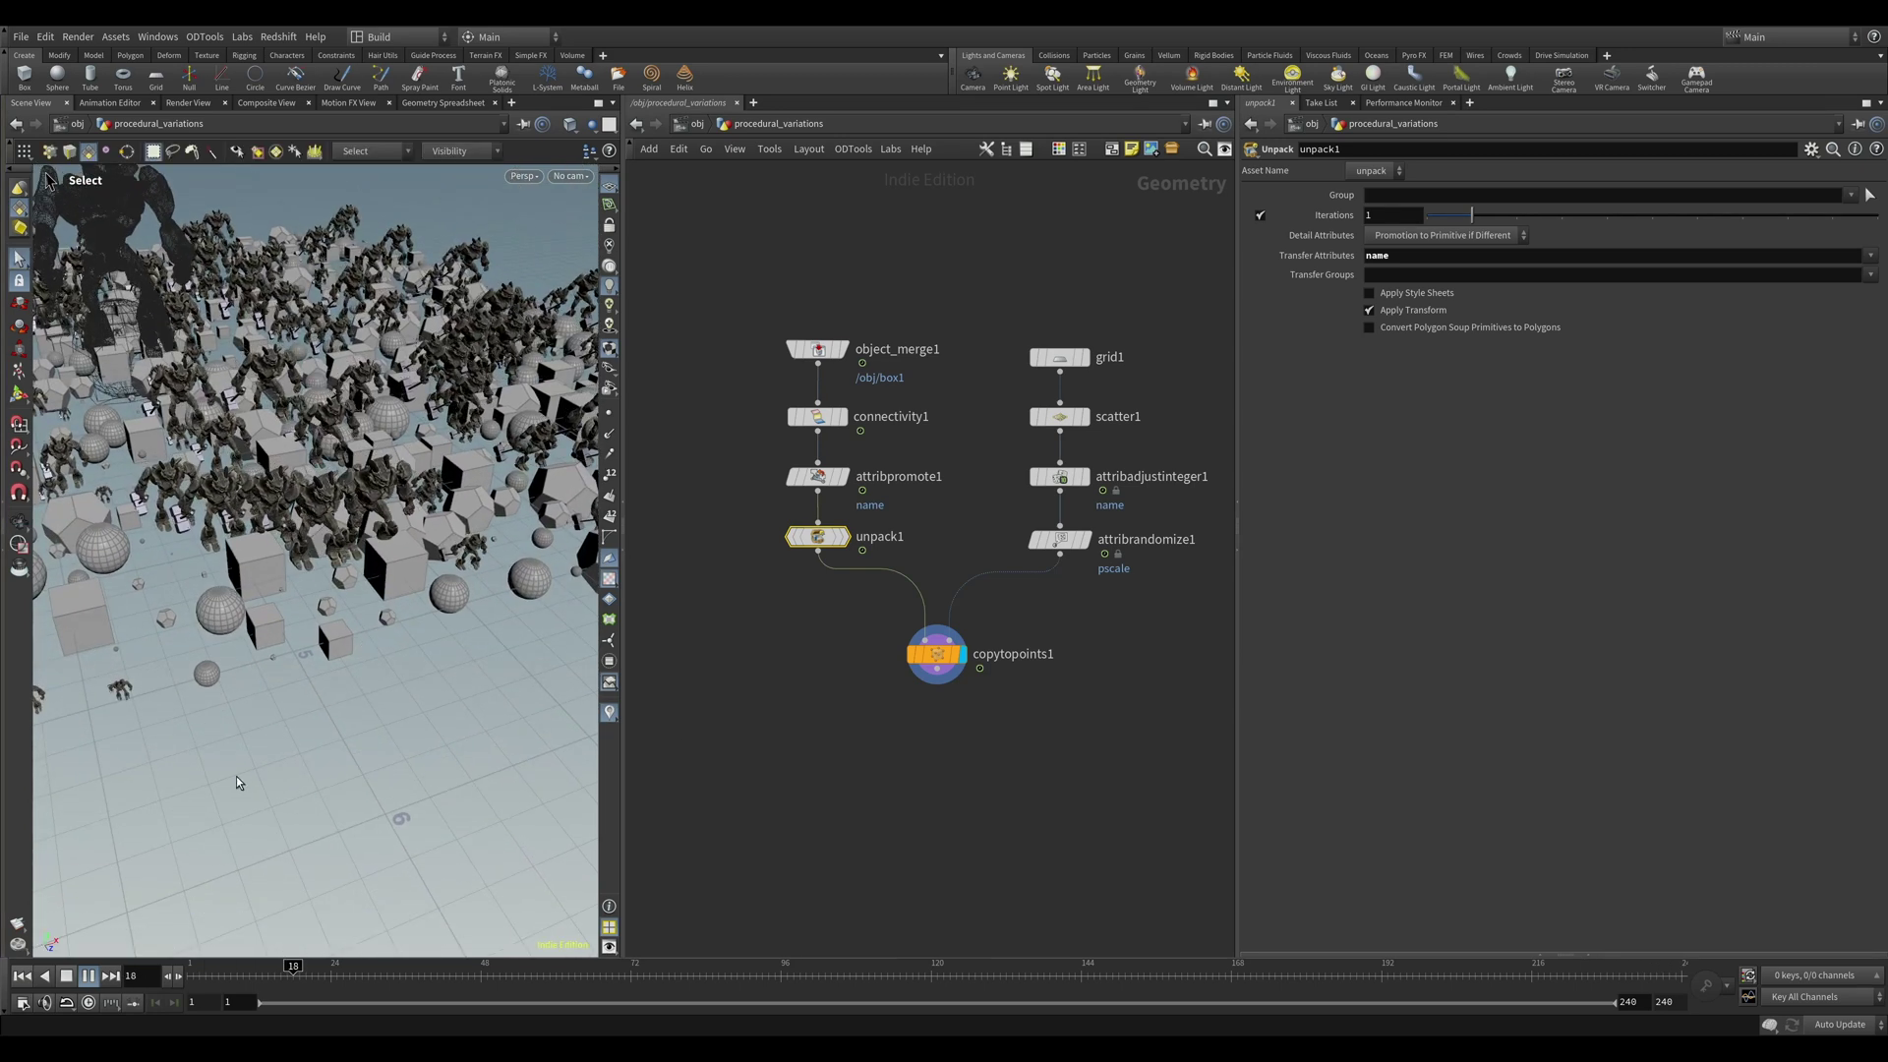
key(s)
click(68, 977)
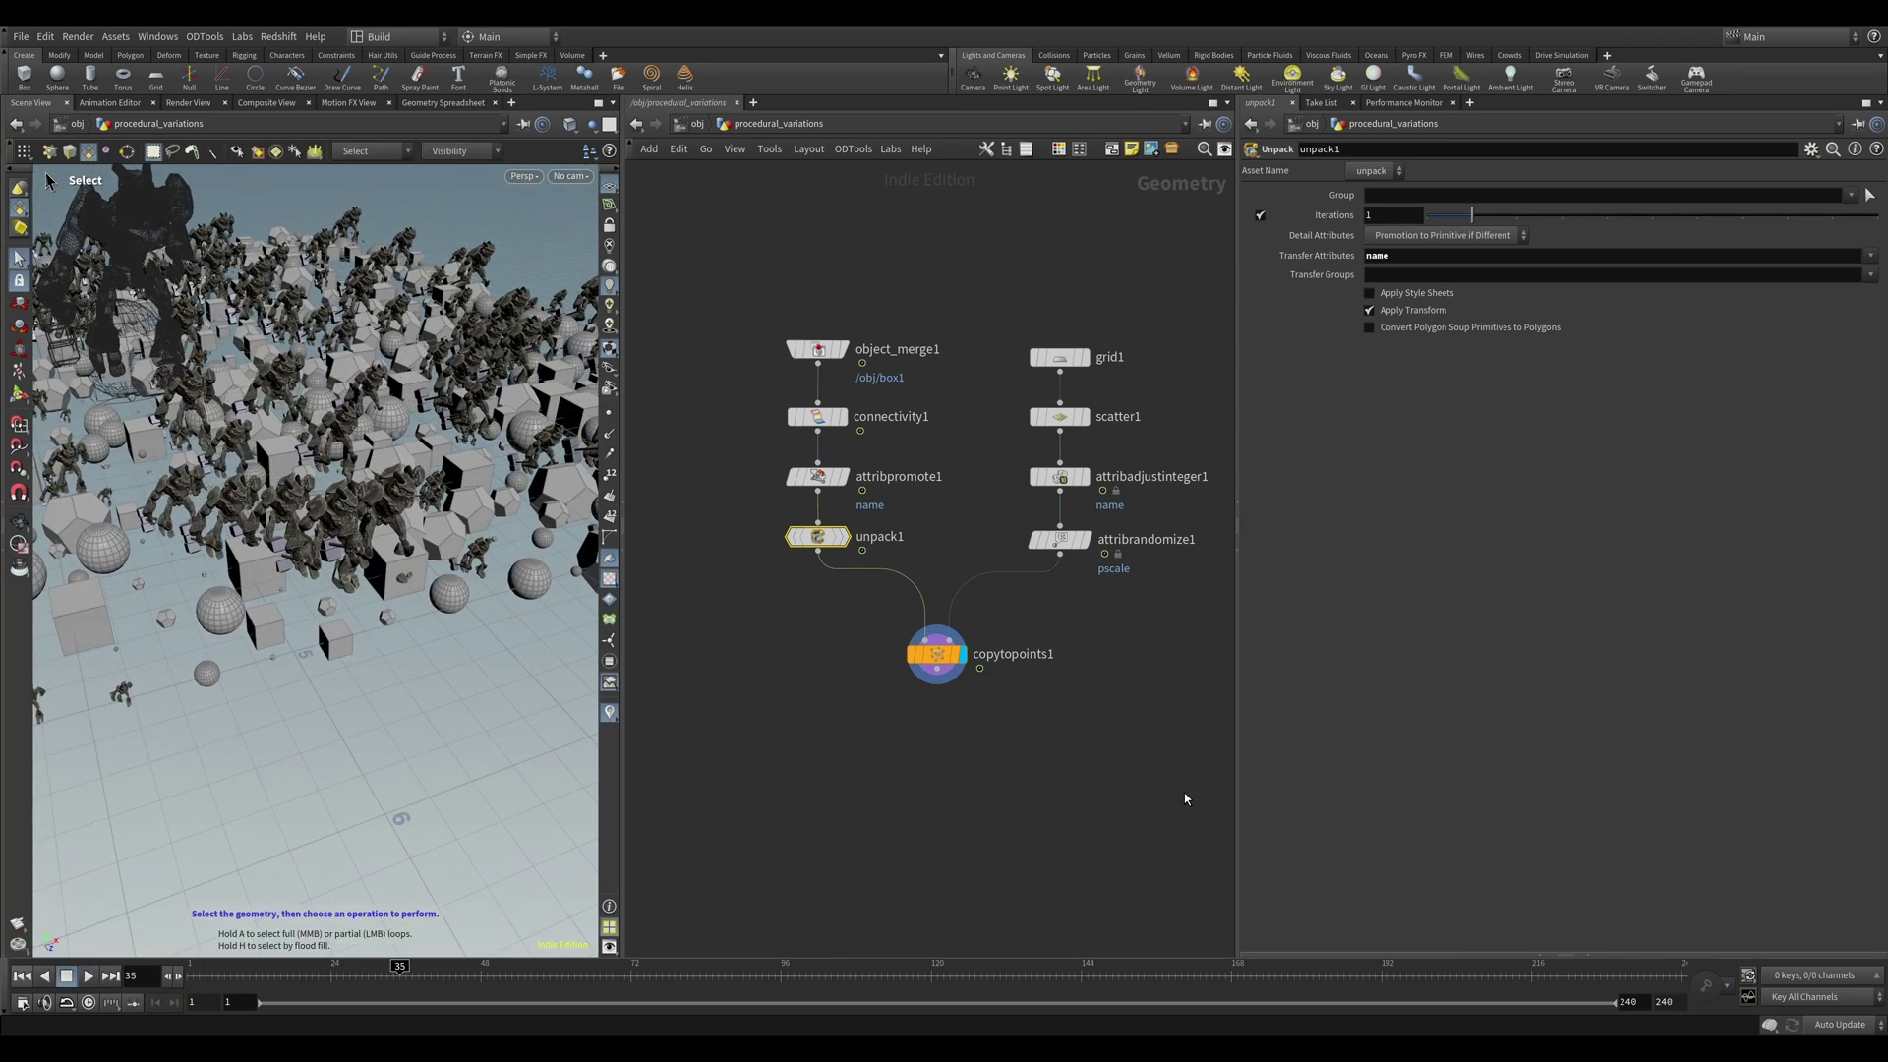